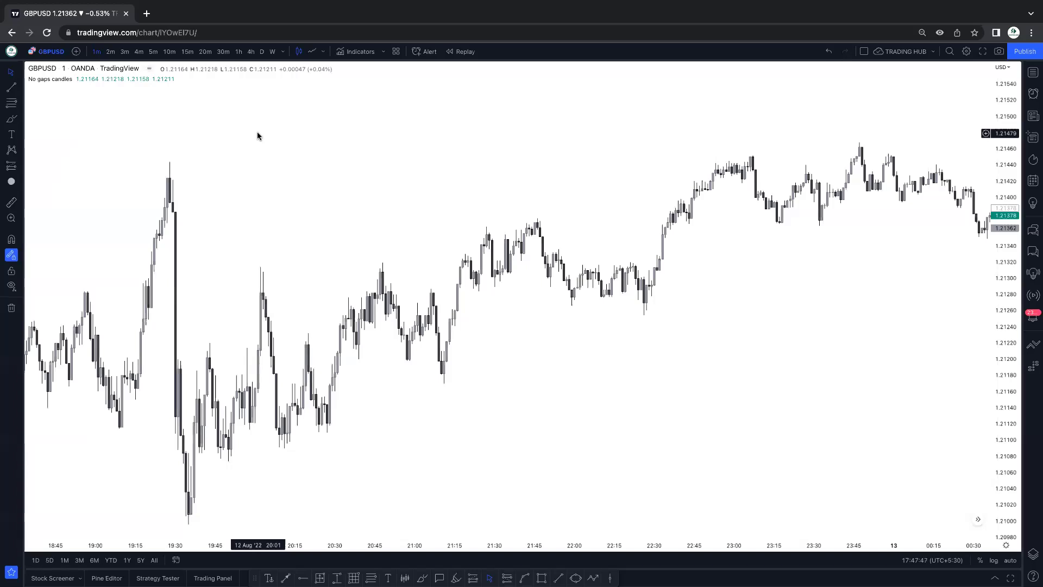
Switch the GBPUSD chart to the daily timeframe and bring the 2022 decline and latest candles into view.
click(262, 52)
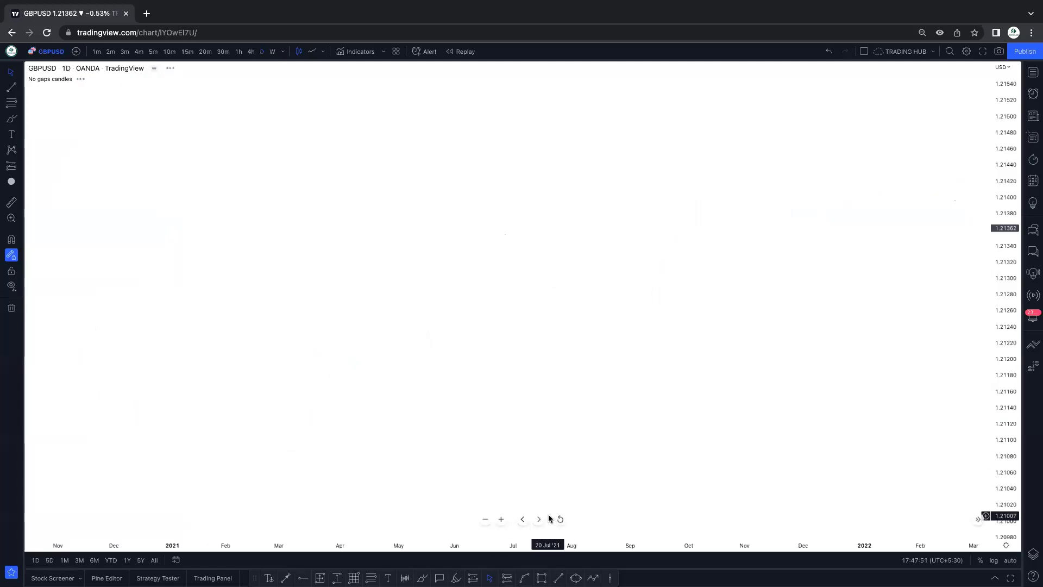
scroll(757, 319, right, 5)
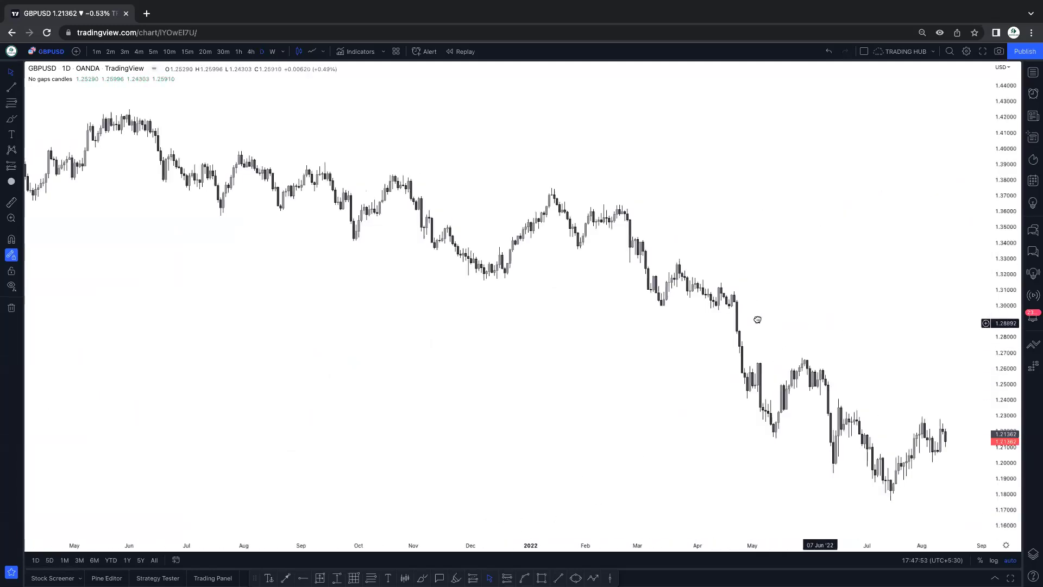
scroll(713, 260, down, 3)
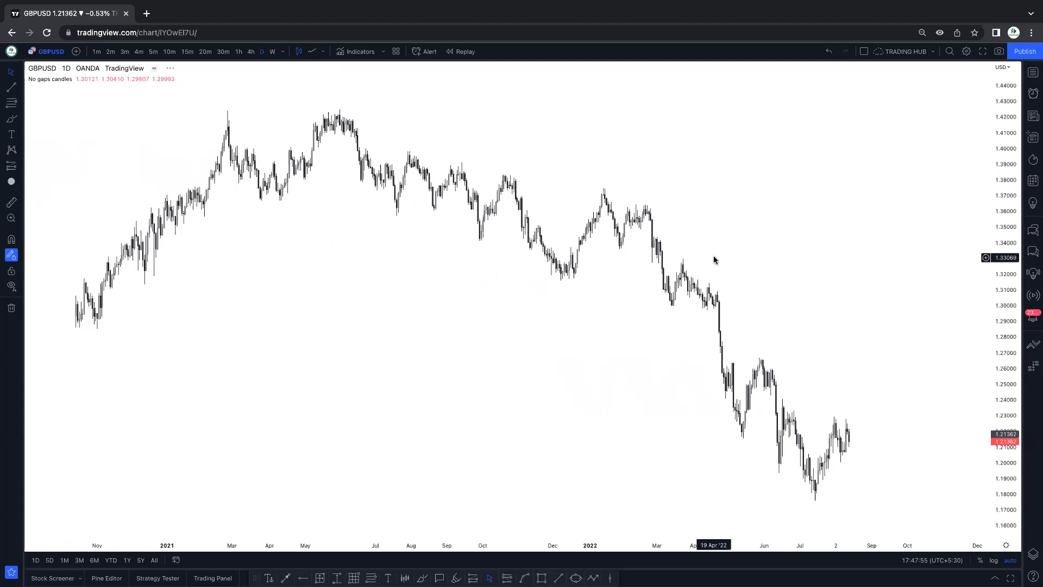
scroll(713, 253, up, 5)
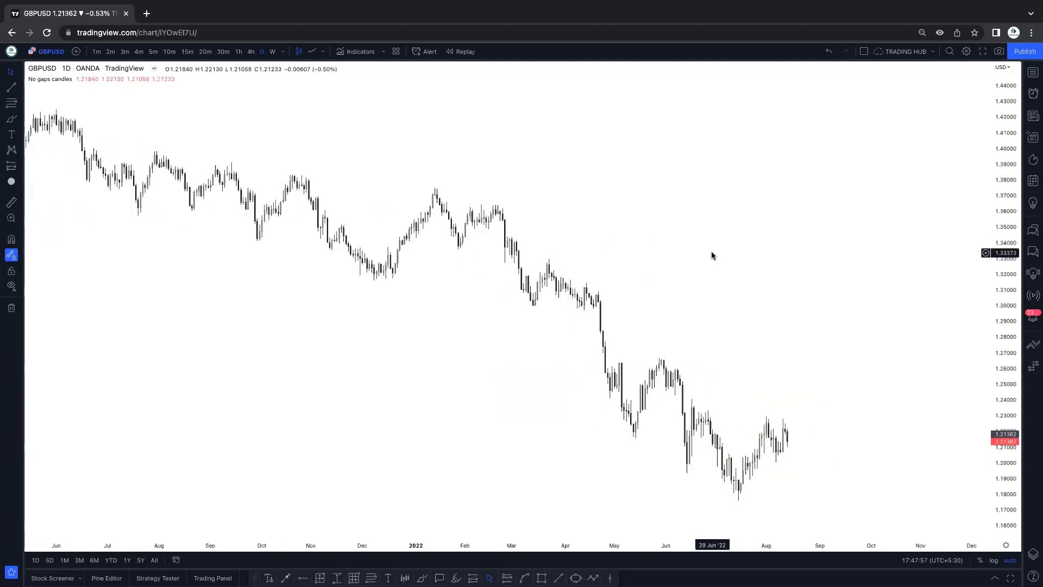
scroll(603, 260, up, 2)
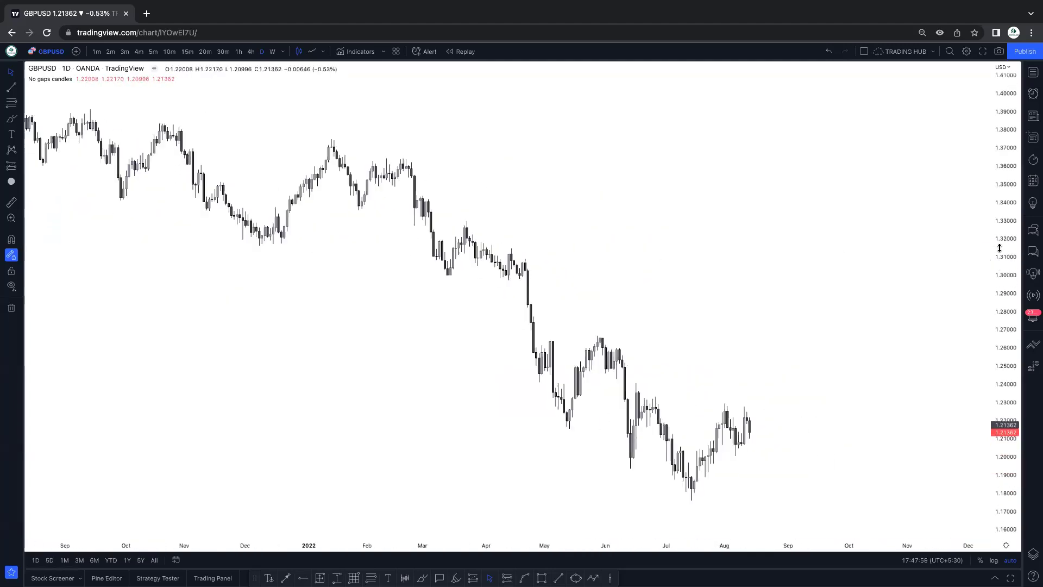
scroll(659, 263, left, 3)
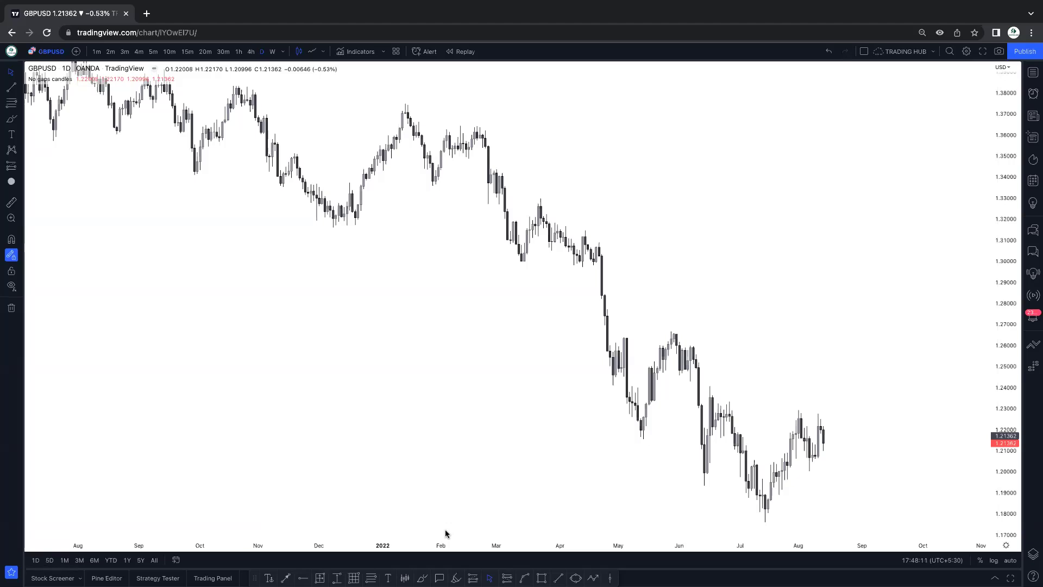
Move the floating favourite drawing tools bar from below the chart to the chart's upper edge.
mouse_move(255, 578)
mouse_down()
mouse_move(467, 577)
mouse_move(559, 563)
mouse_up()
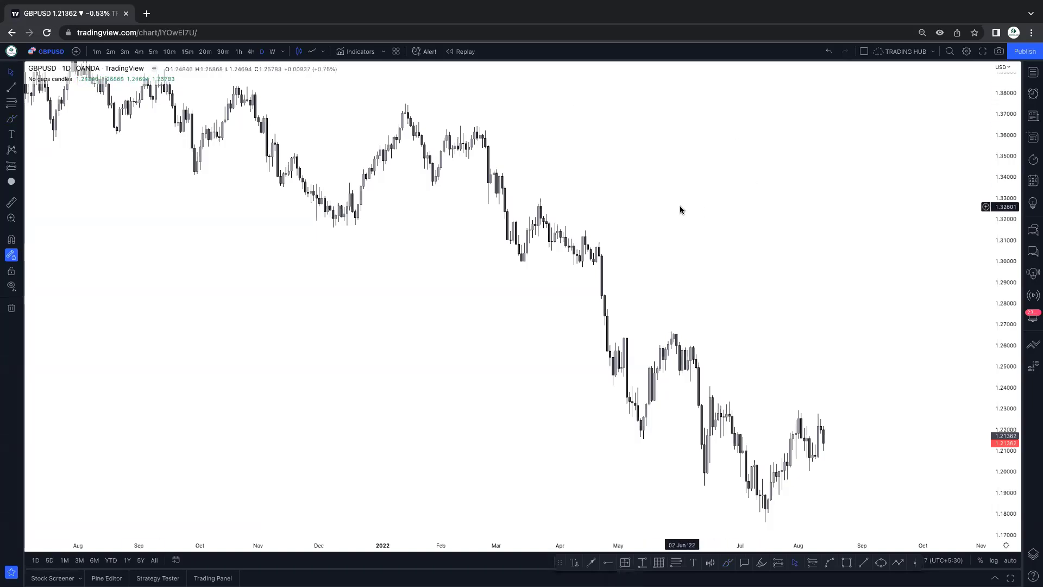
drag(680, 210, 702, 216)
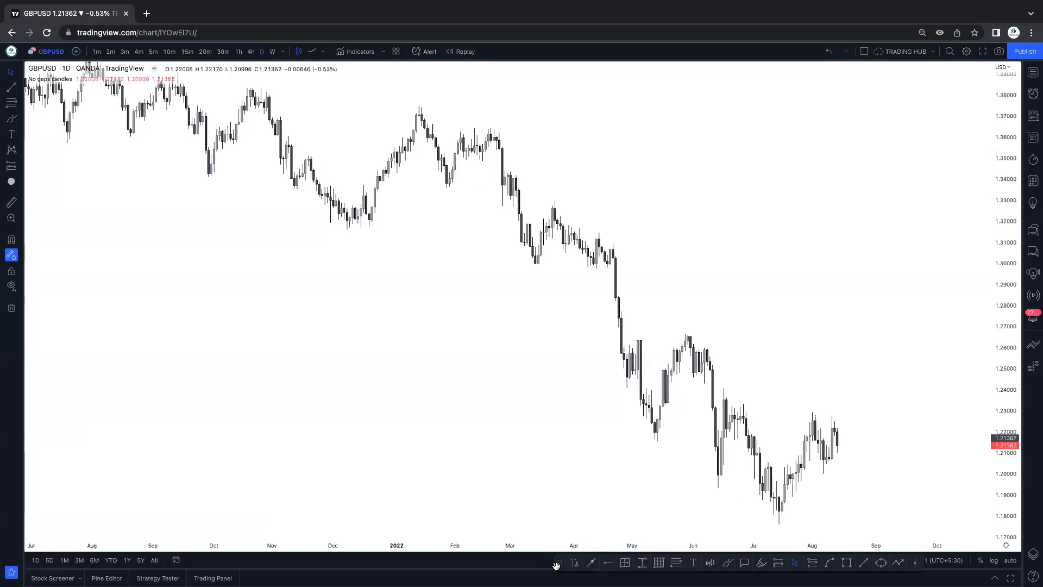
mouse_move(556, 566)
mouse_down()
mouse_move(566, 521)
mouse_move(495, 125)
mouse_move(456, 78)
mouse_move(472, 51)
mouse_move(478, 76)
mouse_up()
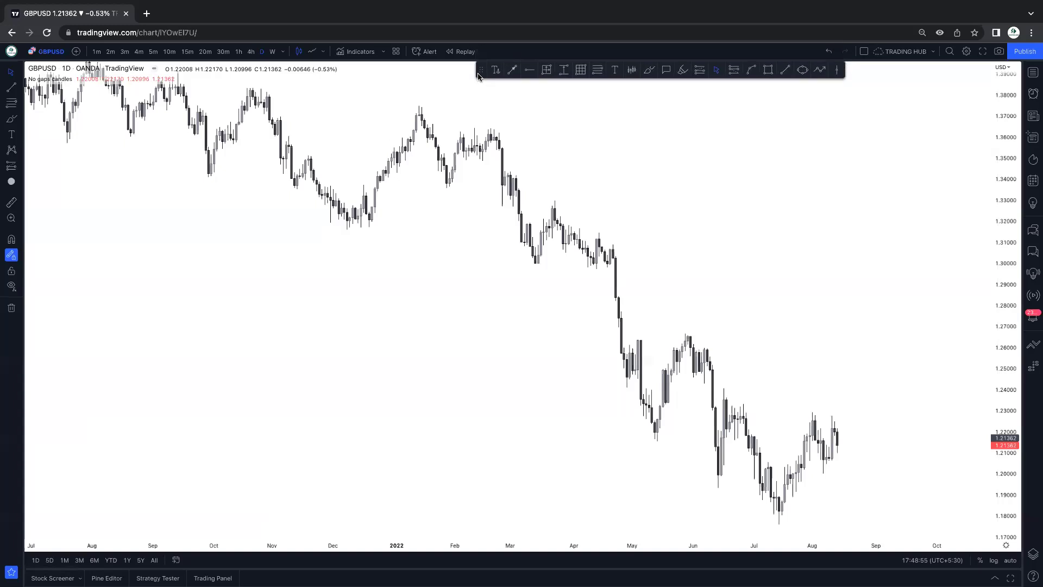
Brush a rising zigzag projection from the latest daily candle up to about 1.2365.
scroll(620, 163, right, 5)
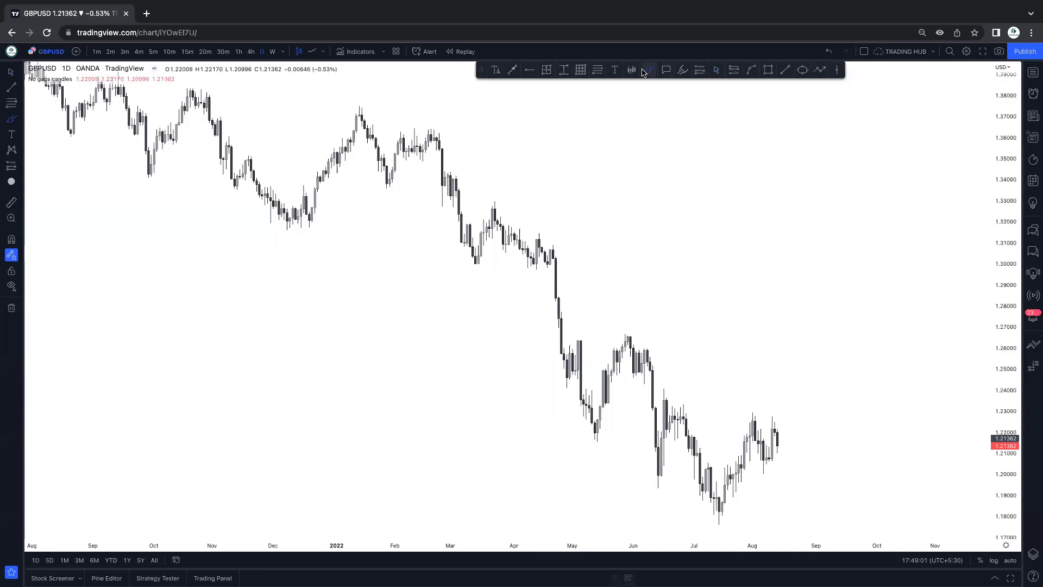
mouse_move(776, 452)
mouse_down()
mouse_move(785, 410)
mouse_move(800, 415)
mouse_move(807, 397)
mouse_up()
scroll(793, 410, up, 3)
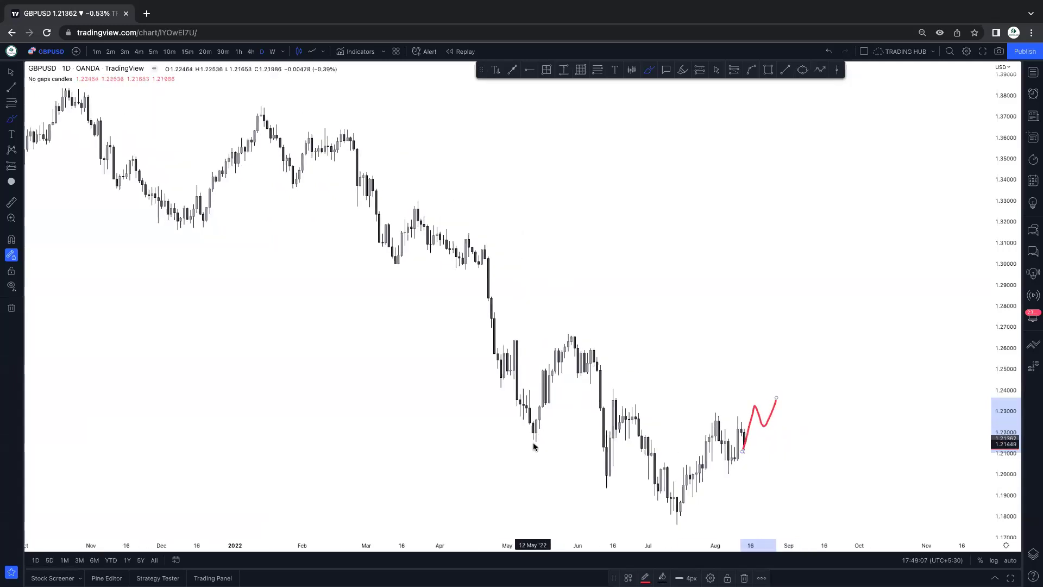
drag(535, 443, 597, 442)
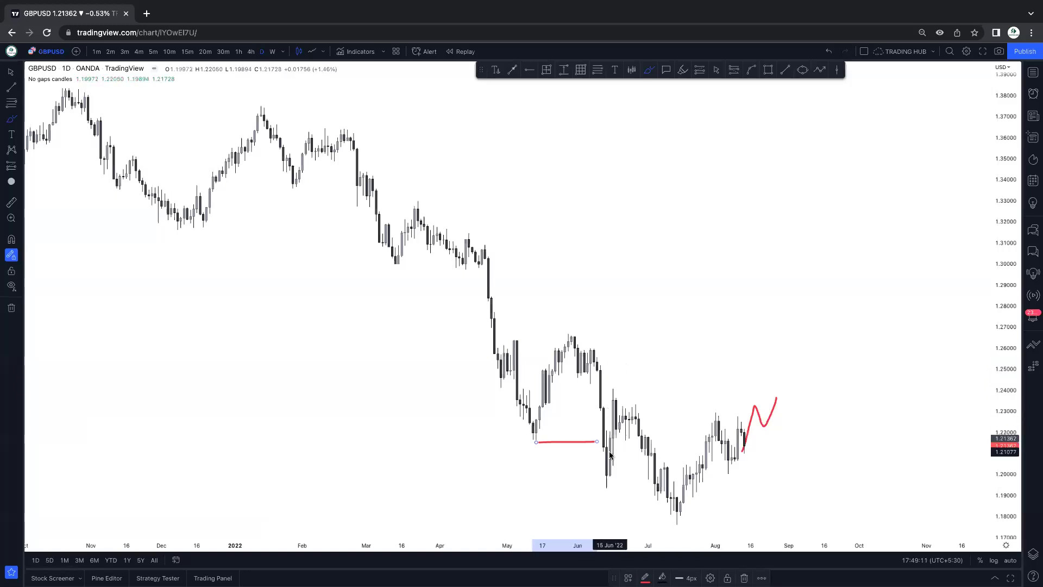
mouse_move(609, 452)
mouse_down()
mouse_move(616, 387)
mouse_move(591, 382)
mouse_move(617, 354)
mouse_up()
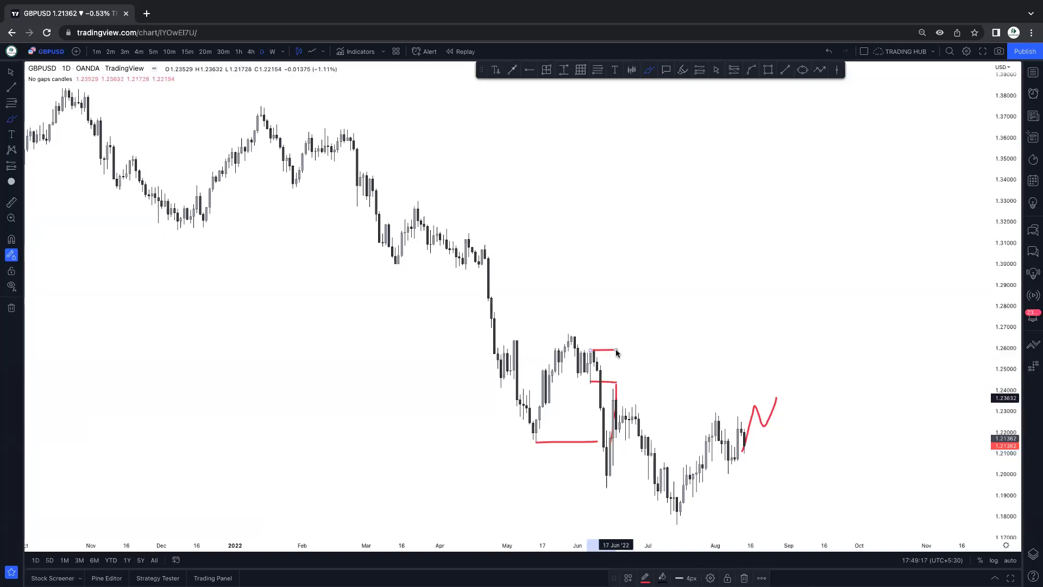
key(ctrl+z)
key(ctrl+z)
key(ctrl+z)
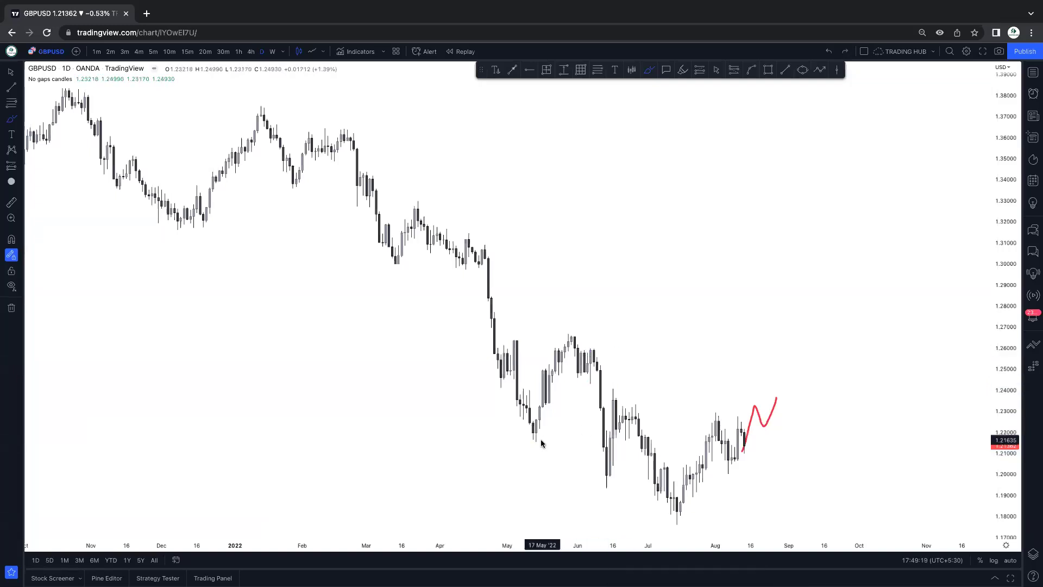
Underline the mid-May low with a brush stroke and box the 7 to 23 June supply zone from about 1.2434 to 1.2610.
drag(538, 442, 594, 442)
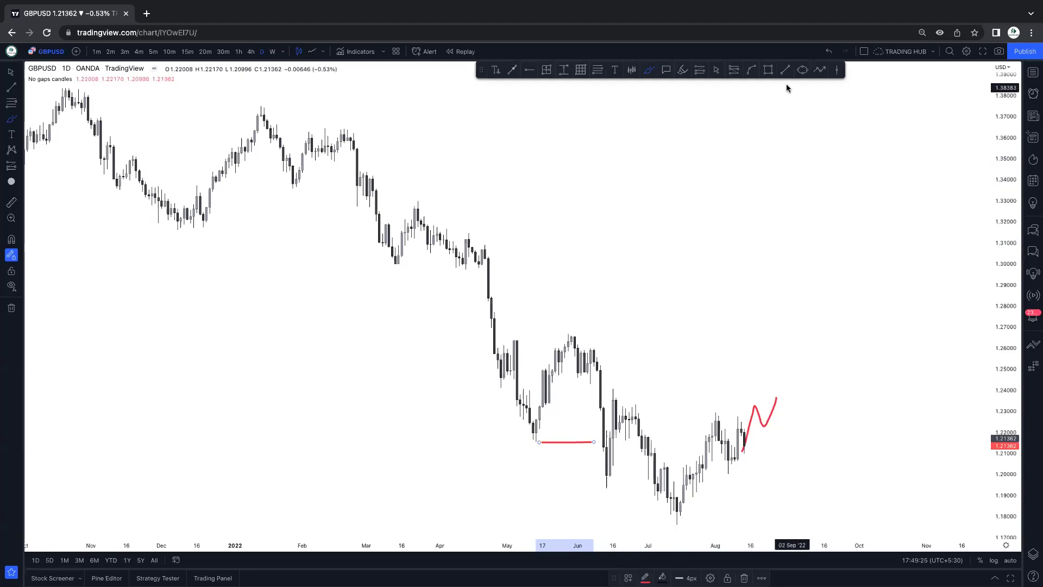
click(768, 69)
mouse_move(590, 346)
mouse_down()
mouse_move(590, 382)
mouse_move(592, 366)
mouse_move(629, 383)
mouse_up()
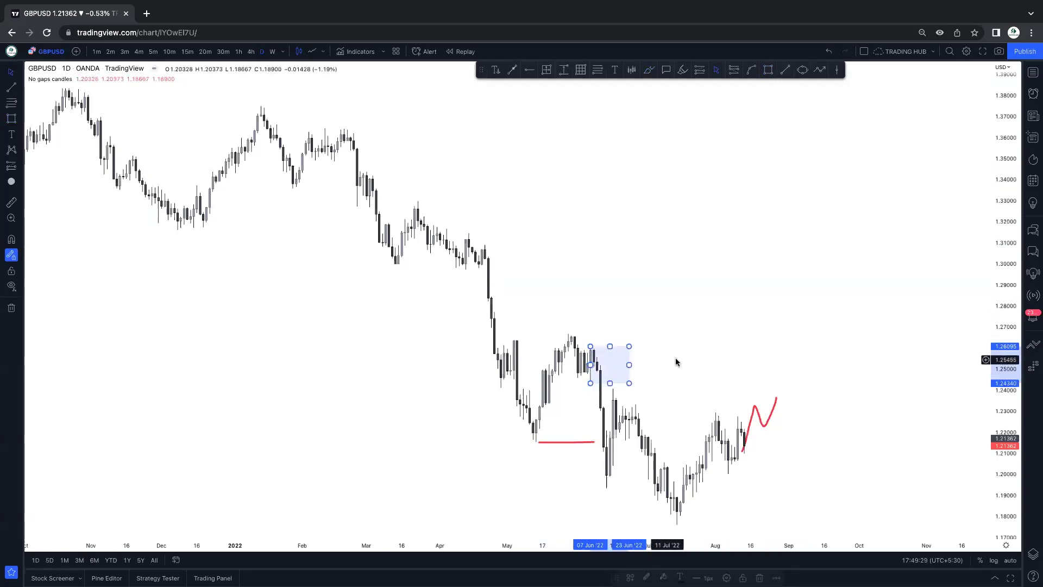
click(594, 383)
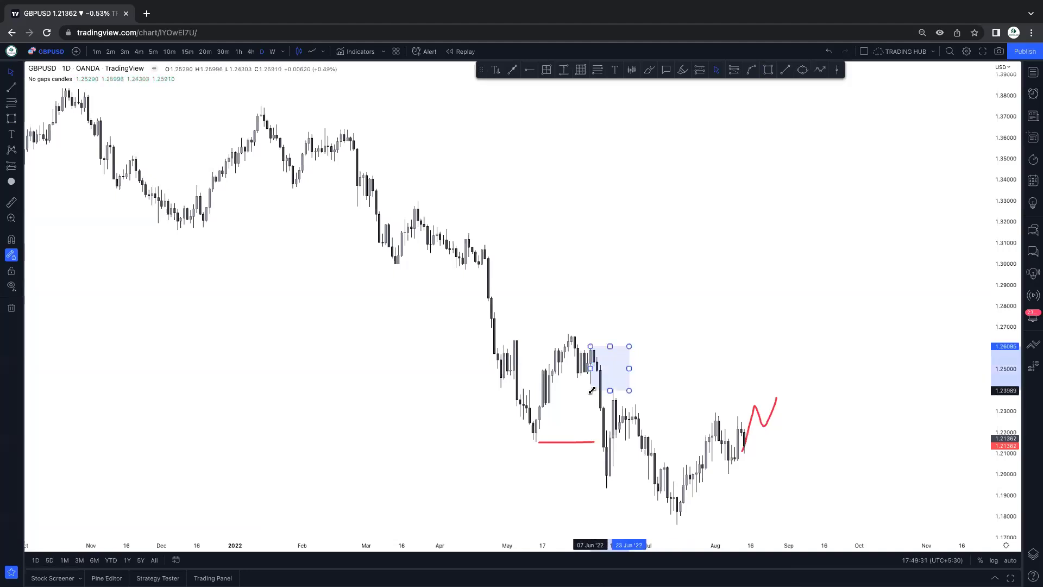
click(653, 355)
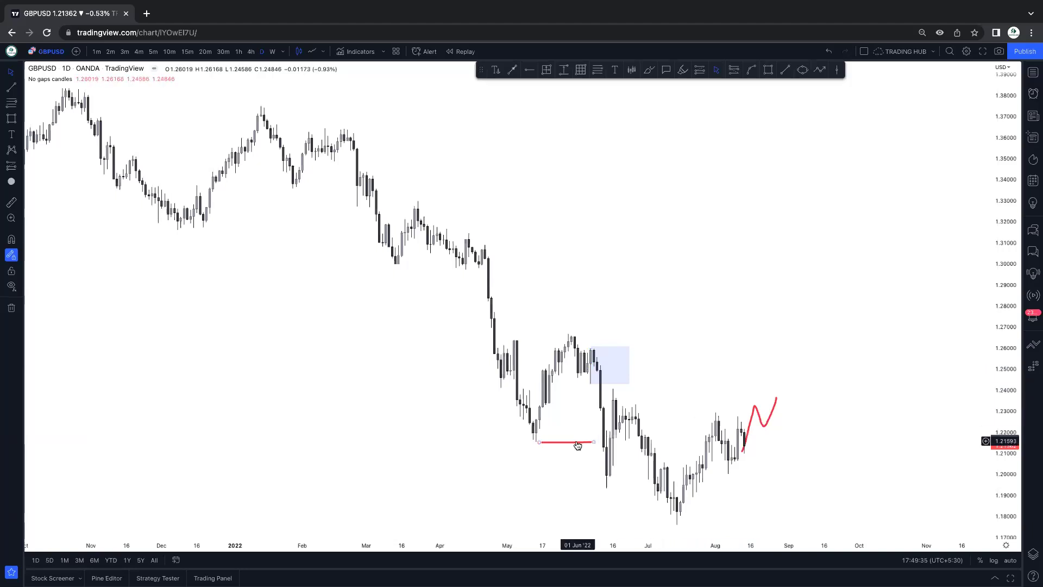
Shift the horizontal red brush line under the mid-June low and delete it.
drag(576, 443, 642, 488)
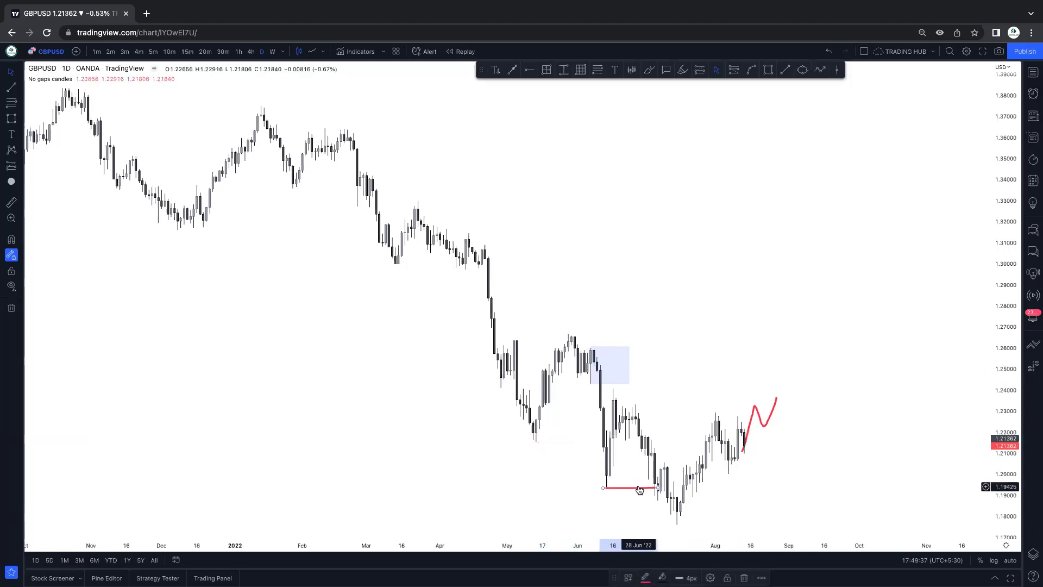
key(Delete)
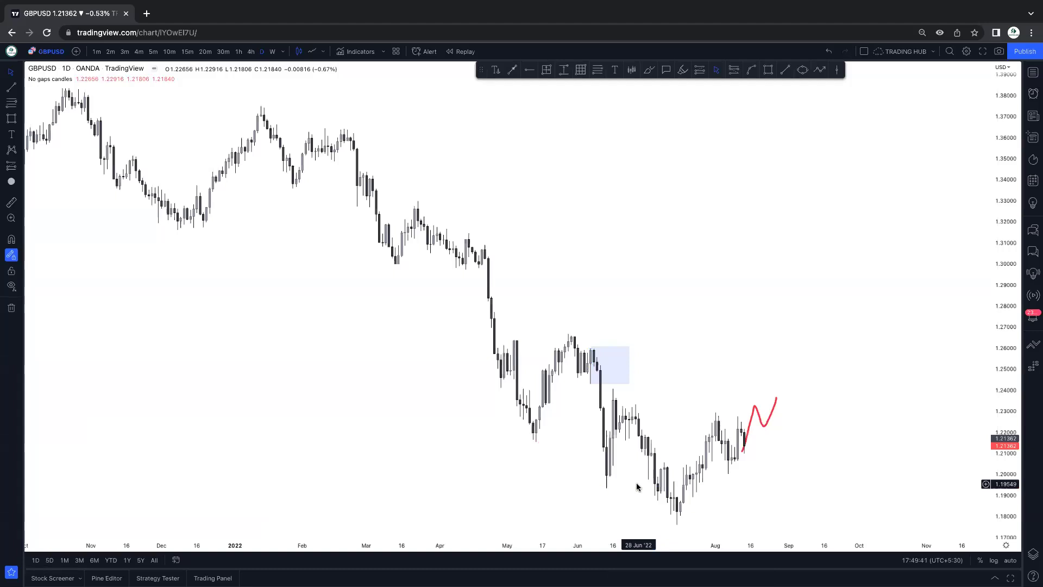
Draw a horizontal trend line from the 16 June high at 1.24066 to late July and delete the red zigzag stroke.
key(alt+t)
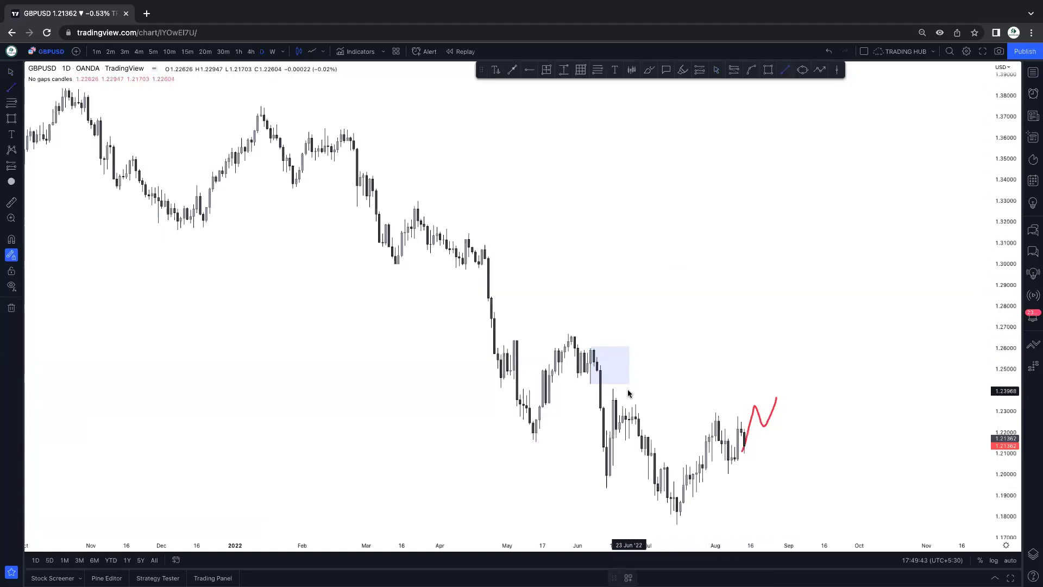
click(613, 391)
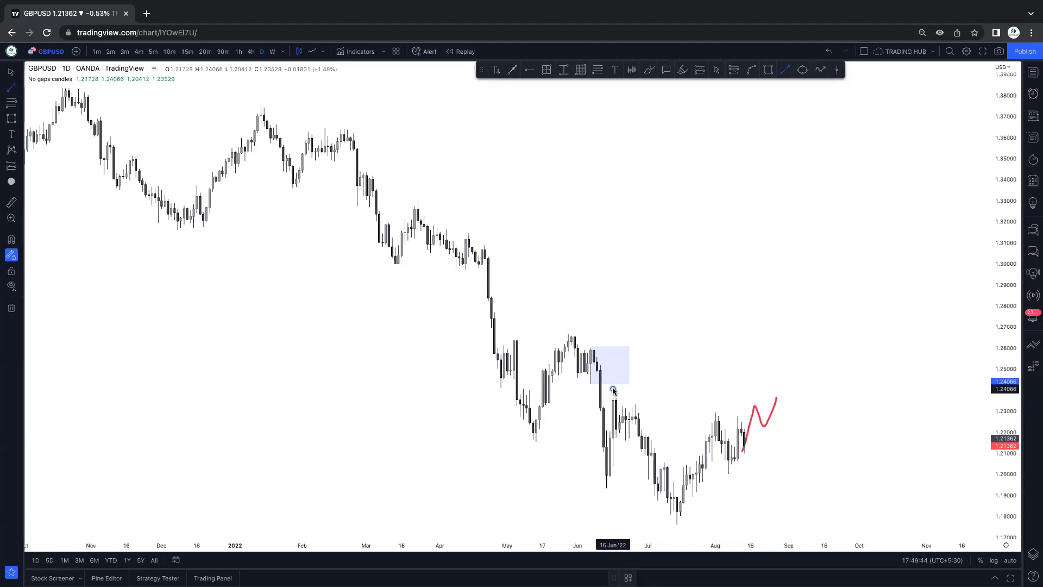
click(695, 389)
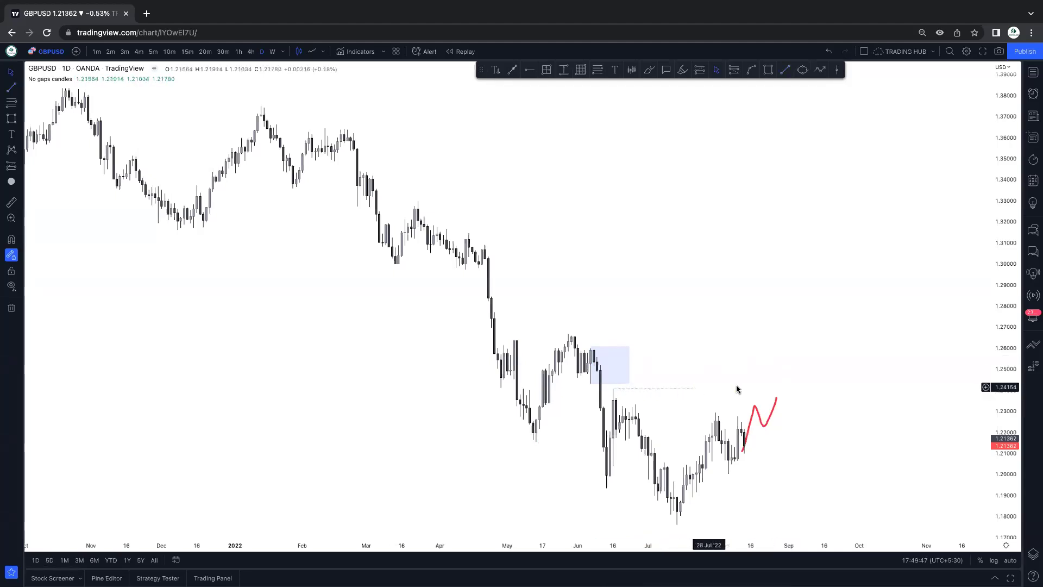
click(755, 409)
key(Delete)
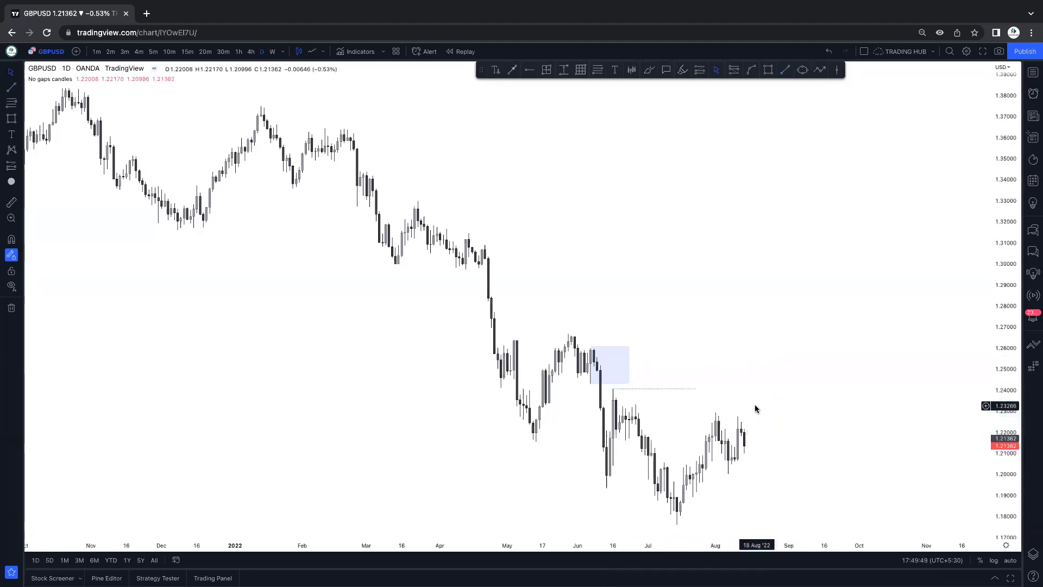
Draw a rectangle over the late-June supply zone, extending to the end of July and fitted from about 1.224 to 1.233.
click(768, 69)
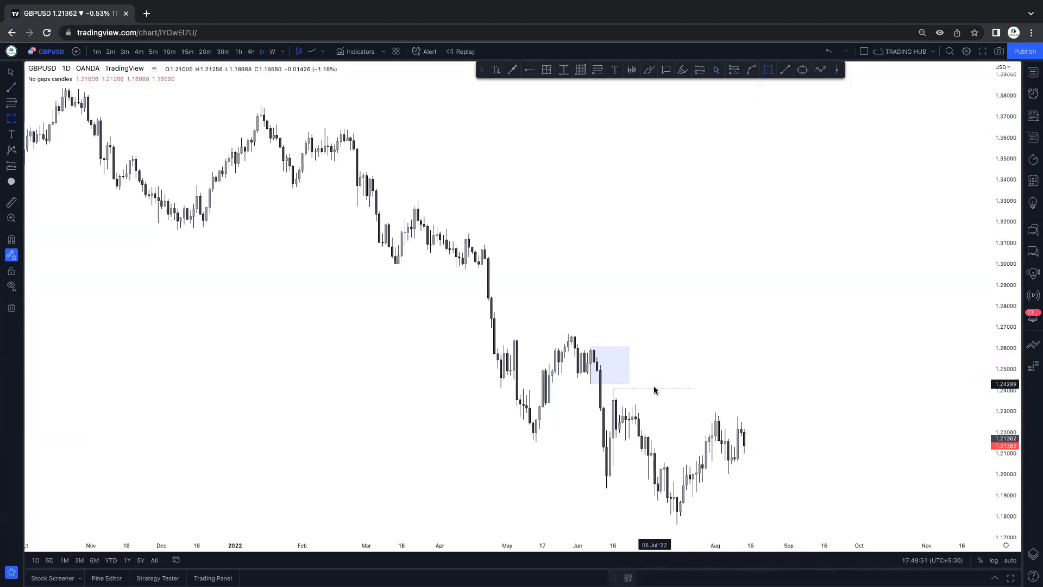
drag(637, 426, 717, 405)
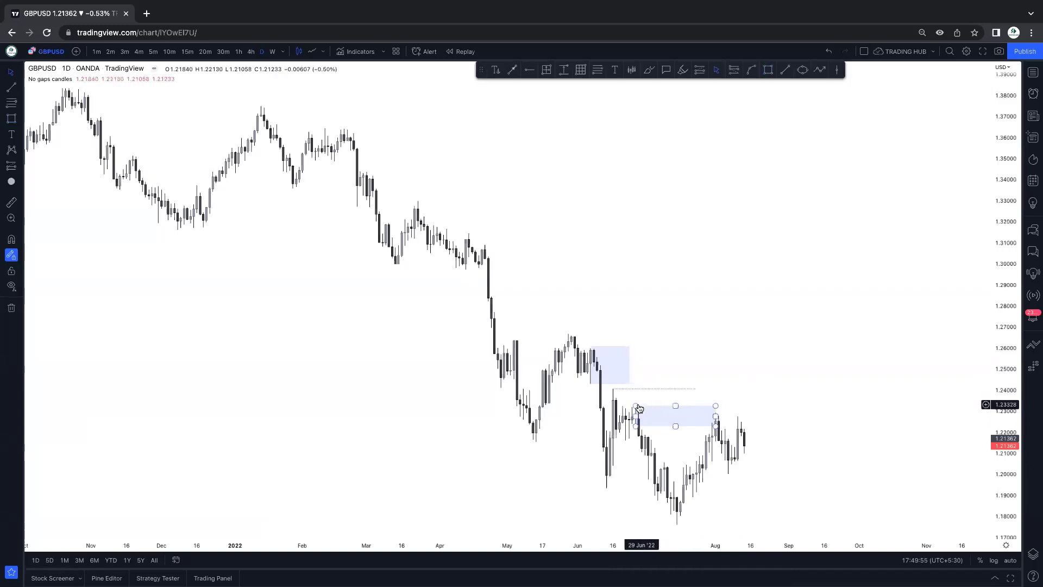
drag(636, 406, 636, 405)
click(730, 323)
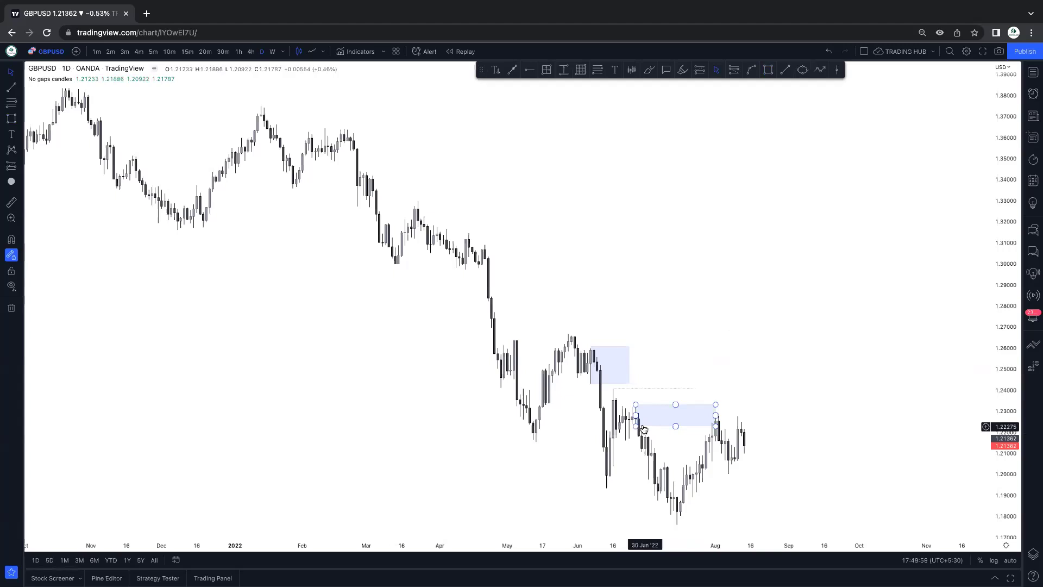
drag(638, 426, 635, 424)
click(712, 348)
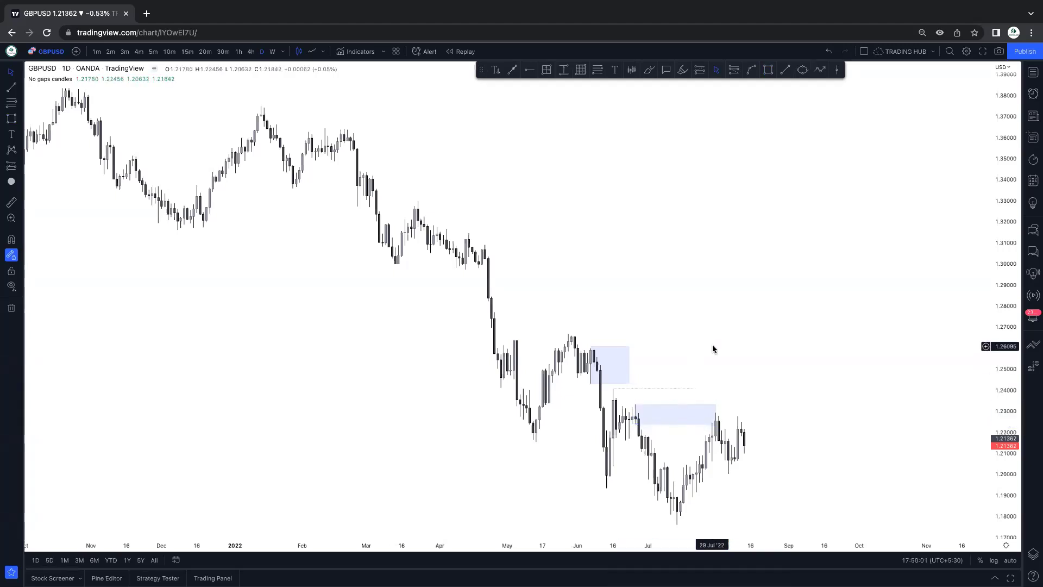
drag(714, 413, 713, 414)
click(763, 386)
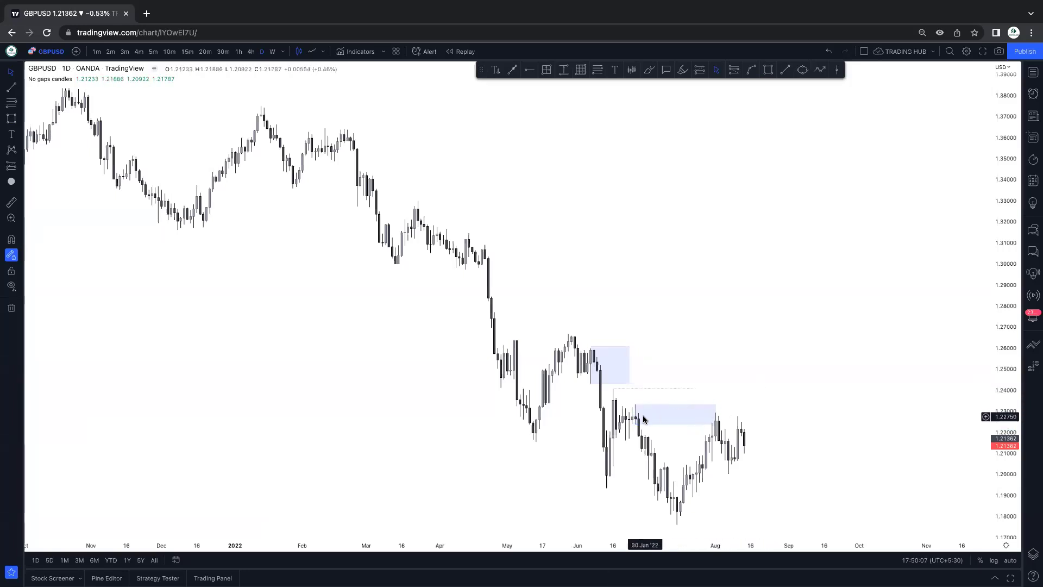
Mark the mid-June low with a short horizontal brush line at about 1.1934.
drag(819, 389, 776, 368)
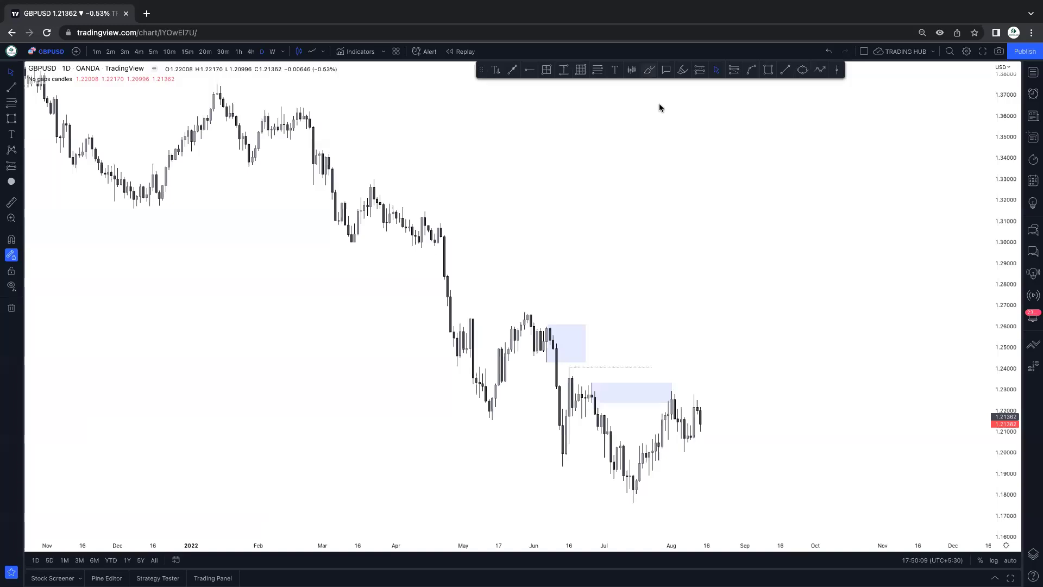
click(649, 69)
drag(563, 467, 605, 465)
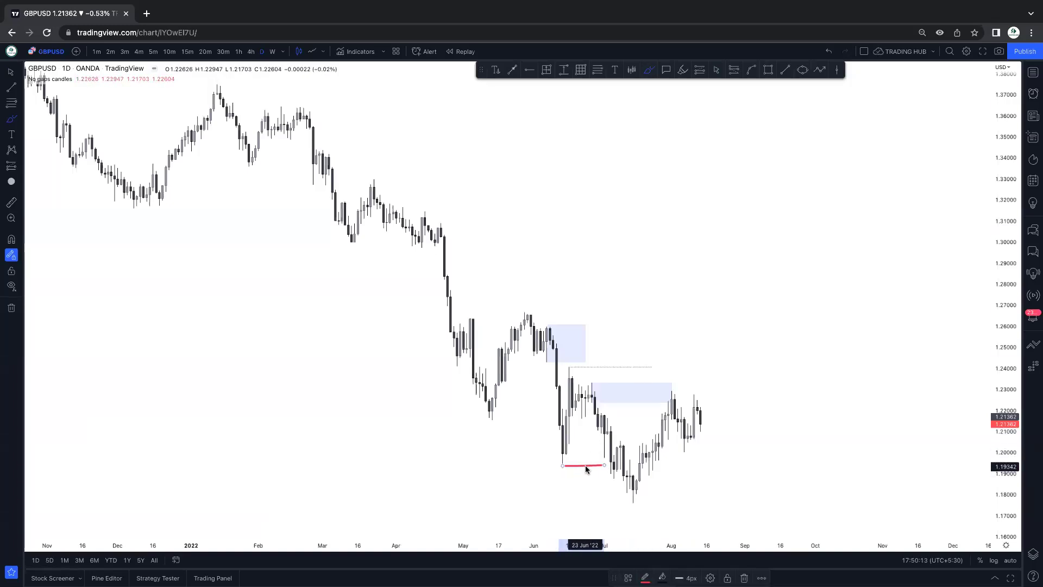
Draw a horizontal trend line at 1.21532 from 13 May to 1 June and apply the downward BOS drawing template.
click(785, 69)
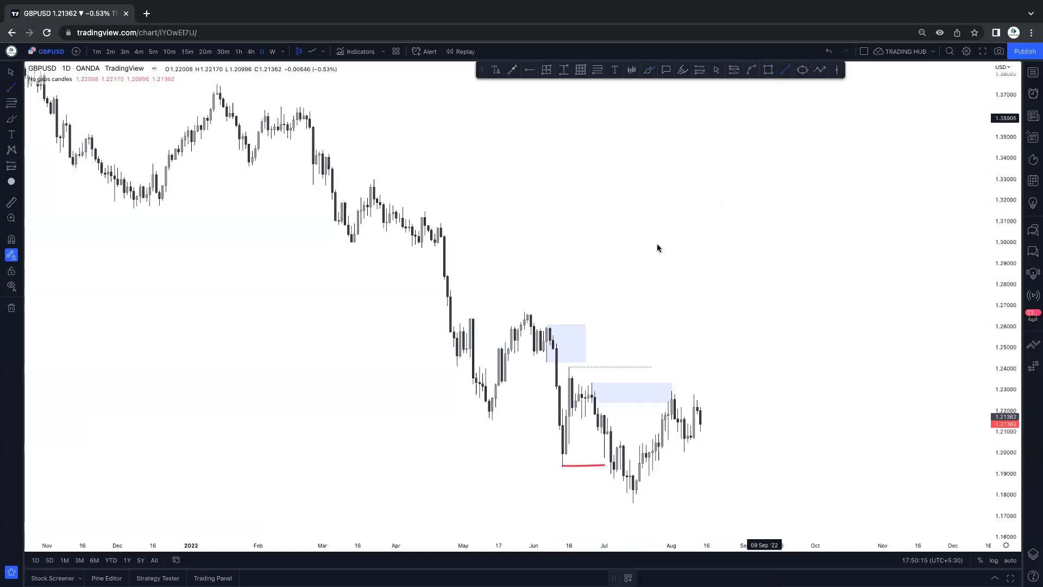
click(492, 421)
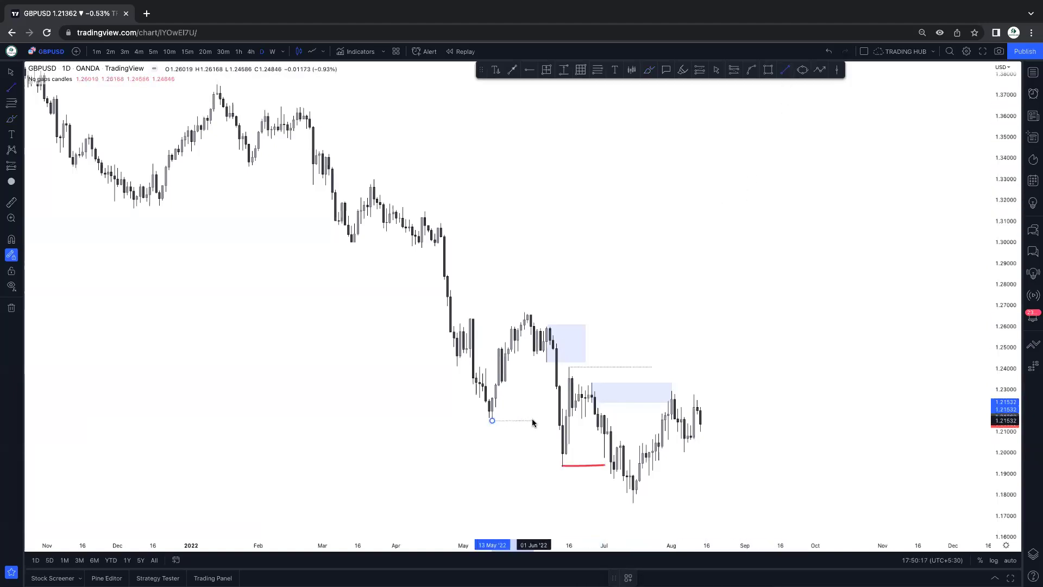
click(534, 420)
click(631, 578)
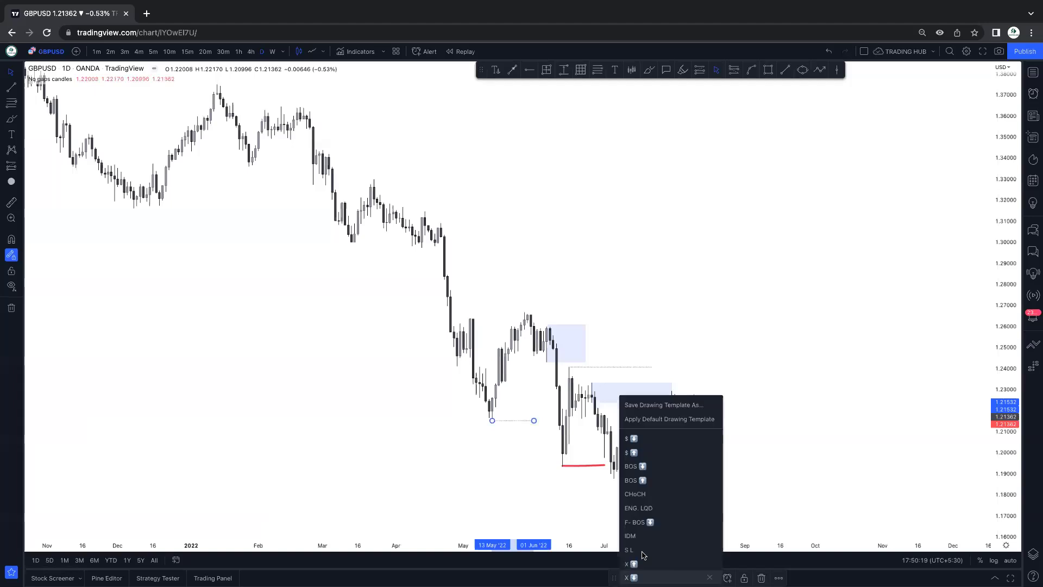
click(633, 467)
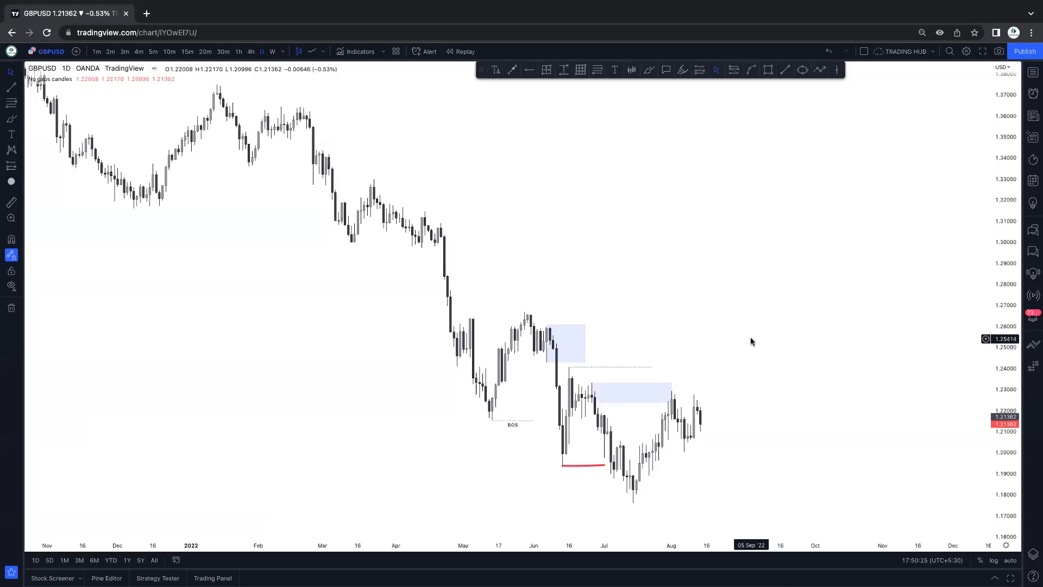
Extend the BOS line at 1.21532 to about 9 June and delete the red brush line under the mid-June low.
drag(535, 420, 544, 422)
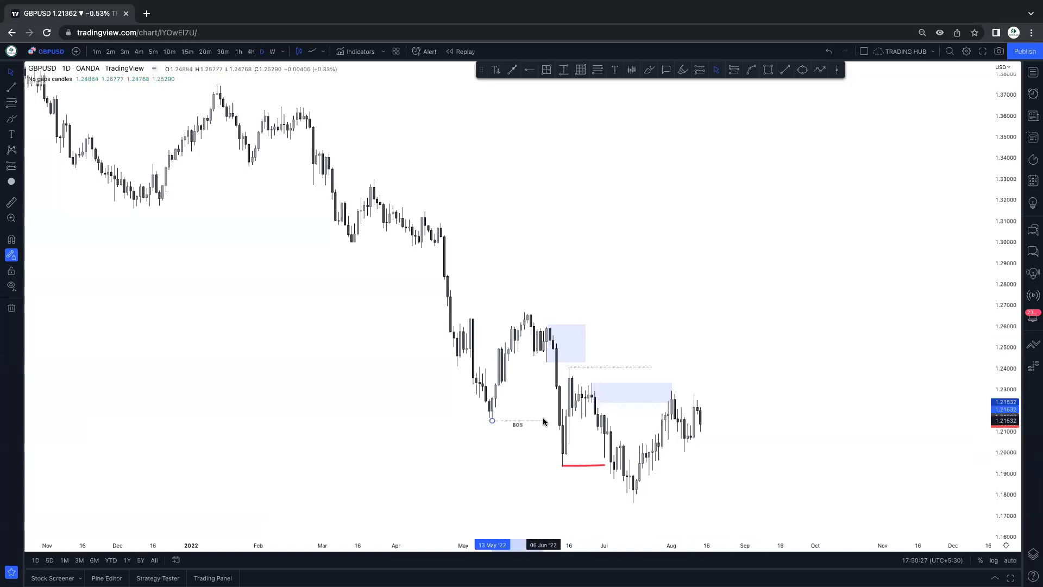
click(643, 328)
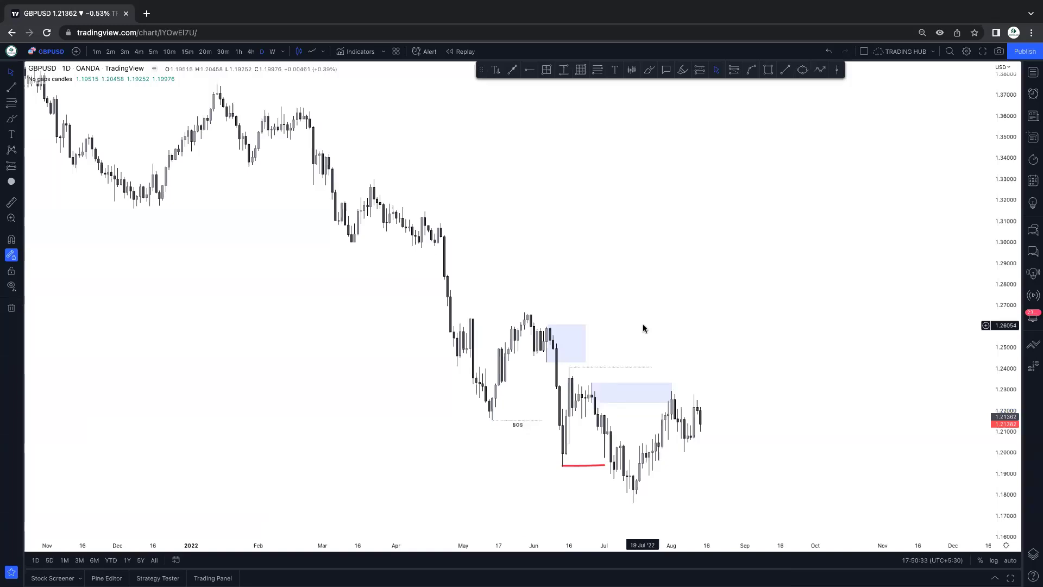
drag(544, 421, 554, 421)
click(717, 310)
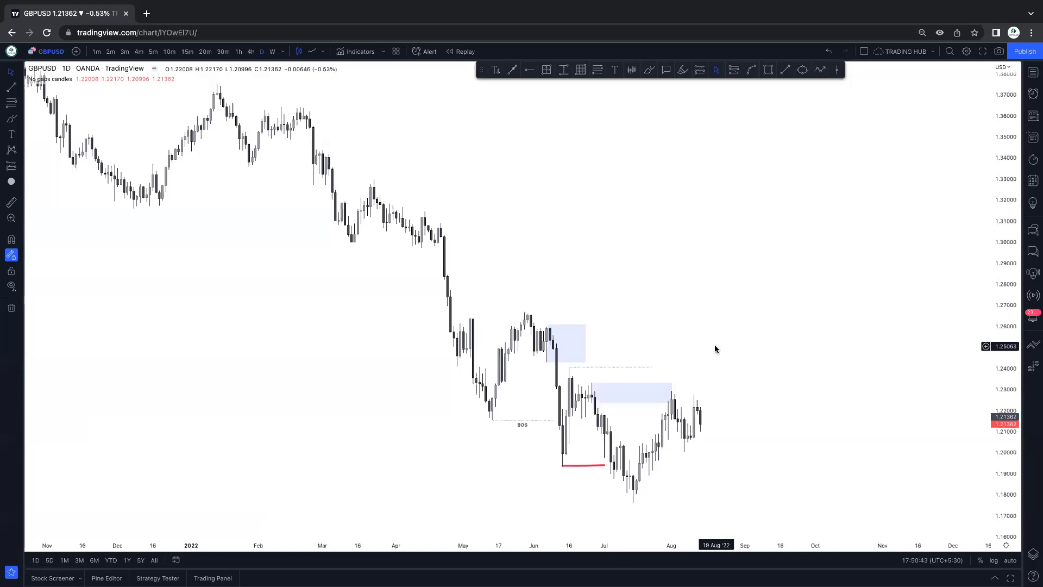
click(602, 466)
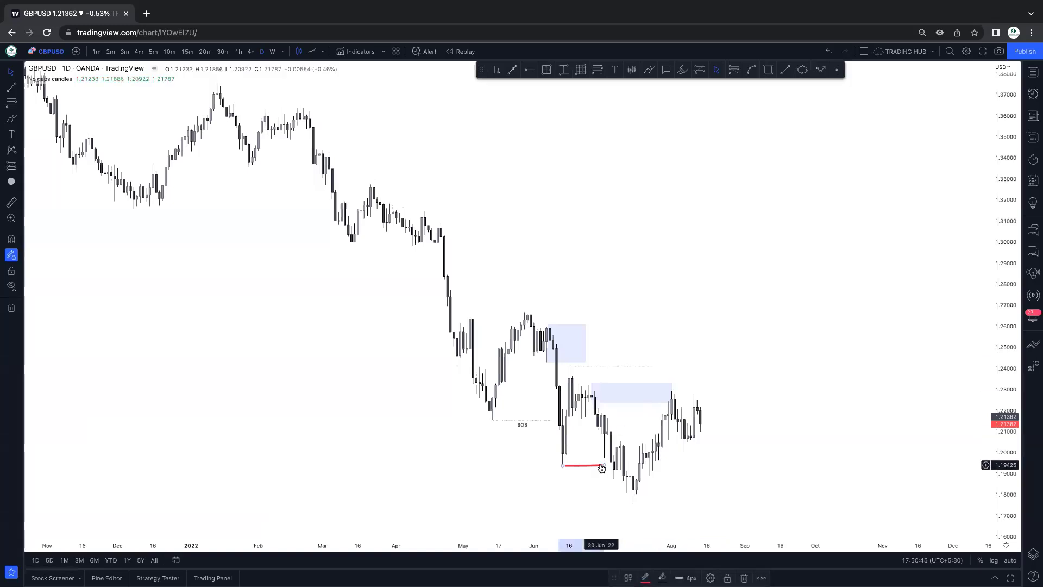
key(Delete)
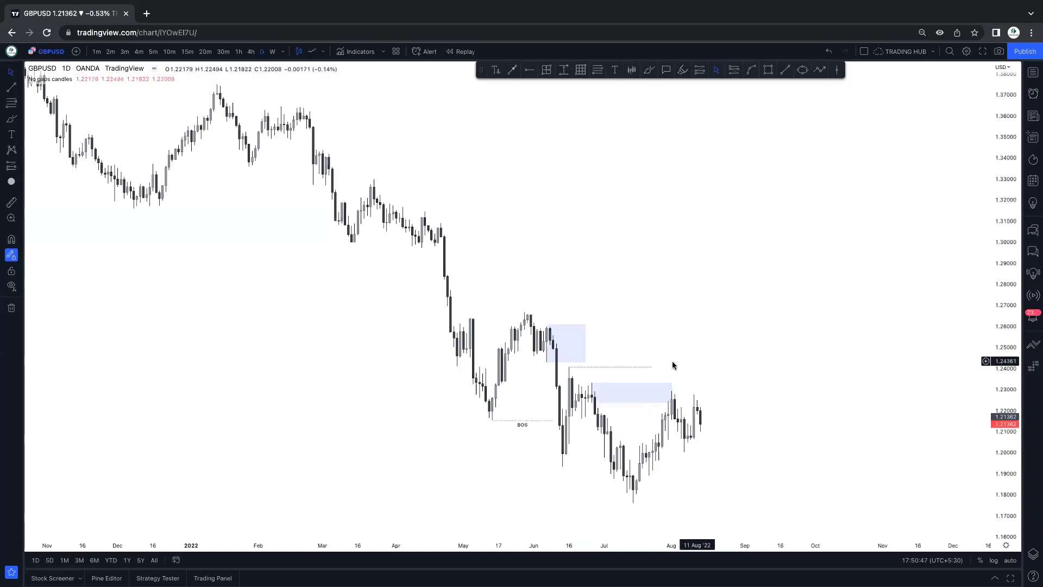
Brush red horizontal lines rightward from the early-October low near 1.343 and the December low near 1.317.
click(570, 363)
drag(482, 266, 580, 298)
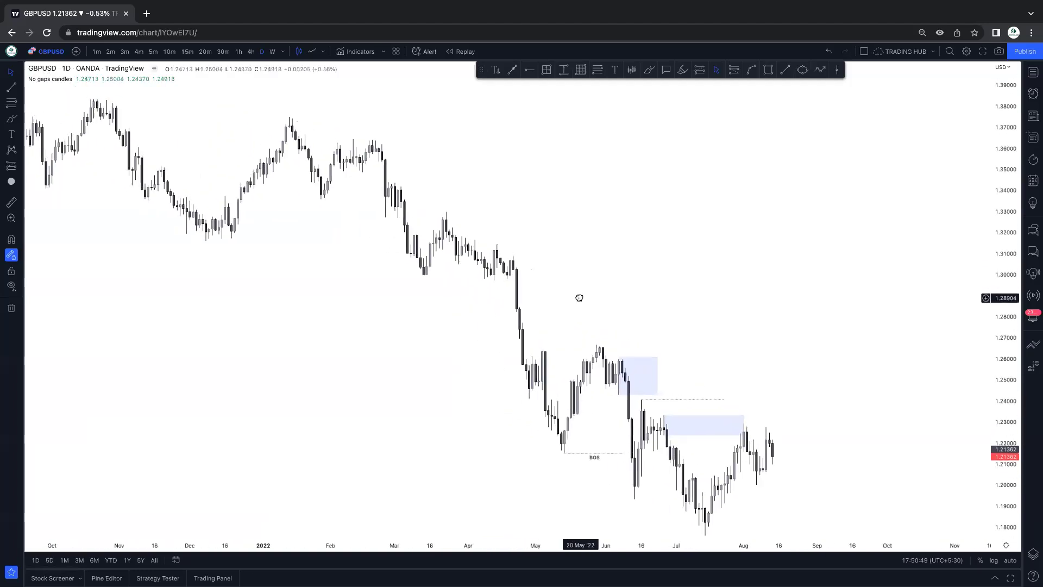
click(649, 70)
drag(228, 238, 422, 234)
drag(48, 184, 126, 181)
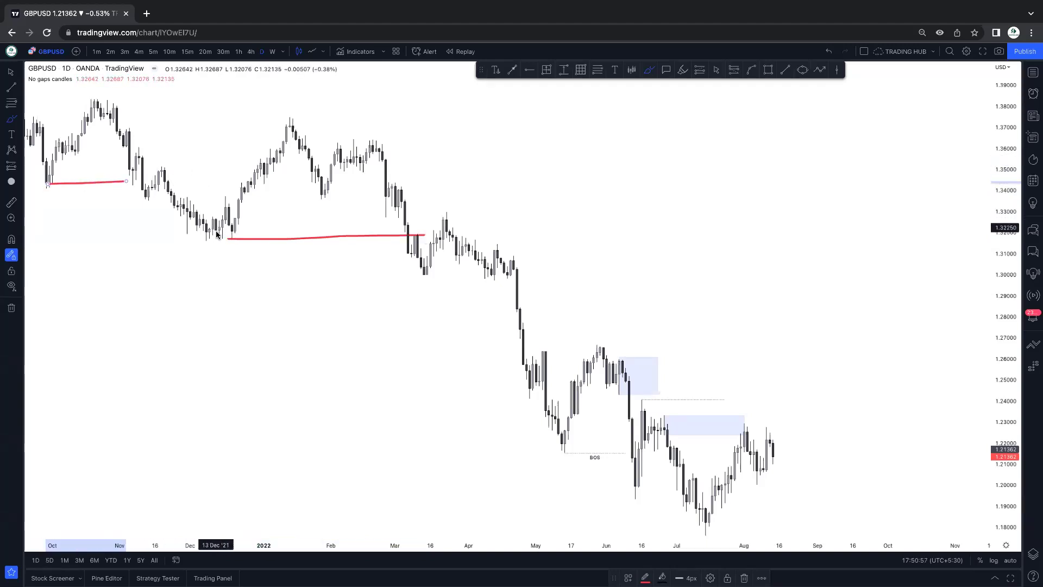
Brush red strokes along the upward pullbacks from December to May, and undo all the red brush strokes.
drag(220, 237, 284, 112)
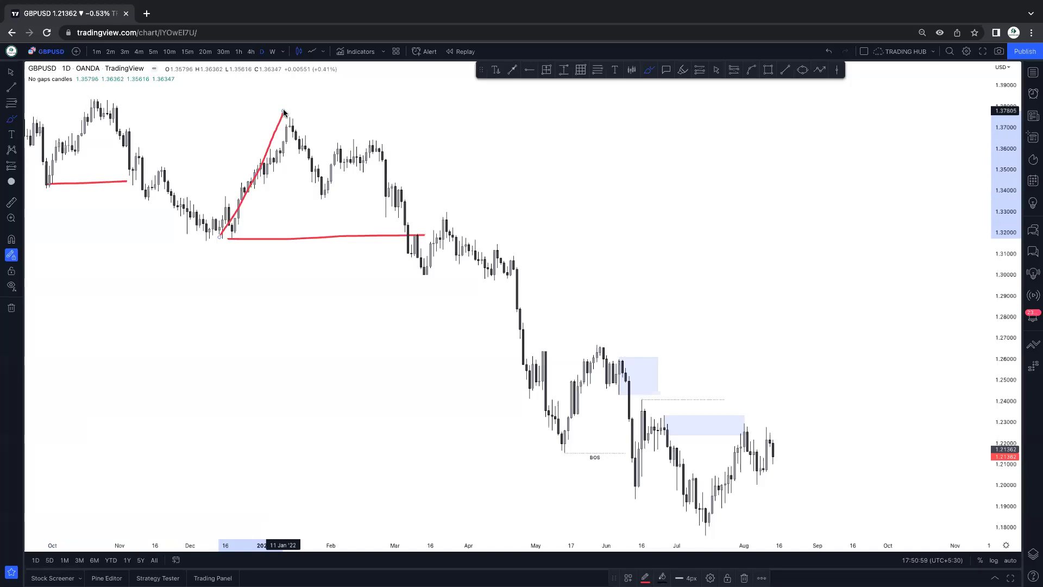
drag(419, 279, 453, 215)
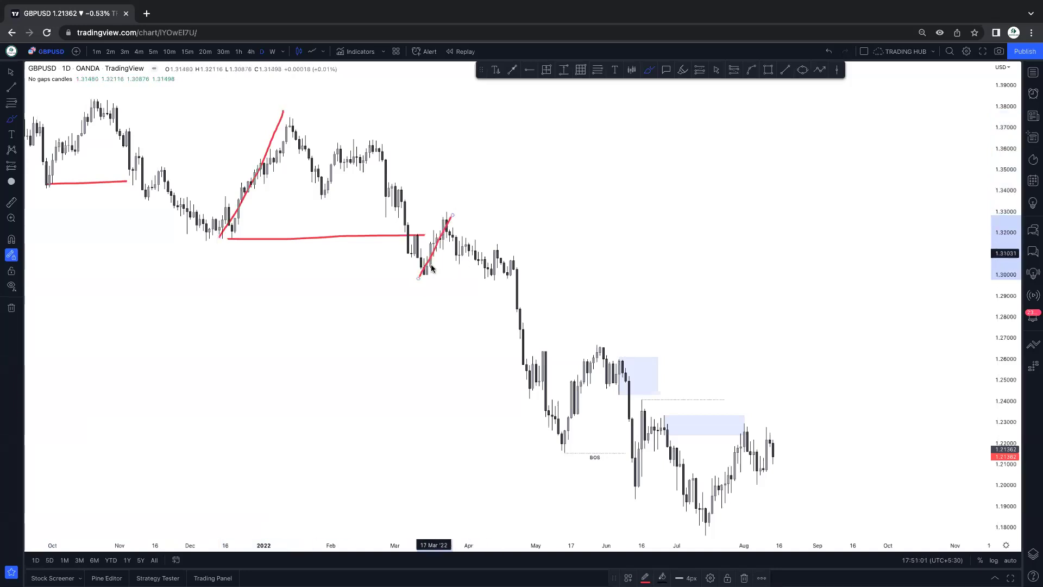
drag(530, 398, 545, 353)
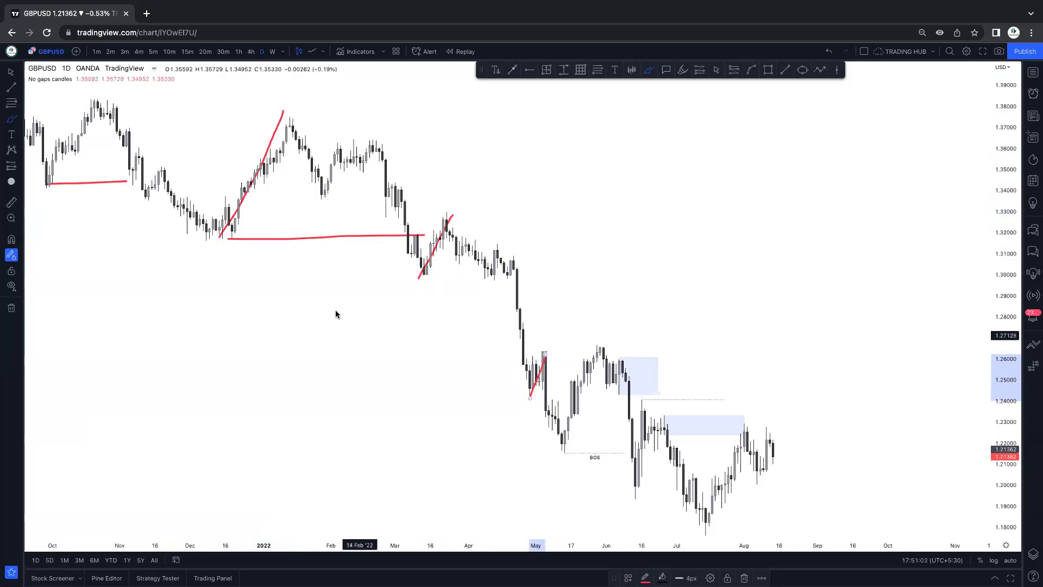
drag(560, 433, 601, 341)
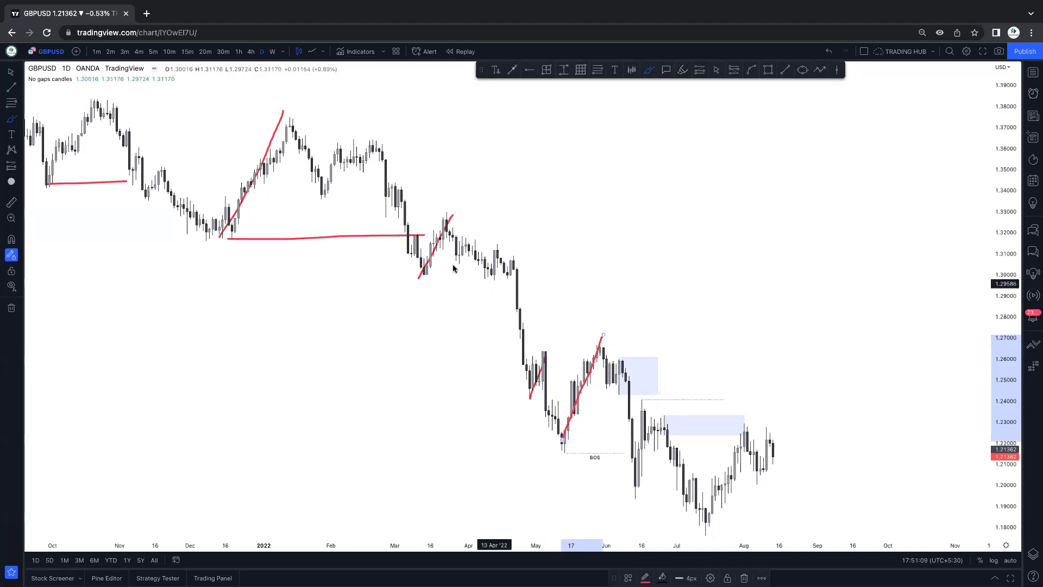
drag(447, 219, 421, 272)
drag(530, 376, 556, 343)
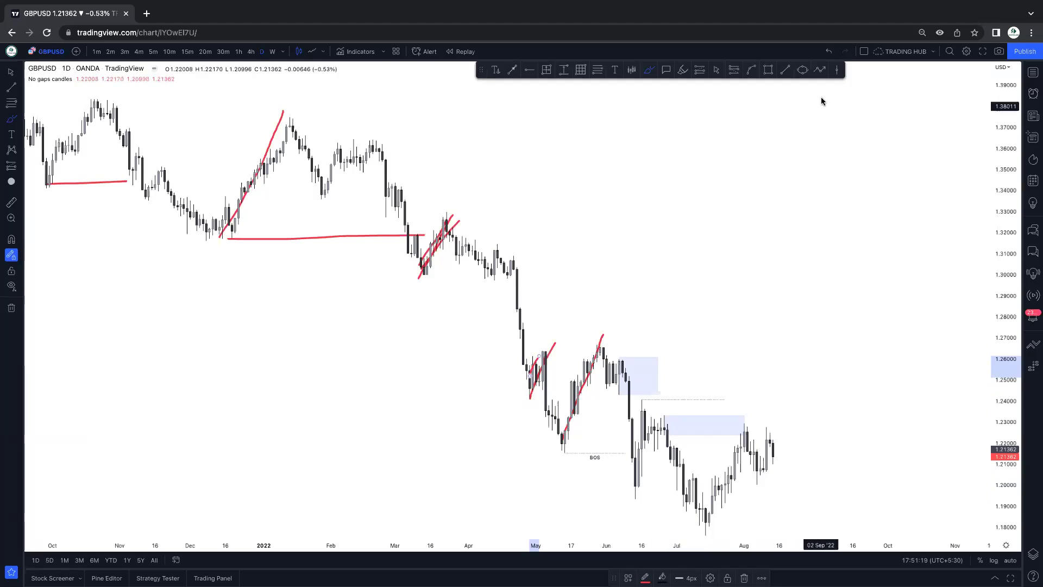
click(830, 51)
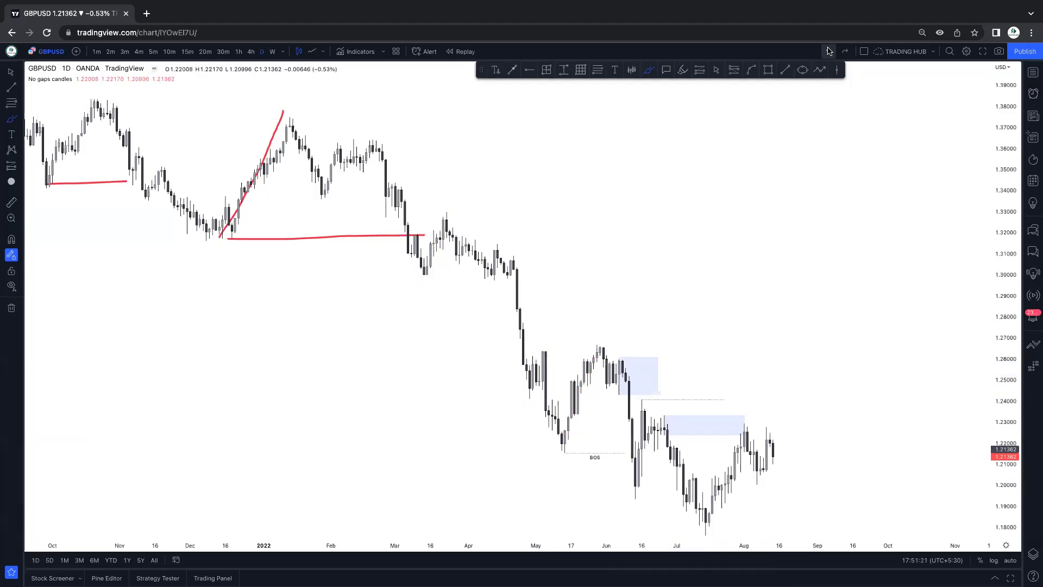
click(830, 51)
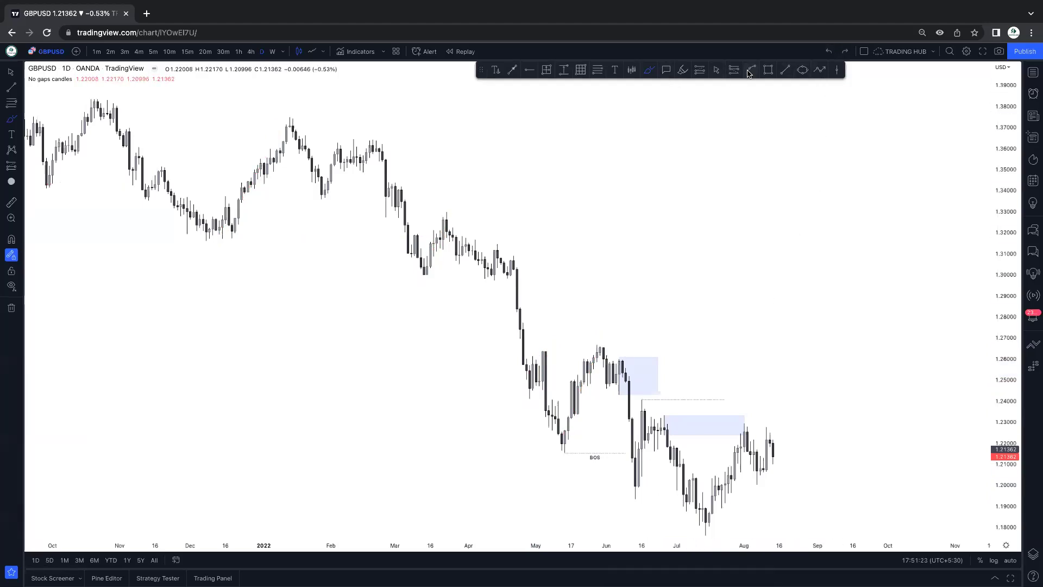
Apply the upward $ drawing template to the horizontal trend line at the 16 June high.
click(725, 400)
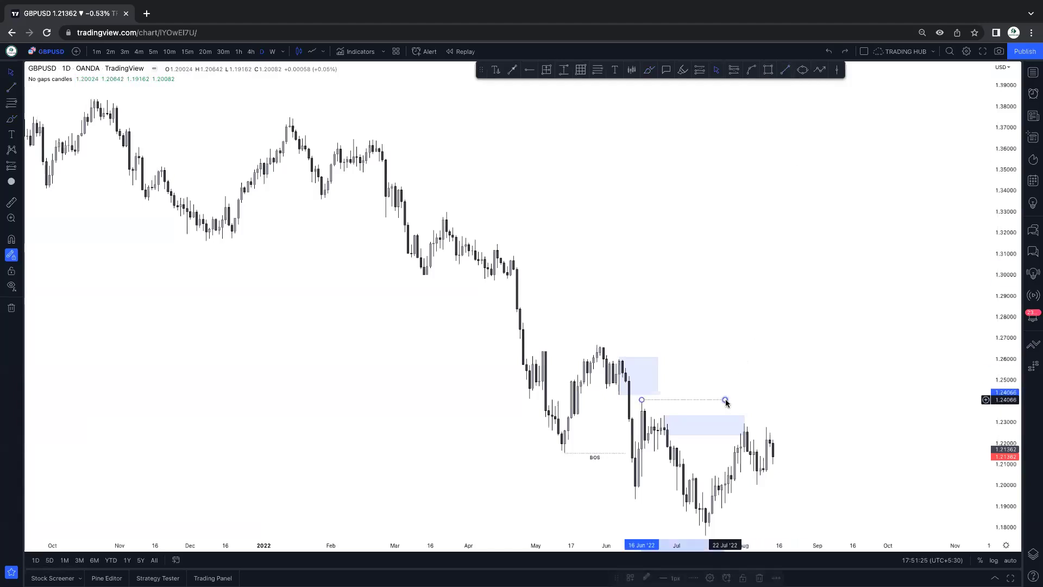
right_click(619, 393)
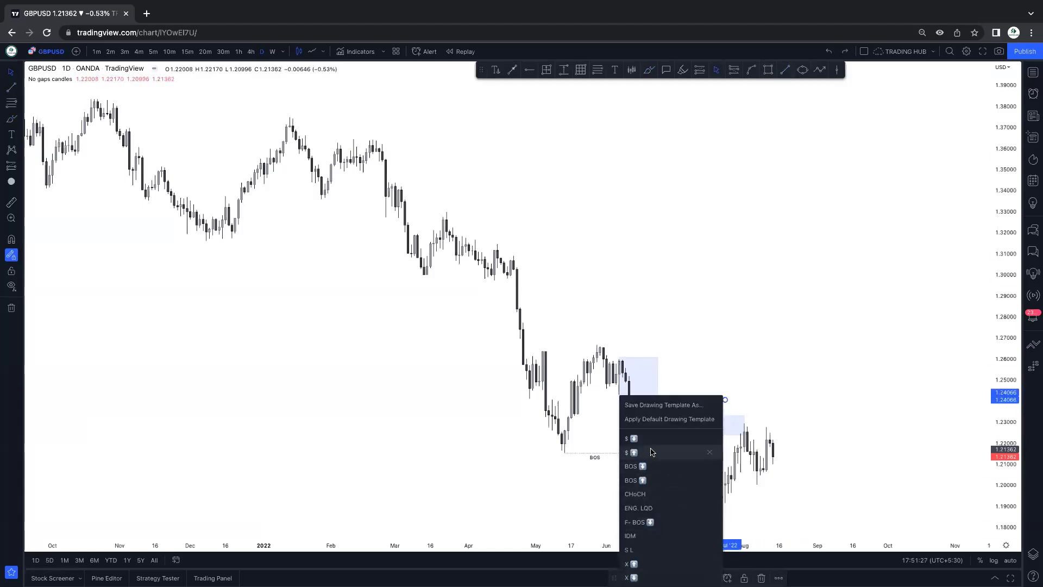
click(654, 452)
Extend the early-June rectangle above the $ line to just past 19 August and apply the supply drawing template.
click(659, 376)
drag(659, 377, 789, 376)
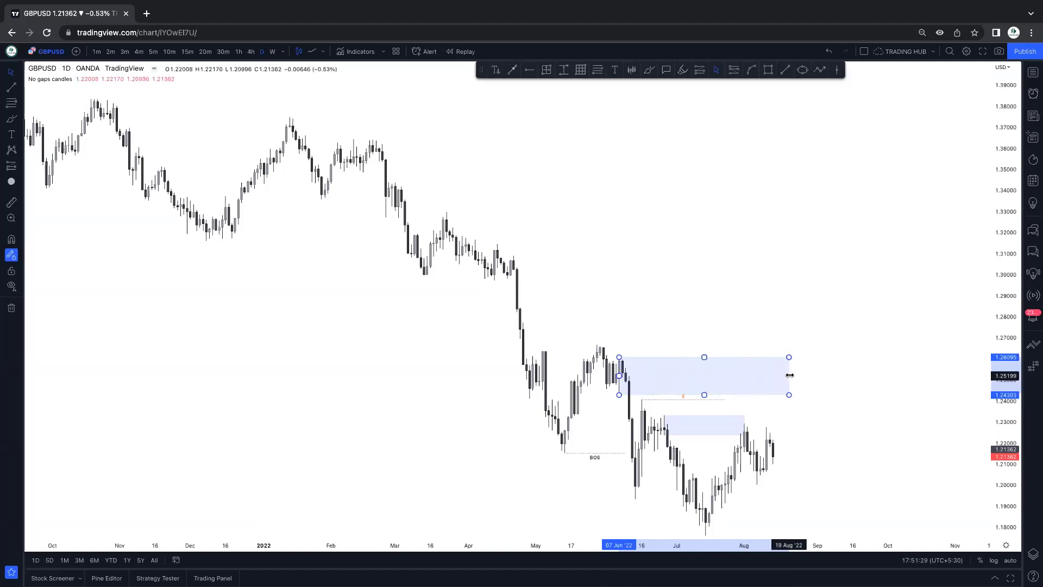
click(629, 578)
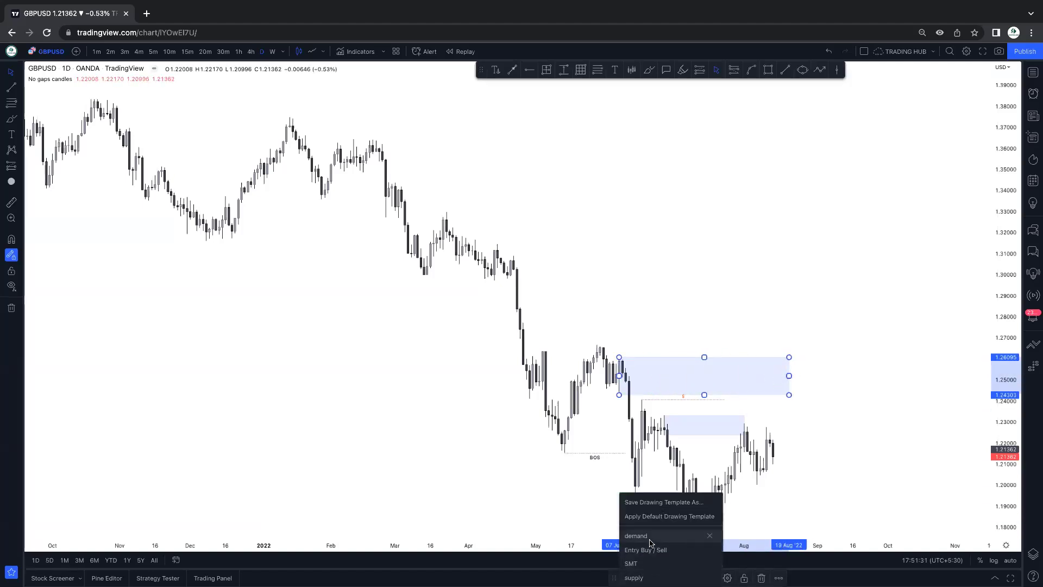
click(633, 578)
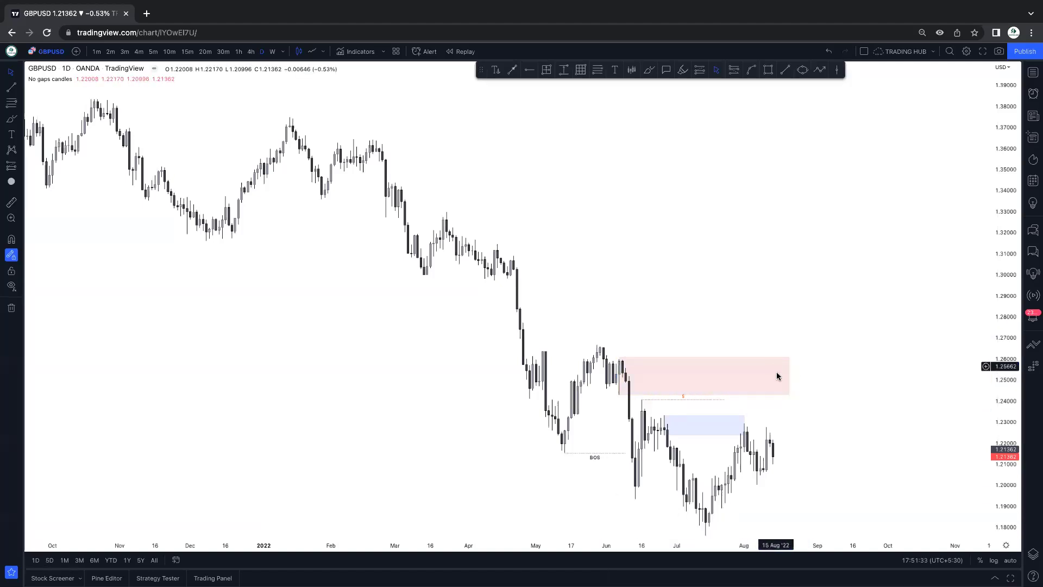
mouse_move(789, 375)
mouse_down()
mouse_move(804, 372)
mouse_move(793, 369)
mouse_up()
click(836, 324)
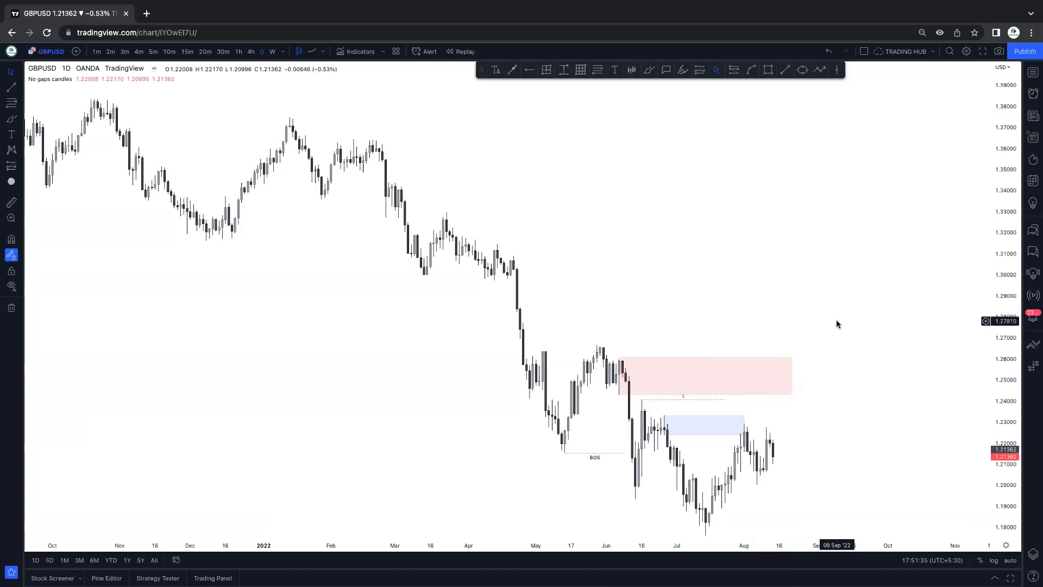
Brush a red path along the early-August swings and up into the red supply zone at about 1.25.
scroll(819, 333, right, 3)
scroll(820, 334, down, 3)
scroll(786, 337, right, 3)
scroll(776, 214, up, 3)
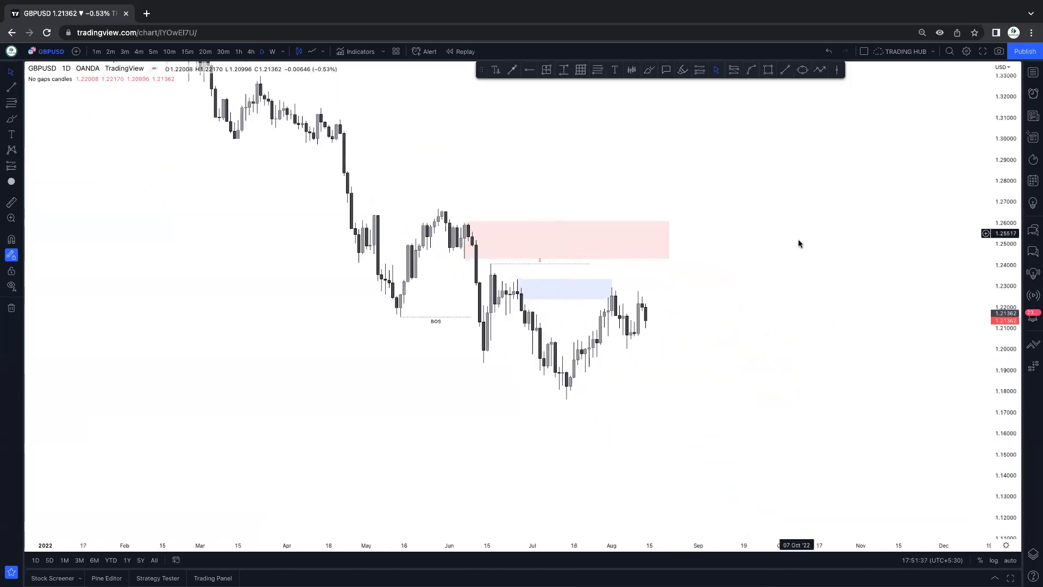
scroll(783, 285, left, 1)
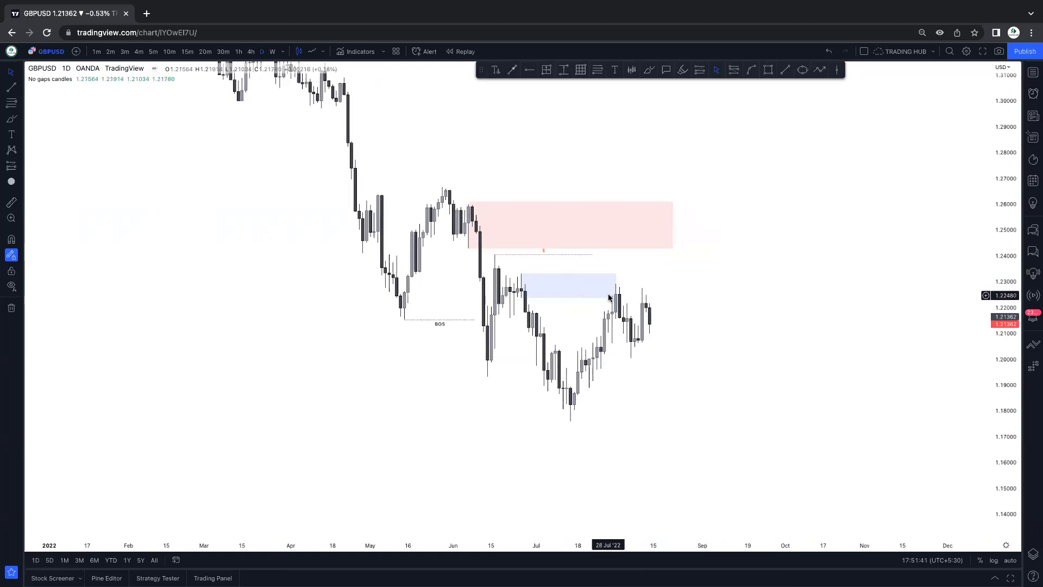
click(649, 69)
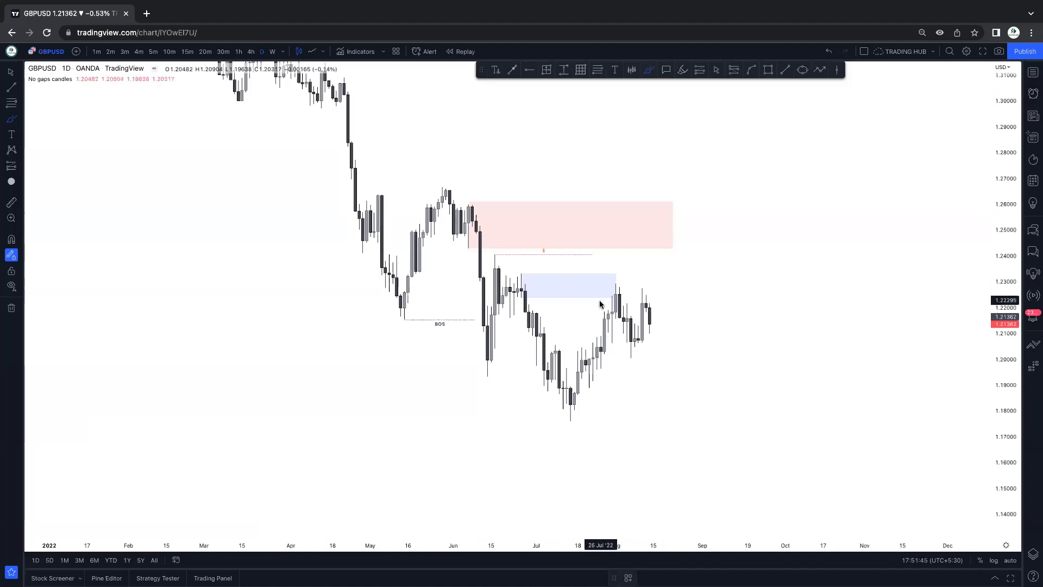
mouse_move(602, 320)
mouse_down()
mouse_move(610, 299)
mouse_move(634, 342)
mouse_move(672, 232)
mouse_up()
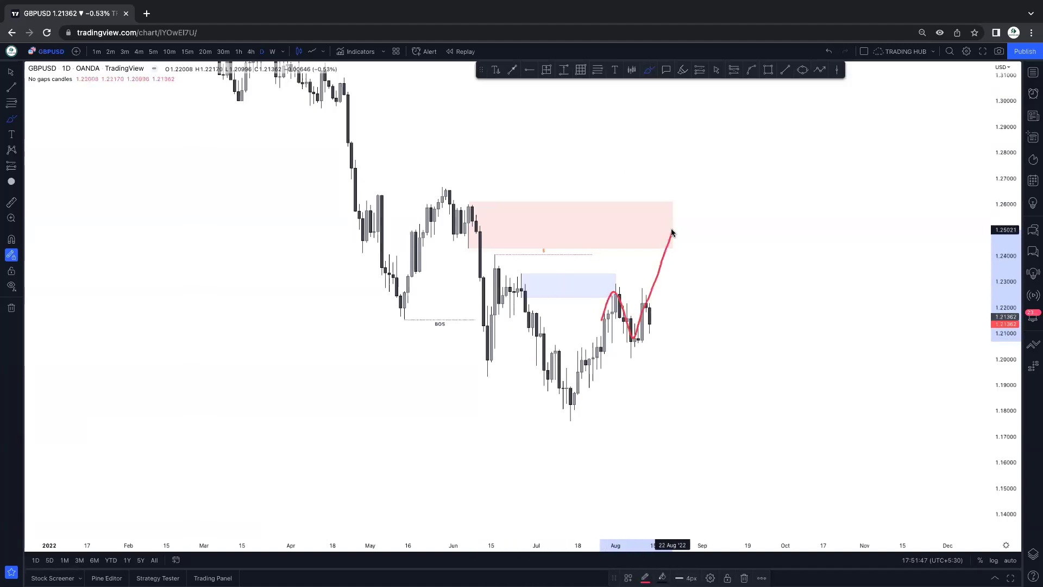
Brush red lines across the blue zone and at the end of the $ line, and undo the red strokes.
mouse_move(523, 295)
mouse_down()
mouse_move(605, 295)
mouse_move(587, 281)
mouse_move(616, 282)
mouse_move(604, 254)
mouse_up()
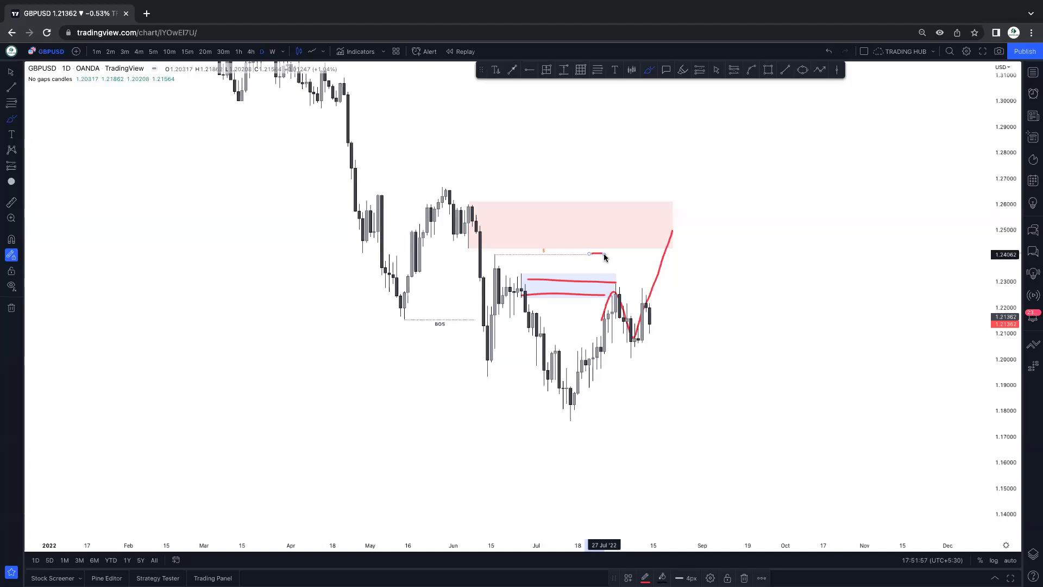
key(ctrl+z)
key(ctrl+z)
key(ctrl+z)
key(ctrl+z)
key(ctrl+z)
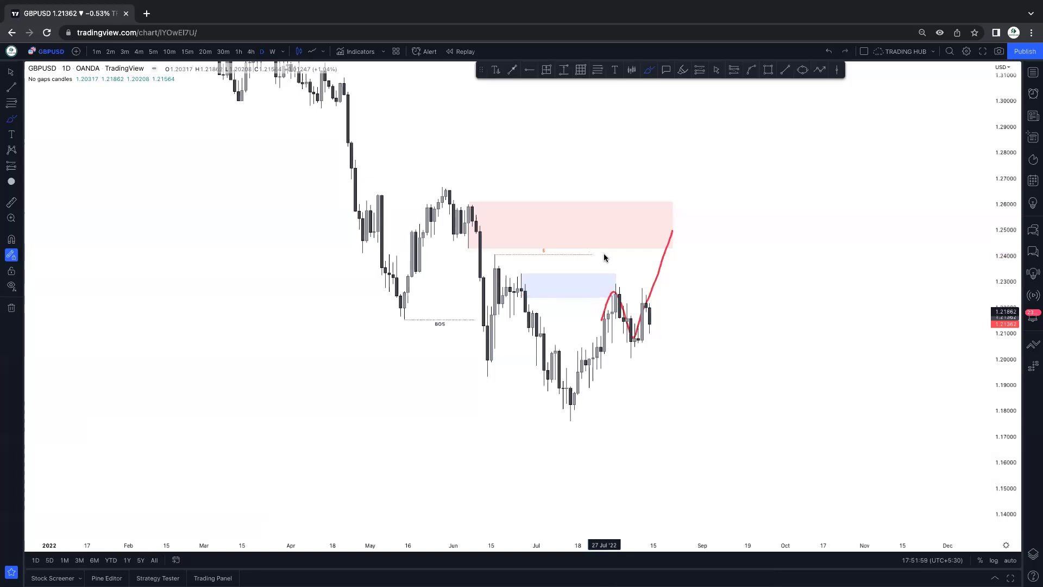
key(Escape)
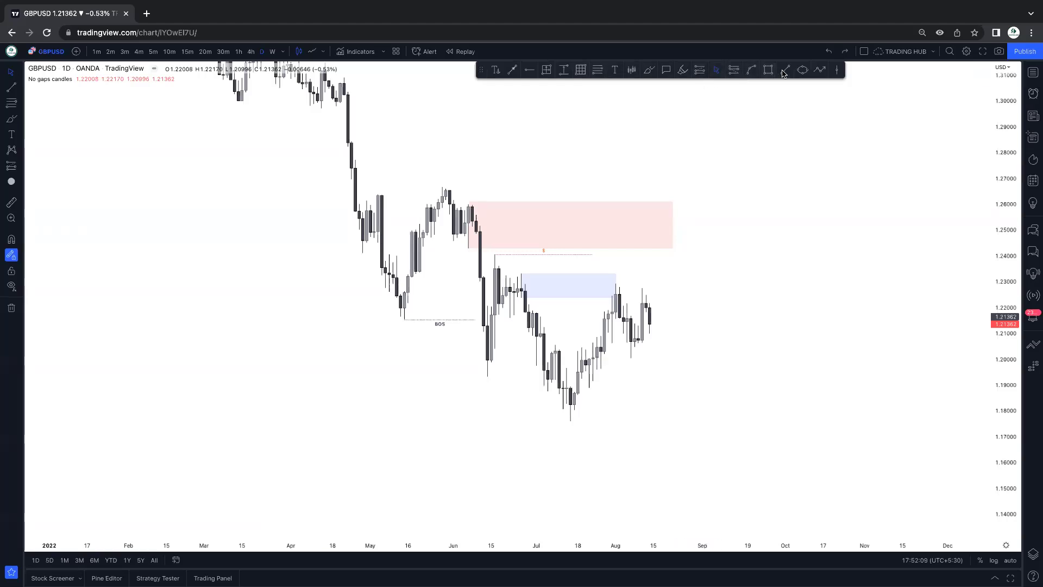
Draw a projected price path from the latest candle through about 1.232, 1.220 and 1.245, ending down at about 1.164.
click(820, 69)
click(654, 317)
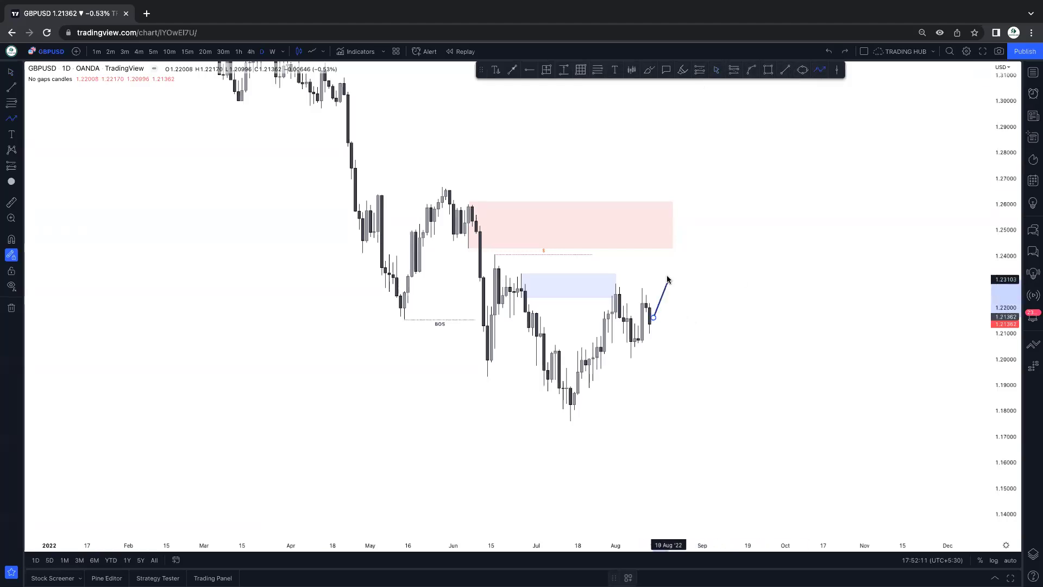
click(669, 275)
click(676, 306)
click(706, 243)
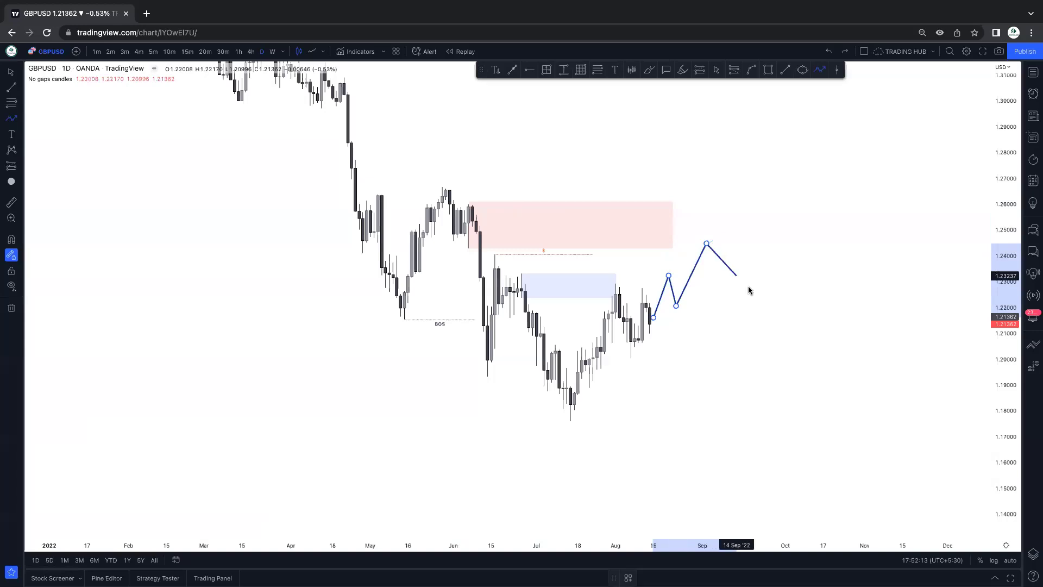
double_click(752, 451)
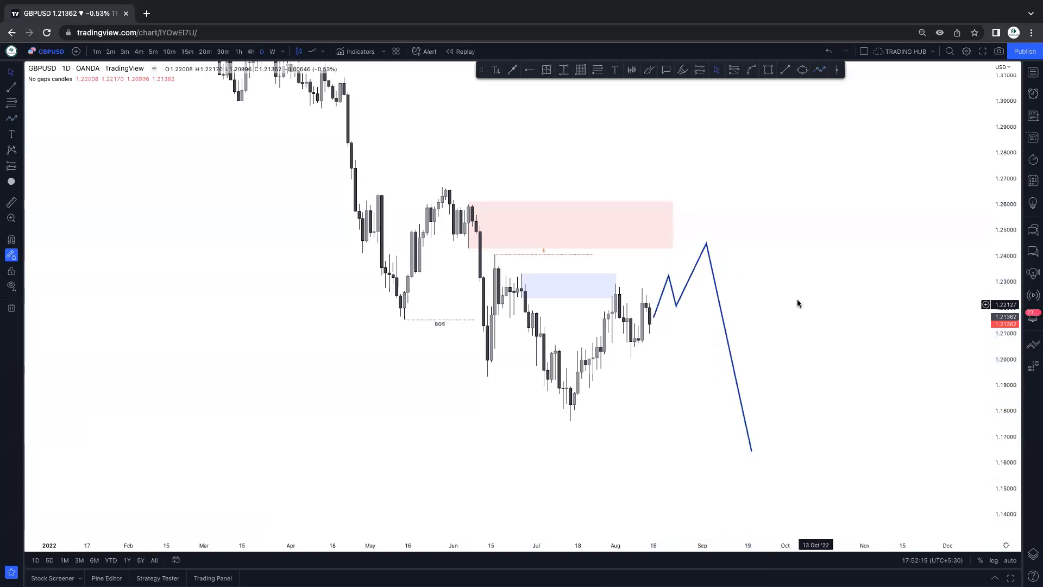
Extend the red supply zone to early September, past the projected path's peak.
click(673, 225)
drag(673, 225, 718, 223)
click(804, 211)
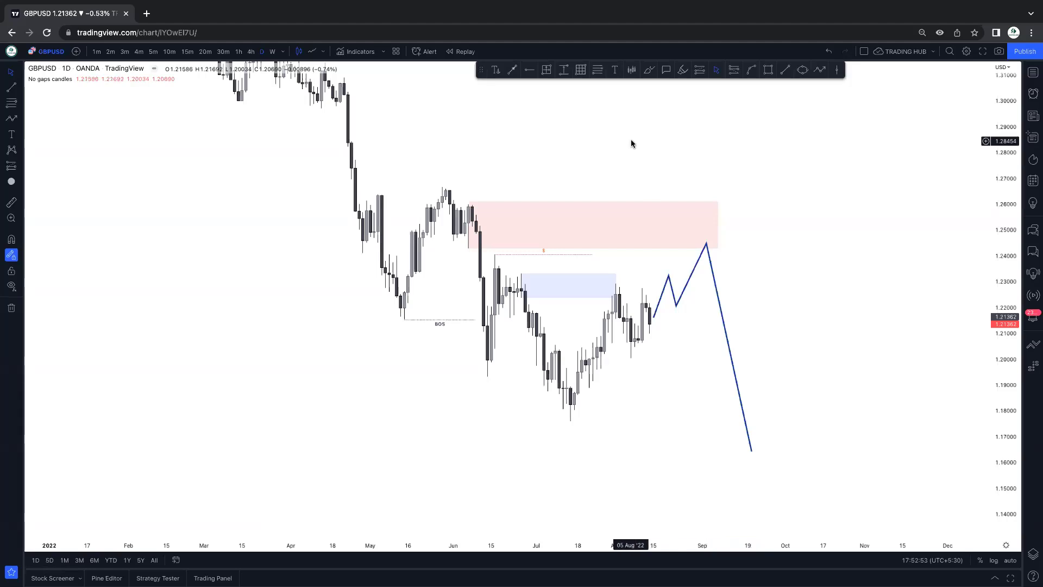
Switch the chart to the 15-minute timeframe and delete the blue projected path.
click(193, 52)
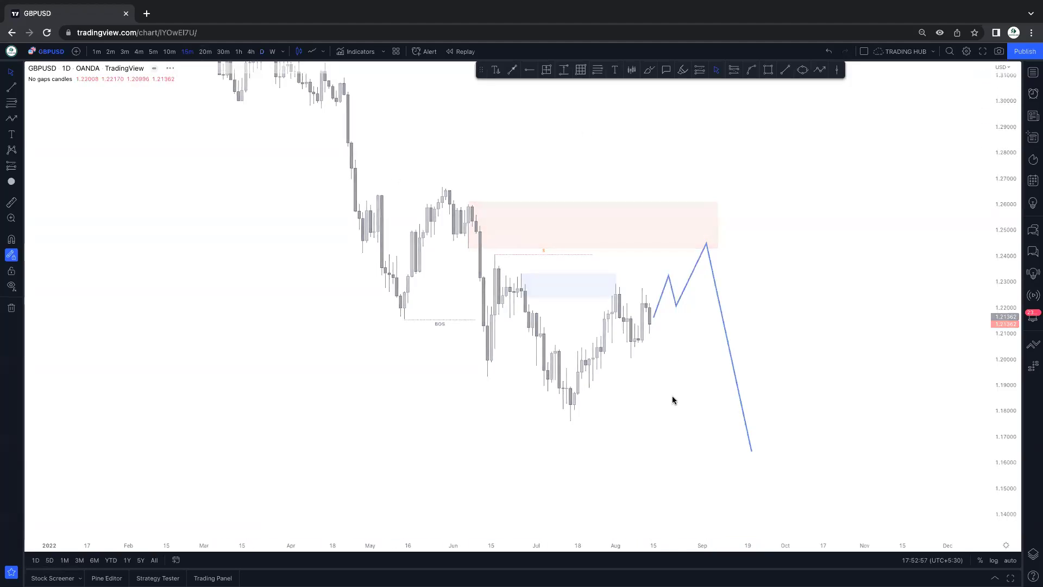
mouse_move(565, 521)
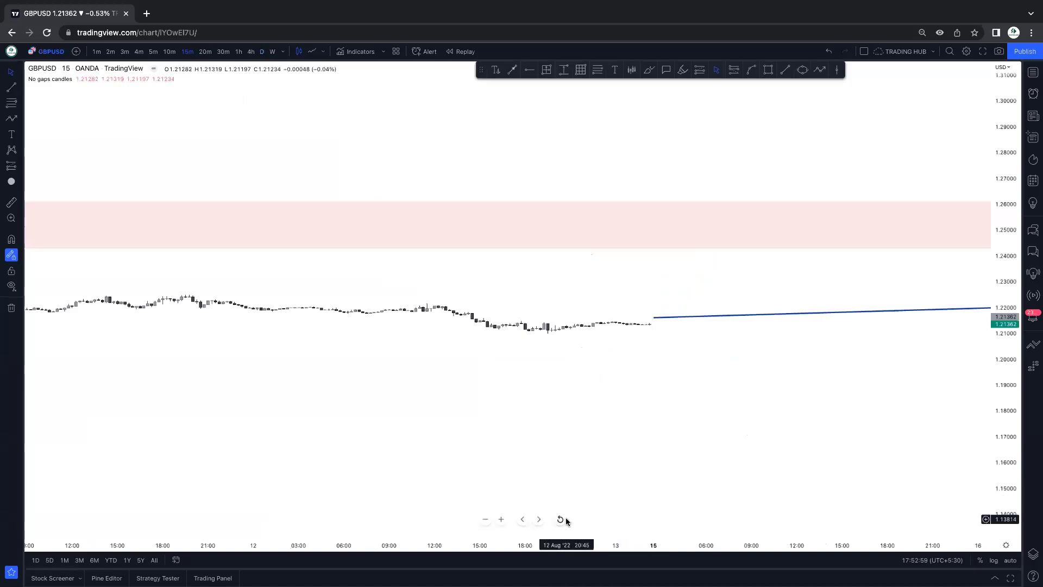
click(687, 320)
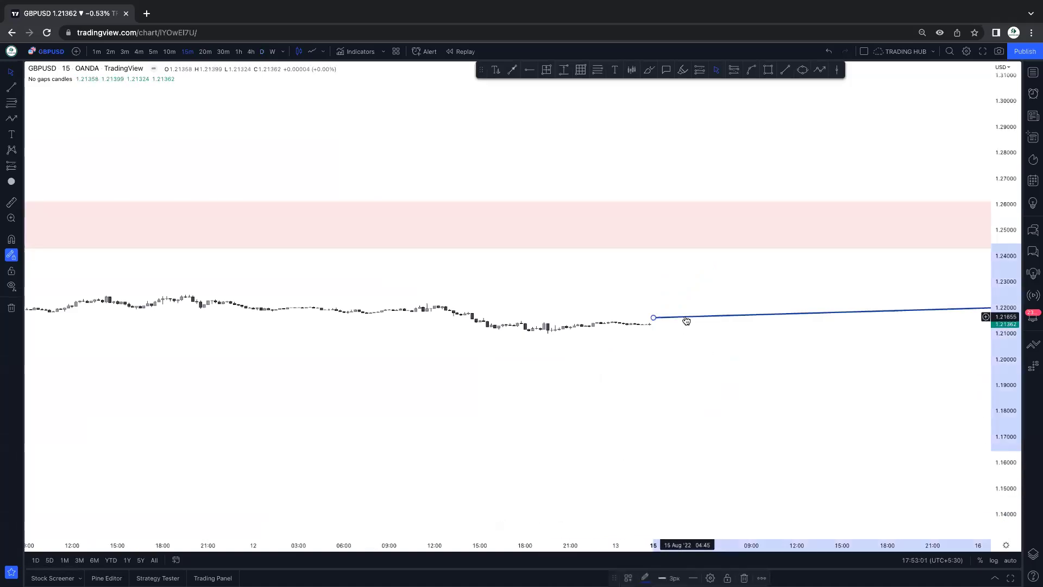
key(Delete)
click(561, 519)
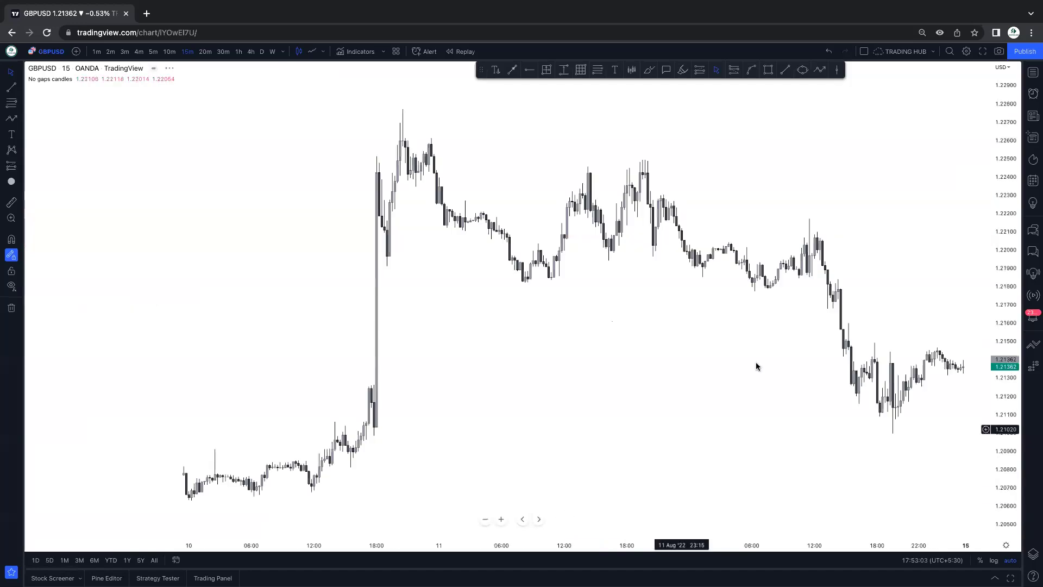
Examine the 15-minute price history from mid-August back to late July.
scroll(761, 358, left, 10)
scroll(768, 350, down, 3)
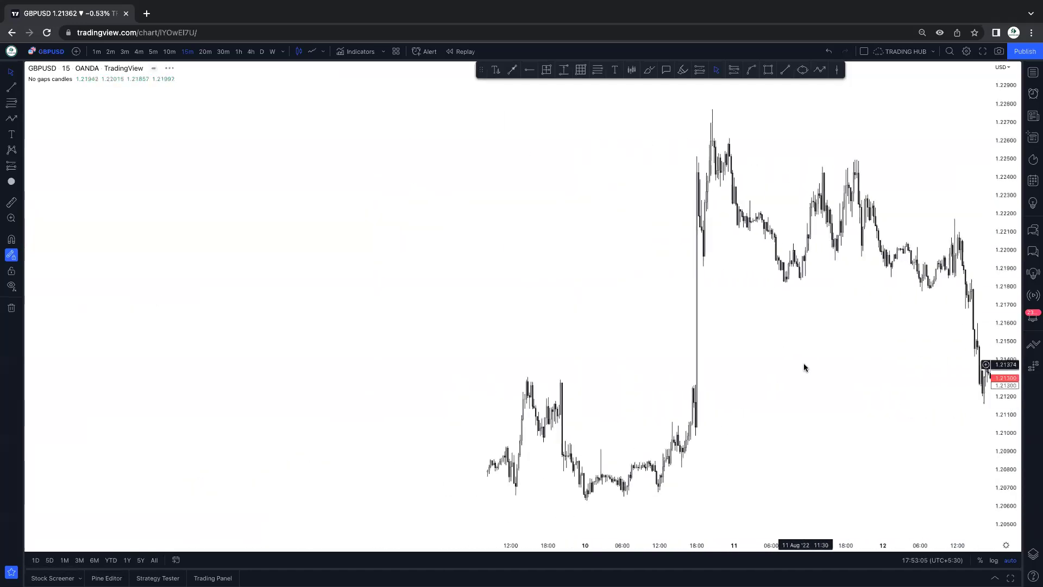
scroll(771, 357, up, 3)
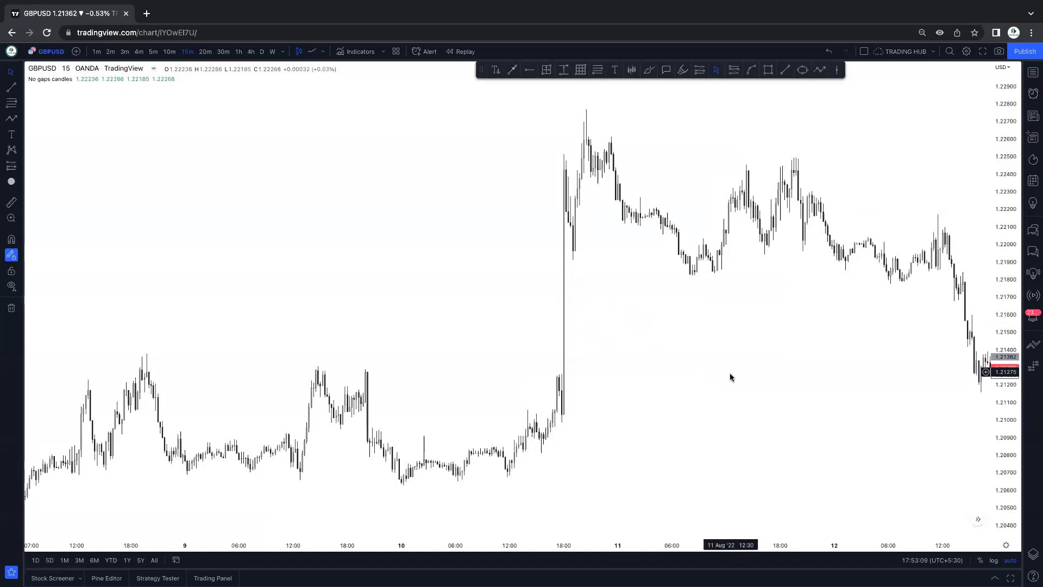
scroll(733, 387, down, 2)
scroll(739, 375, down, 3)
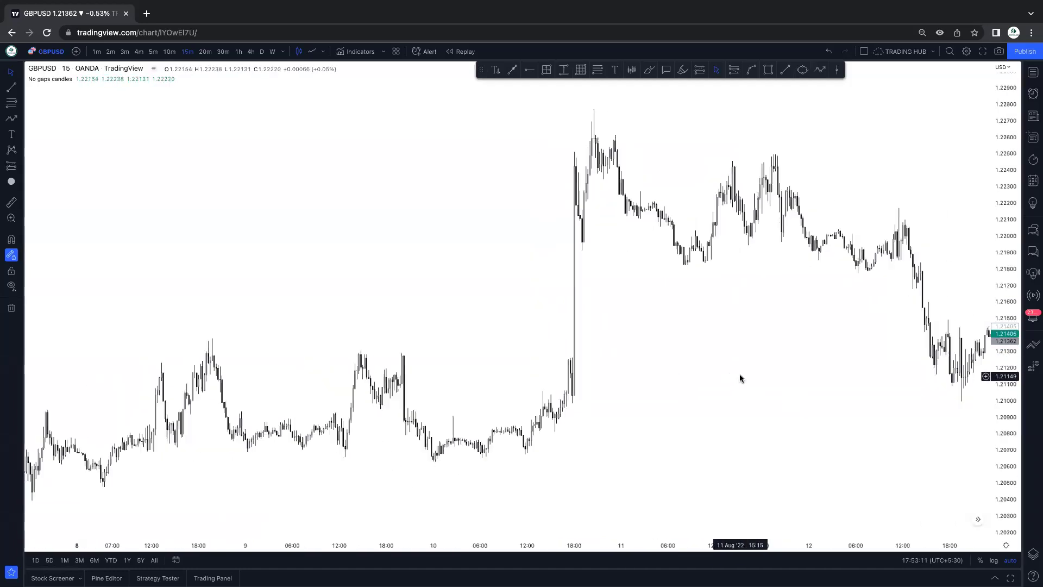
scroll(648, 270, down, 2)
scroll(647, 270, down, 2)
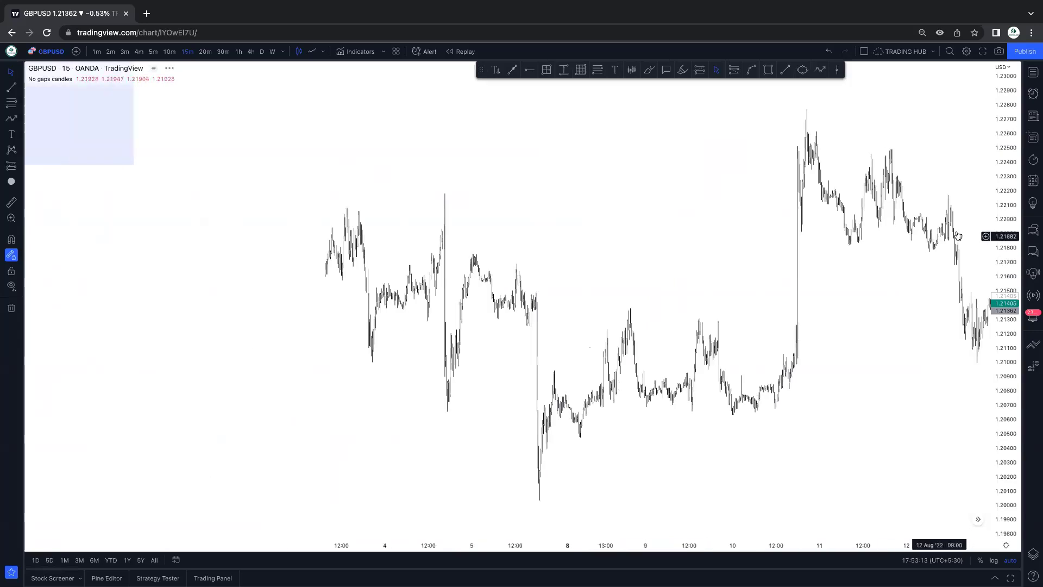
scroll(642, 292, down, 2)
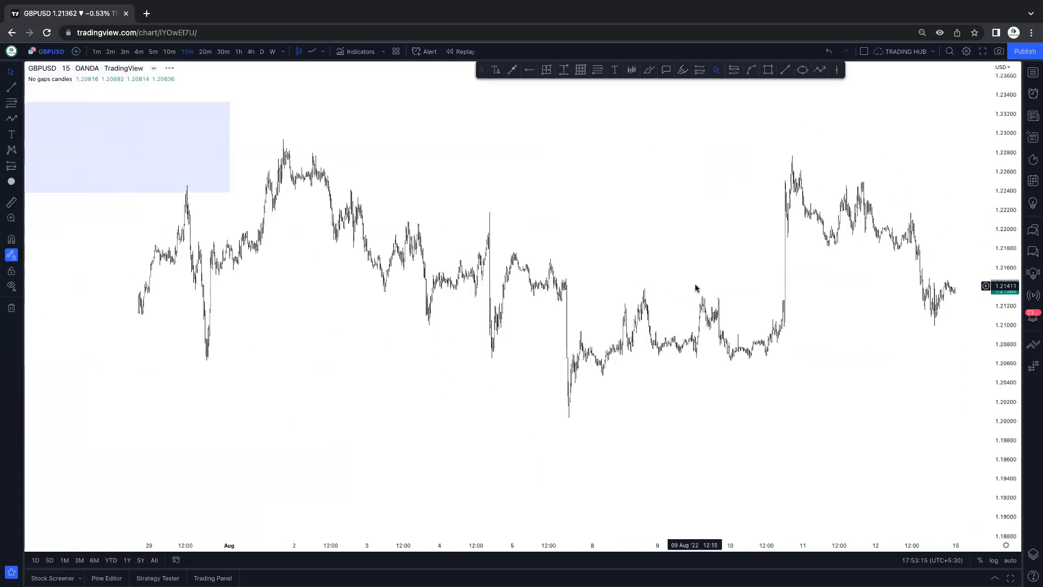
scroll(652, 244, down, 1)
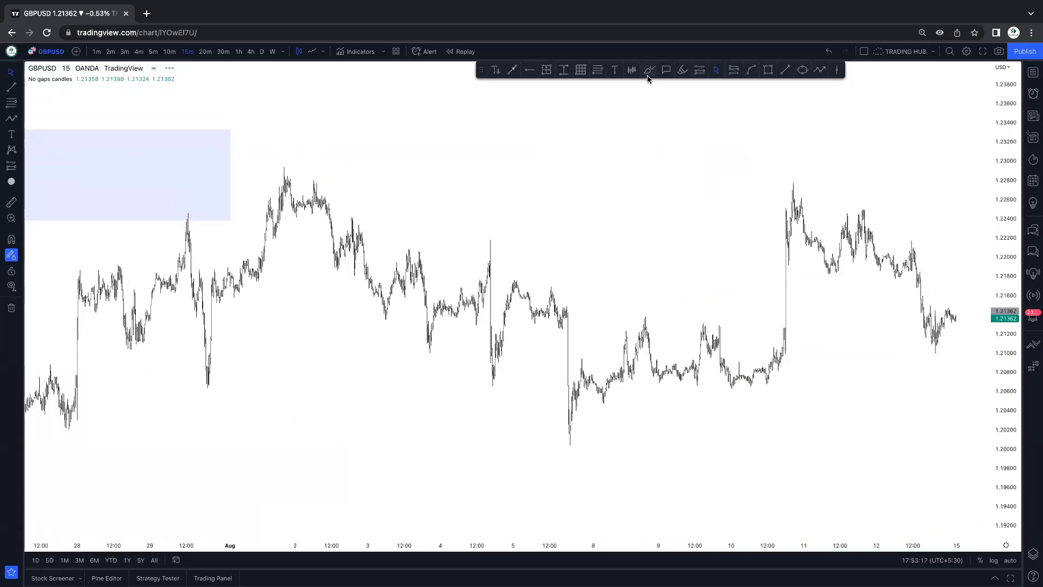
Mark the 29 July swing low near 1.206 and the 1 August swing high near 1.229 with red highlighter dots.
click(682, 71)
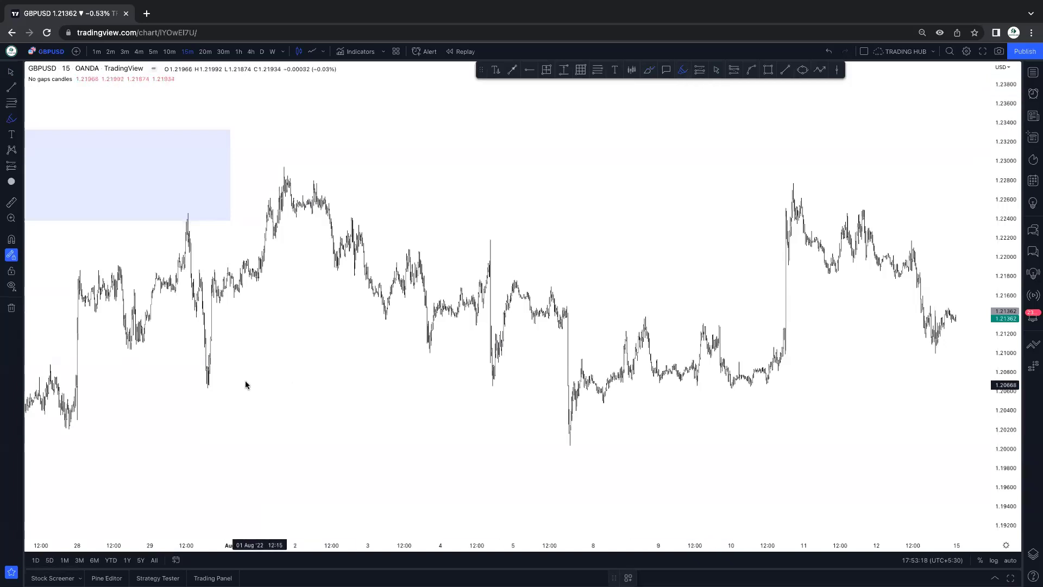
click(207, 389)
click(285, 170)
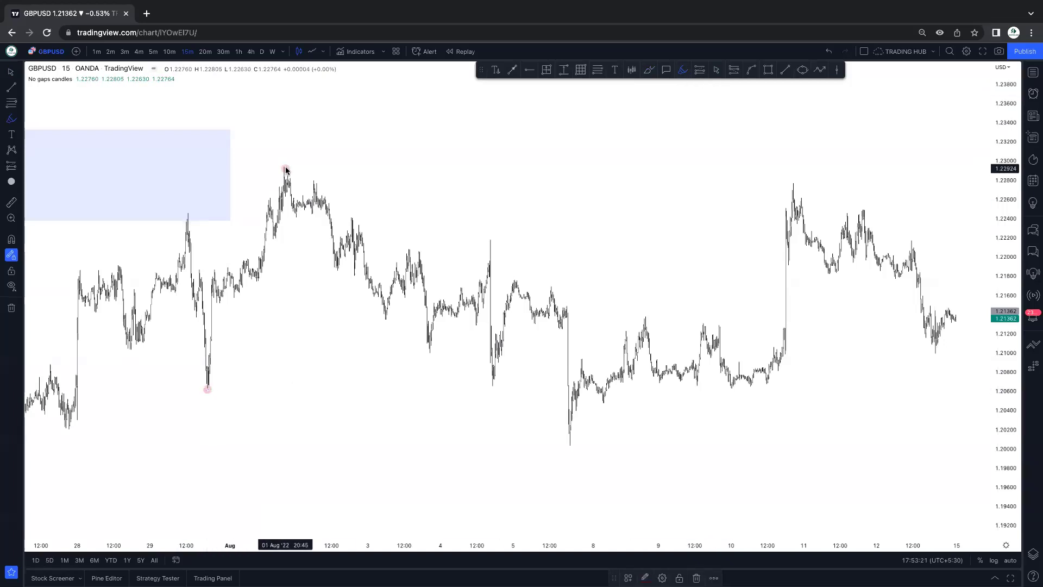
scroll(477, 233, up, 1)
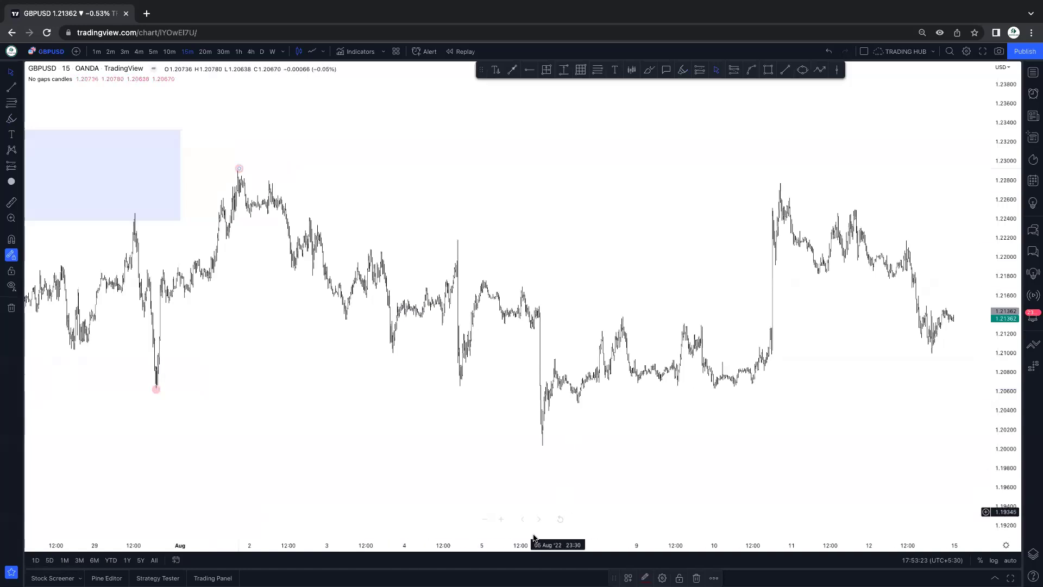
Draw a horizontal dotted trend line at about 1.206 from the marked 29 July low to the 5 August drop.
click(690, 131)
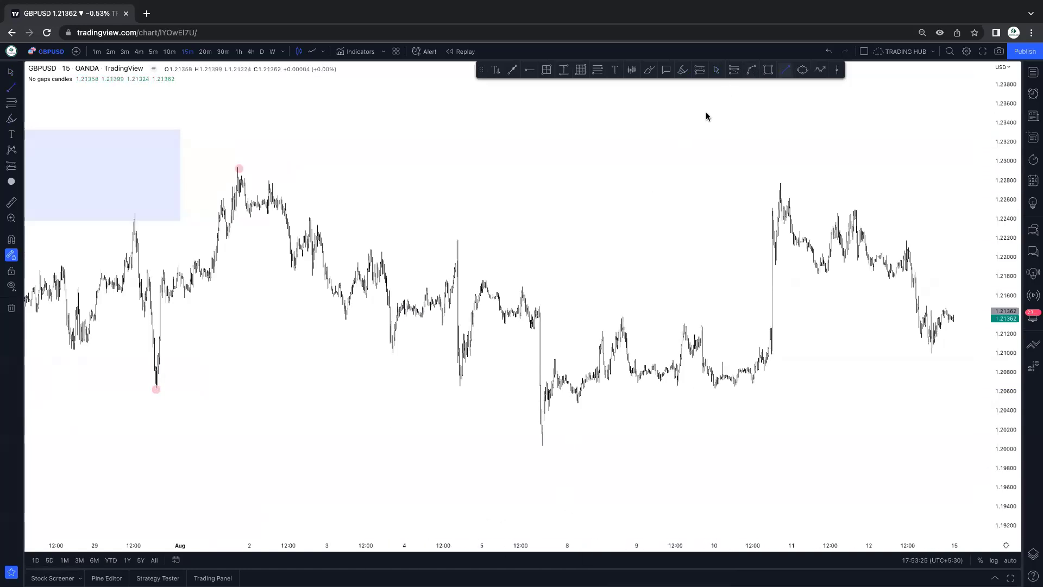
click(156, 390)
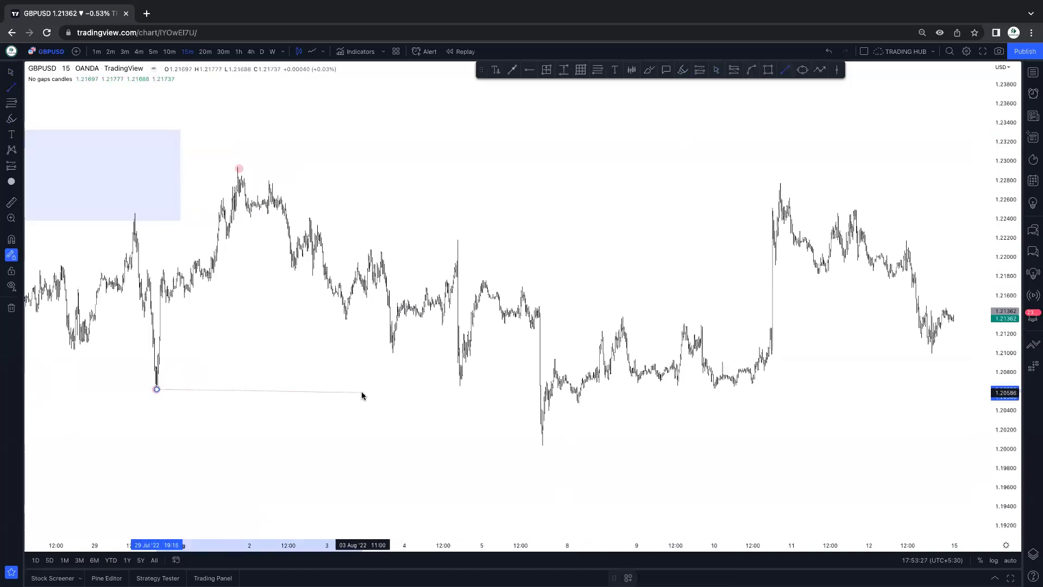
click(540, 389)
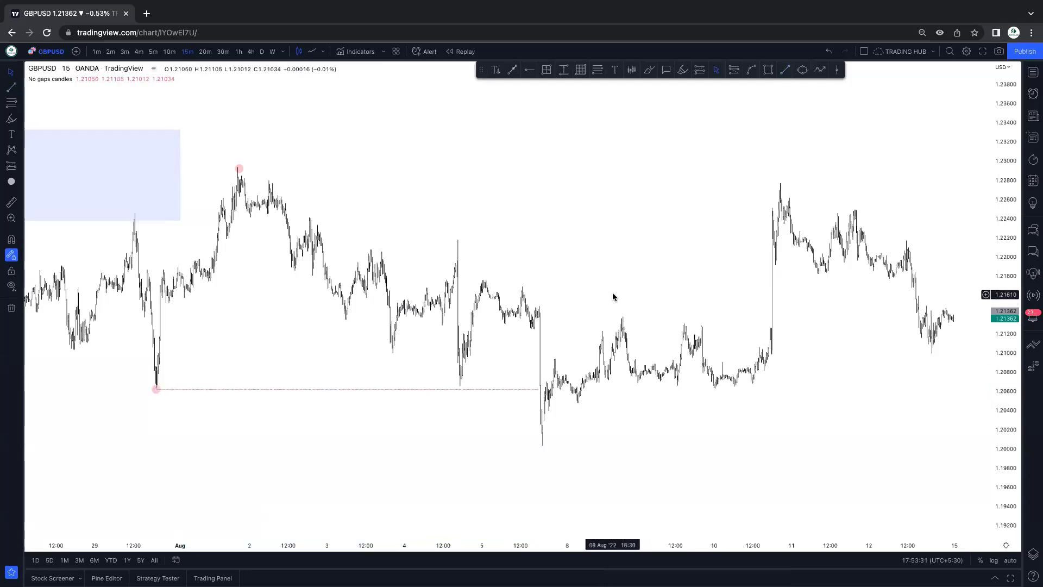
Draw a horizontal dotted trend line at about 1.229 from the marked 1 August high to about 11 August.
scroll(613, 296, down, 5)
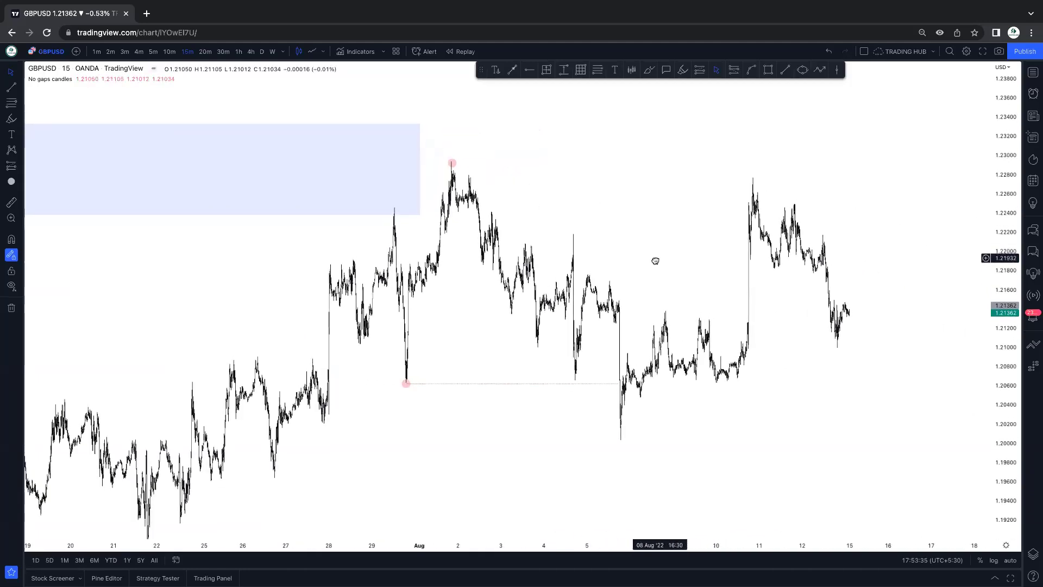
click(784, 73)
click(448, 164)
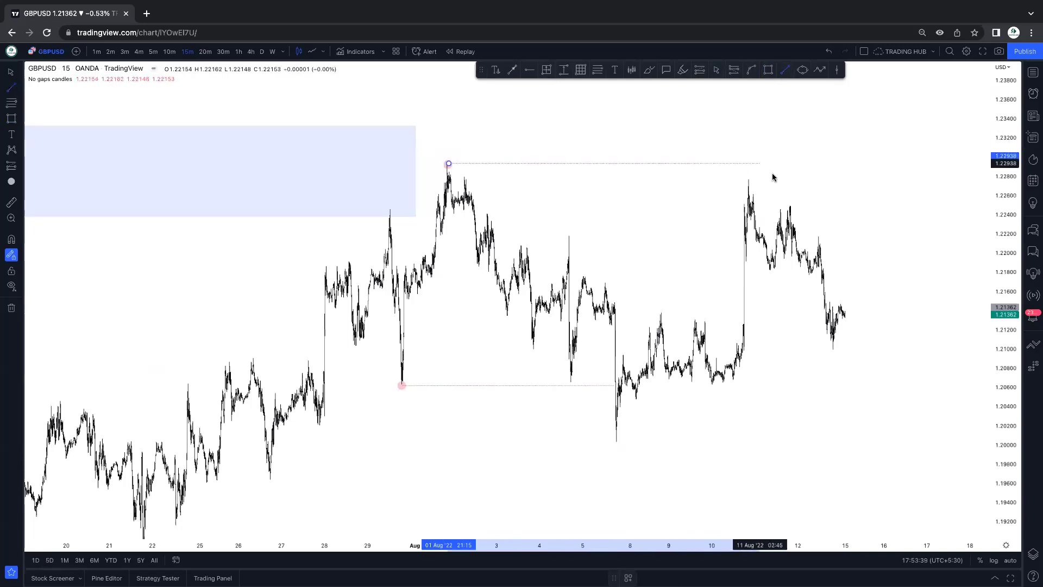
click(777, 169)
Label the lower dotted line at the 29 July low as BOS.
scroll(831, 158, up, 2)
drag(375, 264, 535, 251)
click(524, 373)
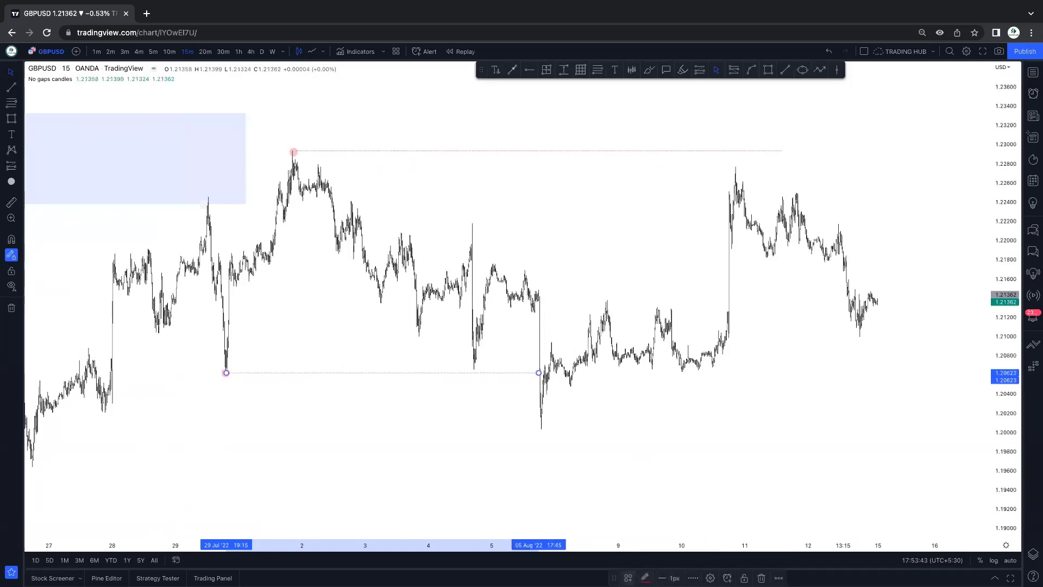
right_click(620, 395)
click(754, 430)
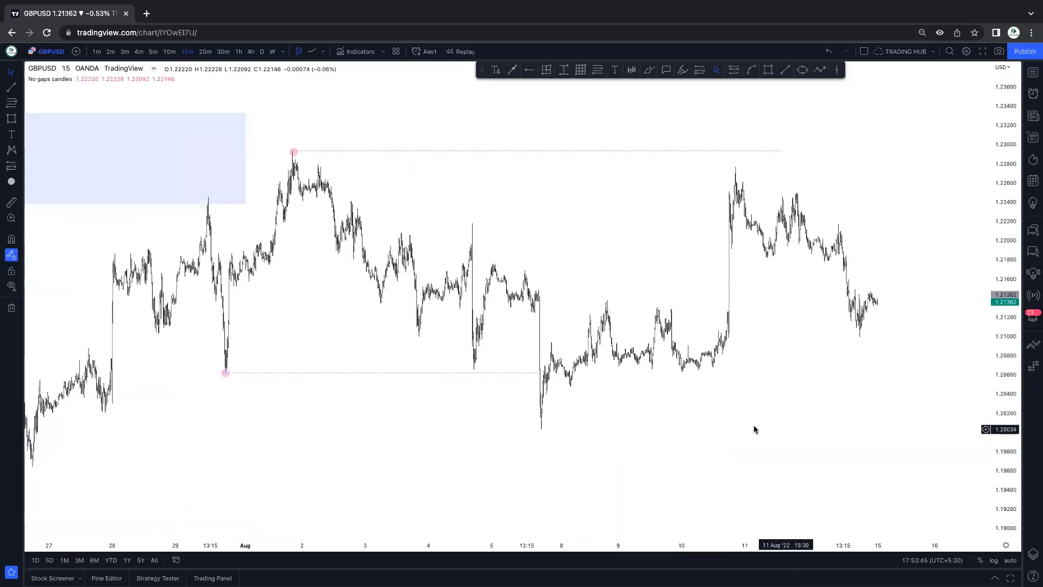
Mark the alternating swing lows and highs from 10 to 12 August with red highlighter dots, ending at the low near 1.210.
scroll(636, 400, up, 1)
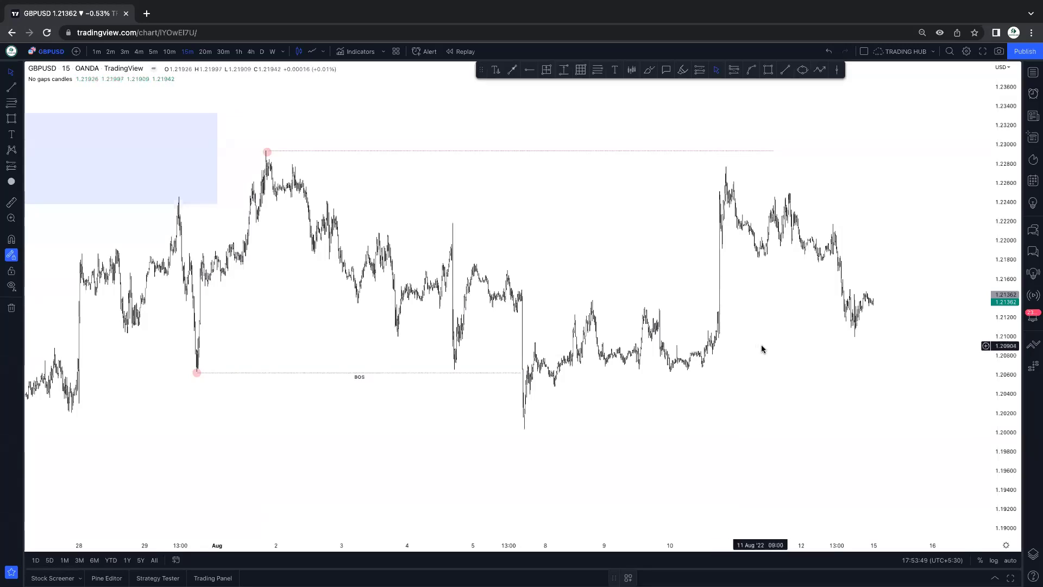
scroll(764, 354, down, 1)
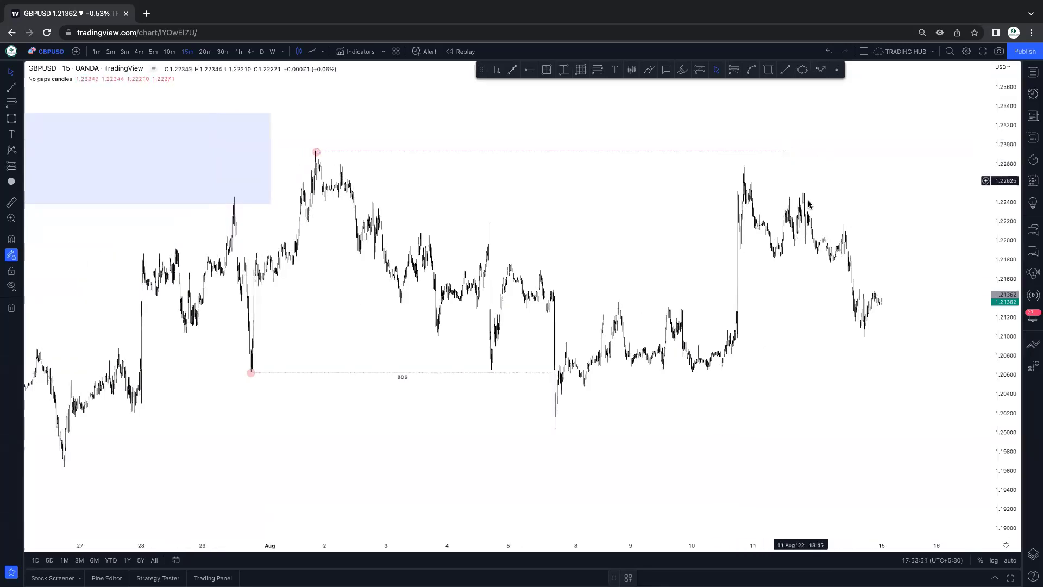
scroll(846, 228, up, 1)
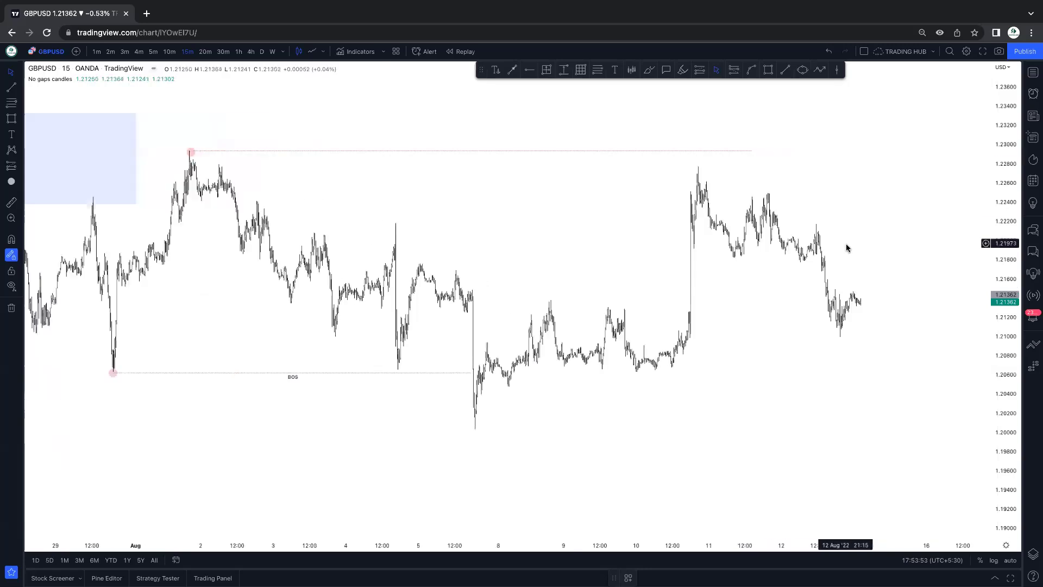
scroll(813, 296, up, 3)
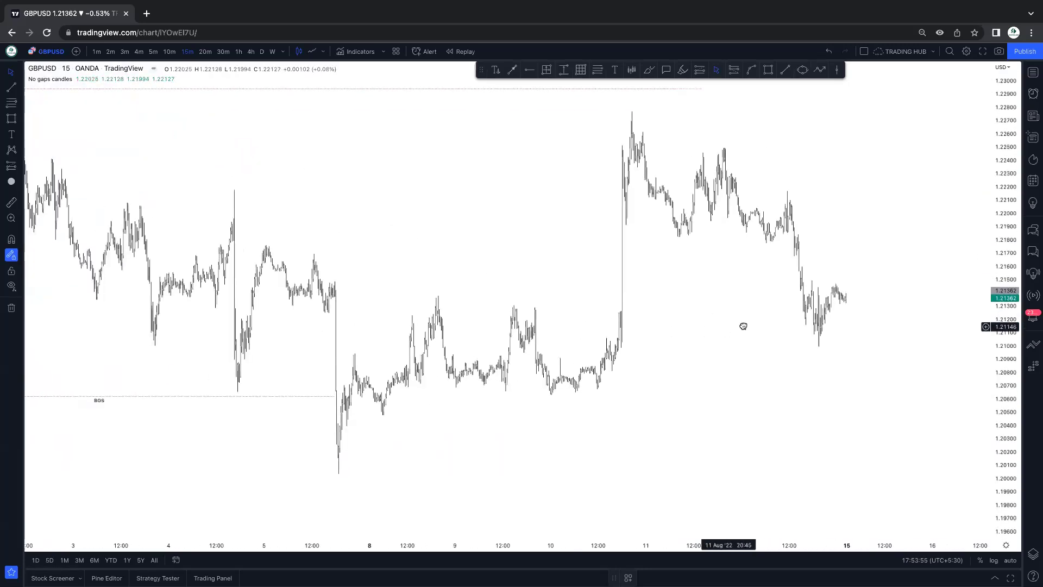
scroll(815, 310, right, 3)
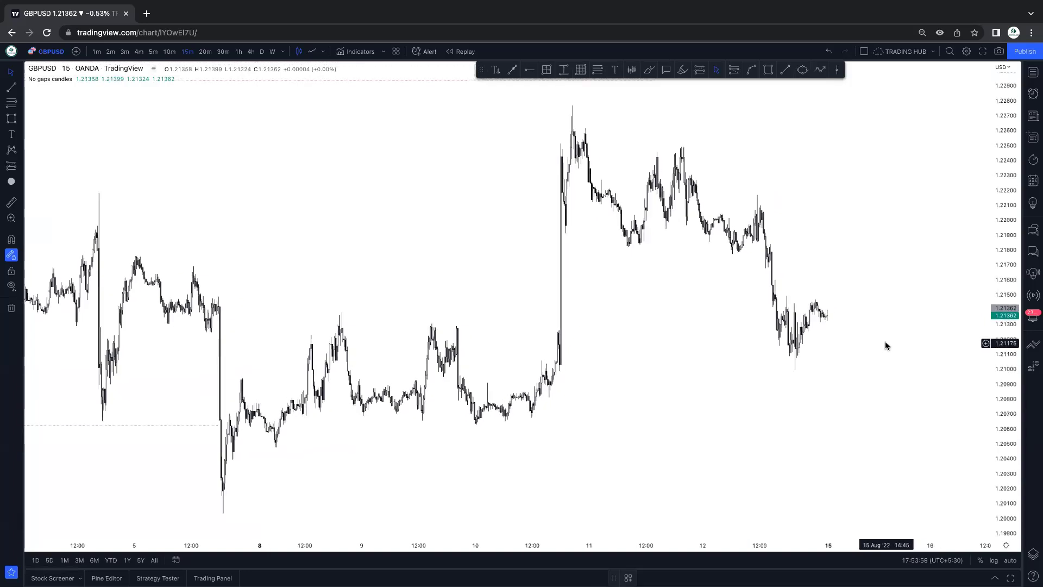
click(684, 71)
drag(565, 233, 573, 104)
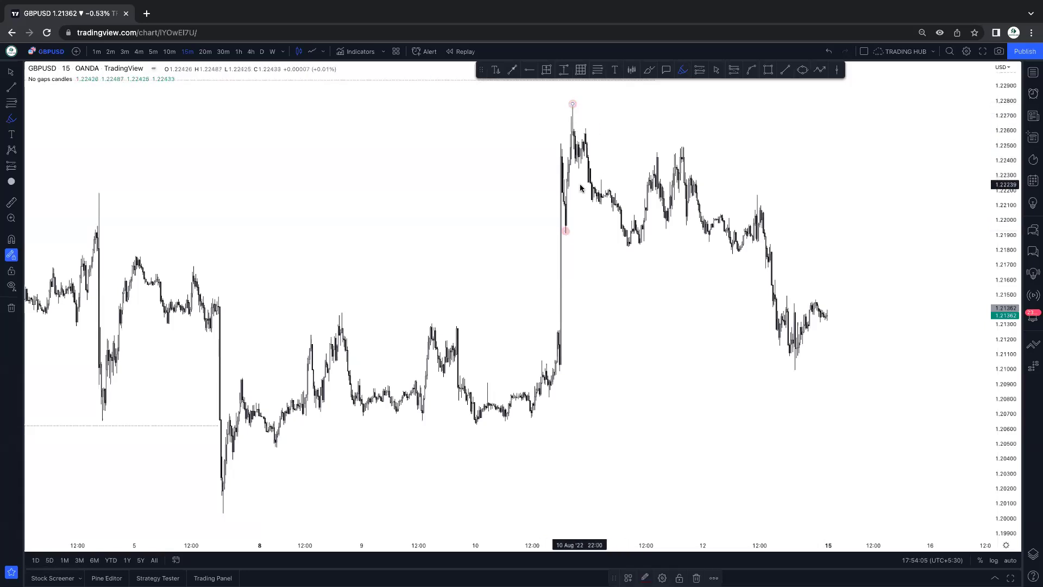
click(628, 248)
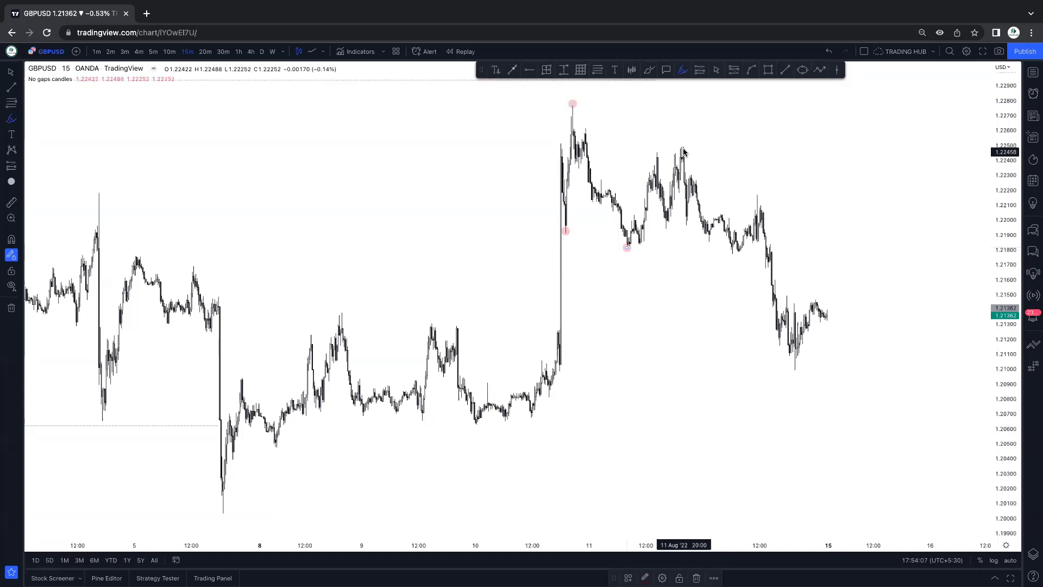
click(684, 147)
click(734, 257)
click(756, 196)
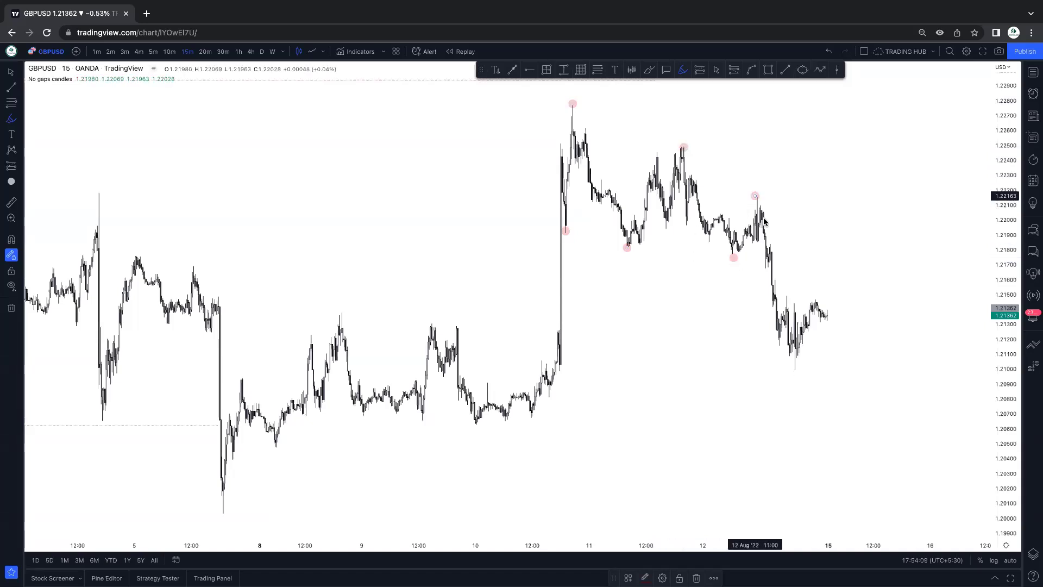
click(795, 370)
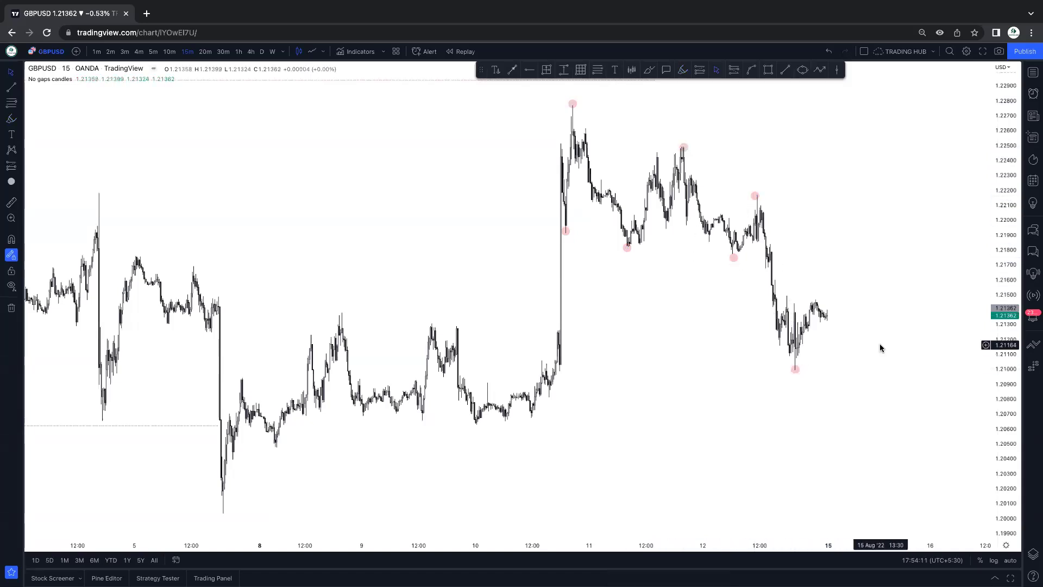
Draw a short horizontal dotted line at about 1.215 from the small high just before the last marked low.
click(786, 296)
click(811, 297)
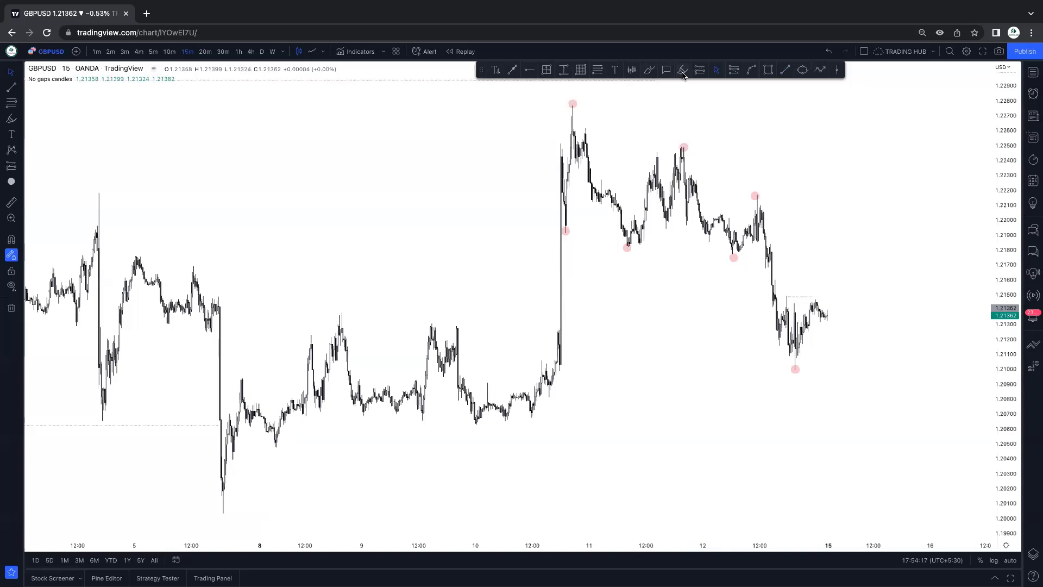
Draw a blue path through the marked swings, projected up to about 1.216 and down to about 1.208, and delete it.
click(820, 72)
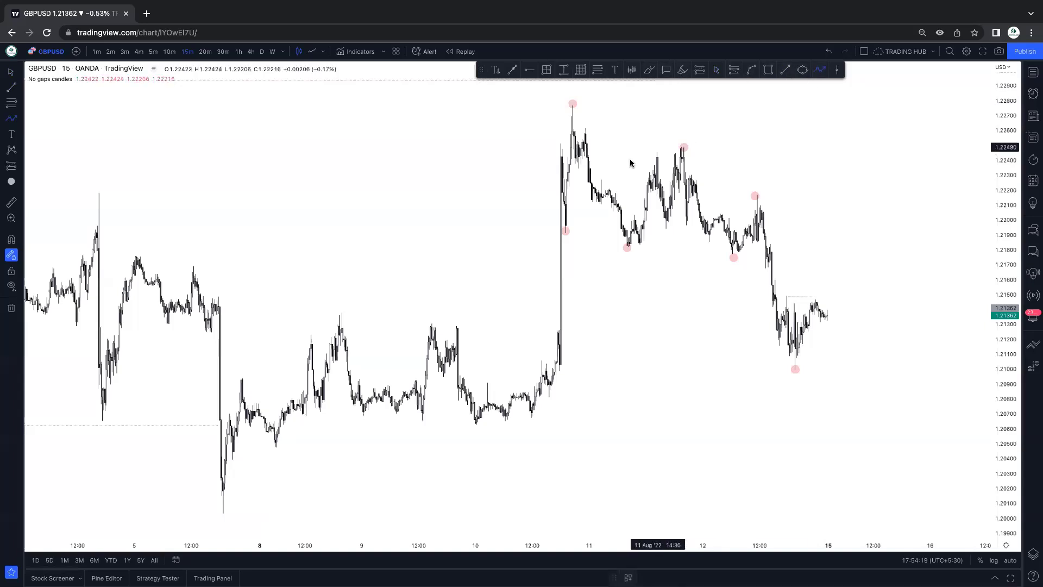
click(564, 223)
click(581, 106)
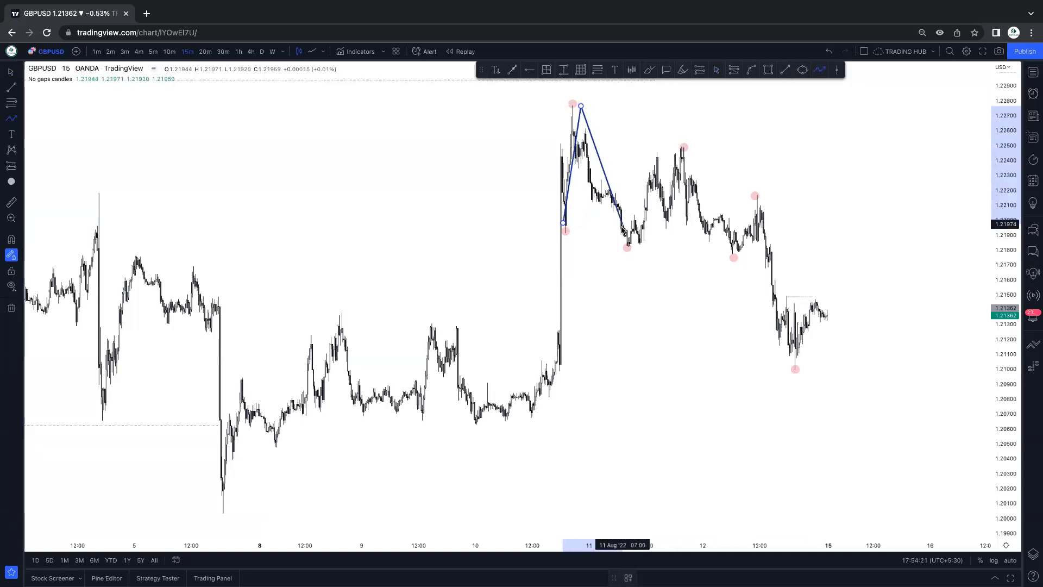
click(625, 238)
click(682, 144)
click(722, 255)
click(755, 195)
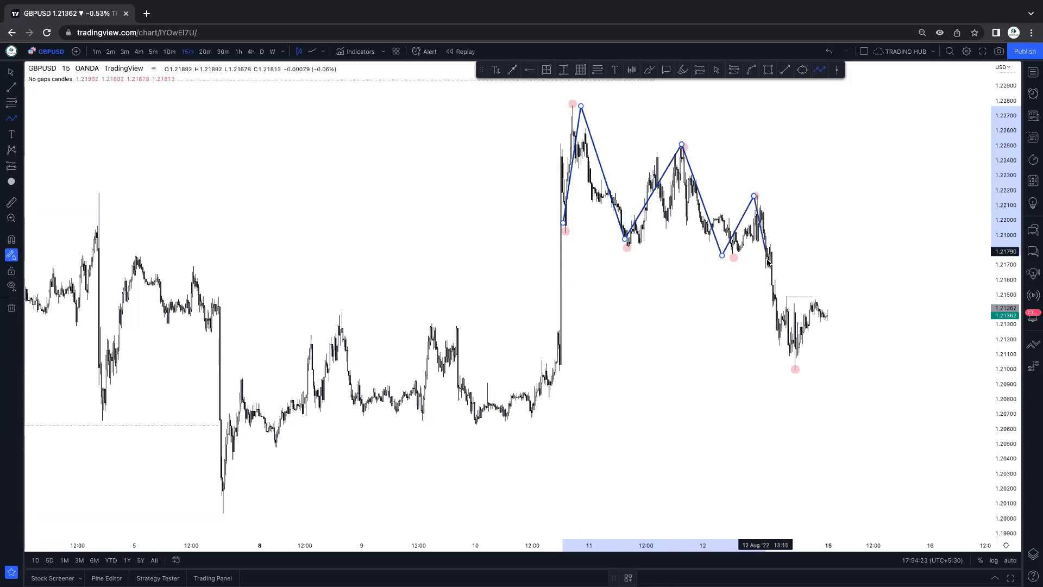
click(794, 366)
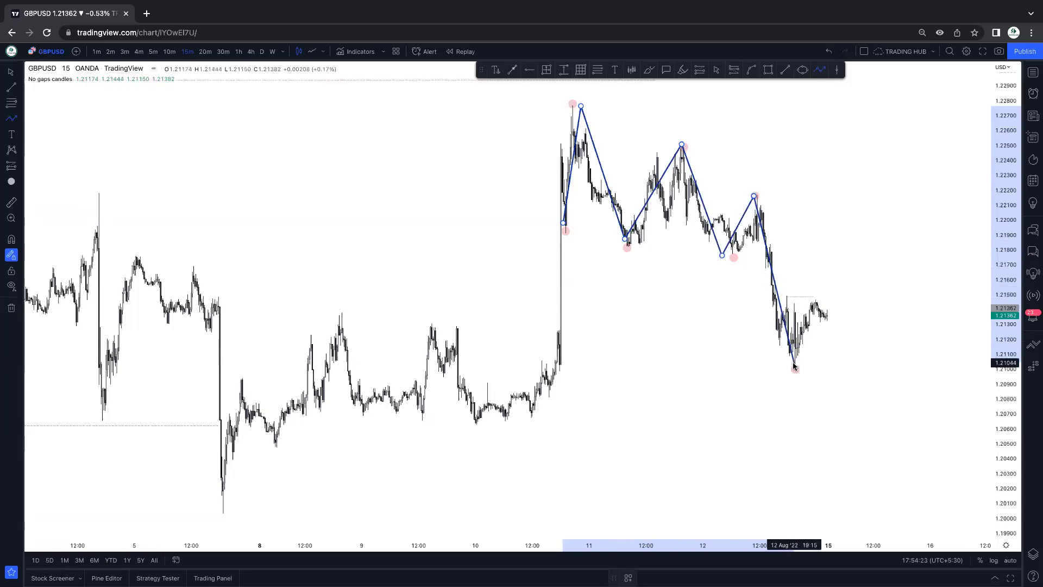
click(834, 275)
click(863, 404)
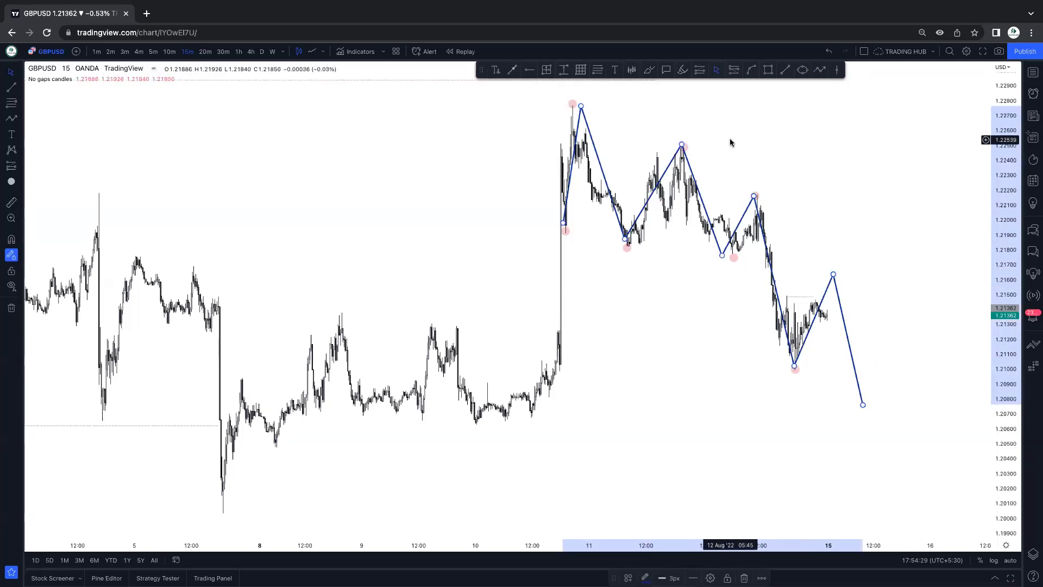
key(Delete)
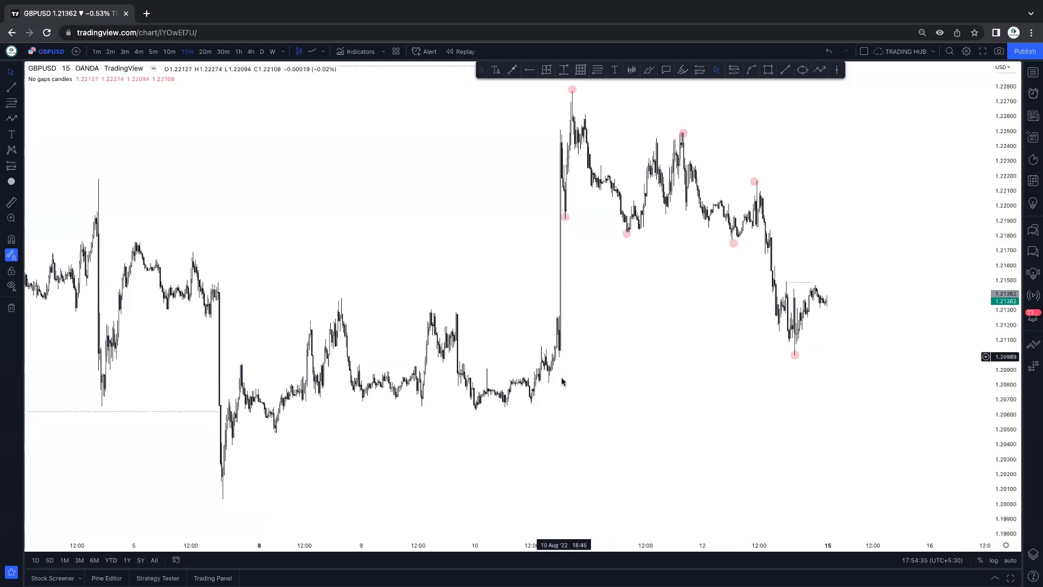
Place an orange horizontal ray at about 1.200 starting from the 5 August low.
mouse_move(578, 354)
mouse_down()
mouse_move(442, 419)
mouse_move(584, 403)
mouse_up()
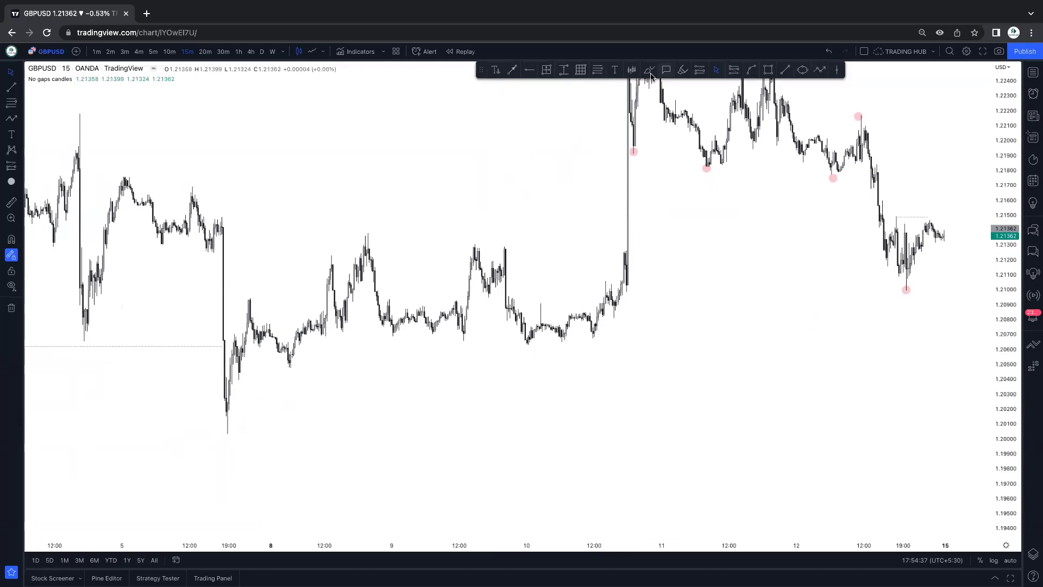
click(530, 70)
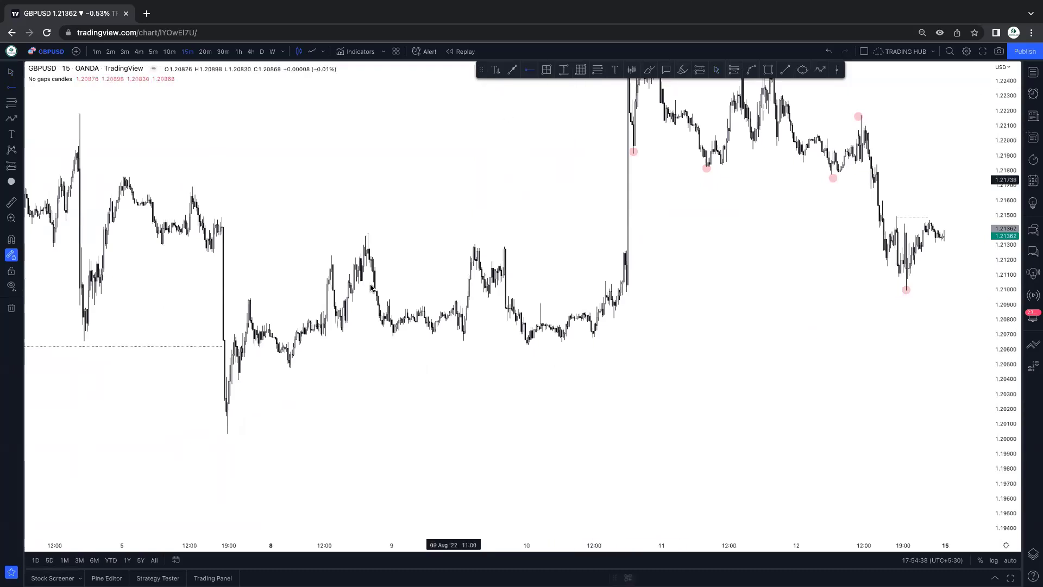
click(228, 435)
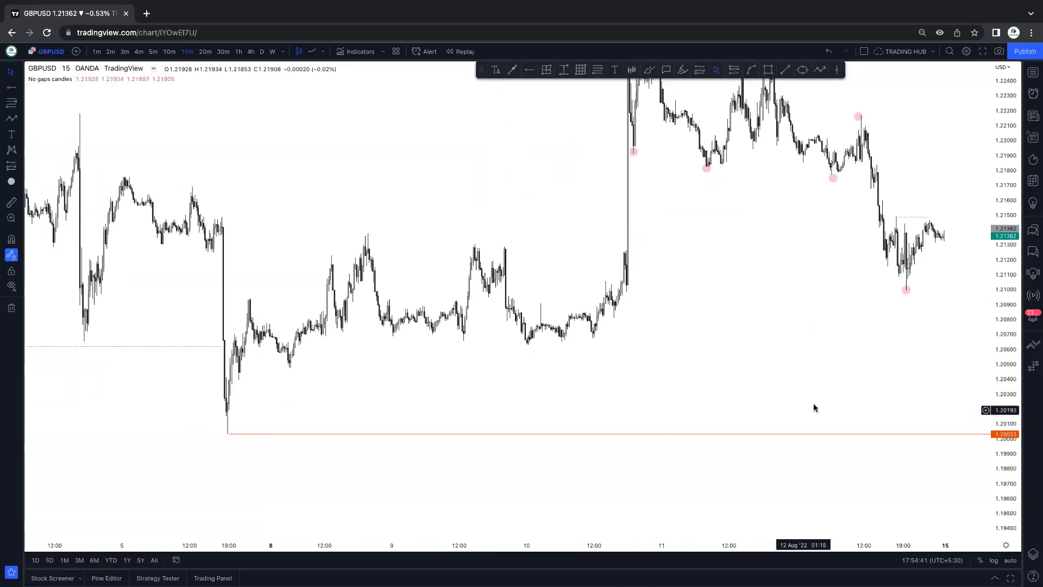
Draw a horizontal dotted trend line at about 1.222 from the 4 August high across to 10 August.
drag(813, 407, 759, 426)
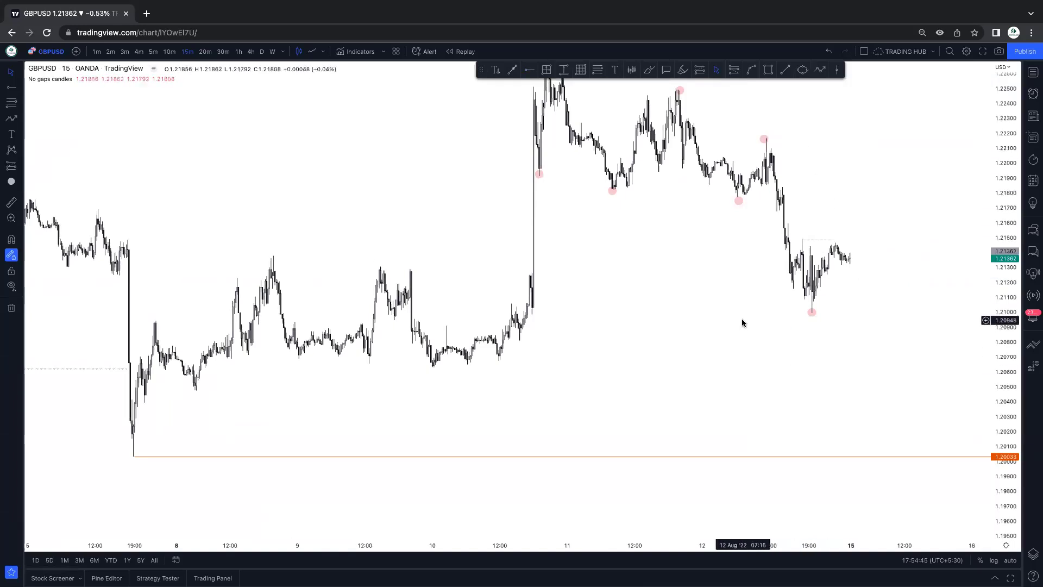
scroll(743, 322, left, 5)
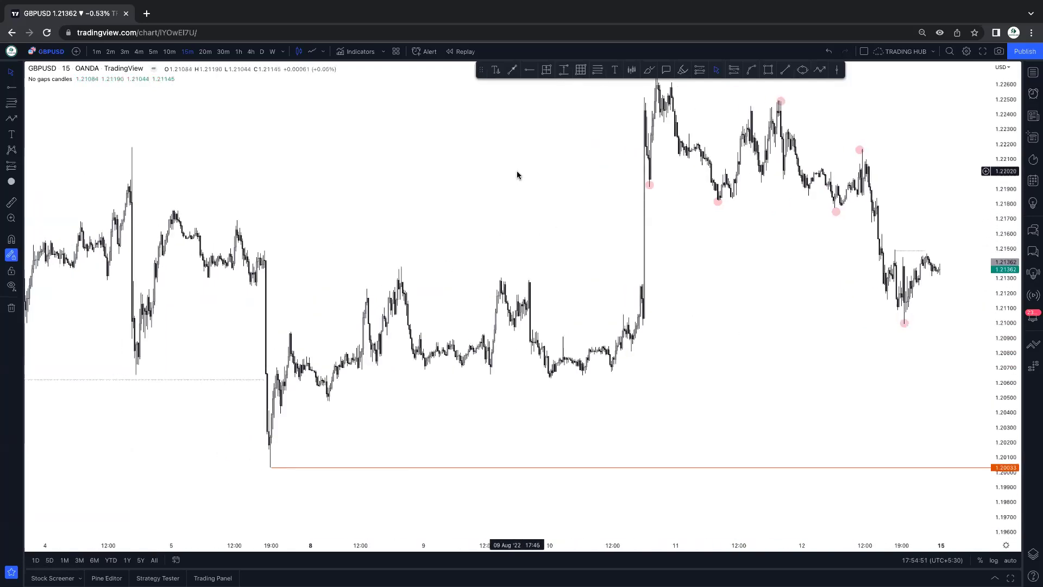
drag(517, 172, 522, 191)
click(782, 69)
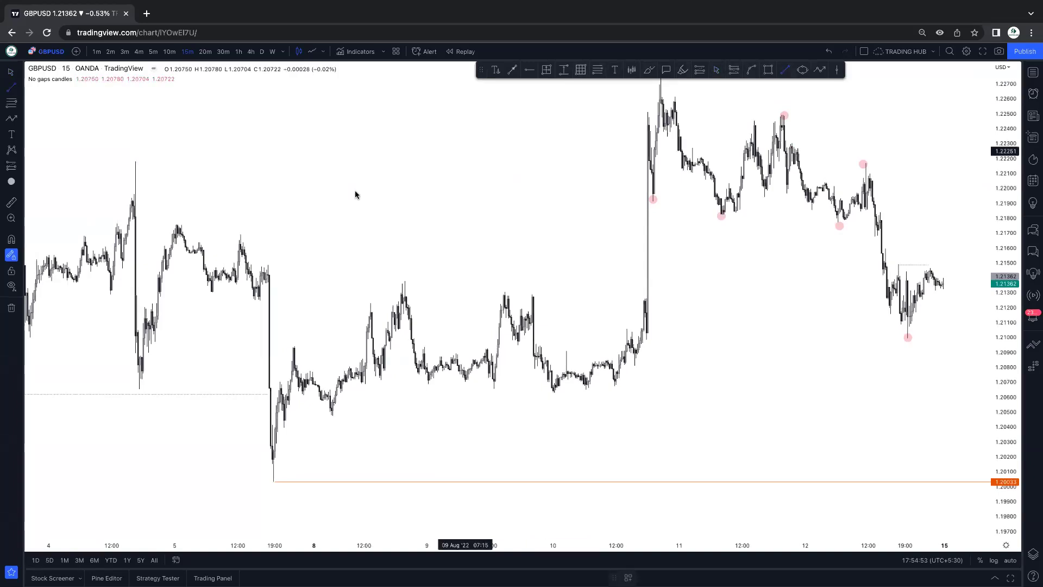
click(140, 164)
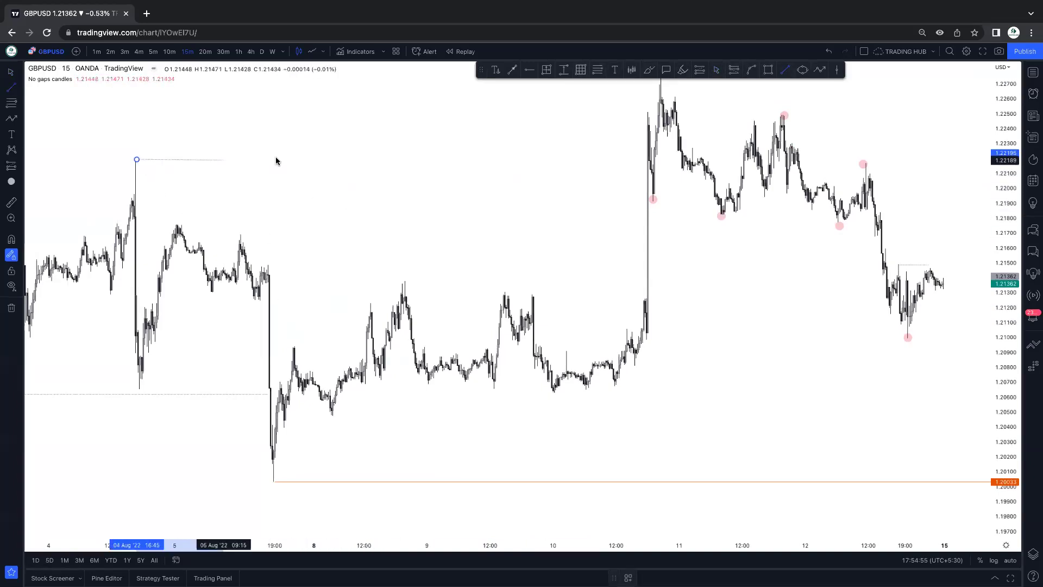
click(616, 163)
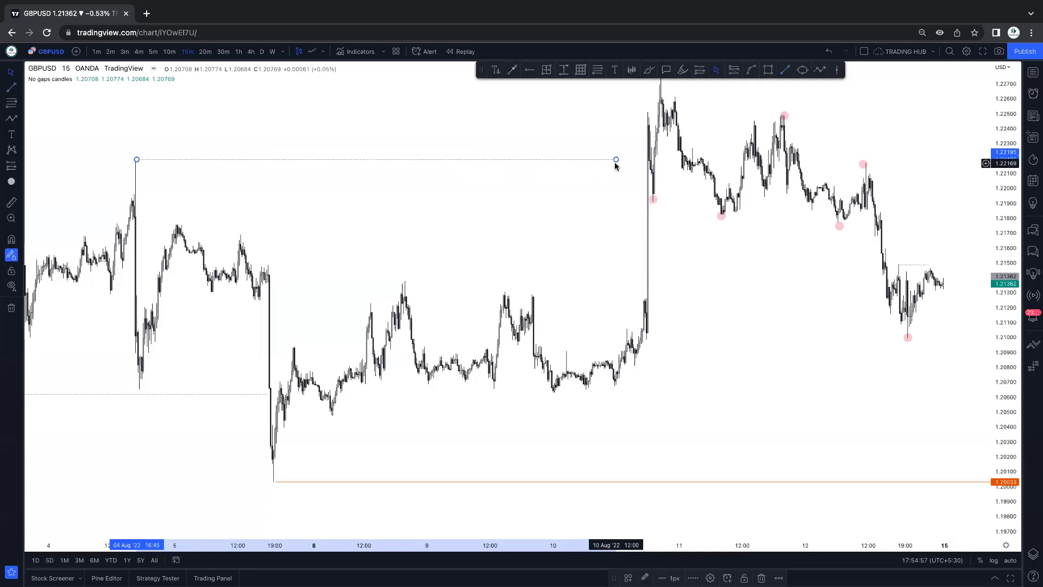
Circle the 1 August swing high and the 5 August low with ellipses, and mark that low with a red highlighter dot.
scroll(382, 162, down, 3)
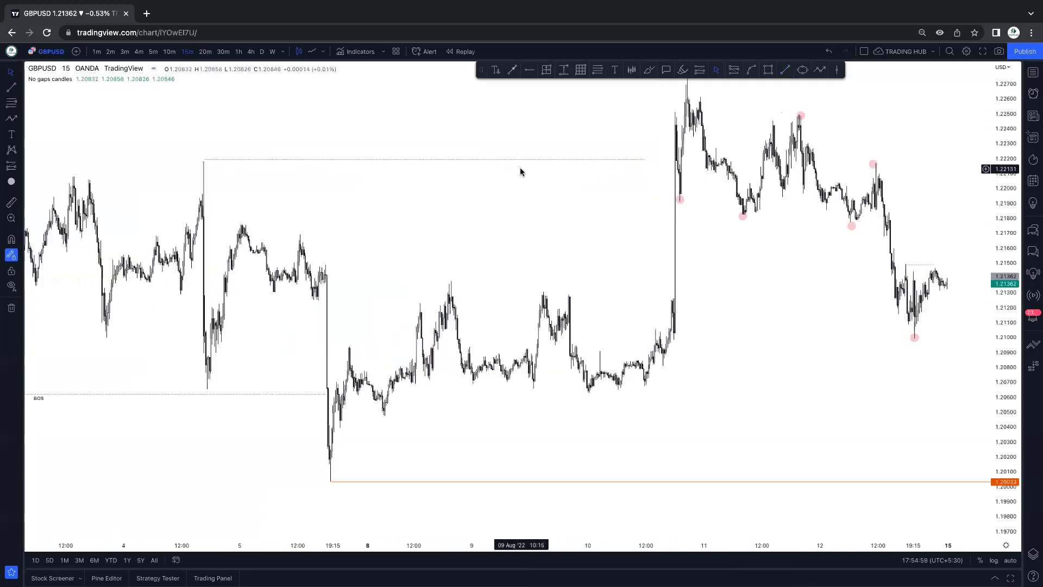
scroll(634, 233, left, 10)
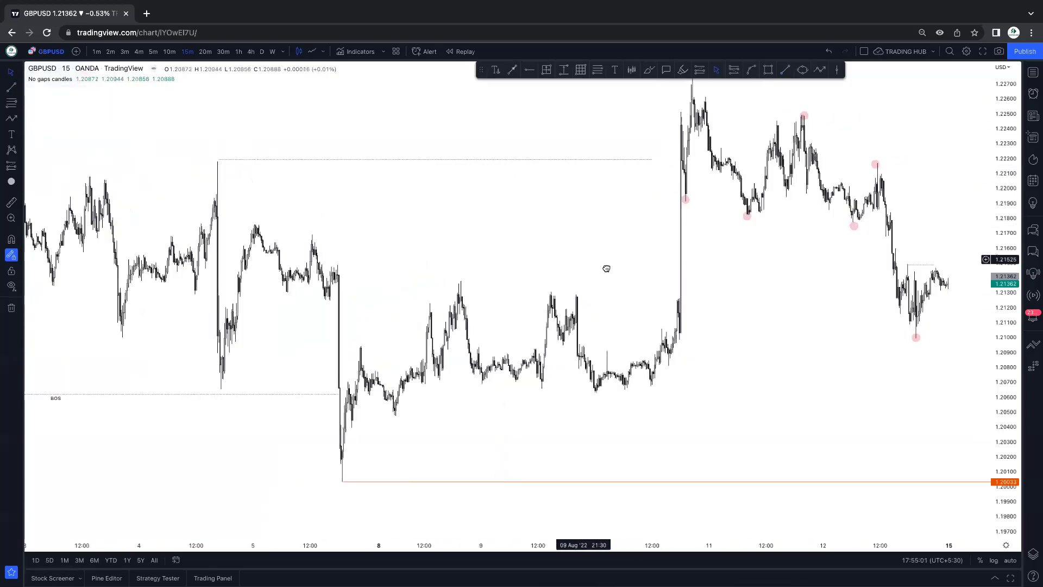
scroll(531, 268, right, 5)
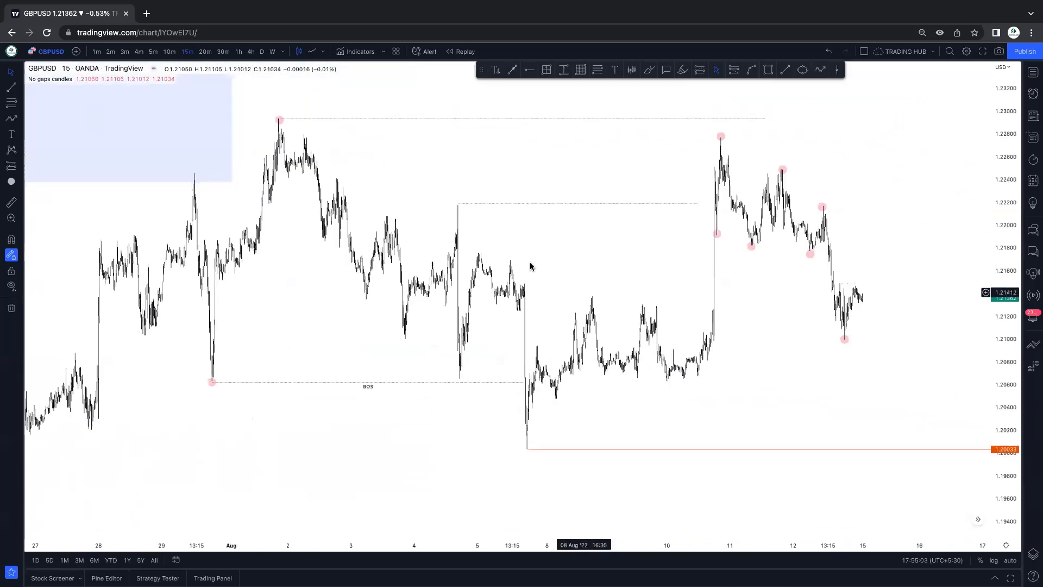
click(802, 70)
drag(275, 116, 289, 129)
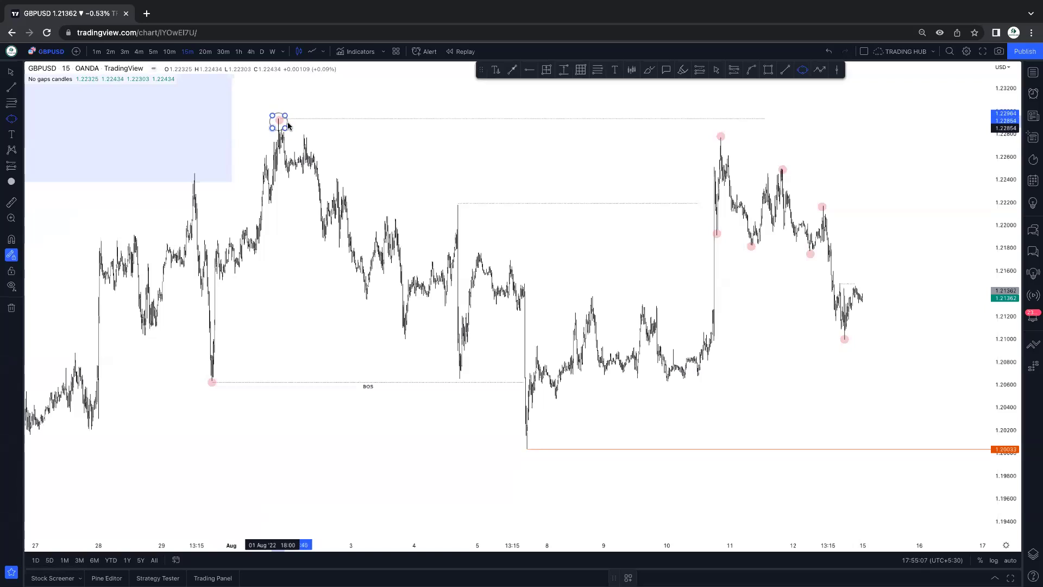
drag(522, 437, 531, 450)
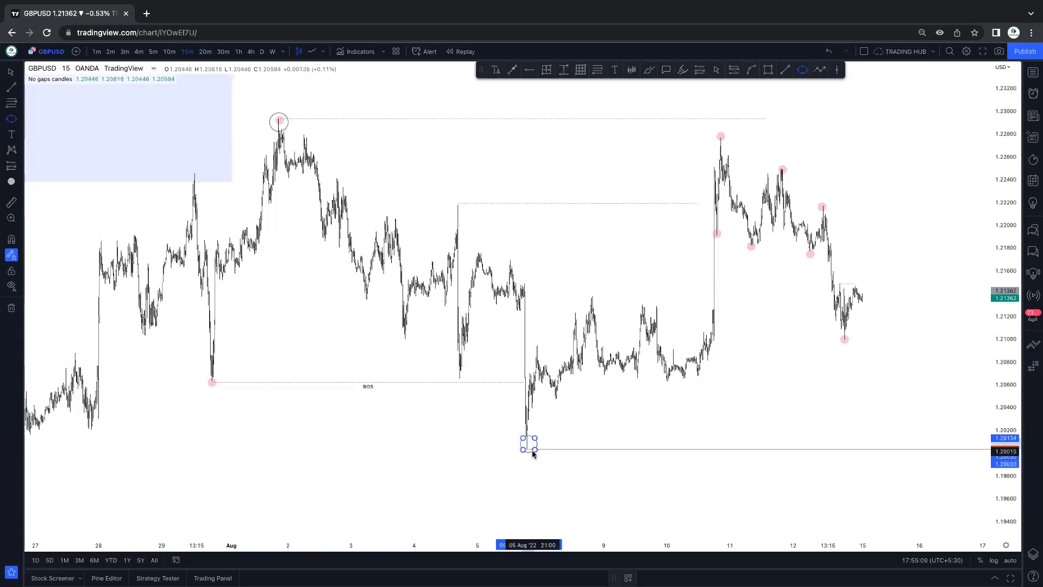
click(683, 70)
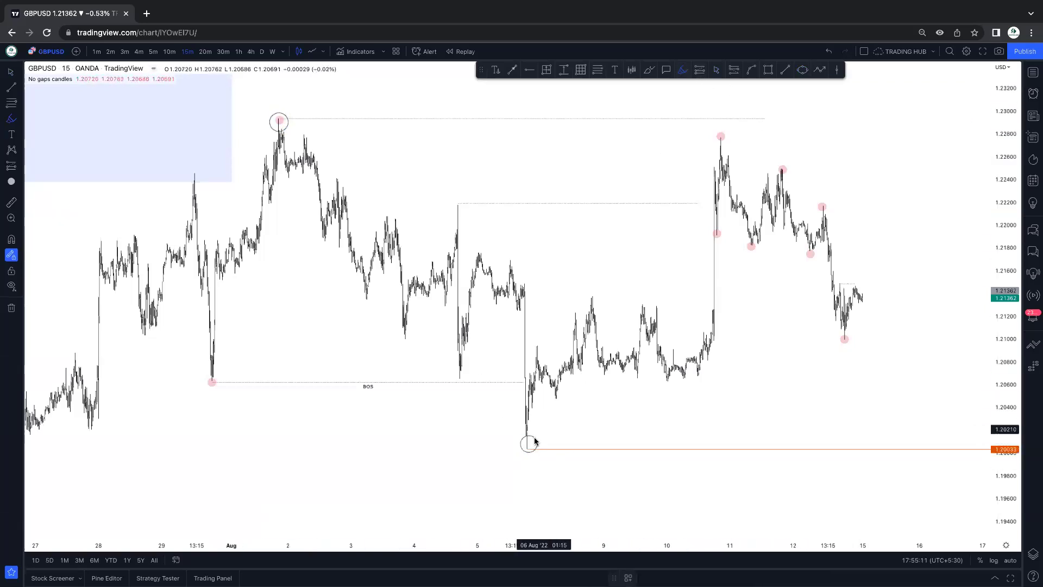
click(529, 446)
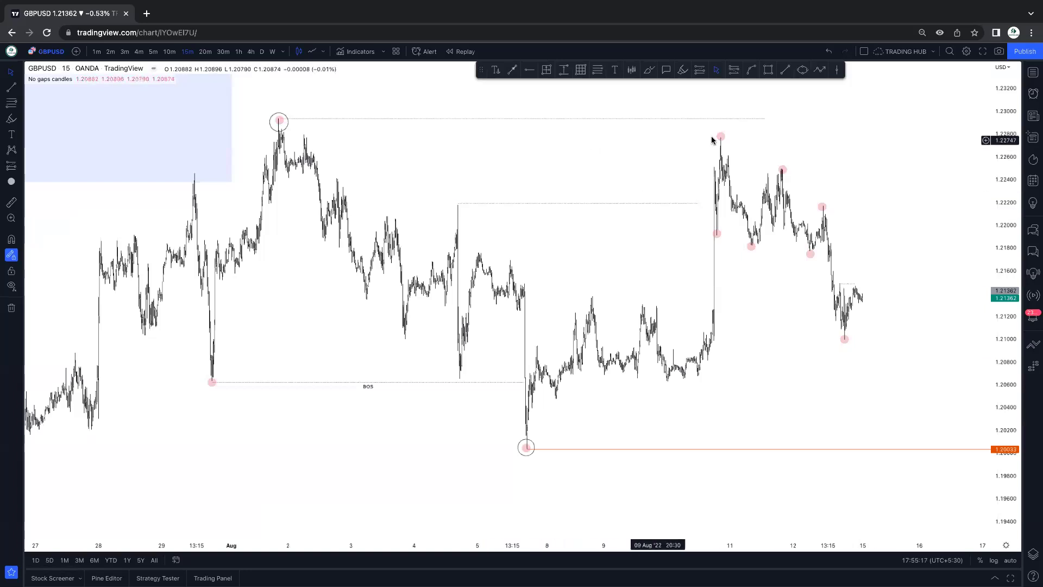
Brush a red upward stroke from the latest price and horizontal red lines between about 1.215 and 1.221, and undo them all.
scroll(882, 327, up, 2)
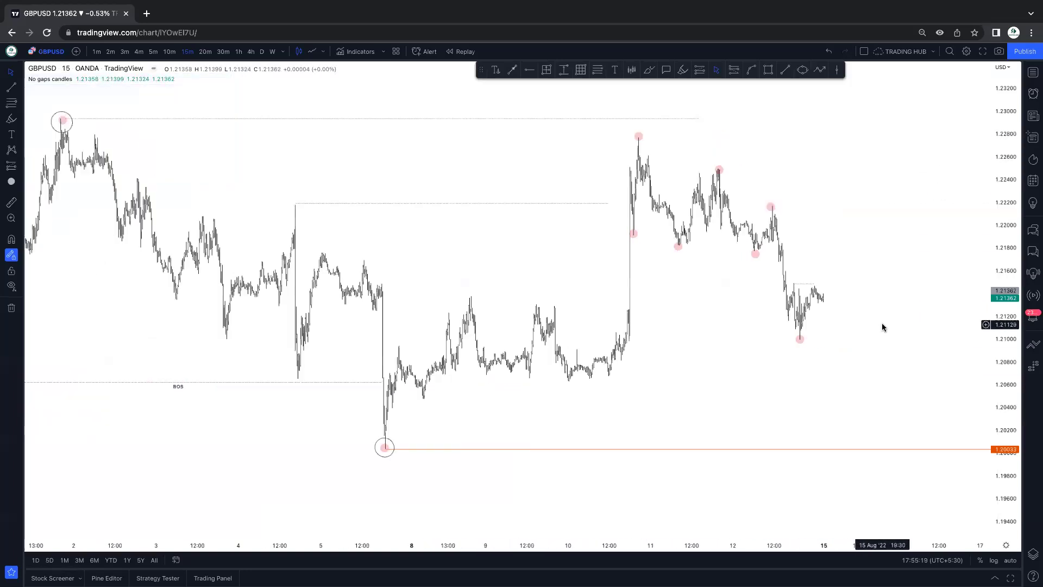
scroll(883, 327, up, 1)
scroll(890, 312, up, 1)
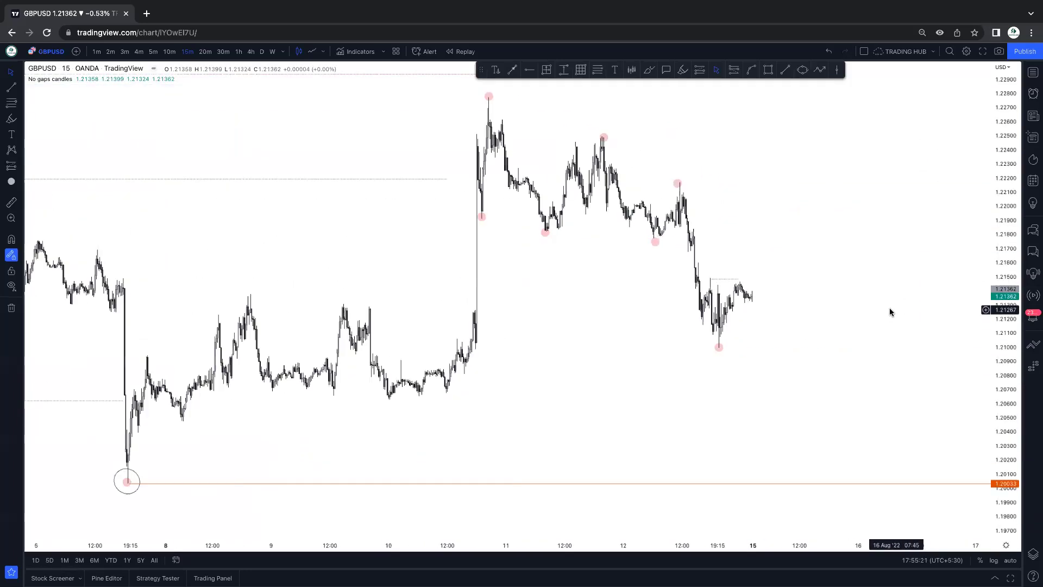
key(alt+b)
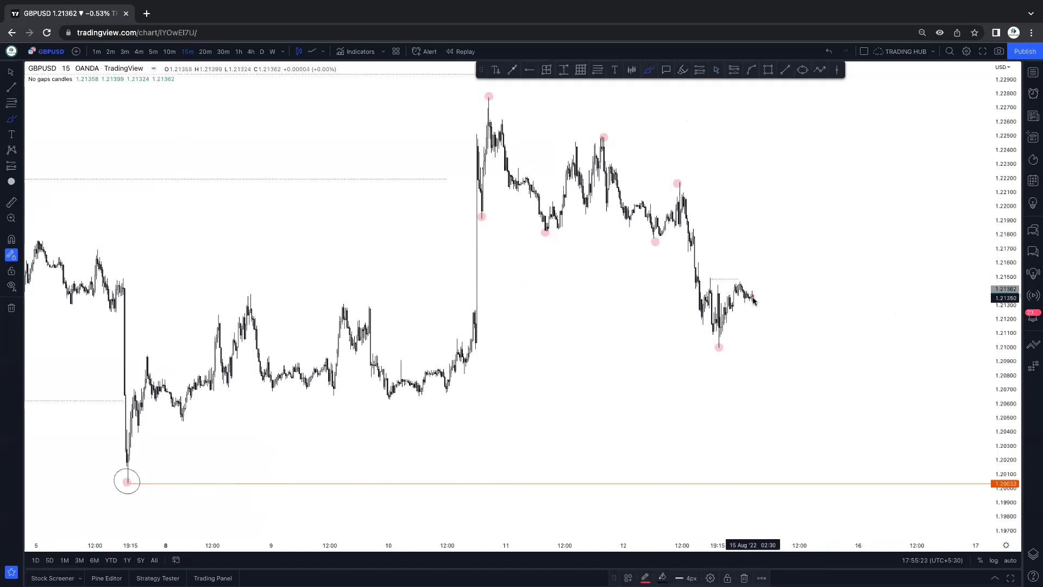
mouse_move(753, 298)
mouse_down()
mouse_move(766, 260)
mouse_move(705, 278)
mouse_move(789, 245)
mouse_up()
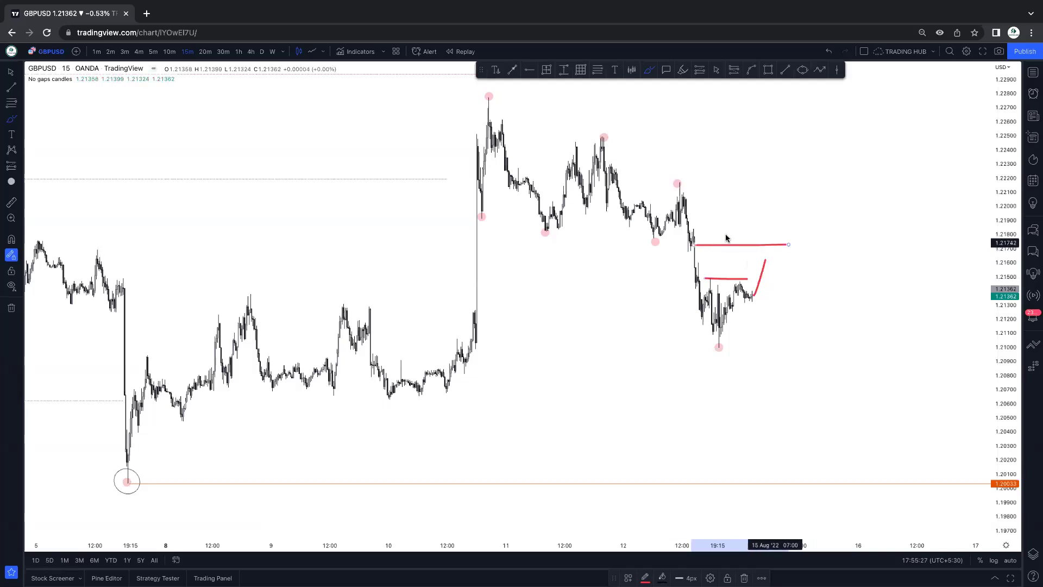
drag(693, 229, 792, 229)
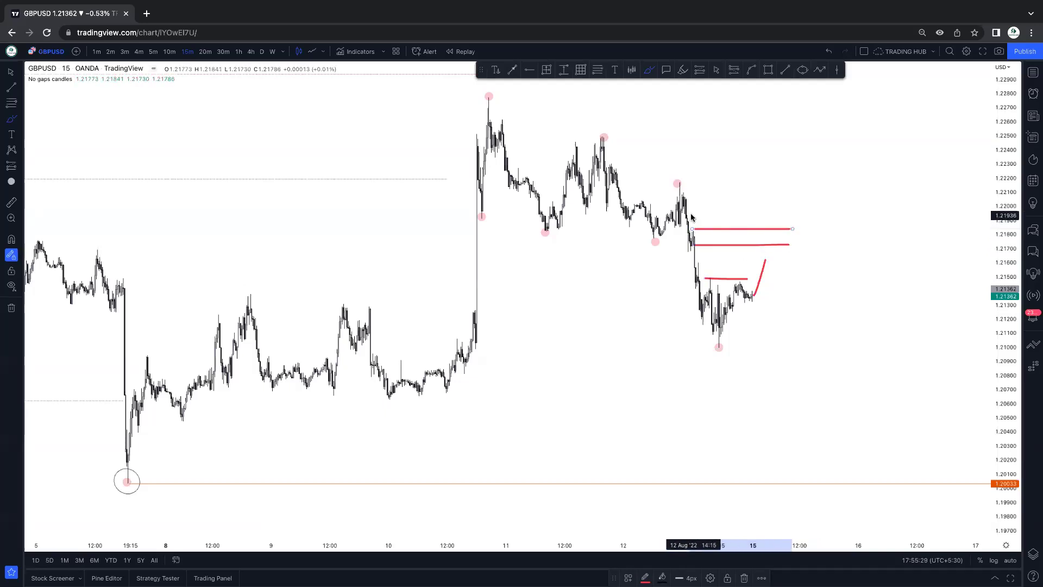
drag(688, 213, 783, 210)
drag(688, 199, 796, 199)
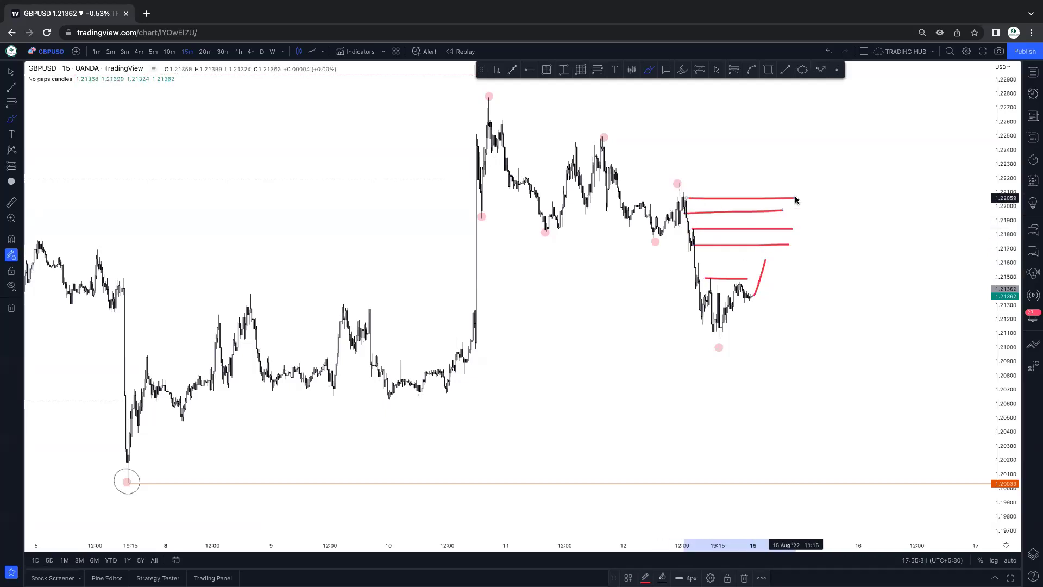
key(ctrl+z)
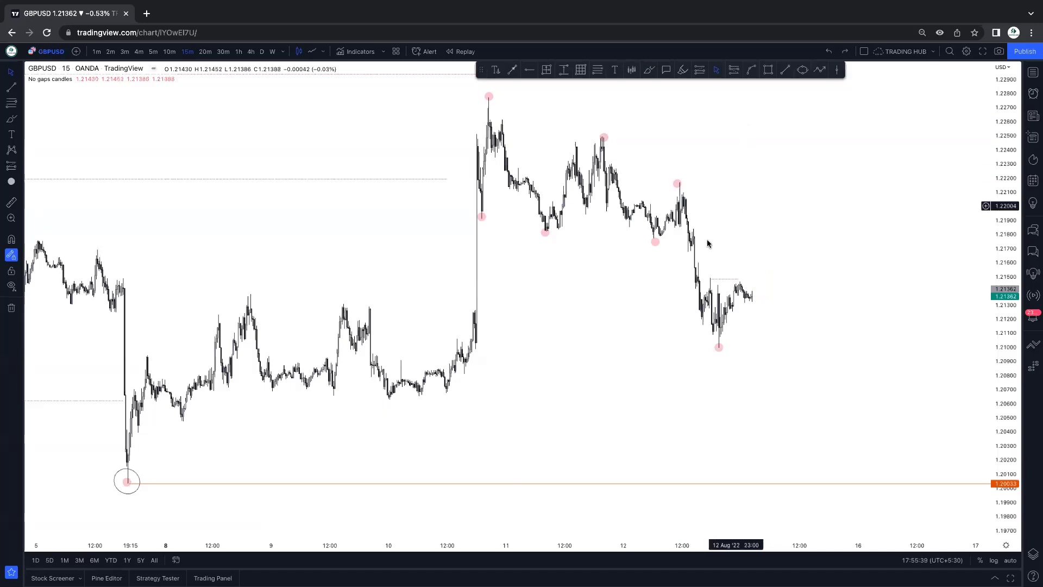
Draw a pink rectangle from the 10 August pre-rally candle to the 12 August low, spanning about 1.2125 down to 1.2098.
scroll(643, 255, up, 2)
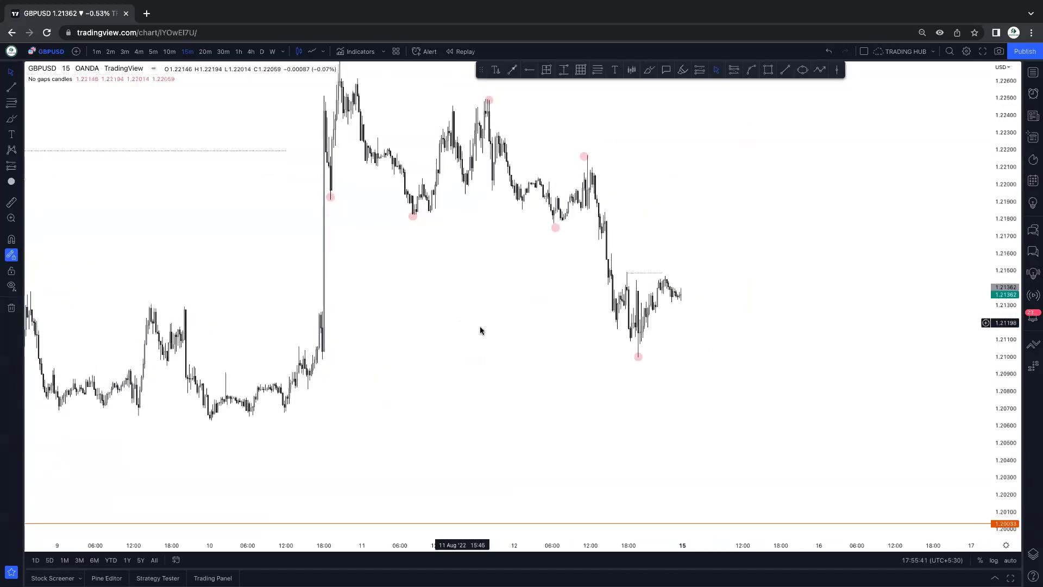
drag(480, 328, 619, 329)
right_click(619, 328)
click(599, 302)
scroll(676, 298, up, 1)
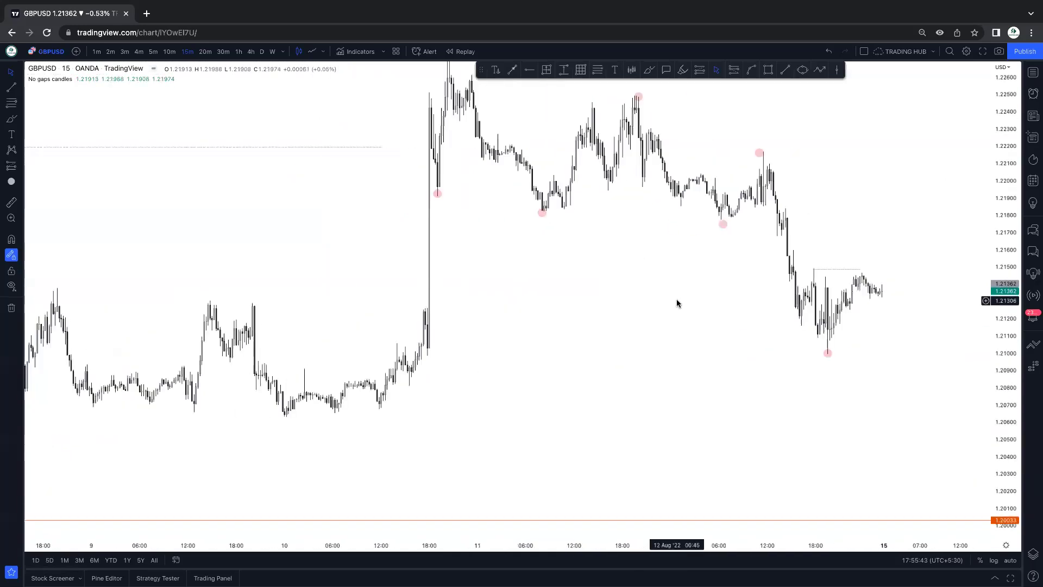
scroll(697, 370, up, 1)
scroll(696, 366, up, 4)
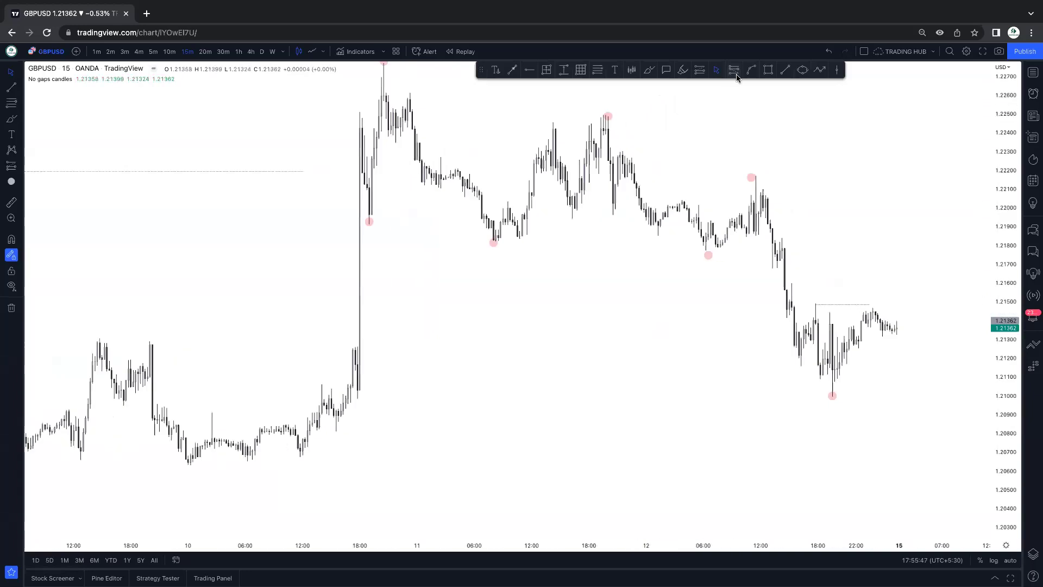
click(766, 72)
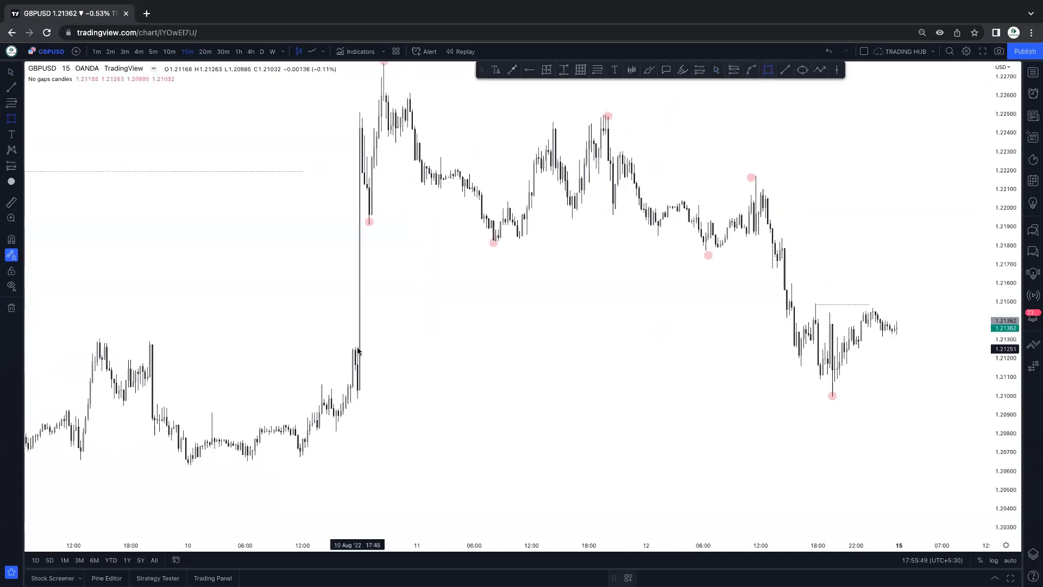
drag(357, 351, 830, 396)
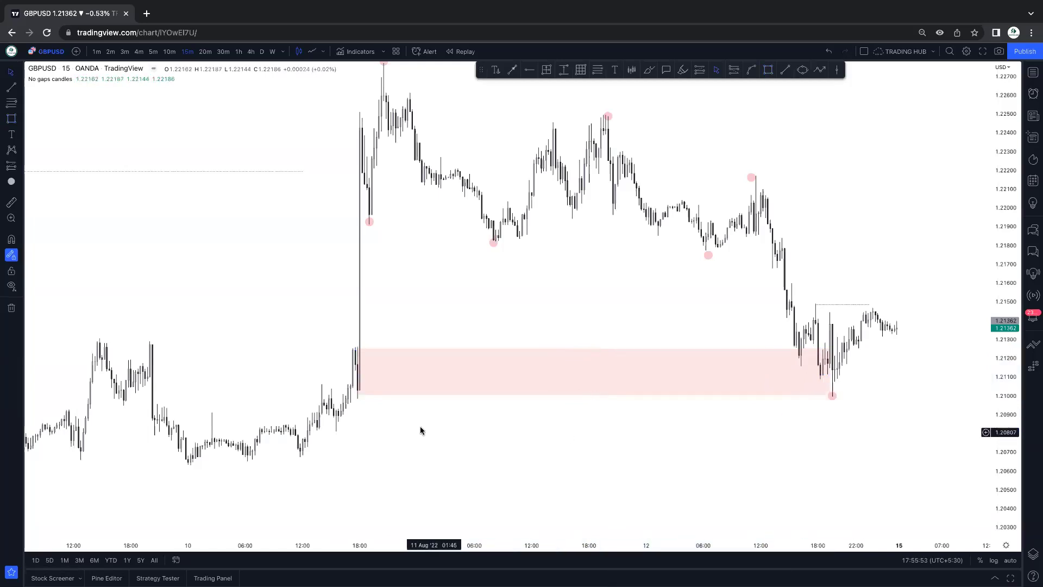
drag(360, 400, 358, 400)
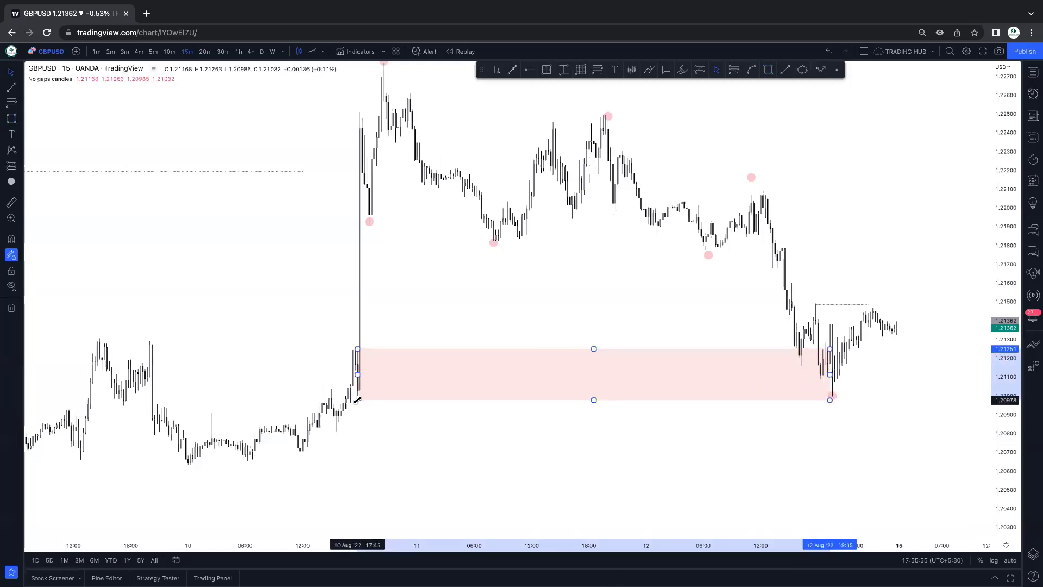
click(462, 315)
Raise the pink rectangle's upper edge to about 1.2127 to cover the 10 August candle's top.
scroll(748, 321, up, 1)
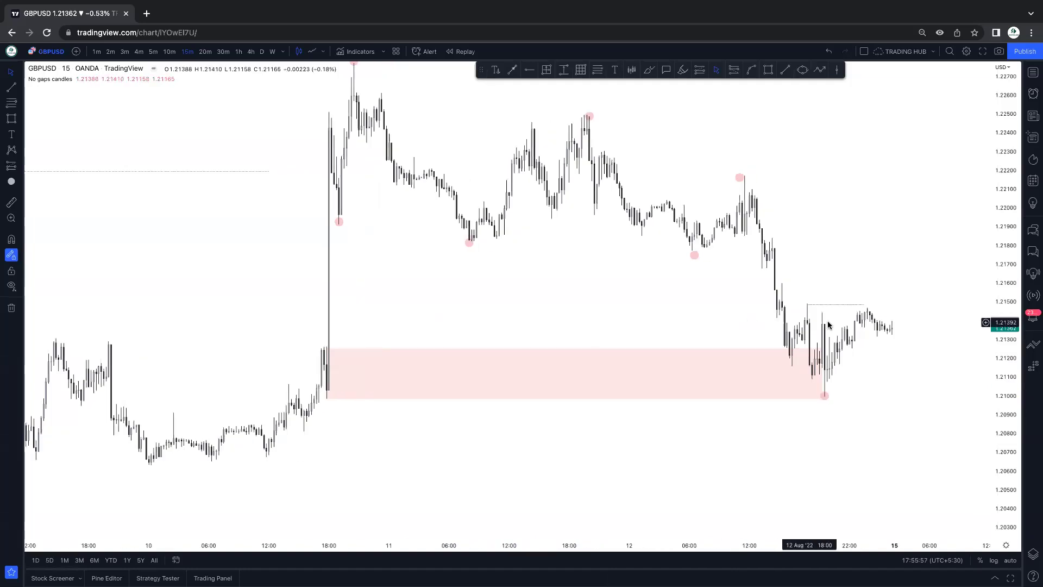
scroll(828, 325, up, 2)
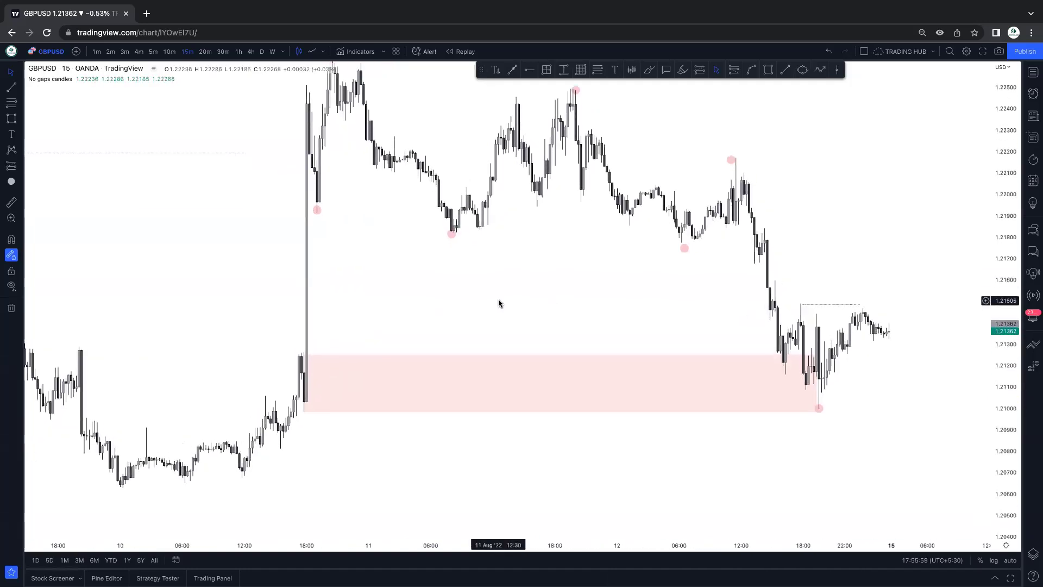
drag(500, 303, 512, 311)
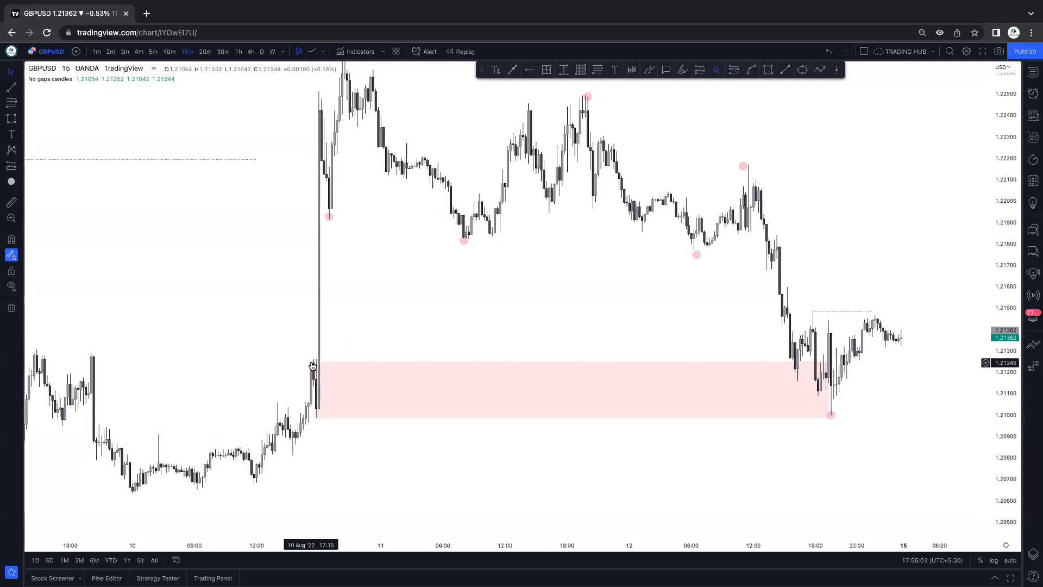
click(314, 360)
drag(315, 360, 314, 357)
click(472, 319)
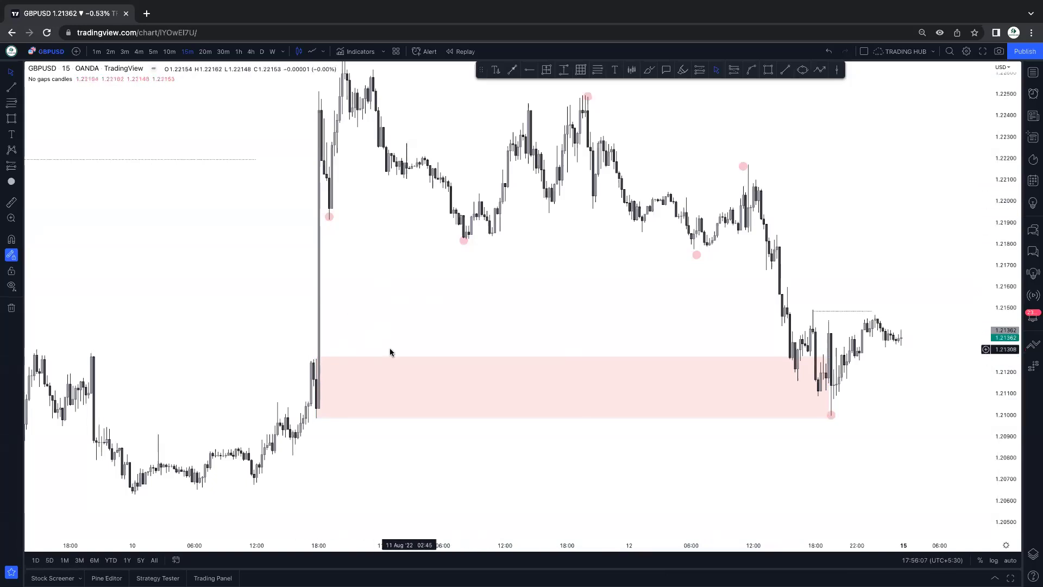
Draw a short horizontal dotted line at about 1.219 from the marked 10 August low, and delete it.
drag(471, 330, 545, 381)
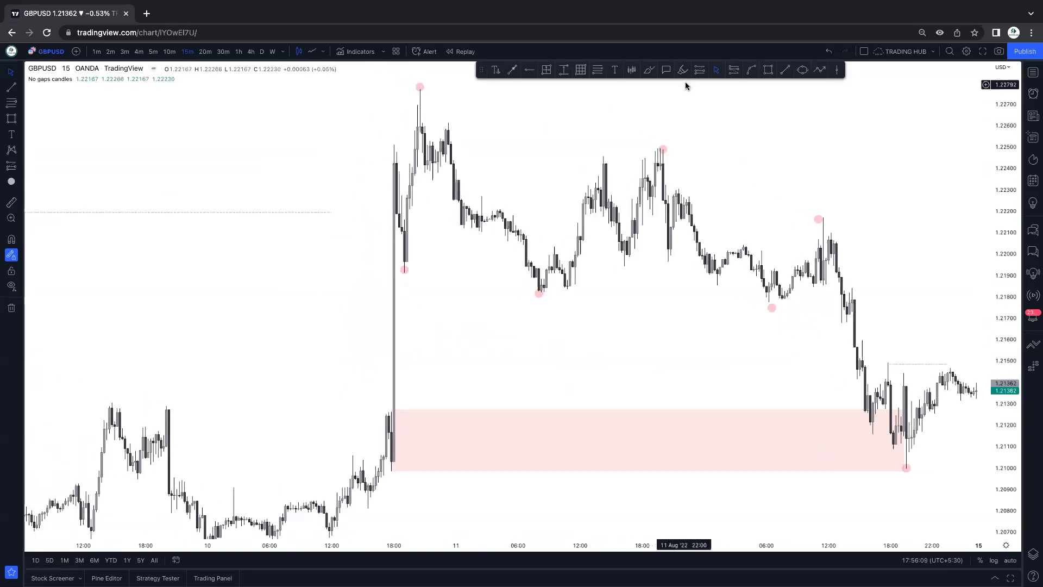
click(786, 71)
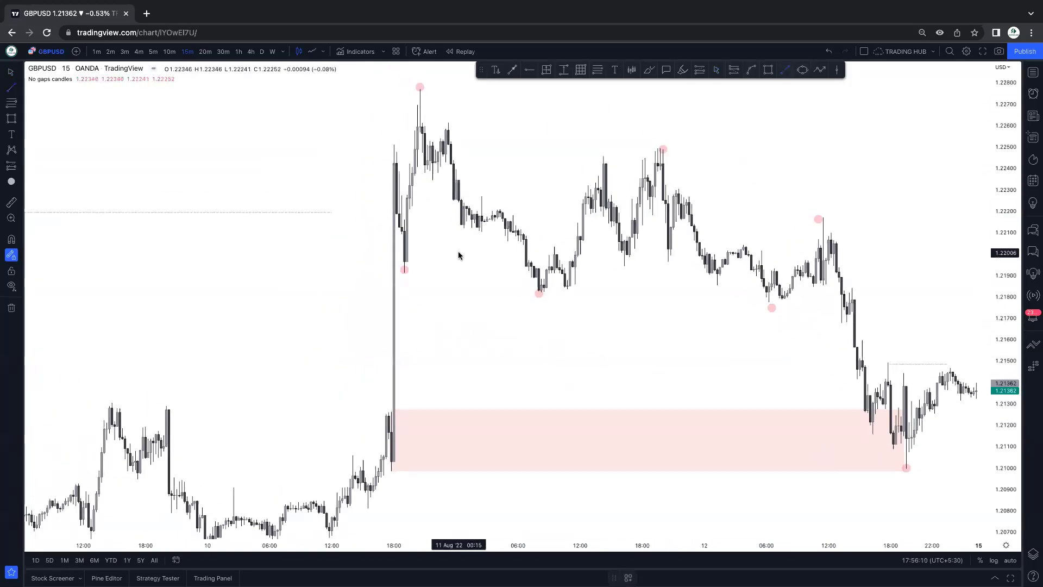
click(403, 271)
click(438, 272)
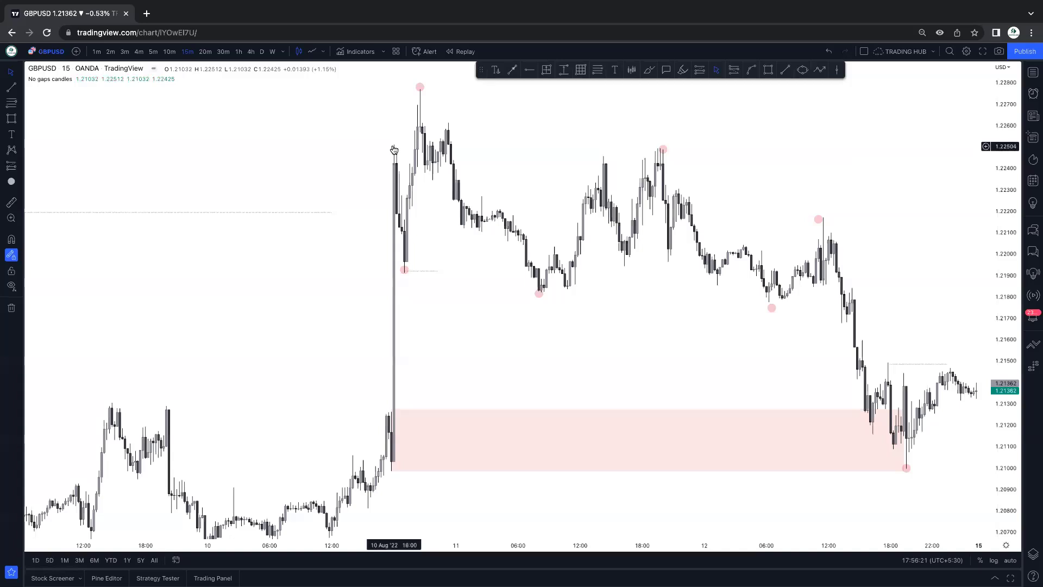
click(432, 274)
key(Delete)
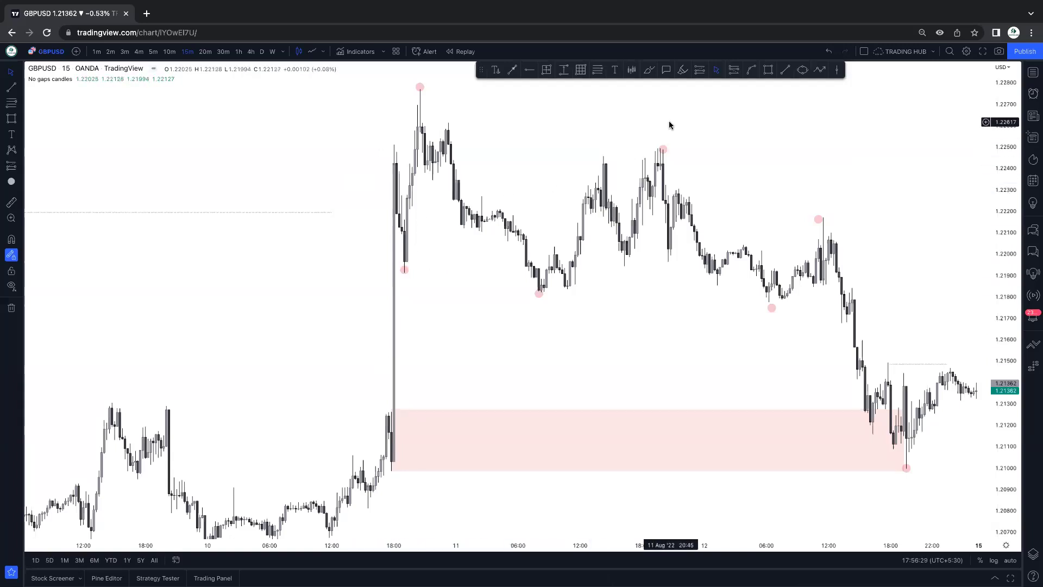
click(819, 70)
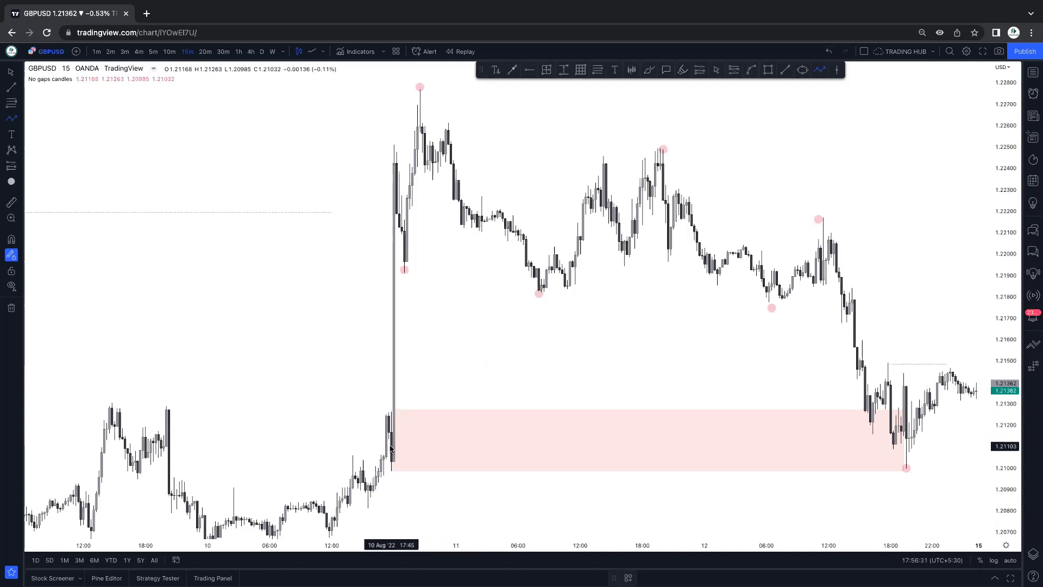
click(391, 446)
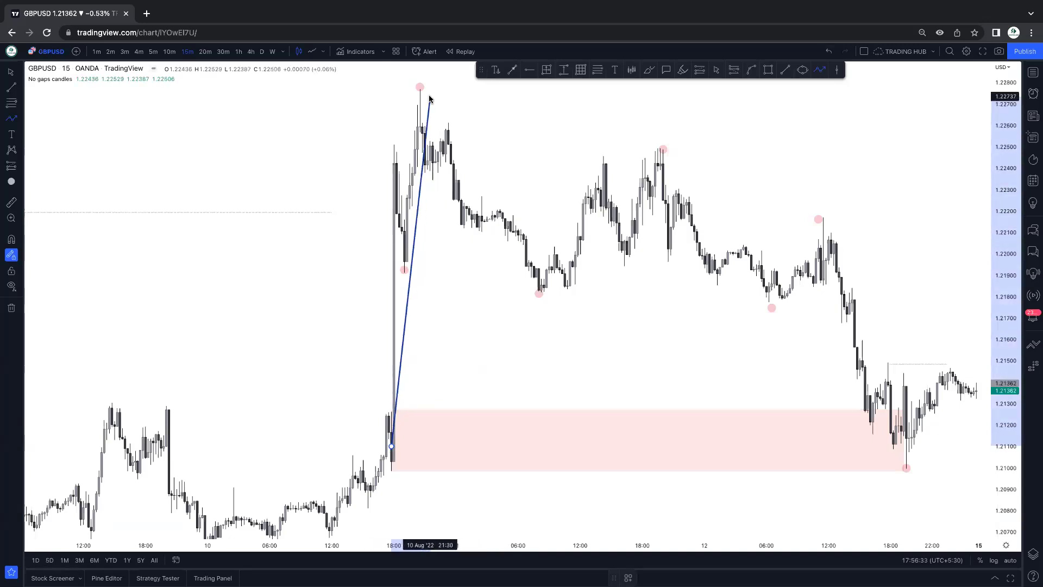
key(Escape)
Draw a horizontal dotted line along the pink zone's lower edge at about 1.2098, from the 10 August pre-rally low to just past the 12 August low.
scroll(499, 226, down, 5)
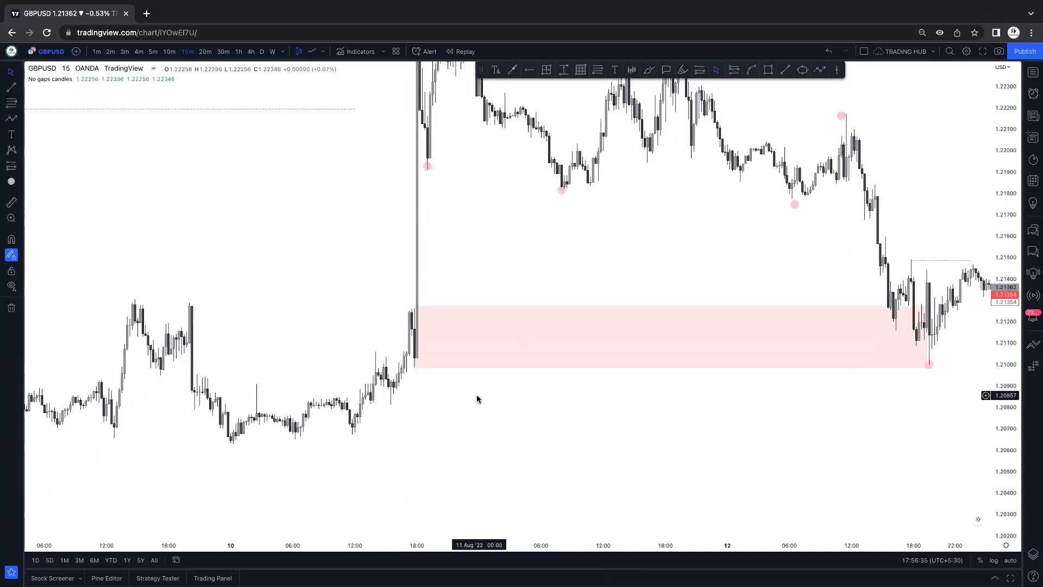
click(785, 70)
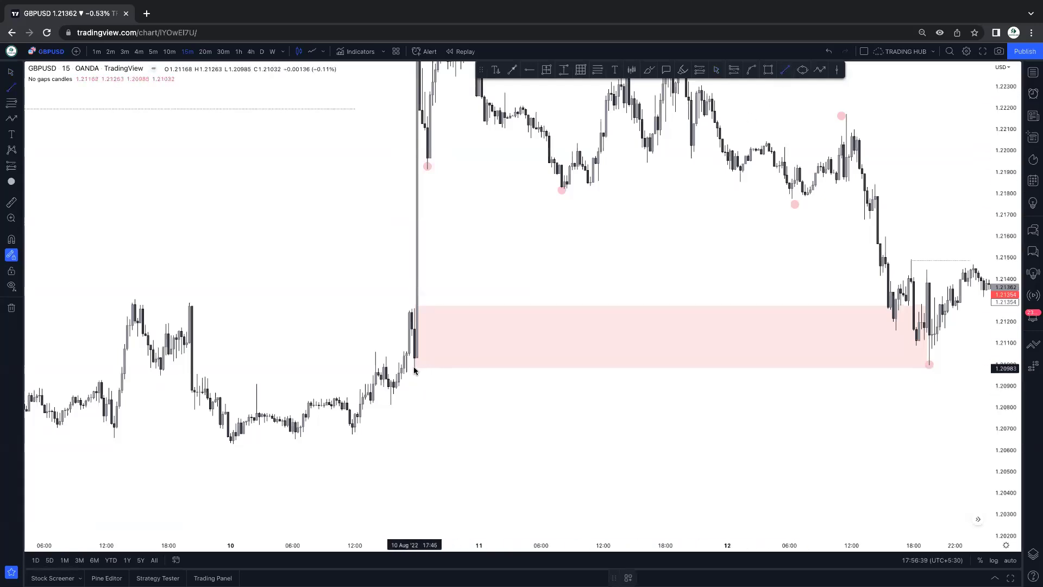
key(Escape)
drag(894, 399, 887, 400)
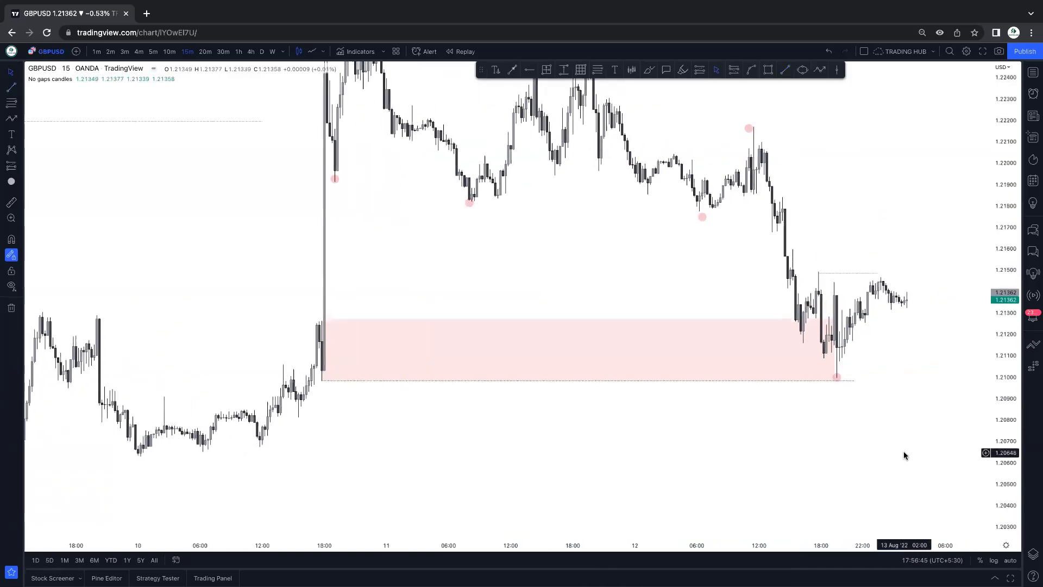
Brush a red upward stroke from the latest price to about 1.216 and a red horizontal line over the dotted level at about 1.215.
scroll(905, 454, down, 5)
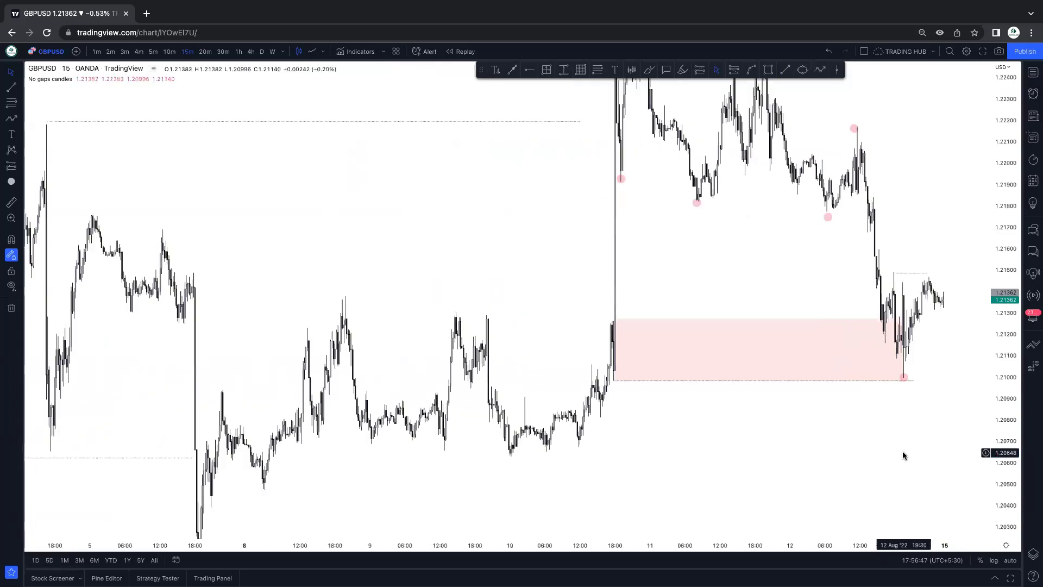
scroll(749, 489, left, 6)
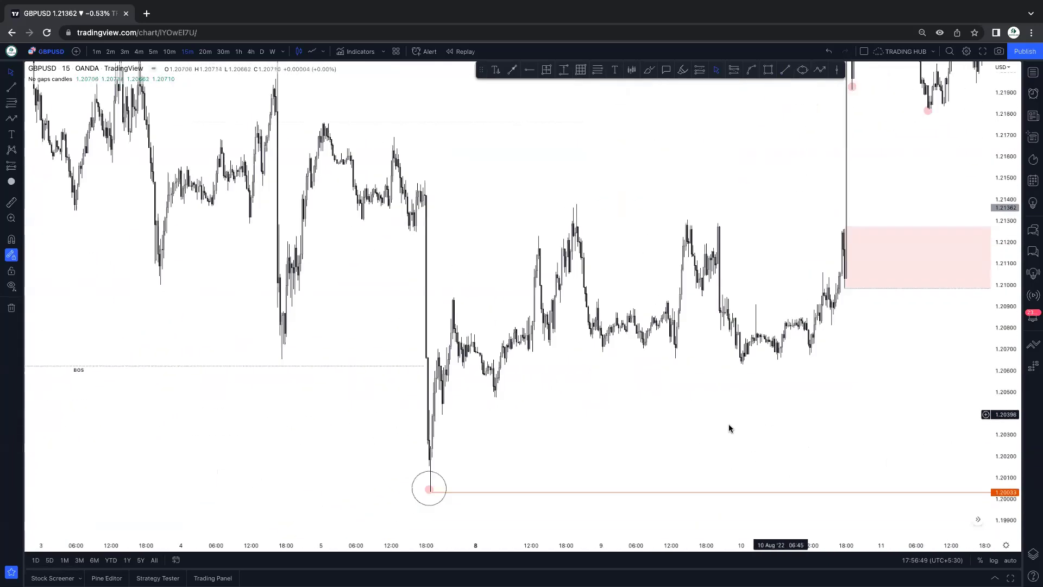
scroll(546, 432, right, 5)
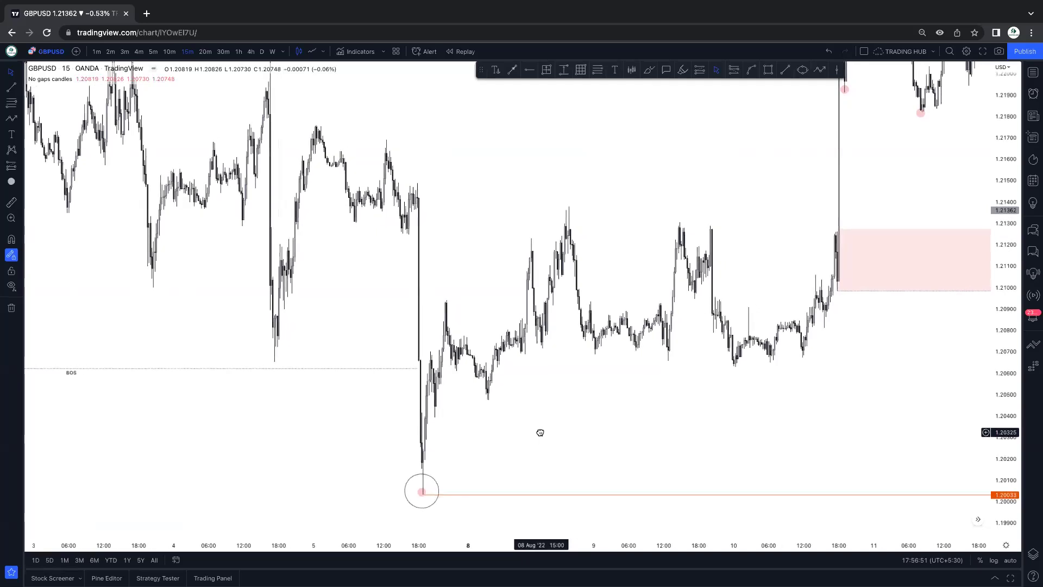
scroll(678, 435, right, 10)
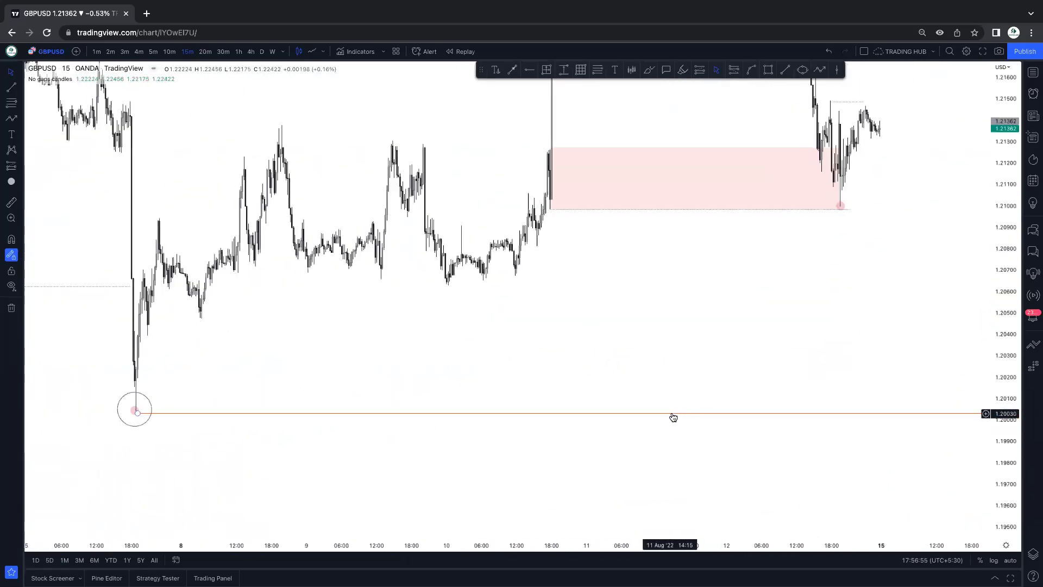
scroll(669, 418, right, 8)
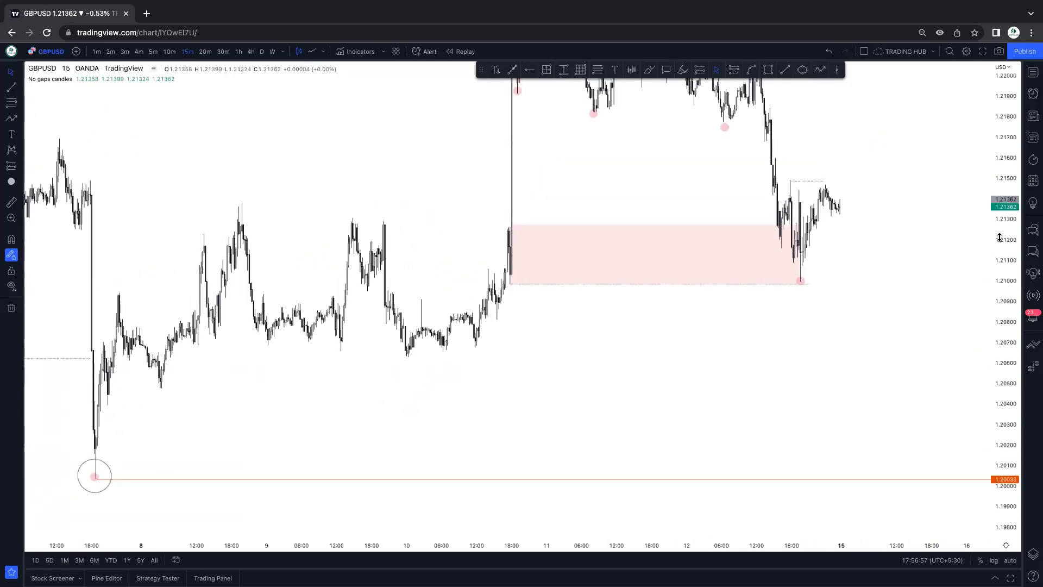
click(649, 70)
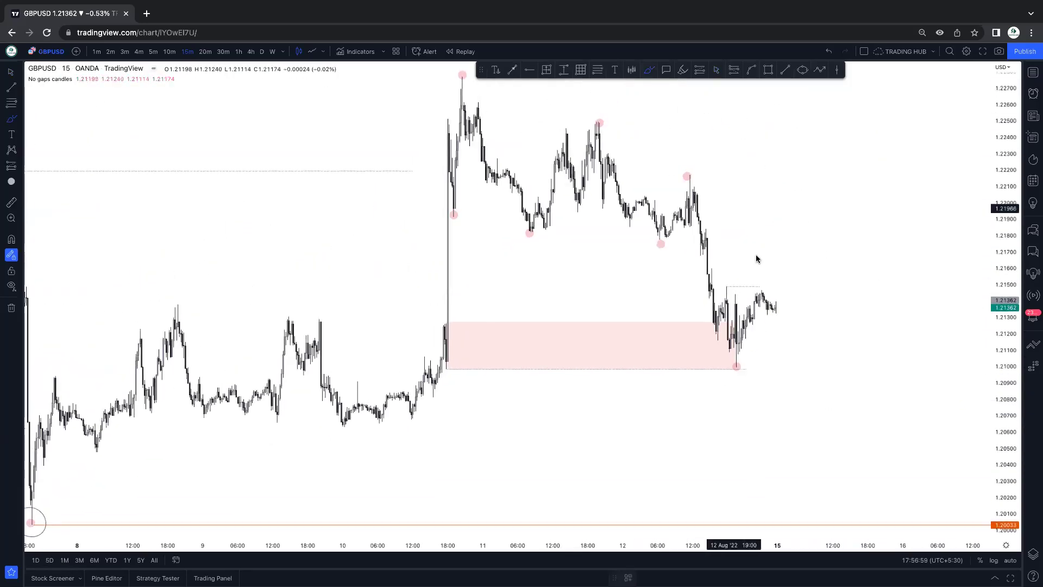
drag(775, 311, 795, 266)
drag(728, 286, 763, 285)
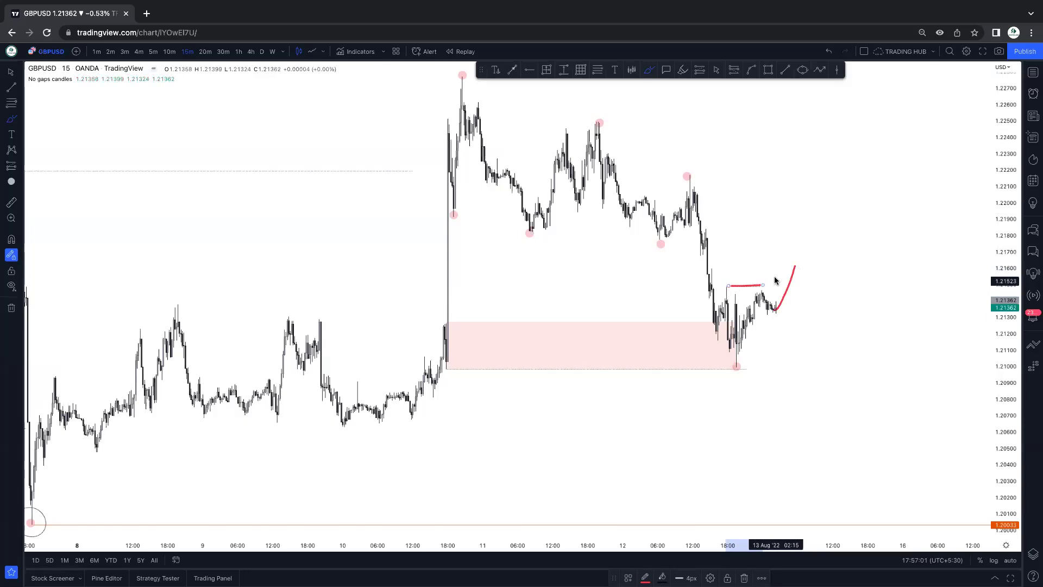
Draw a pink rectangle from the 12 August sell-off candle to 15 August, spanning about 1.2183 down to 1.2172.
scroll(718, 237, up, 3)
click(768, 70)
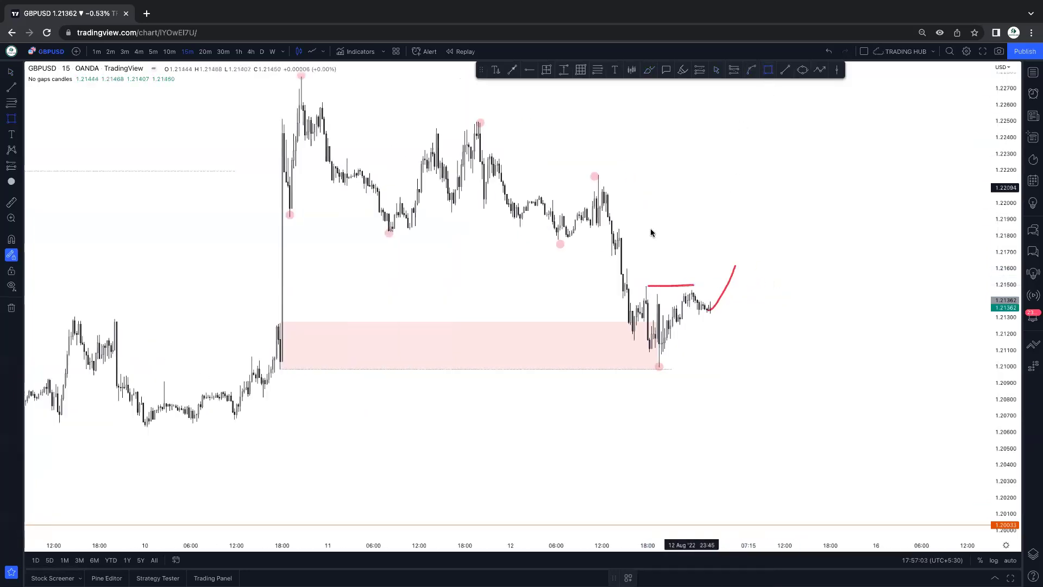
click(738, 249)
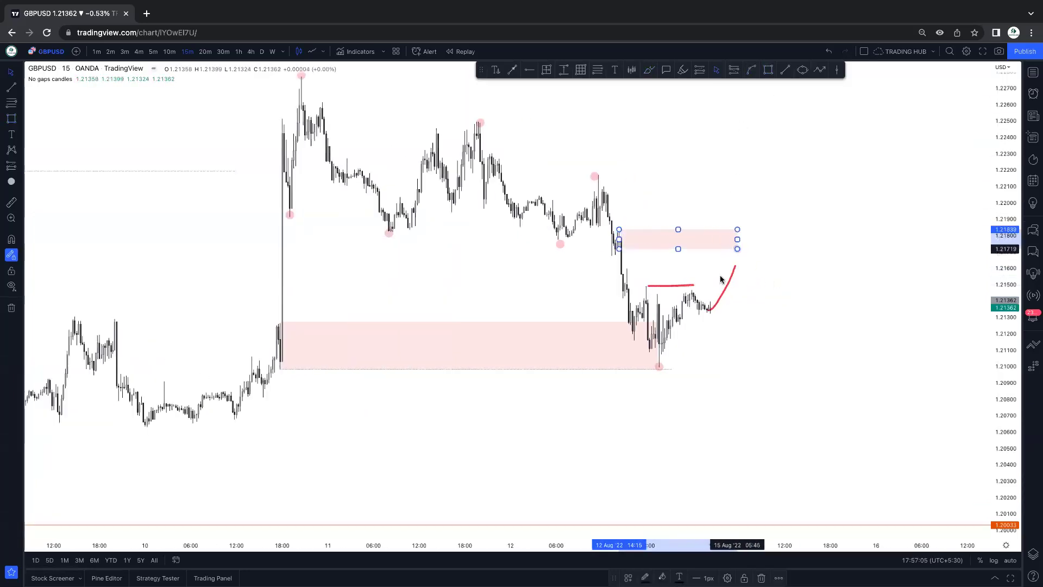
Apply the saved SMT template to the large pink rectangle between 10 and 12 August, giving it a cream fill and SMT label.
click(659, 324)
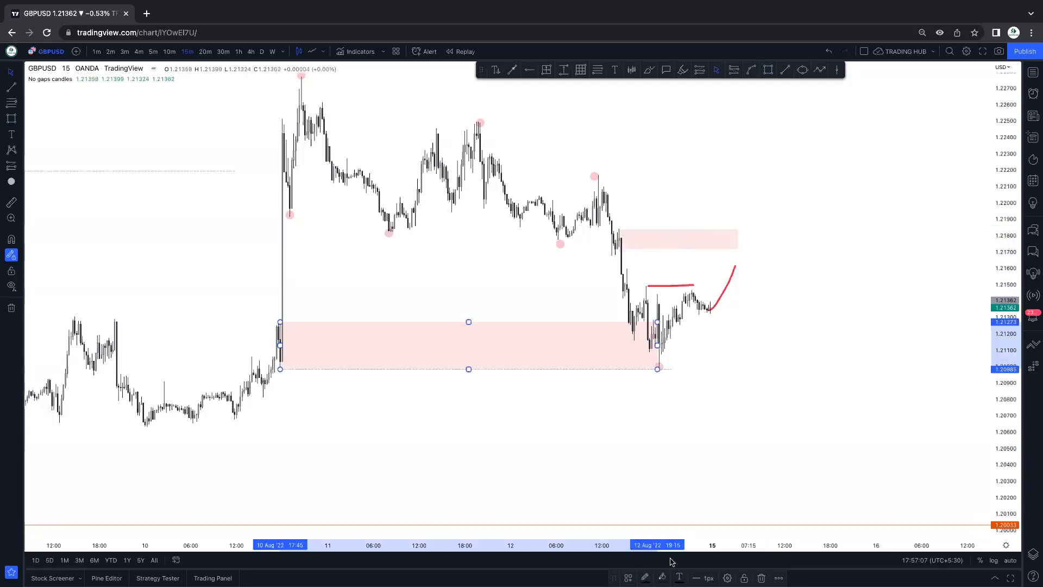
click(628, 578)
click(647, 575)
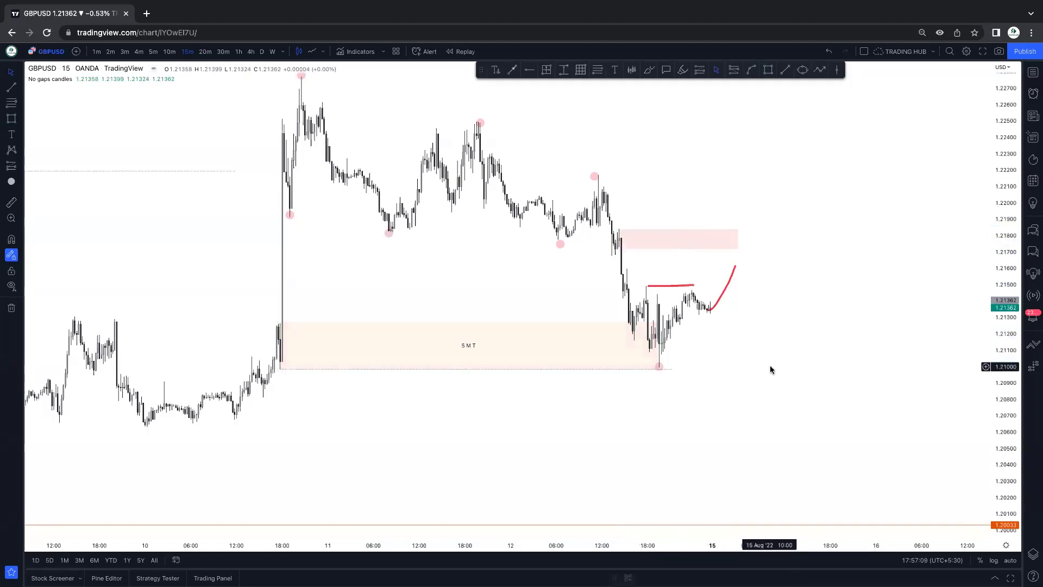
drag(770, 365, 832, 352)
scroll(833, 353, up, 2)
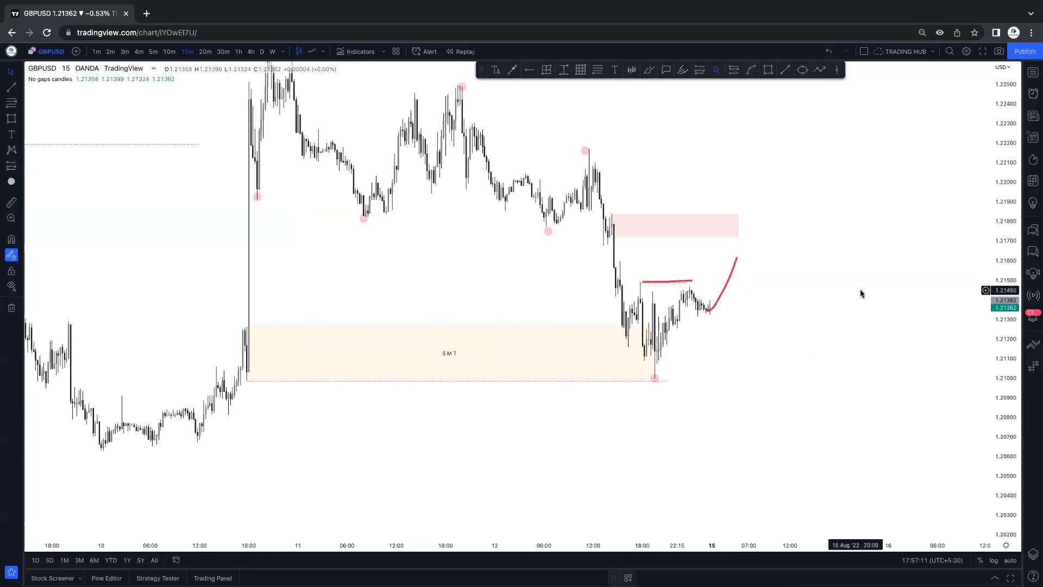
click(781, 242)
click(852, 226)
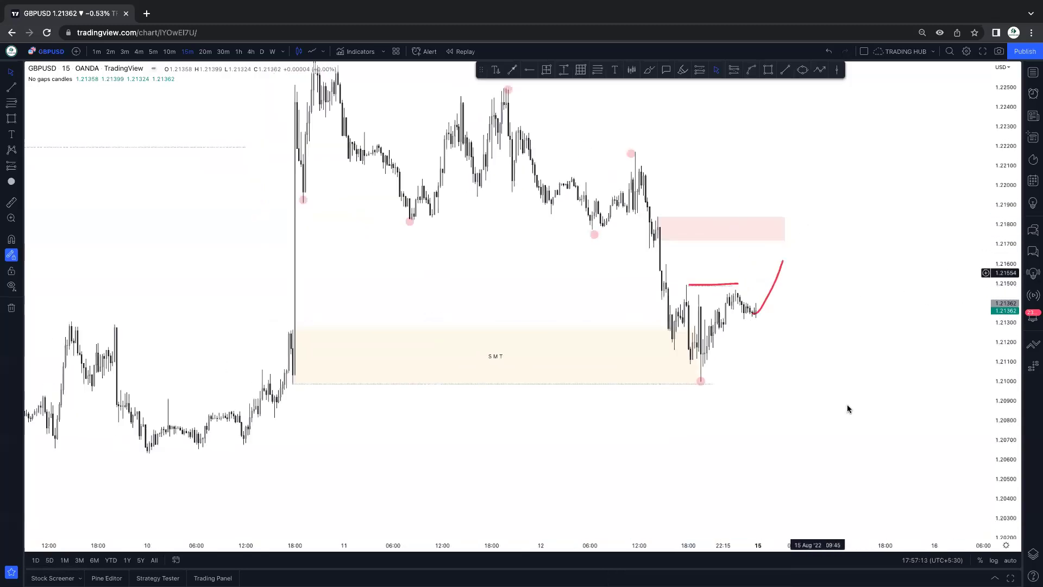
drag(862, 395, 871, 304)
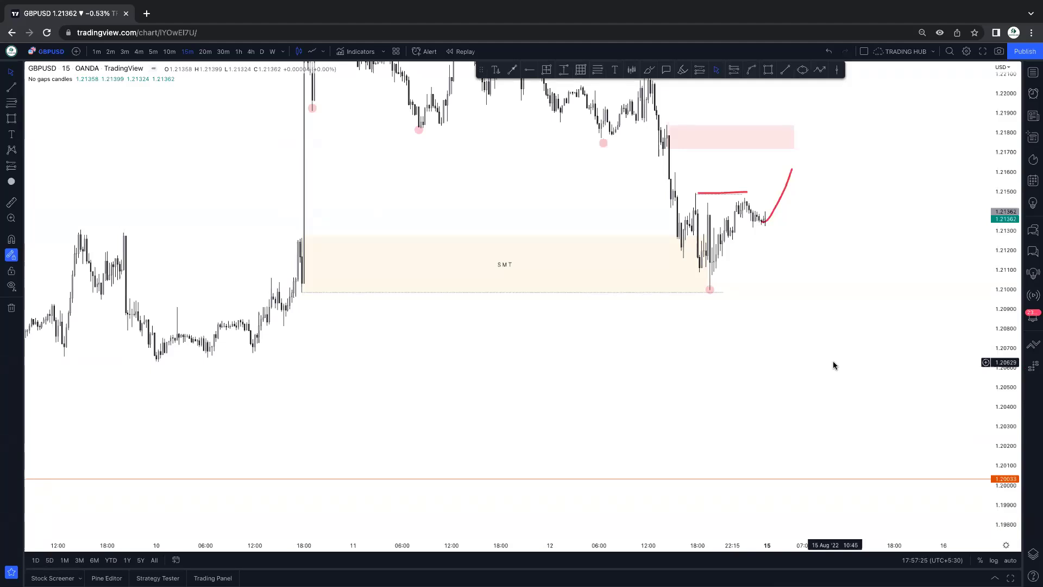
drag(831, 366, 868, 388)
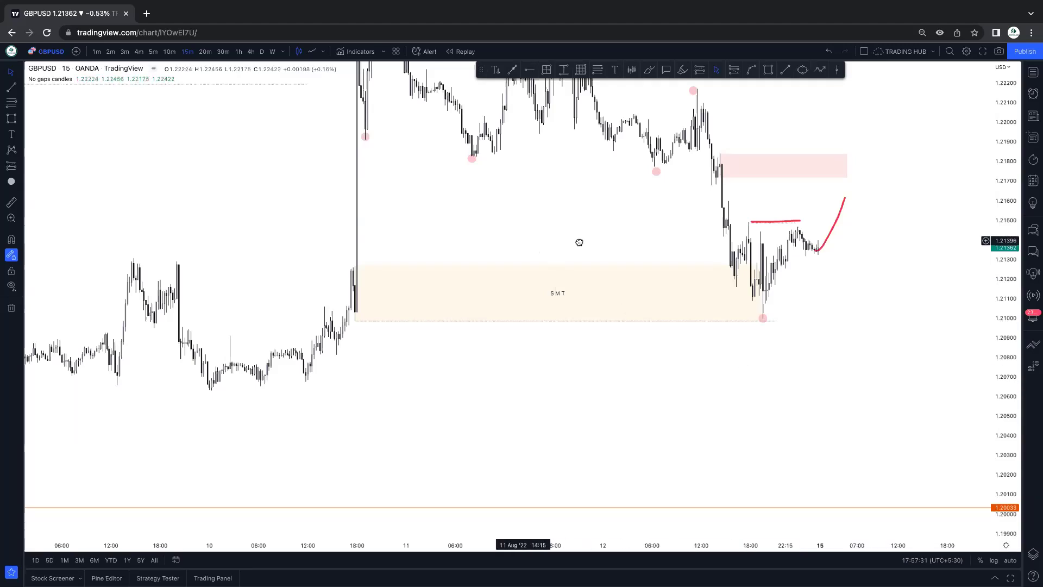
drag(577, 239, 550, 269)
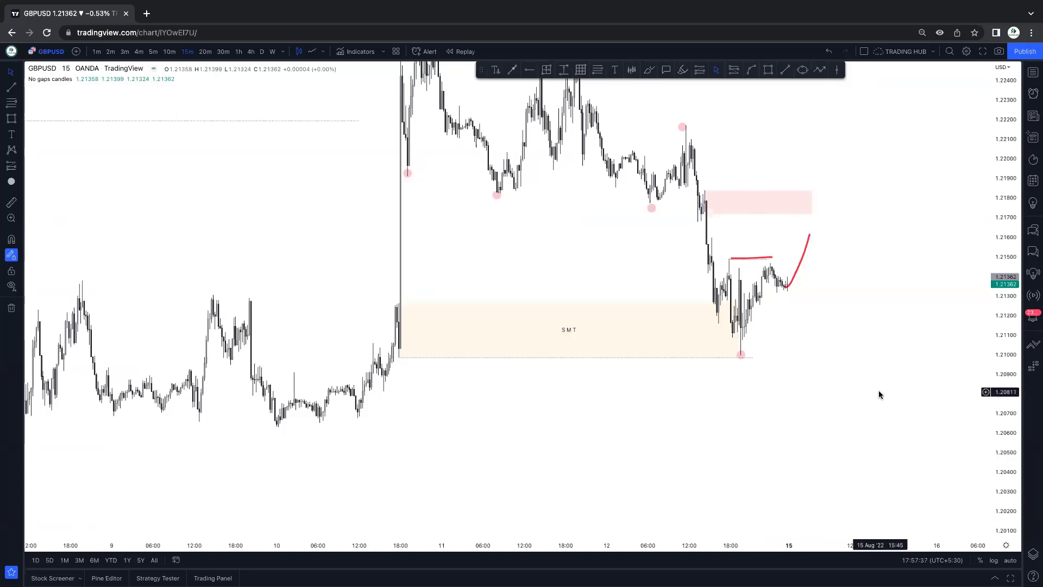
Delete the red brushed horizontal line covering the dotted level at about 1.215.
click(772, 258)
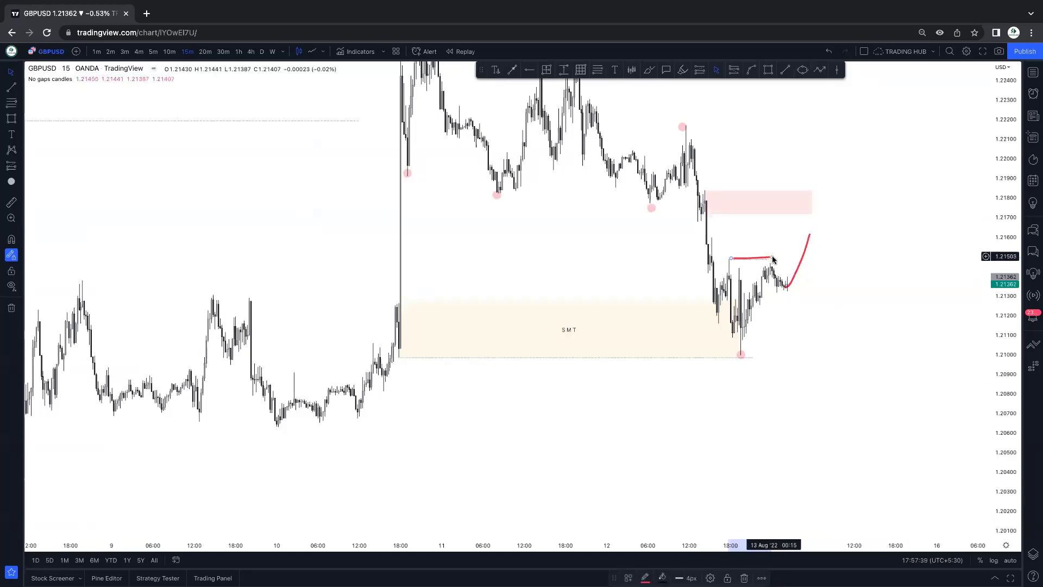
key(Delete)
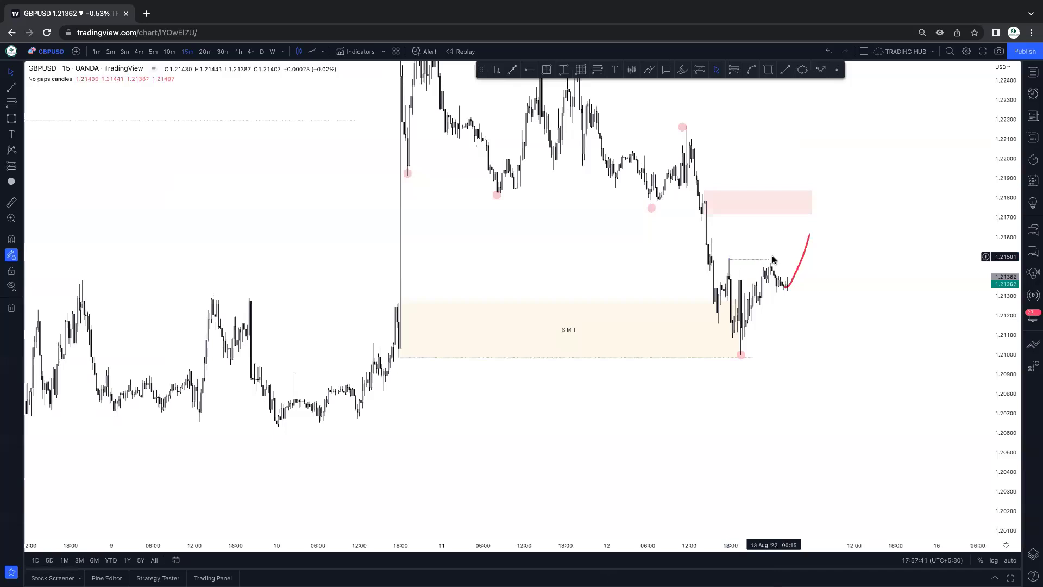
click(750, 260)
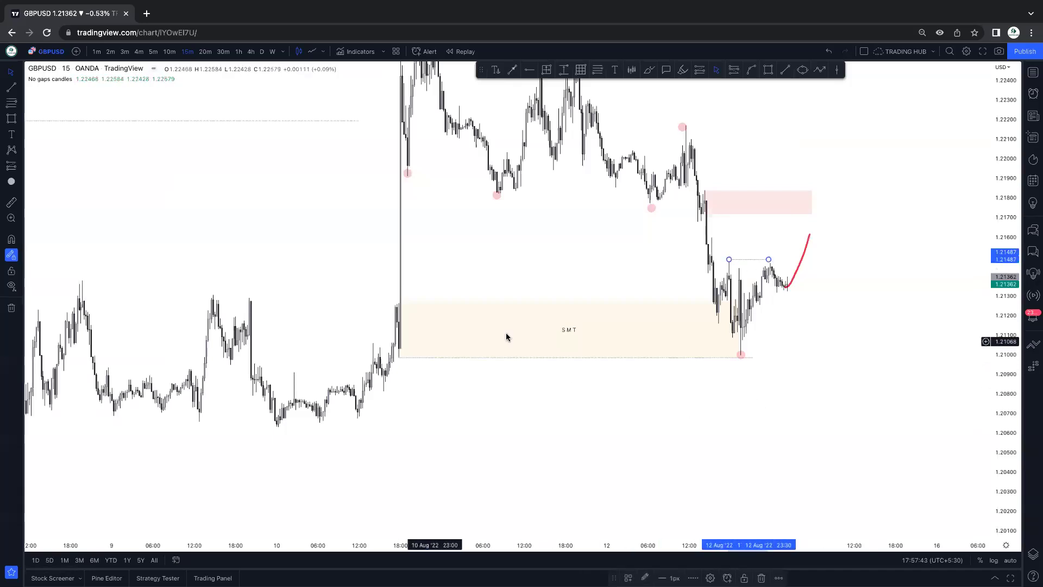
Brush a red line at about 1.215, two near 1.213 and 1.214, and a projected fall and rise to about 1.2205, and undo these strokes.
drag(822, 339, 774, 394)
scroll(770, 304, up, 1)
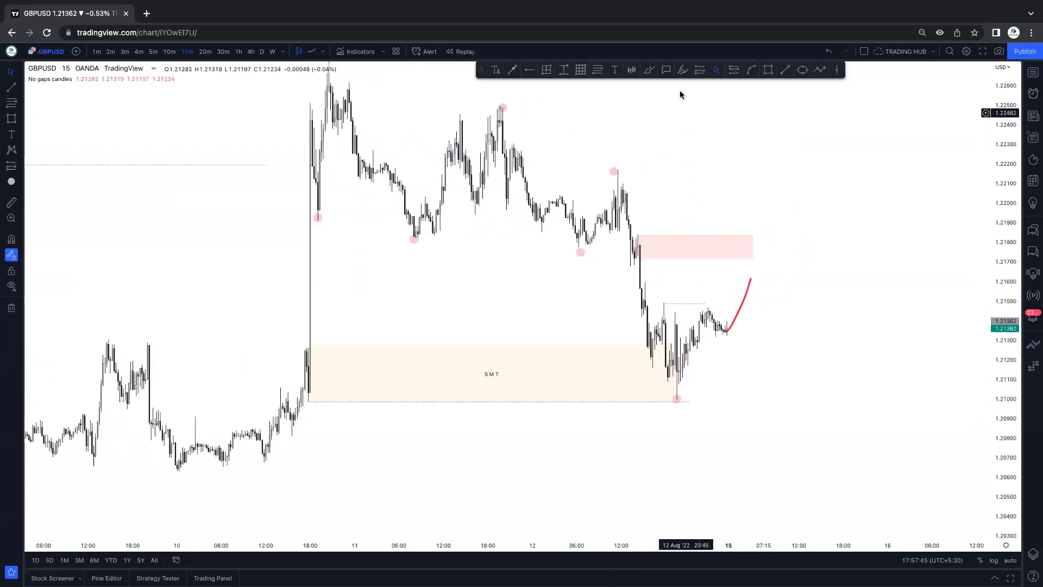
click(649, 69)
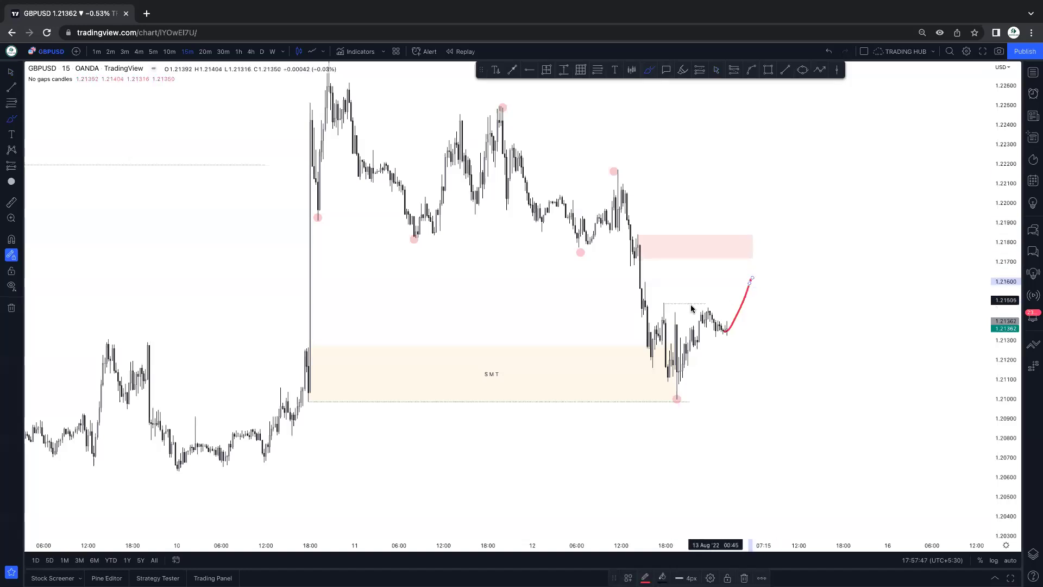
drag(703, 303, 661, 303)
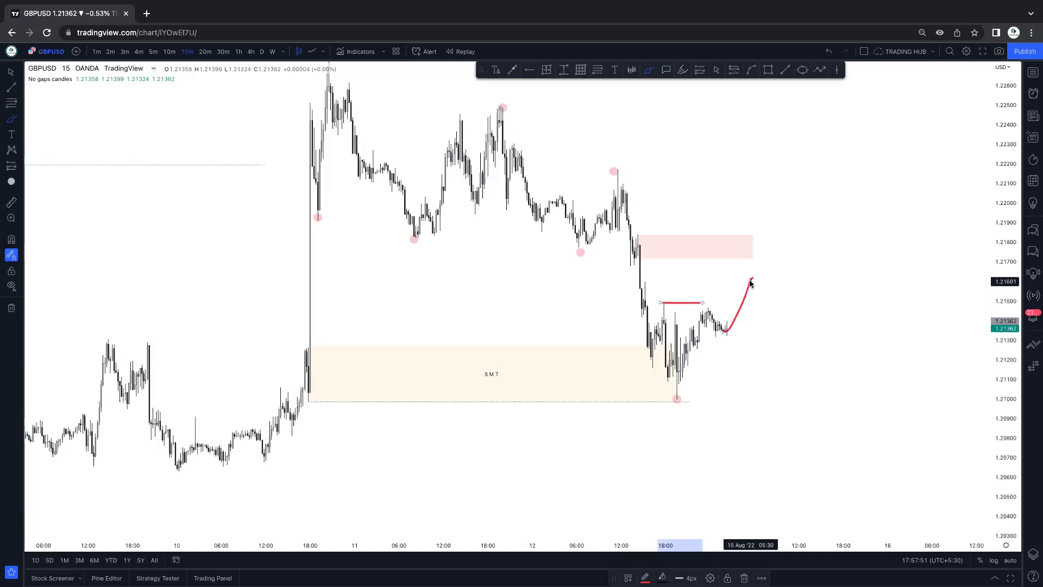
drag(750, 282, 779, 340)
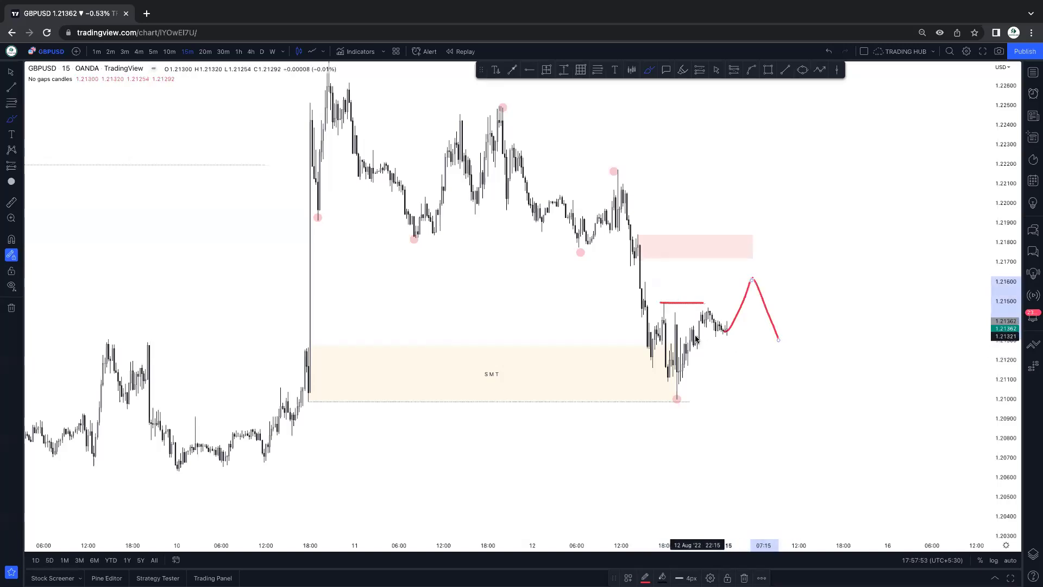
mouse_move(698, 337)
mouse_down()
mouse_move(784, 335)
mouse_move(726, 325)
mouse_up()
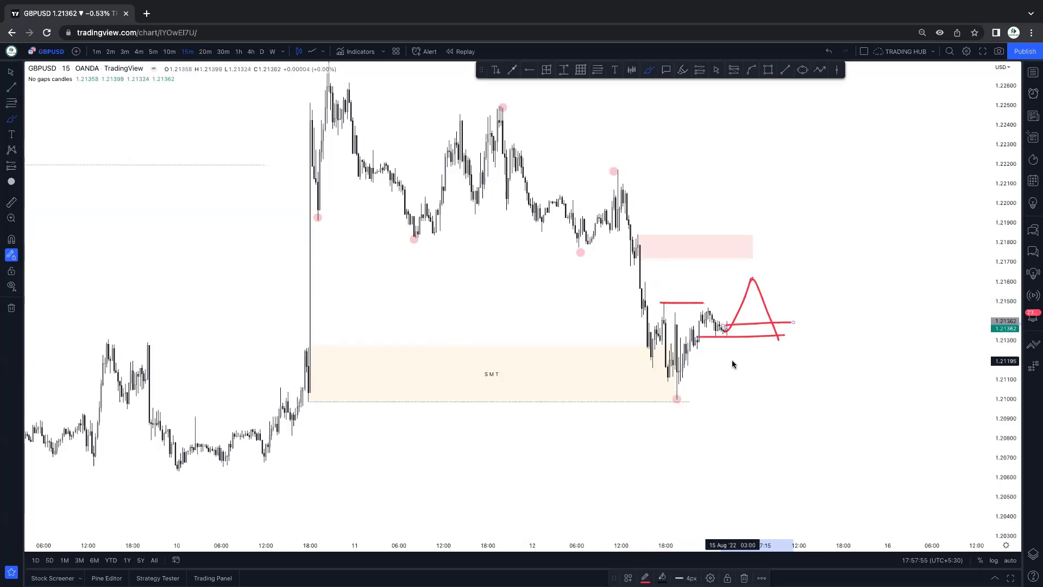
drag(782, 343, 808, 197)
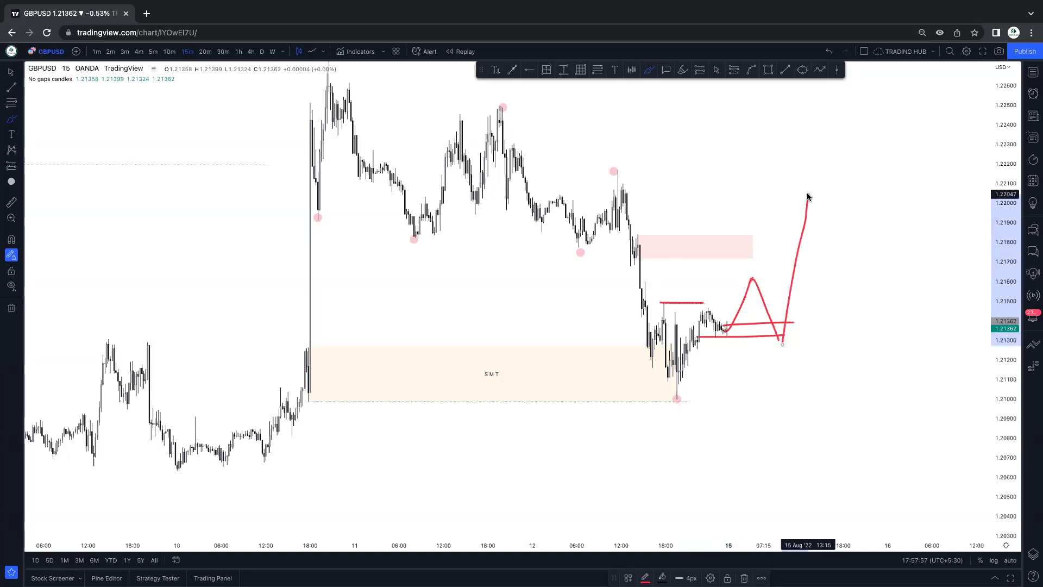
key(ctrl+z)
key(ctrl+z)
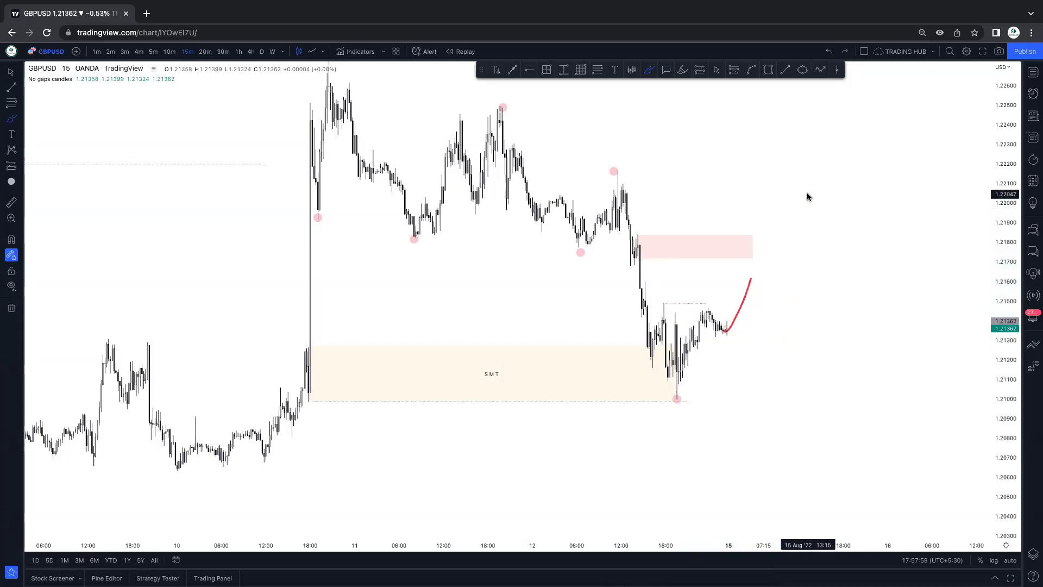
Delete the red upward brush stroke that starts at the latest price.
scroll(808, 197, down, 1)
key(Escape)
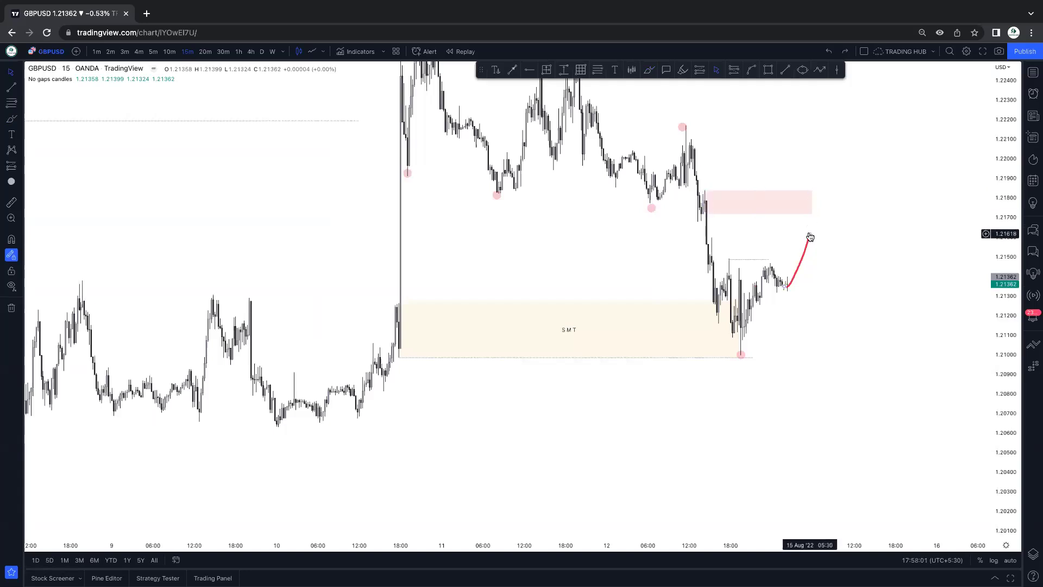
click(809, 238)
key(Delete)
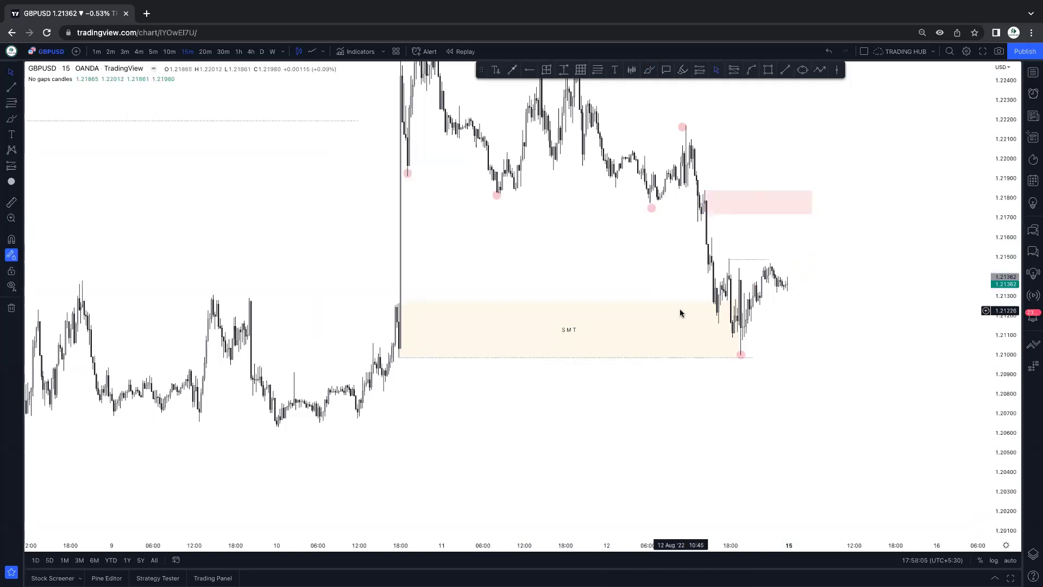
drag(840, 326, 799, 212)
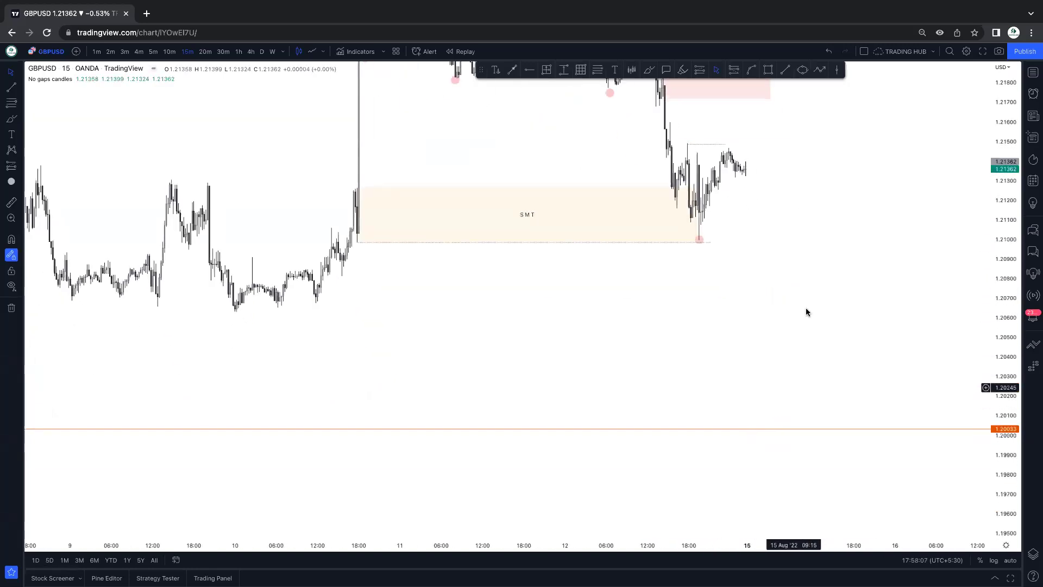
scroll(821, 317, down, 5)
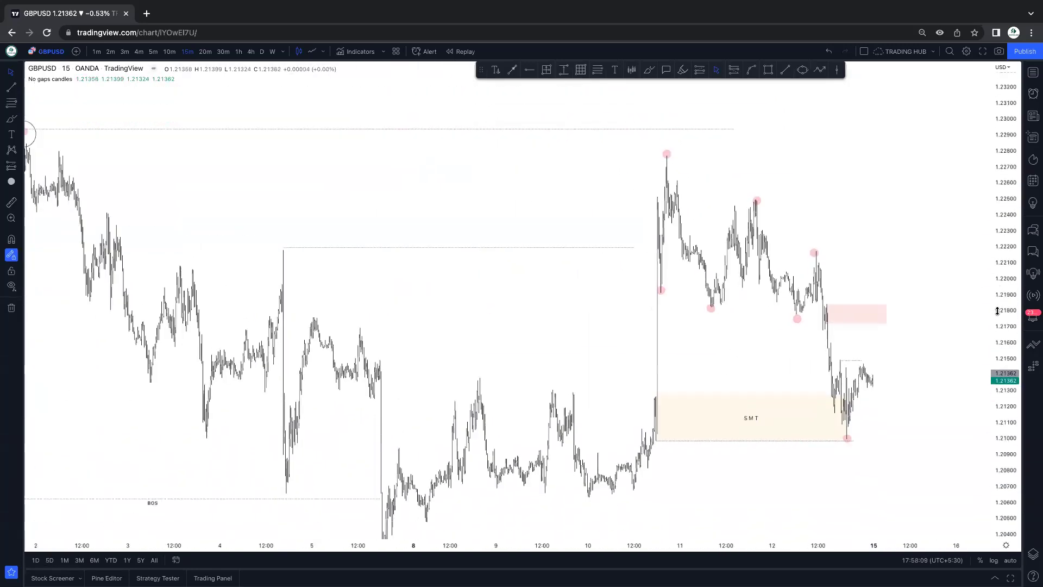
scroll(998, 310, down, 2)
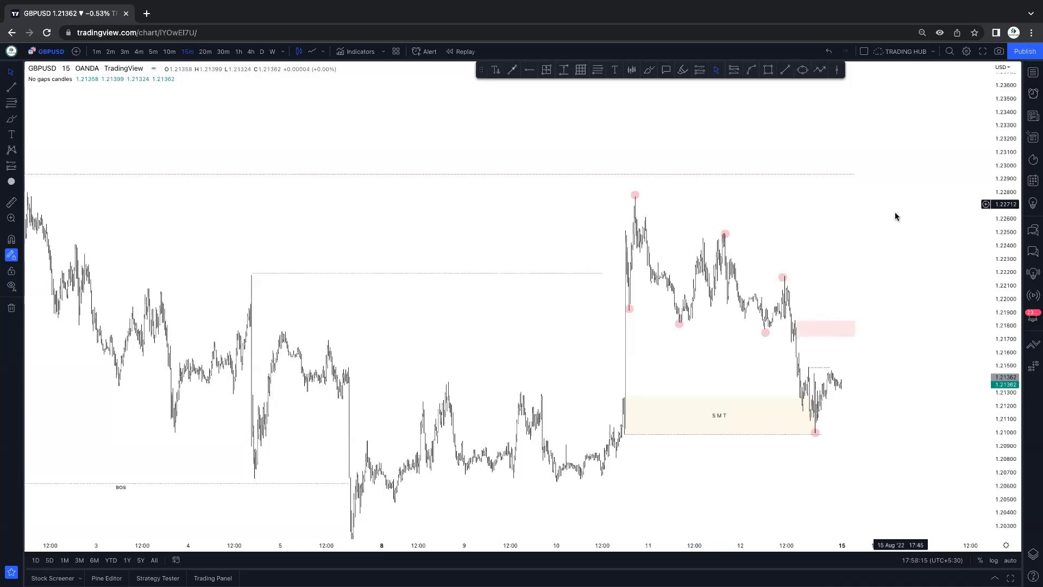
scroll(891, 213, up, 3)
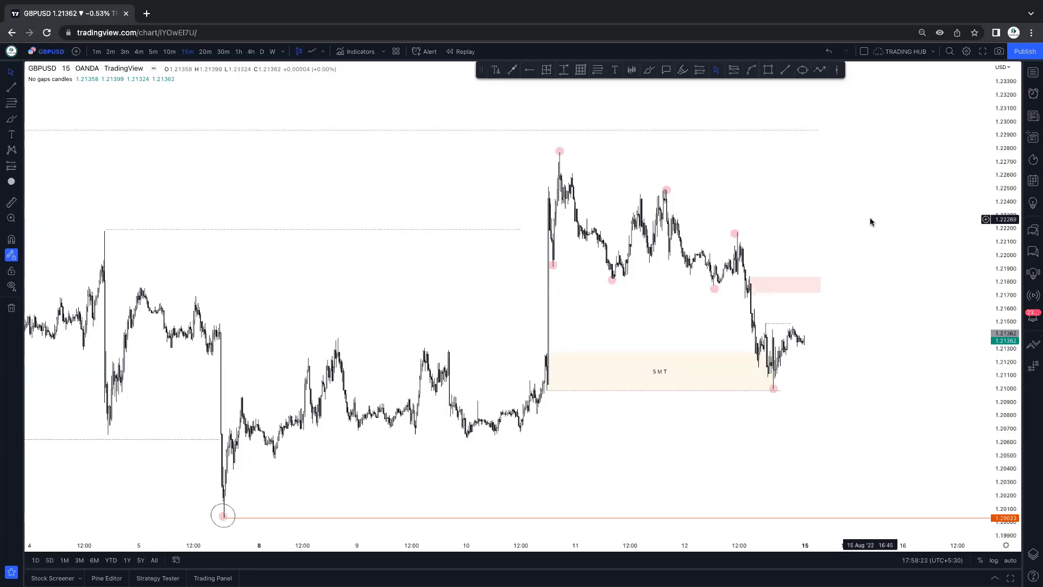
click(1035, 72)
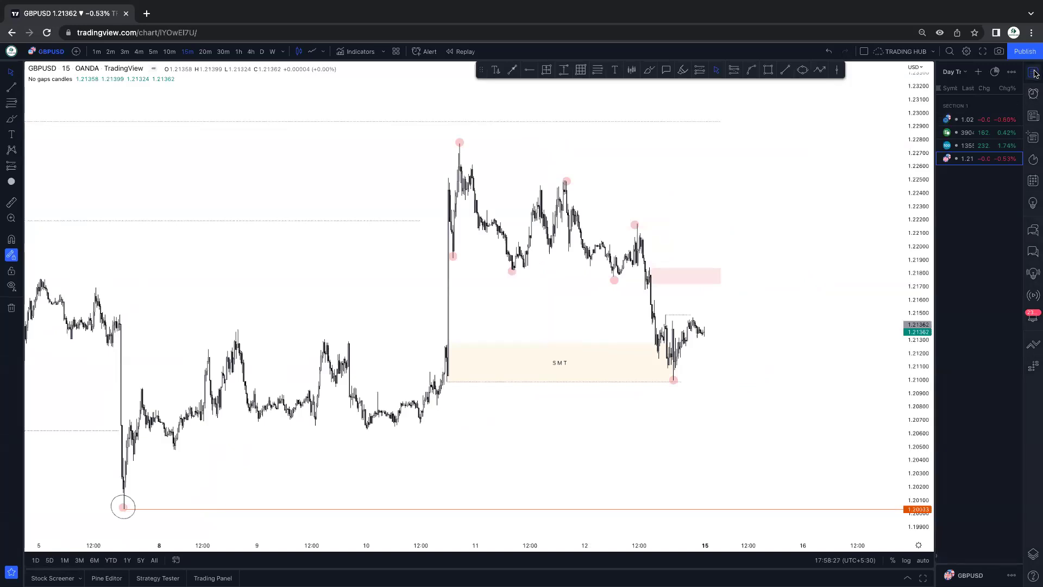
click(1035, 72)
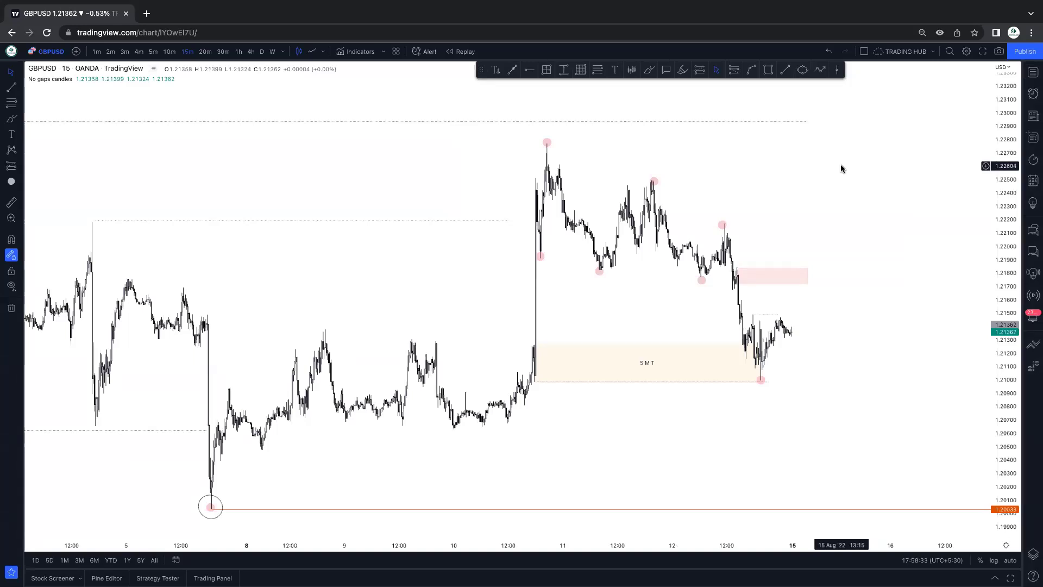
Switch the chart to XAUUSD and compress the view to show price action from 4 to 15 August.
text(XAUUSD)
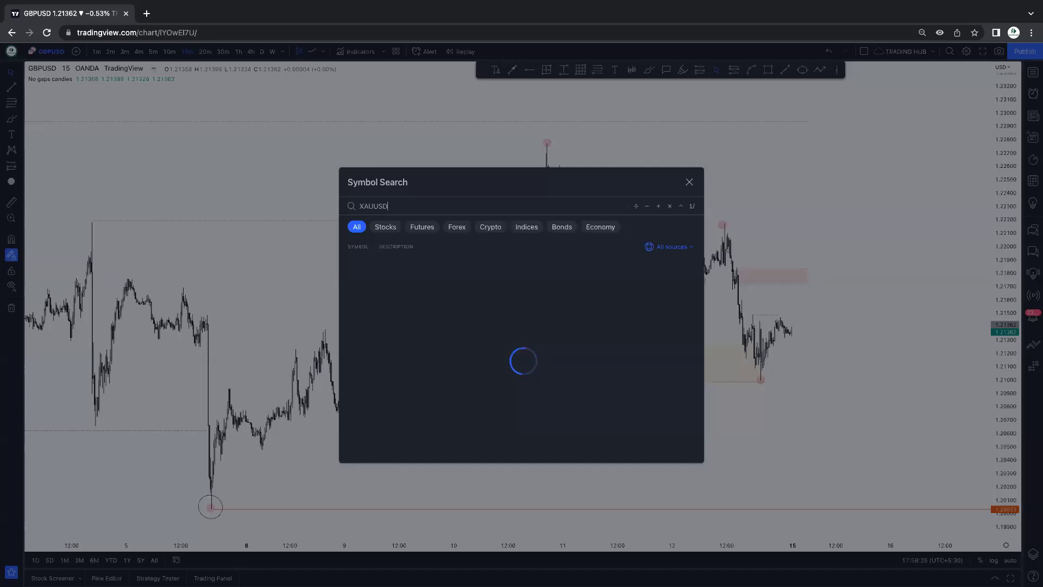
click(617, 265)
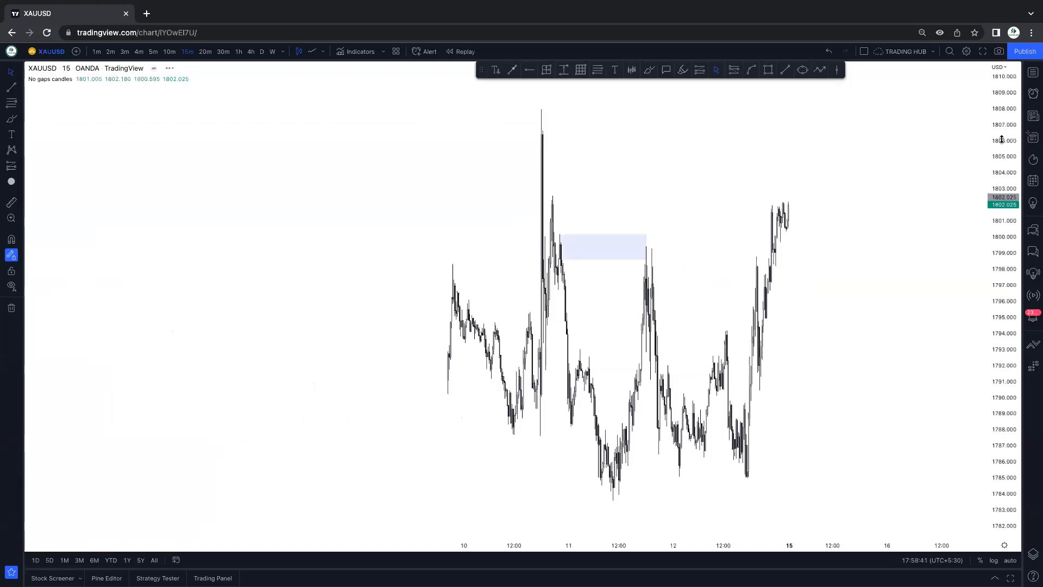
drag(1002, 140, 1000, 422)
scroll(637, 228, down, 3)
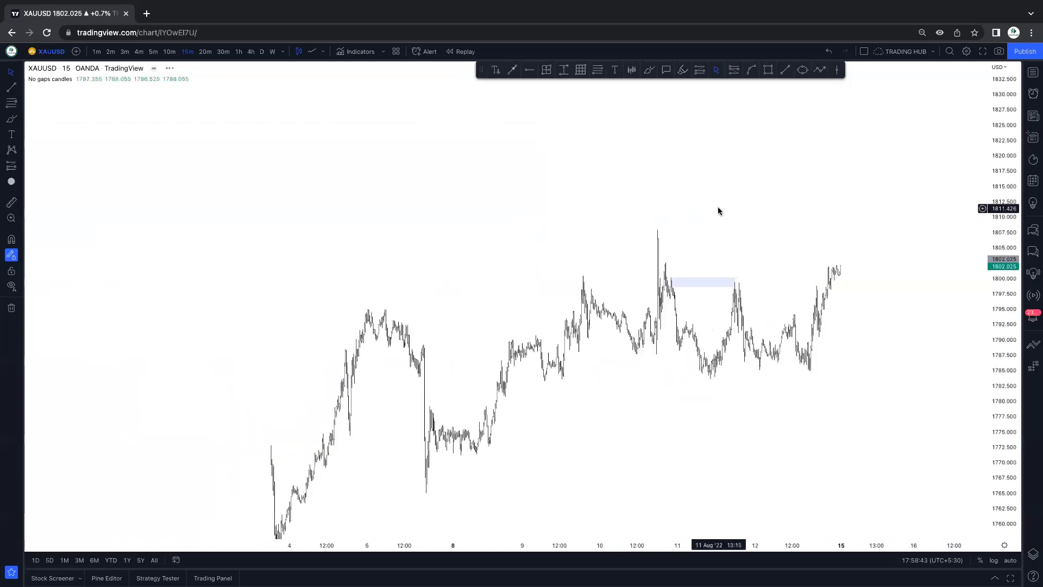
scroll(365, 171, down, 1)
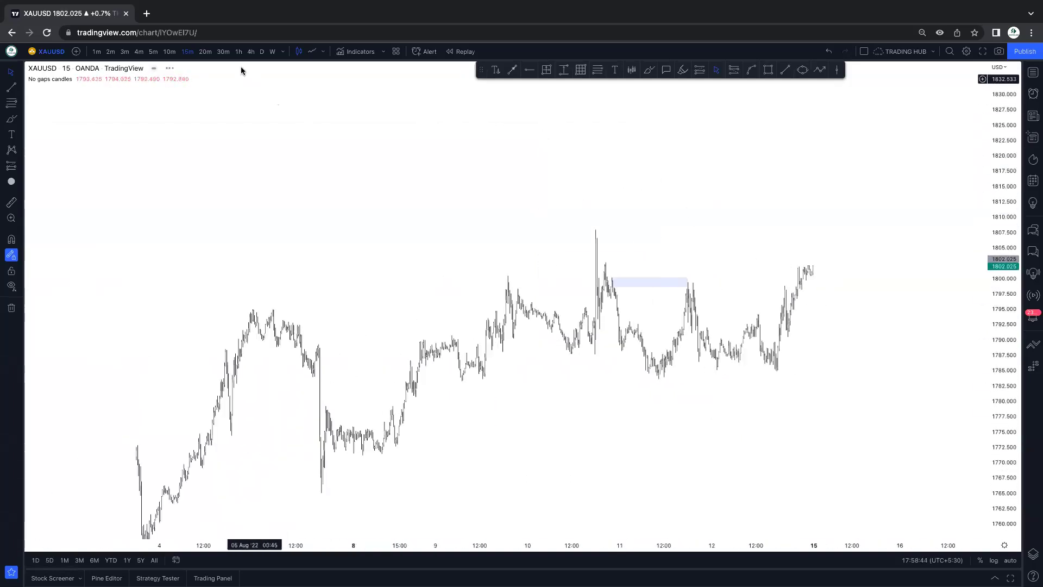
Set the XAUUSD chart to the daily timeframe and fit the 2020 to 2022 price action in view.
click(265, 52)
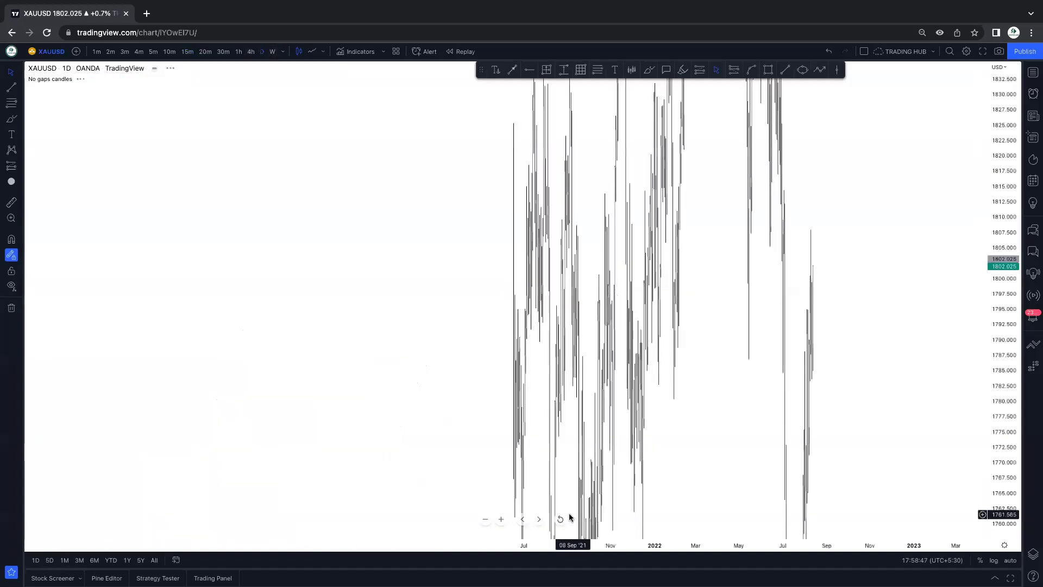
scroll(856, 278, down, 3)
scroll(856, 279, down, 2)
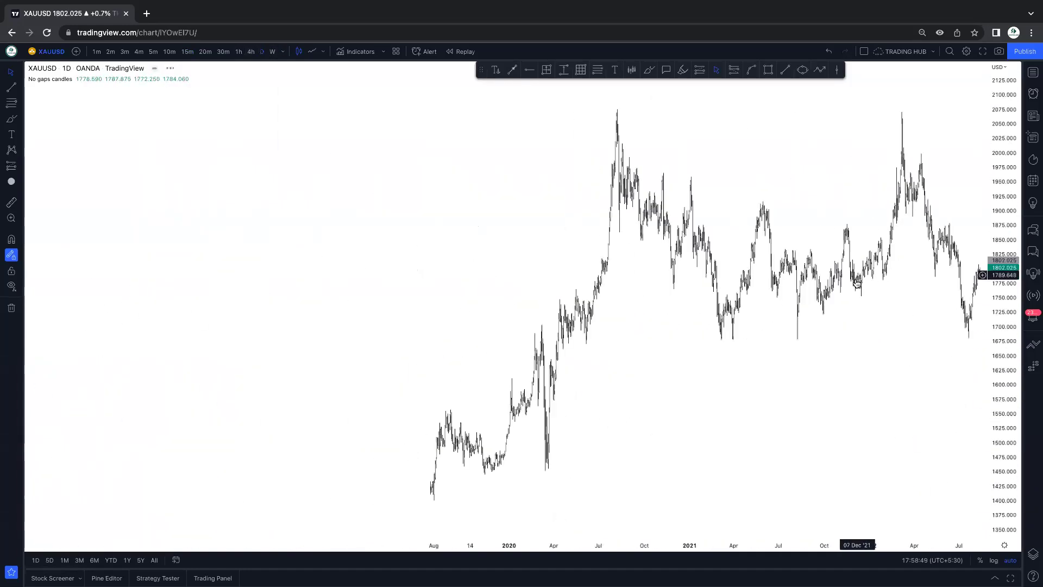
scroll(857, 305, up, 4)
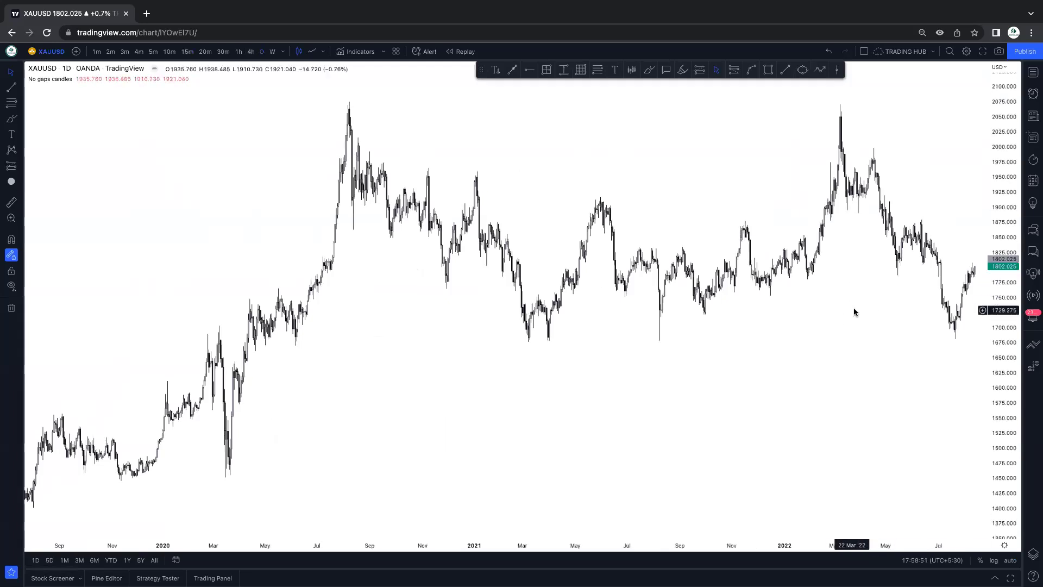
scroll(843, 321, up, 2)
drag(838, 326, 758, 354)
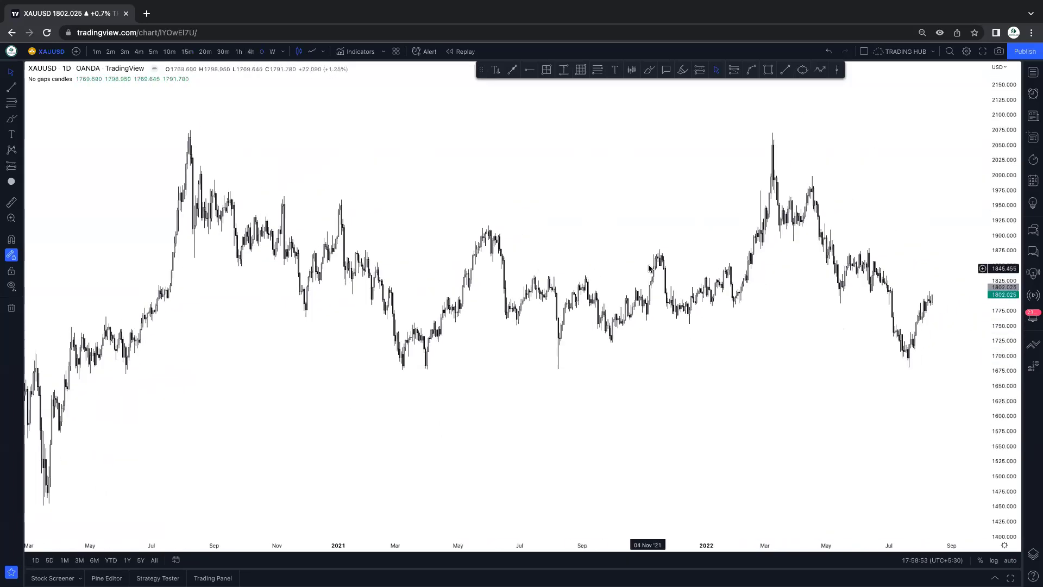
scroll(631, 326, down, 2)
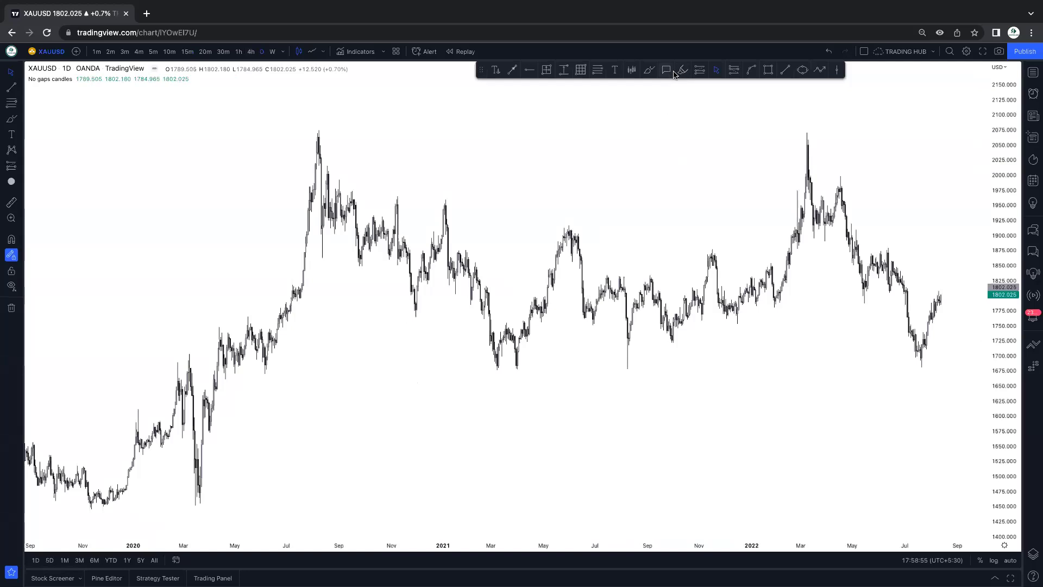
Draw a rectangle zone along the range lows from about April 2020 to July 2022, between about 1657 and 1685.
click(766, 71)
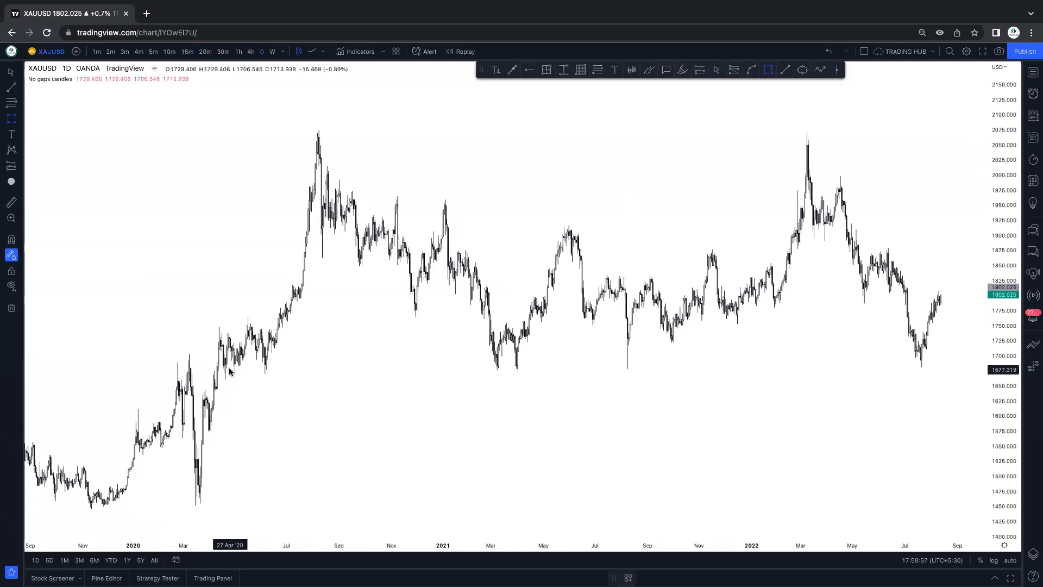
drag(219, 364, 922, 382)
drag(572, 431, 558, 431)
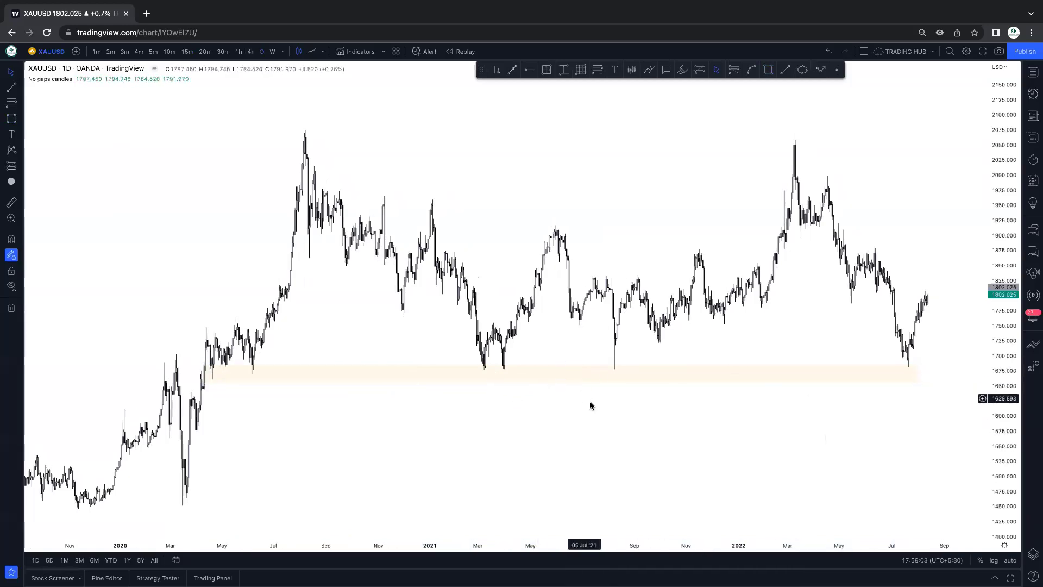
Brush red arcs under four lows at the cream zone, from mid-2020 to July 2022, and a dollar sign below the zone.
click(655, 73)
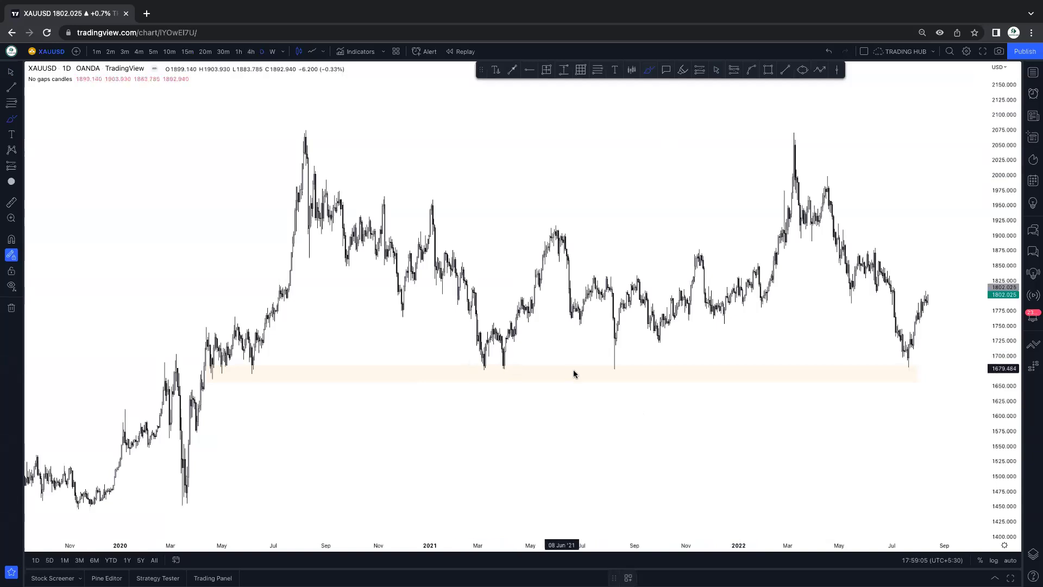
drag(477, 371, 494, 371)
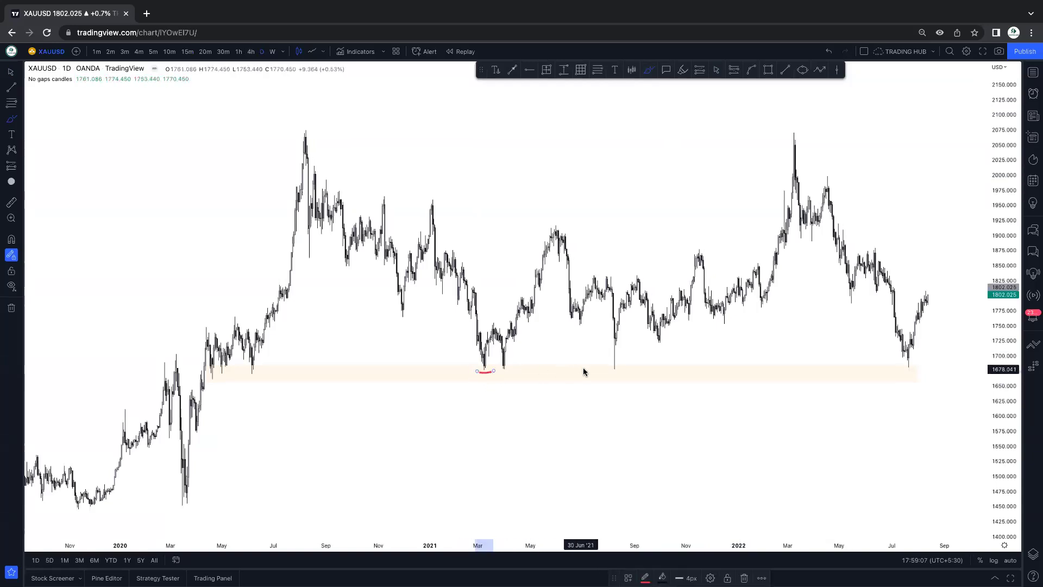
drag(589, 371, 617, 373)
drag(888, 367, 917, 369)
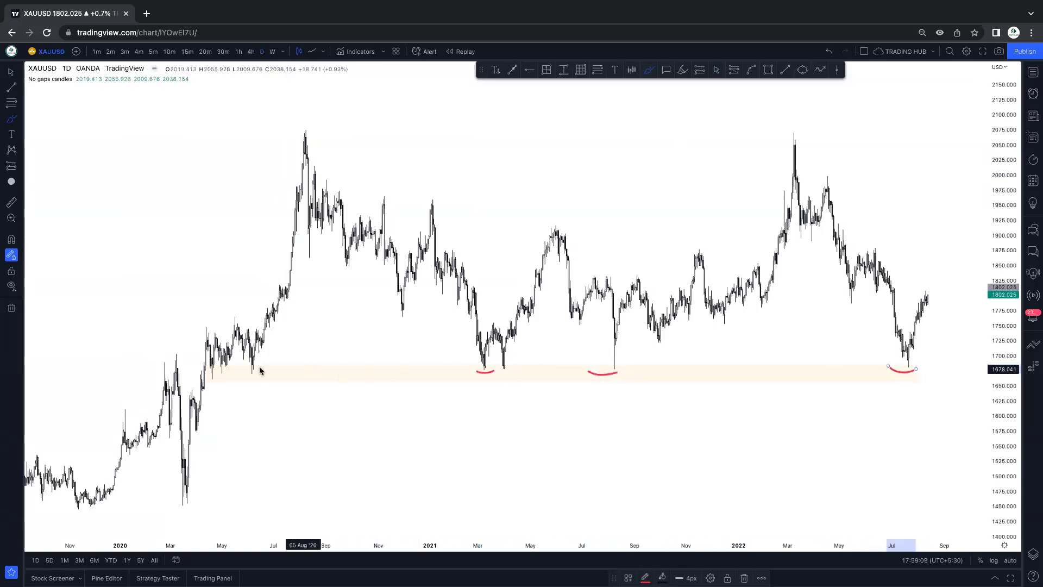
drag(246, 369, 280, 373)
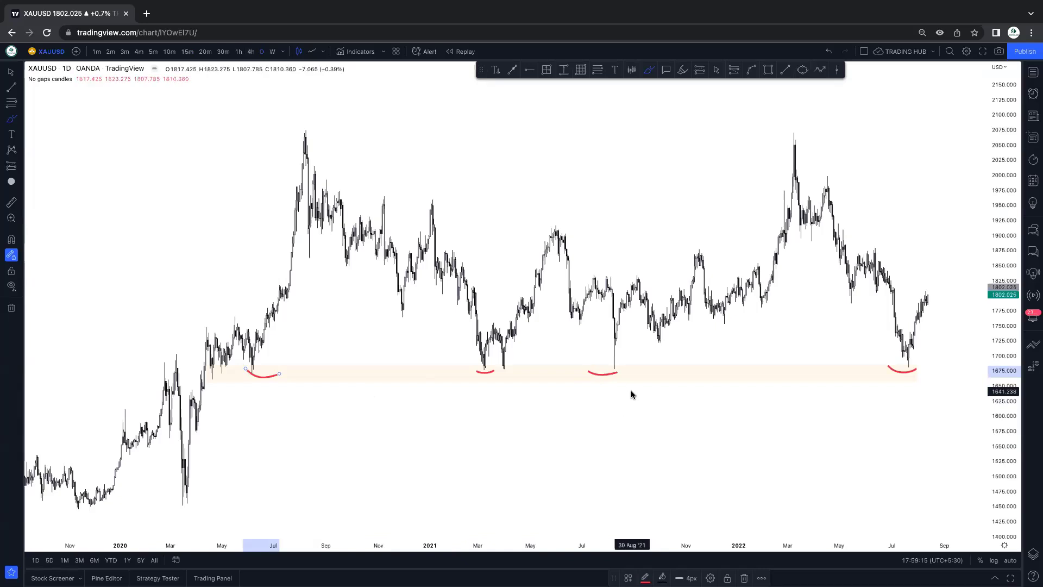
mouse_move(560, 389)
mouse_down()
mouse_move(565, 403)
mouse_move(550, 407)
mouse_move(560, 414)
mouse_up()
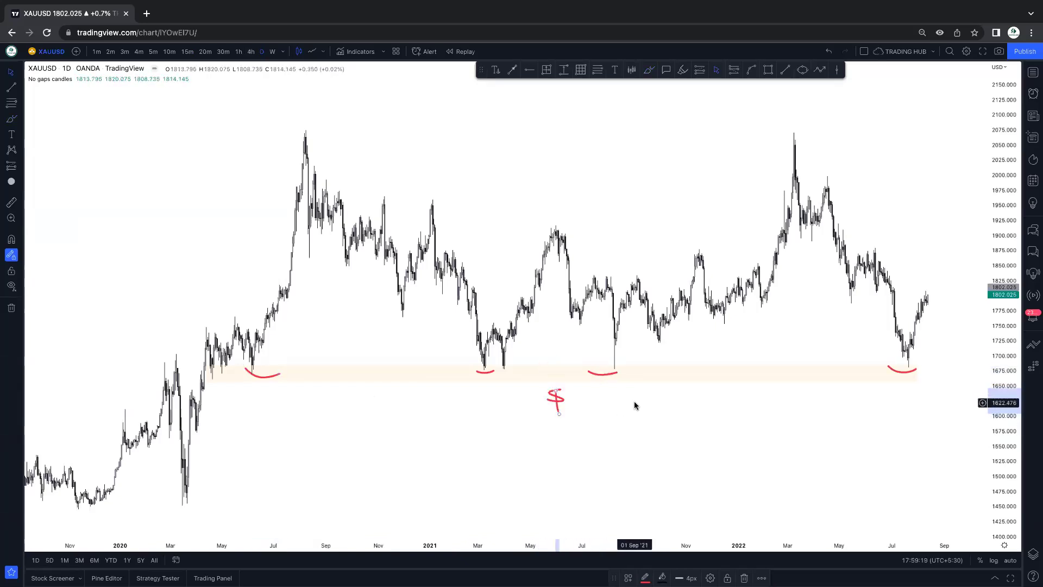
click(536, 376)
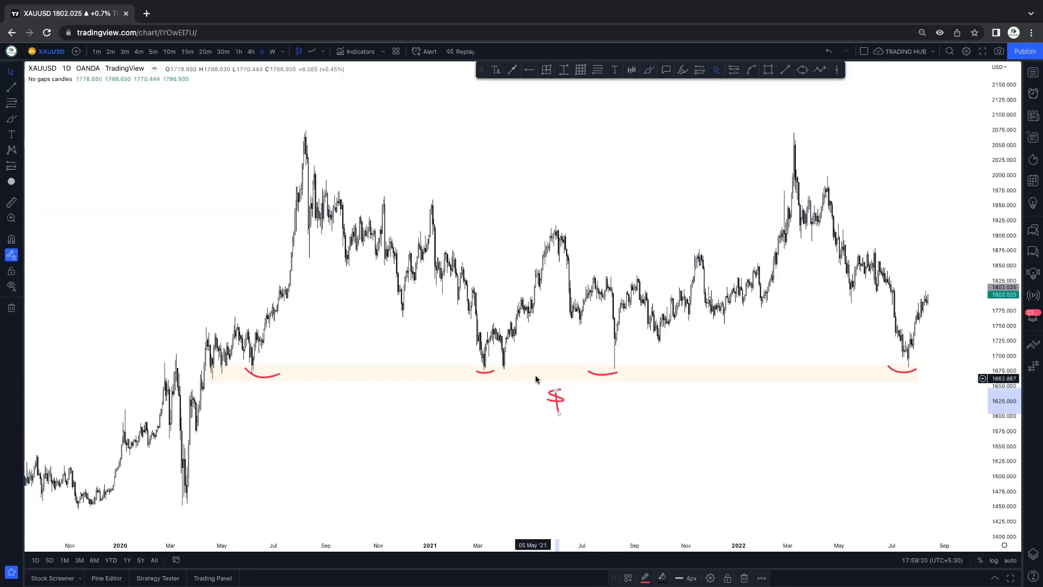
click(789, 401)
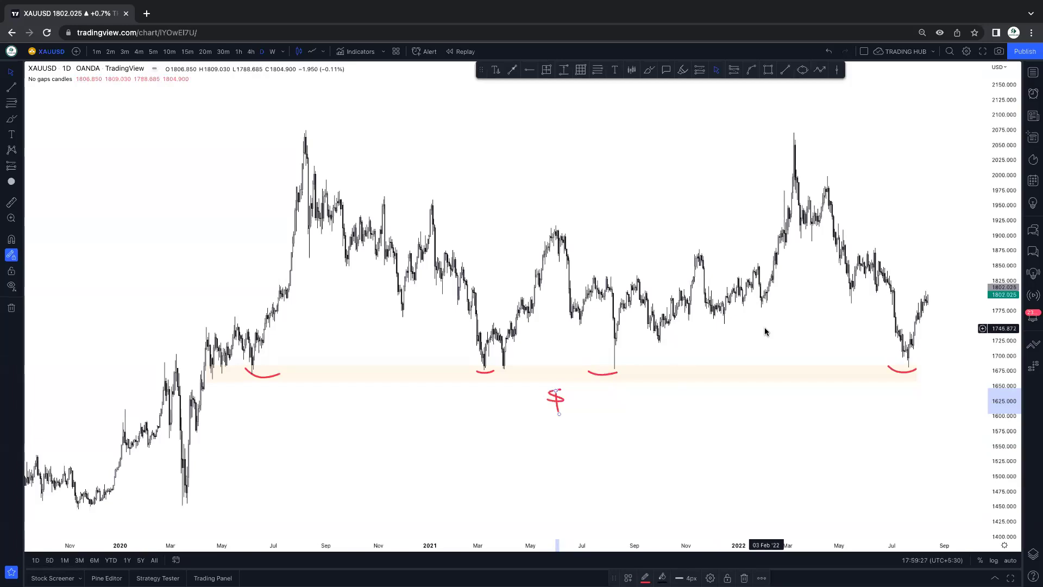
Circle the March and August 2021 lows in red, undo a rising stroke after them, and mark the July 2022 low.
drag(765, 332, 613, 326)
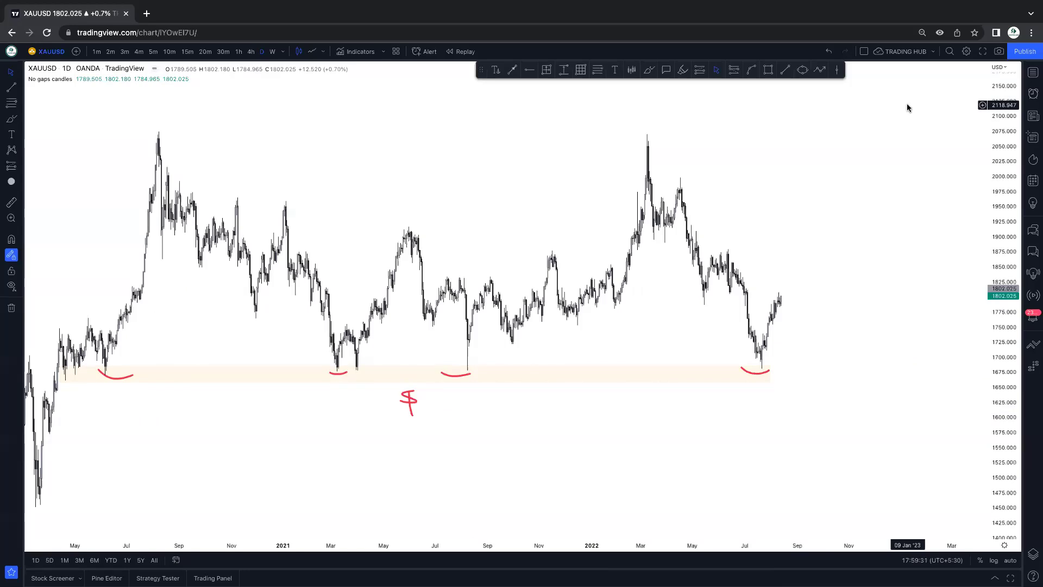
scroll(946, 154, down, 3)
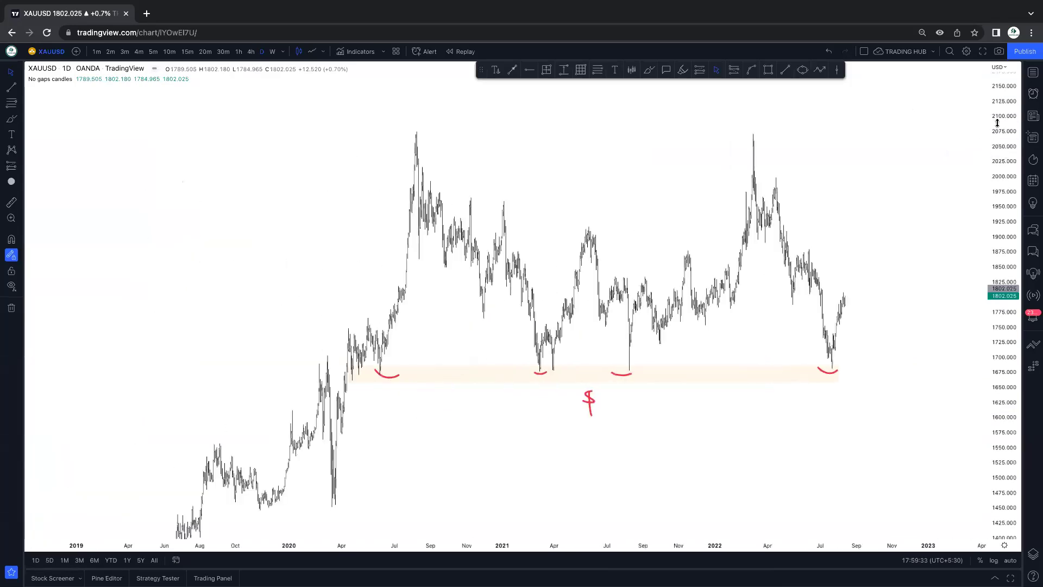
drag(568, 318, 489, 320)
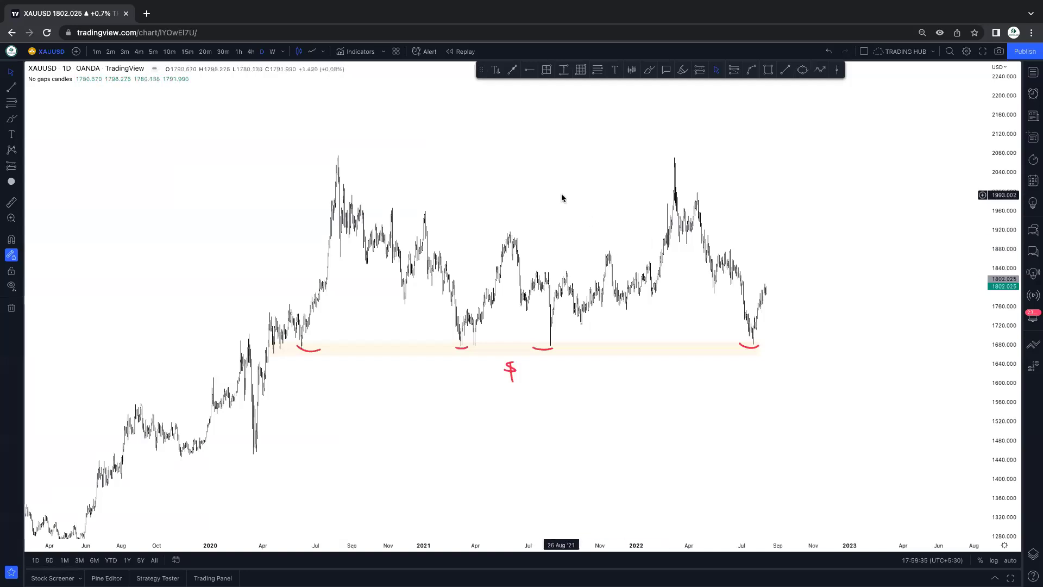
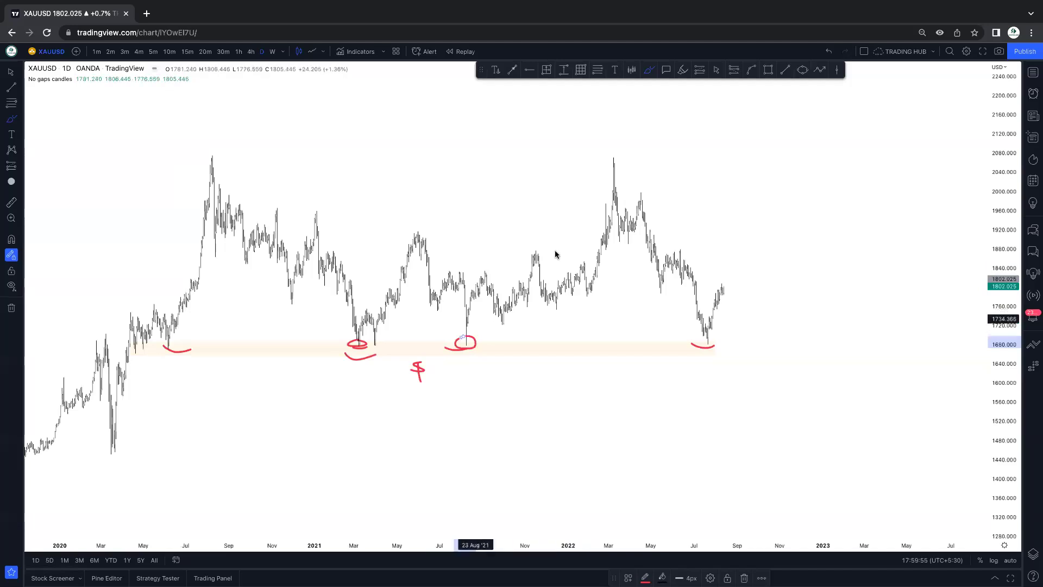
drag(506, 294, 583, 232)
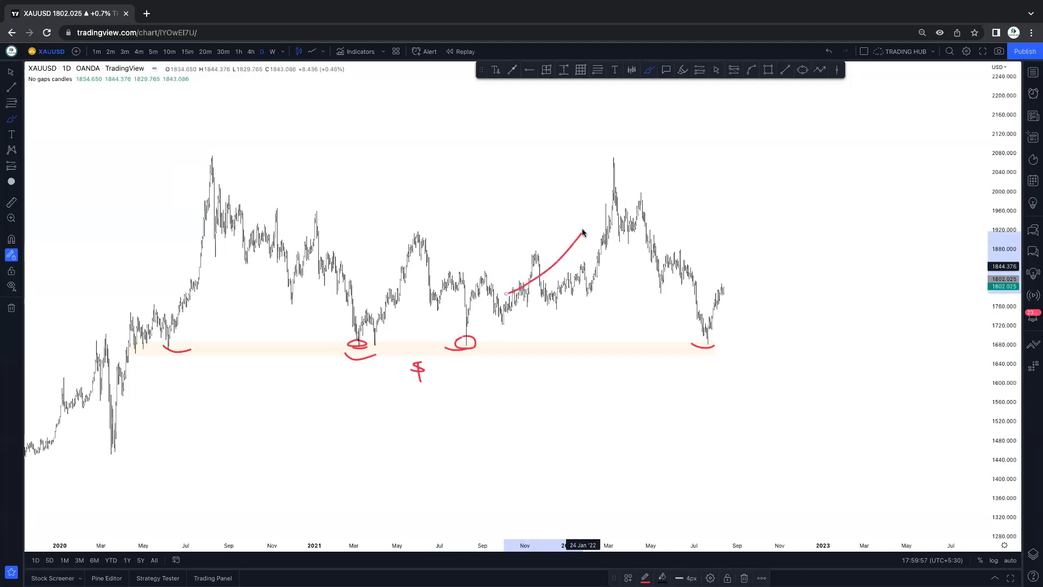
key(ctrl+z)
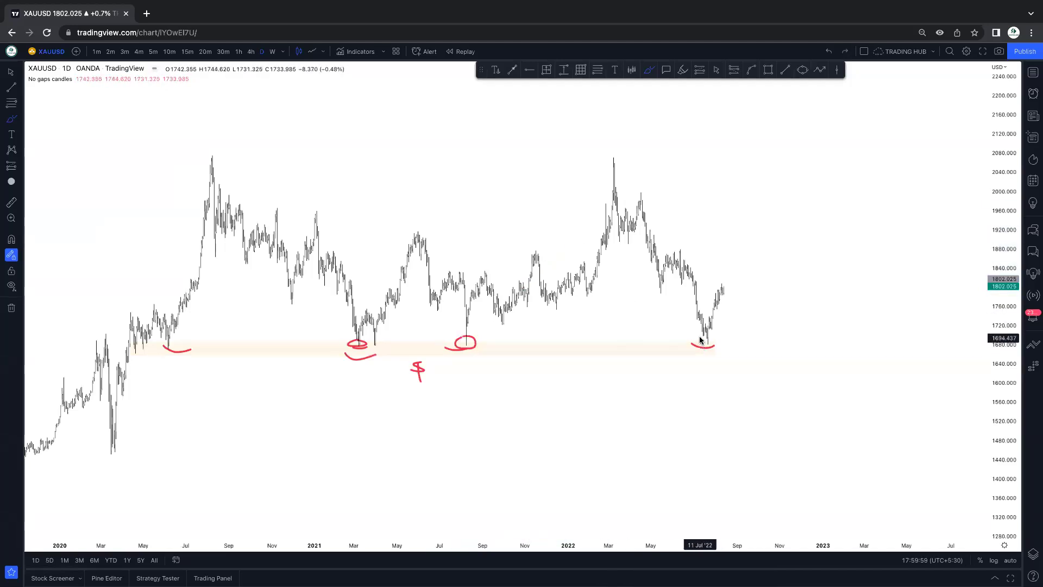
drag(701, 340, 713, 336)
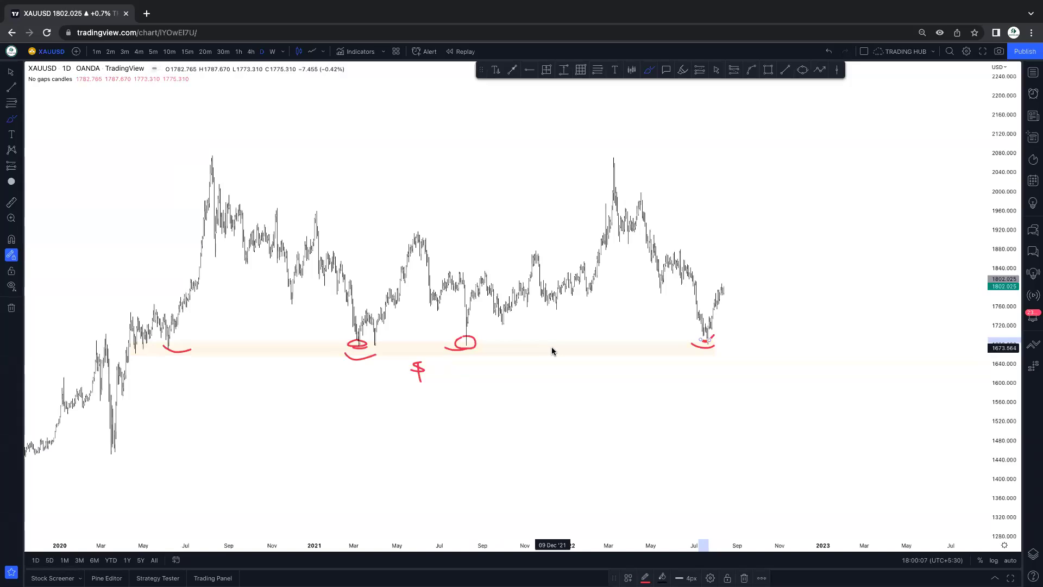
Brush a projected path from the latest price down to about 1580, up to 1965, back to 1865 and up to 2200.
scroll(552, 351, up, 2)
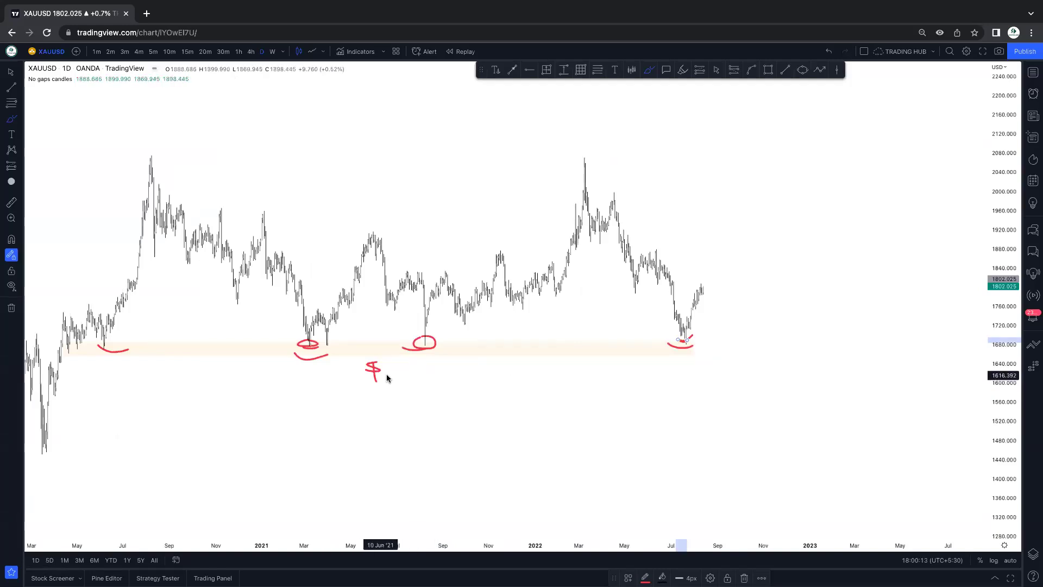
mouse_move(701, 293)
mouse_down()
mouse_move(744, 398)
mouse_move(778, 206)
mouse_move(797, 254)
mouse_move(862, 96)
mouse_up()
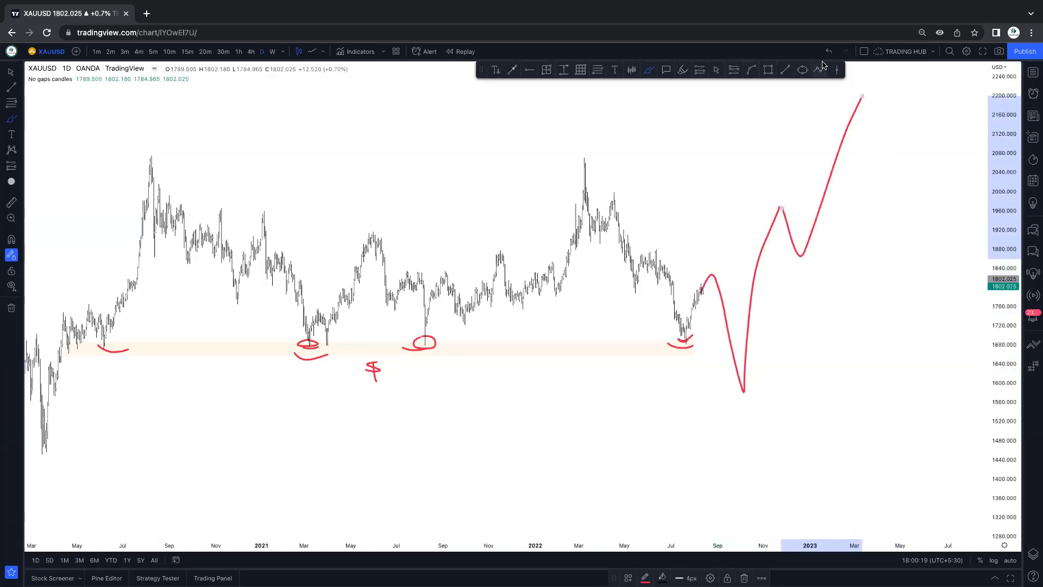
Remove all drawings from the XAUUSD chart.
right_click(679, 172)
mouse_move(707, 338)
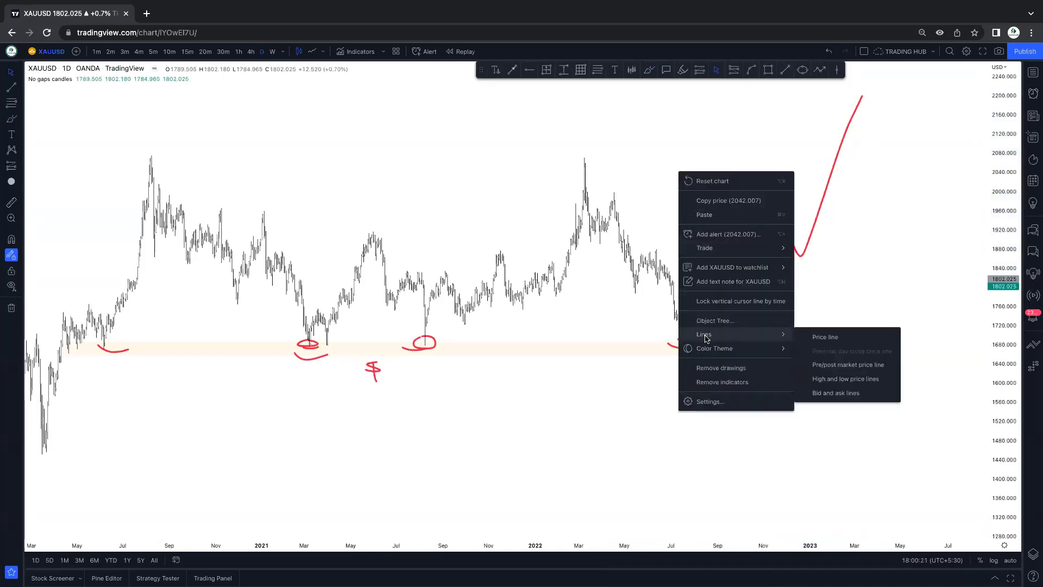
click(707, 366)
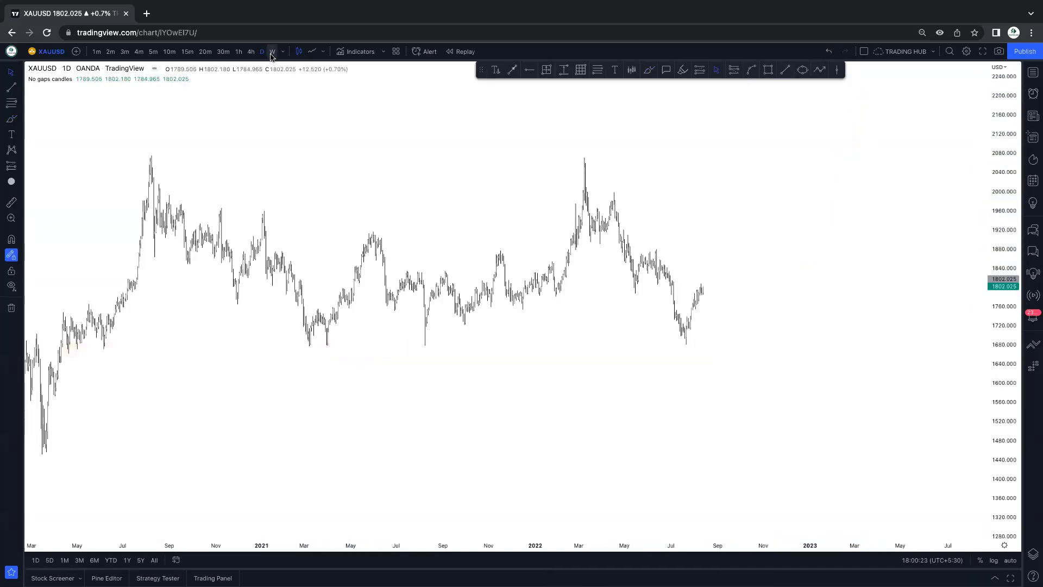
Set the XAUUSD chart to the weekly timeframe with the 2018 to 2022 price action in view.
text(1W)
key(Return)
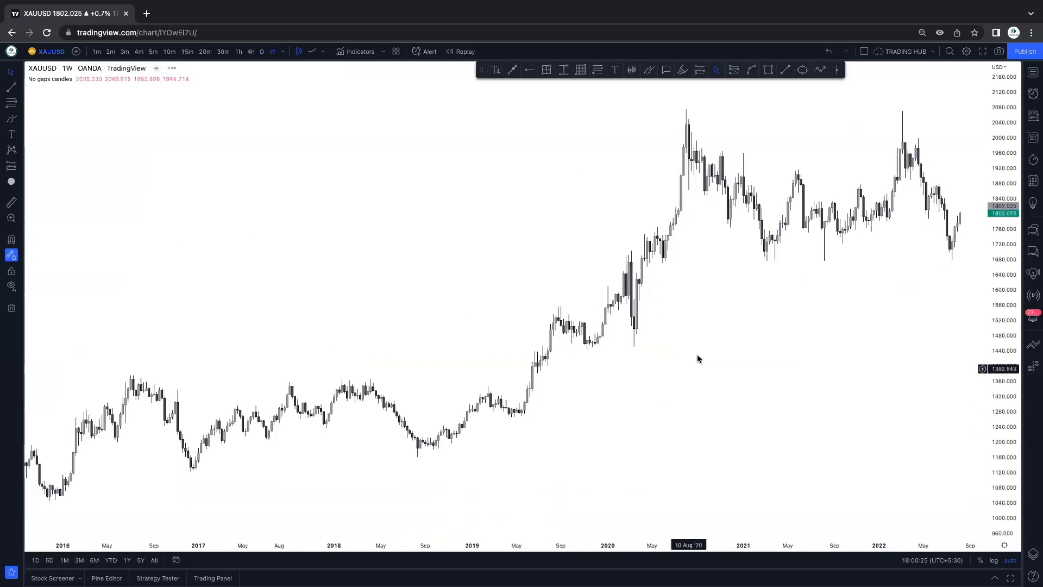
drag(943, 291, 722, 376)
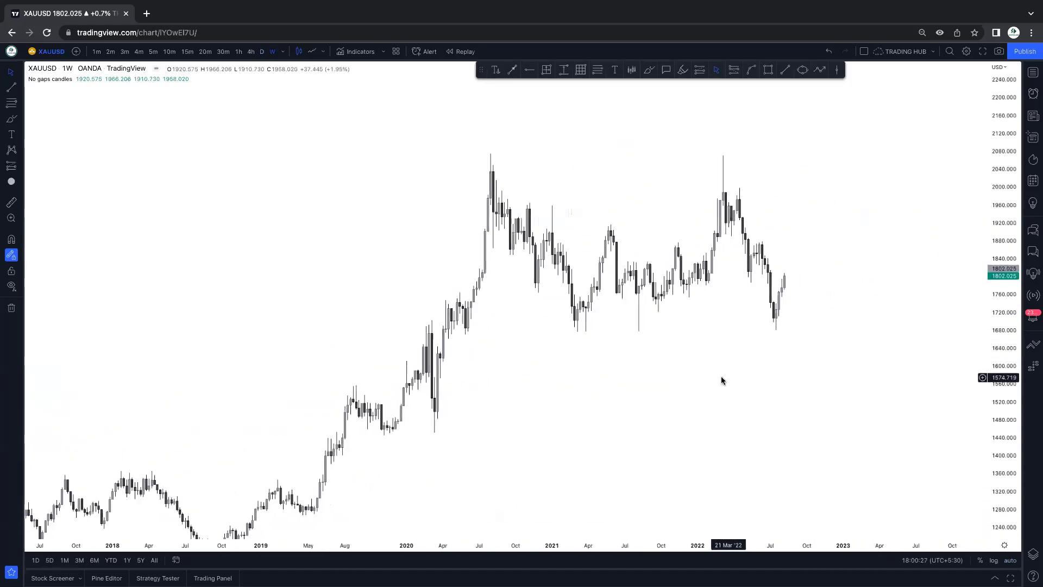
Draw a rectangle along the weekly range lows from April 2020 to July 2022, between about 1692 and 1652.
scroll(832, 268, right, 3)
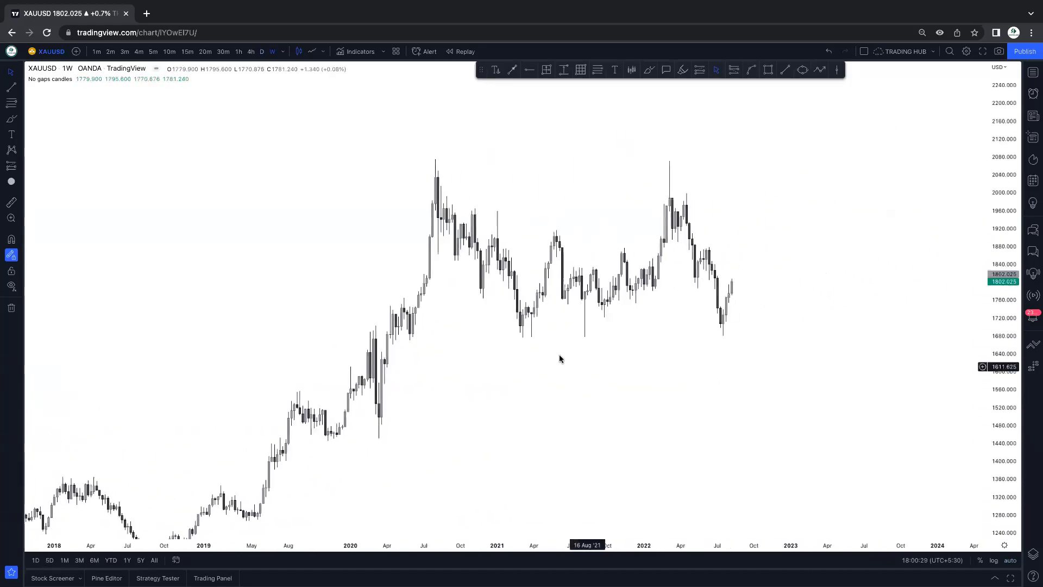
click(769, 71)
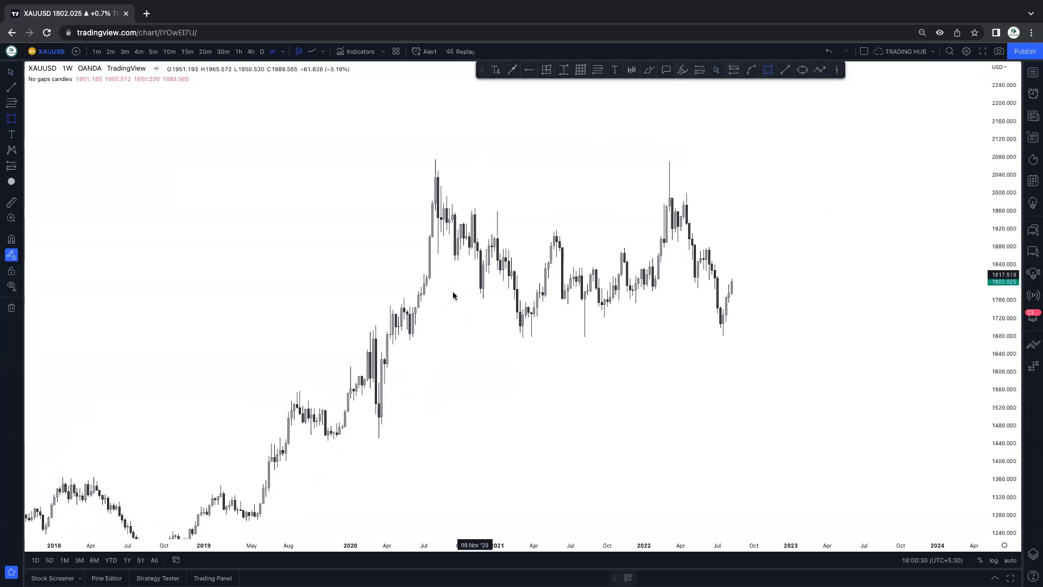
click(392, 330)
click(726, 344)
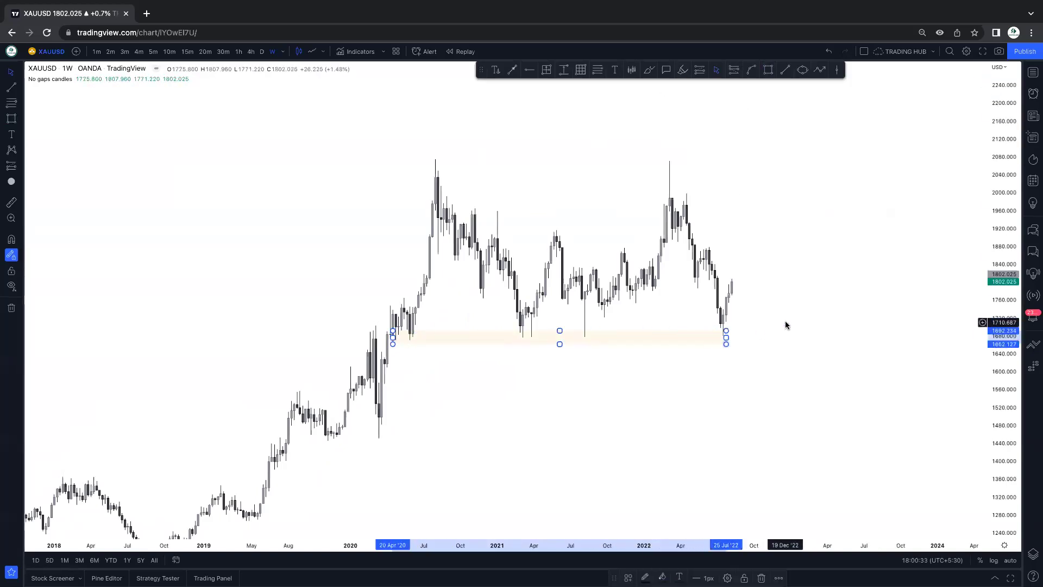
click(787, 324)
Draw a second rectangle below the range lows from April 2020 to October 2022 at about 1632–1572, apply the demand template and nudge it up slightly.
click(769, 71)
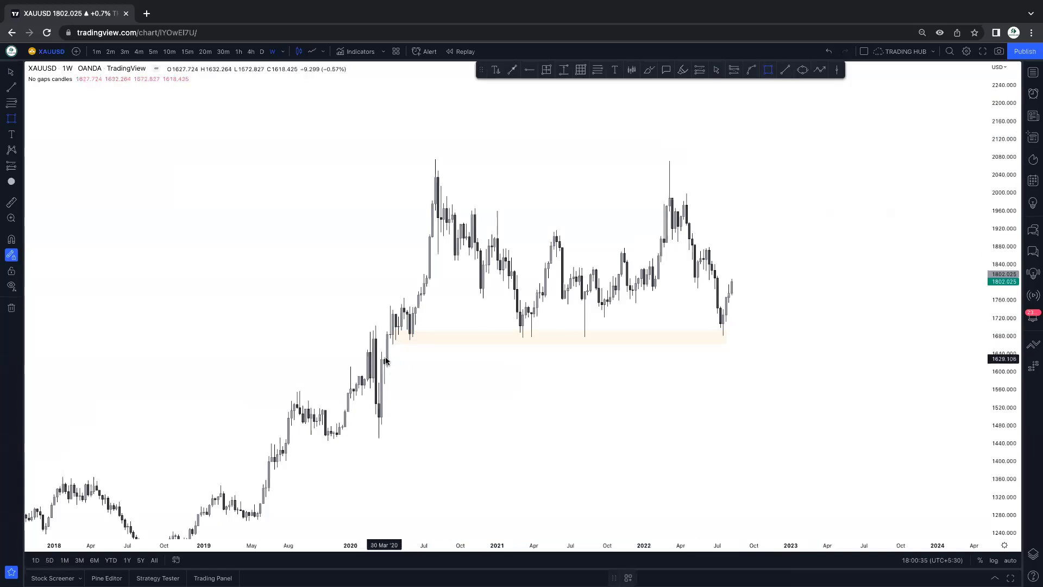
click(387, 357)
click(759, 386)
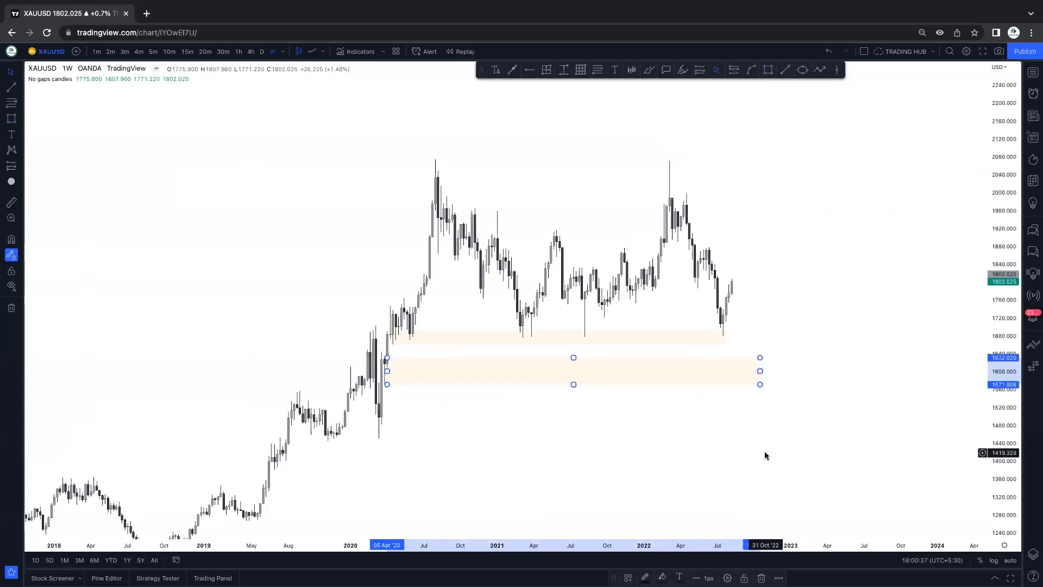
click(629, 577)
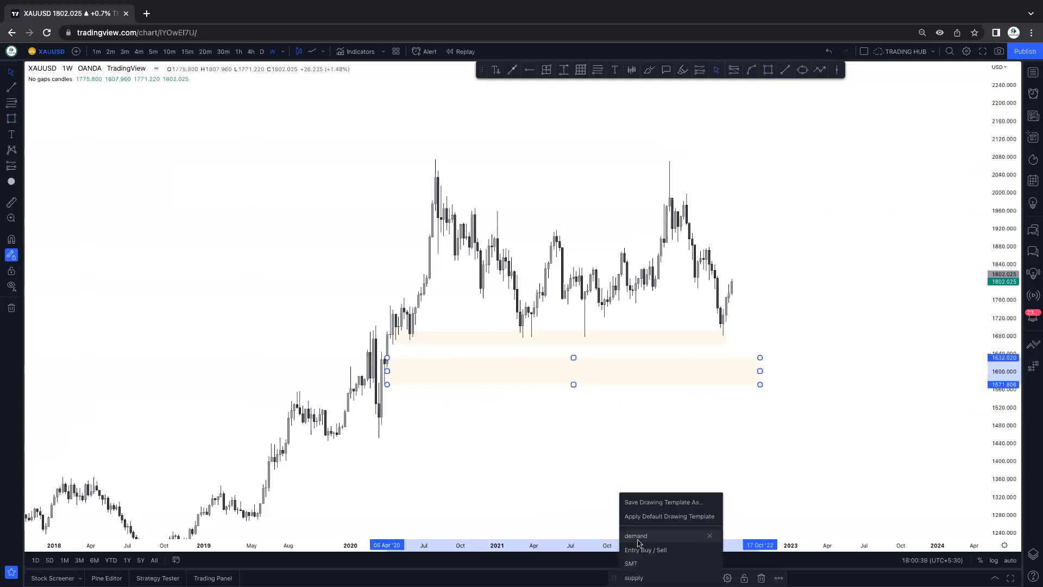
click(637, 537)
drag(529, 369, 526, 368)
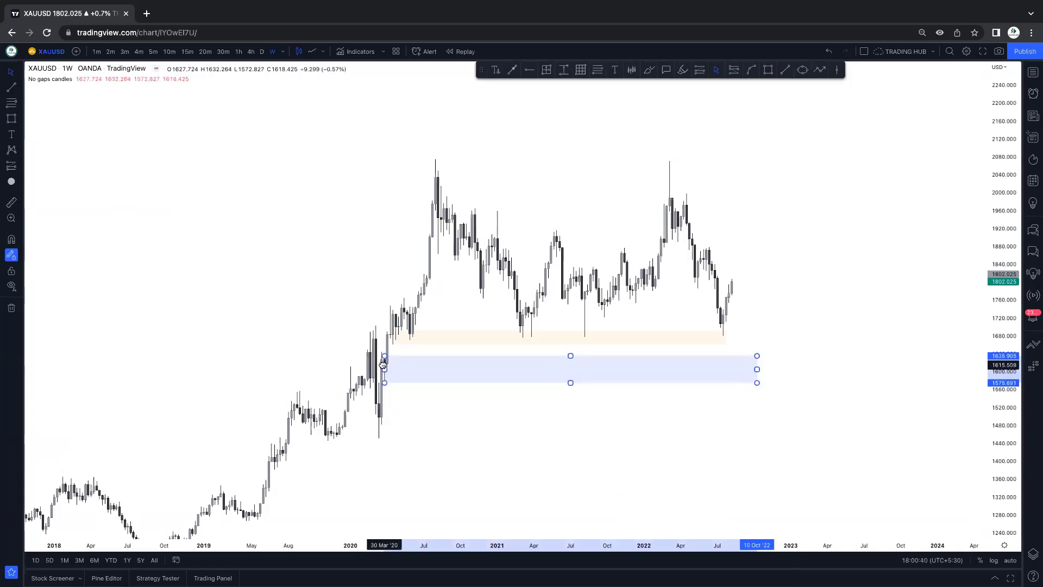
click(449, 451)
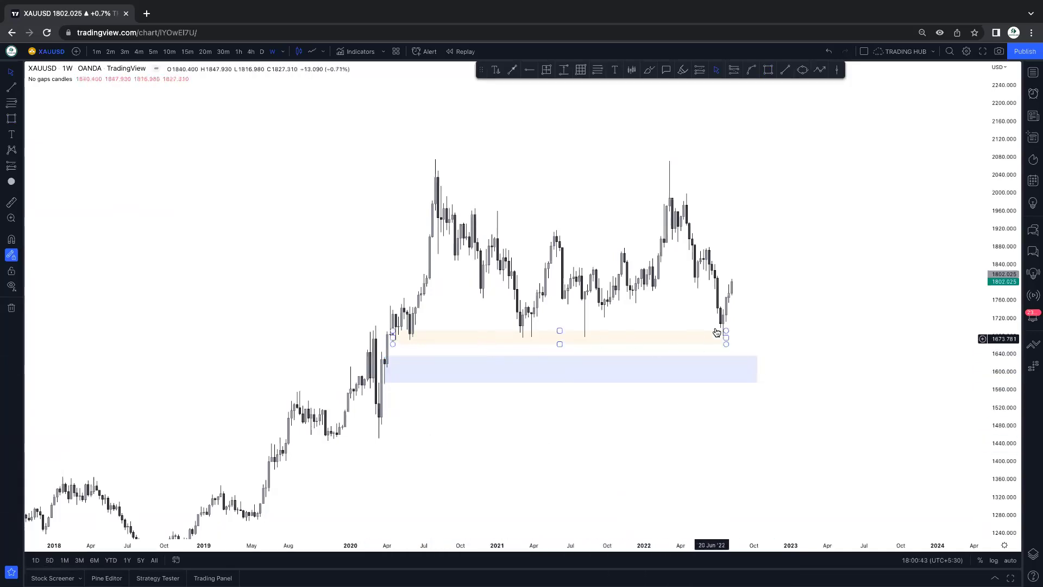
Draw a projected path from the latest price up to about 1905, down to about 1620 and up to about 2150.
click(820, 70)
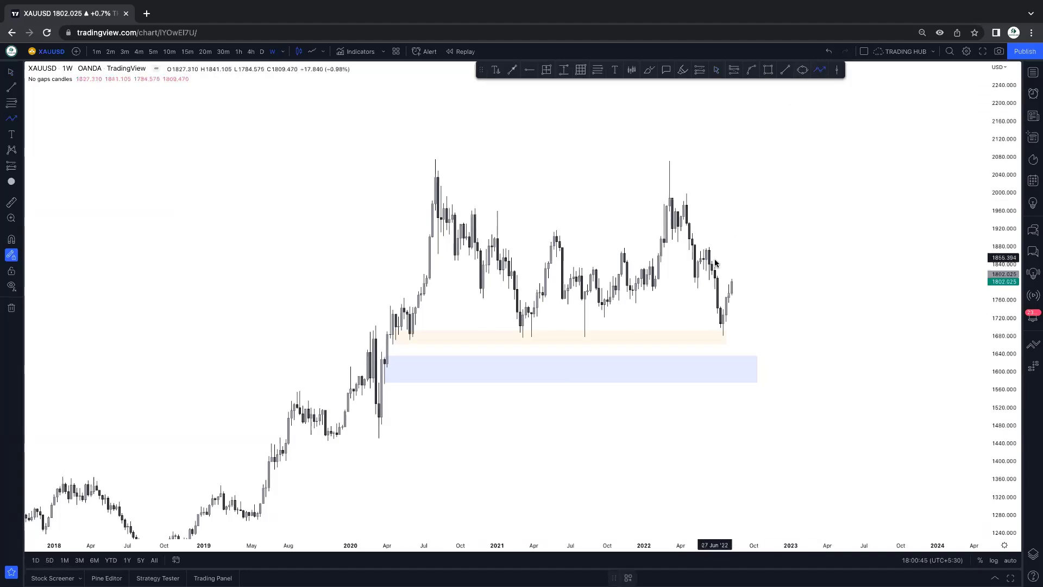
click(732, 279)
click(746, 234)
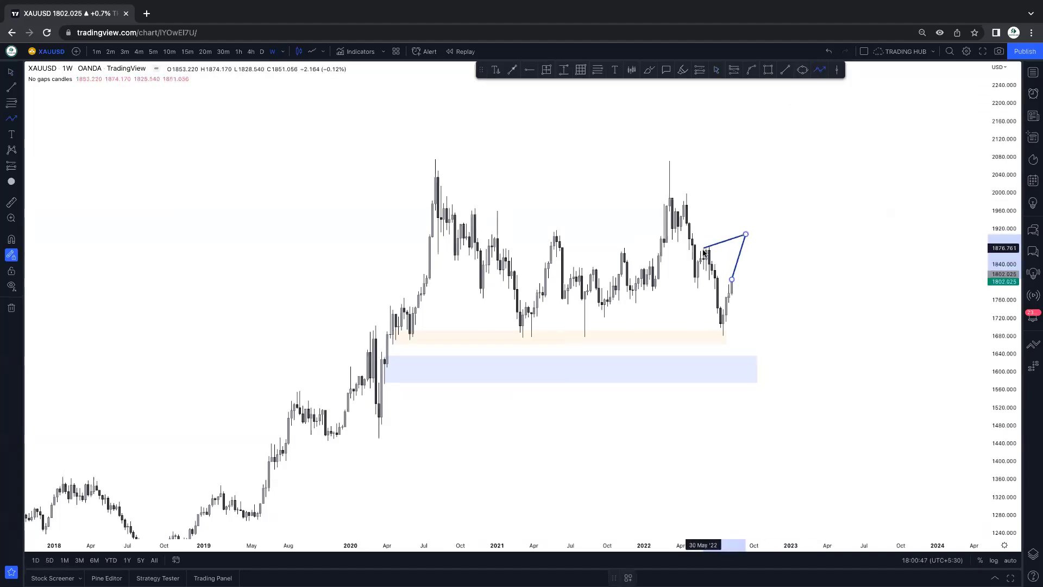
click(774, 362)
double_click(842, 126)
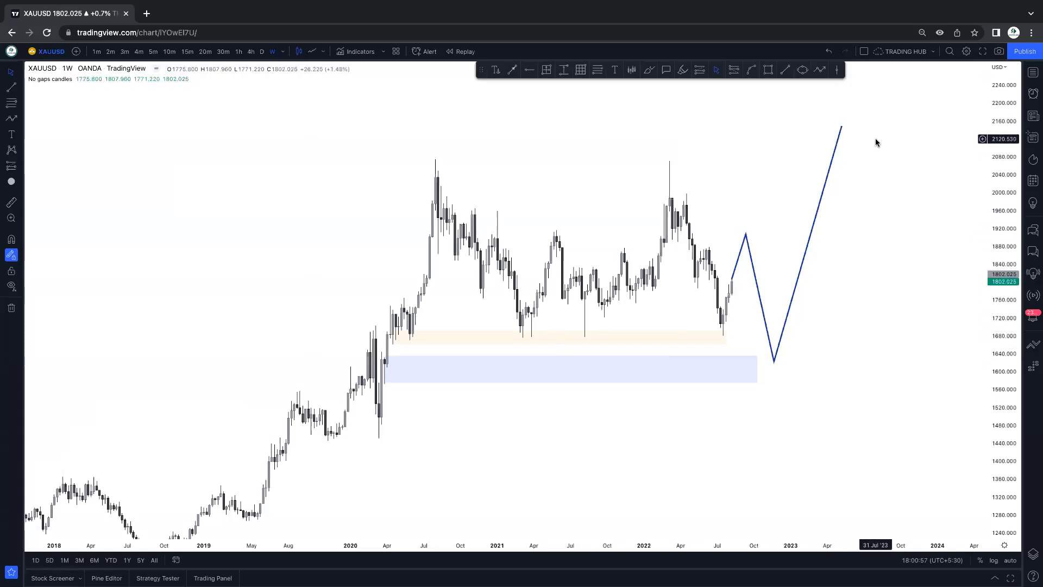
Draw a short horizontal trend line from the June 2022 high at about 1879 toward the projected path.
click(747, 235)
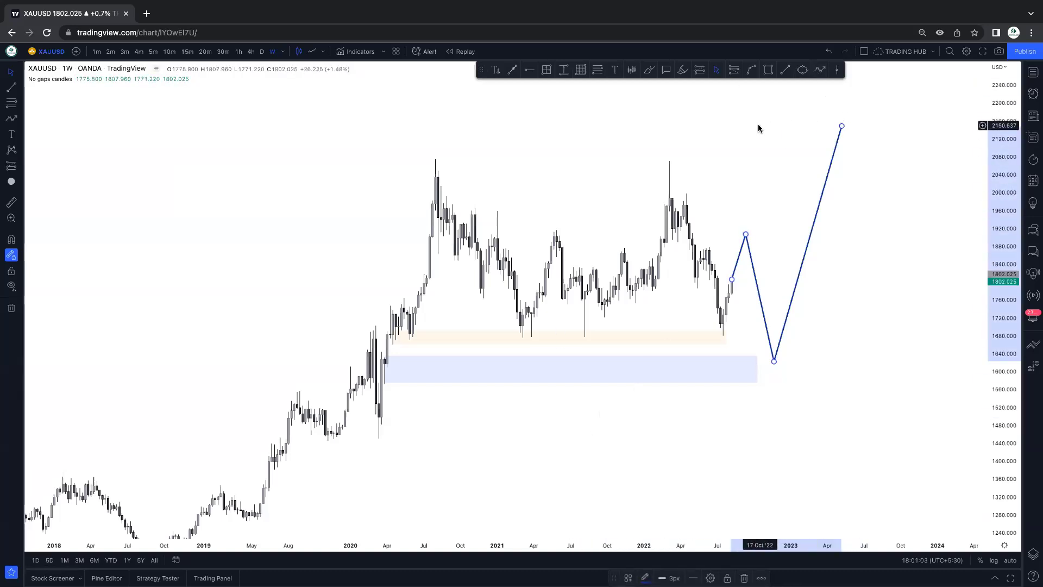
click(785, 70)
click(711, 247)
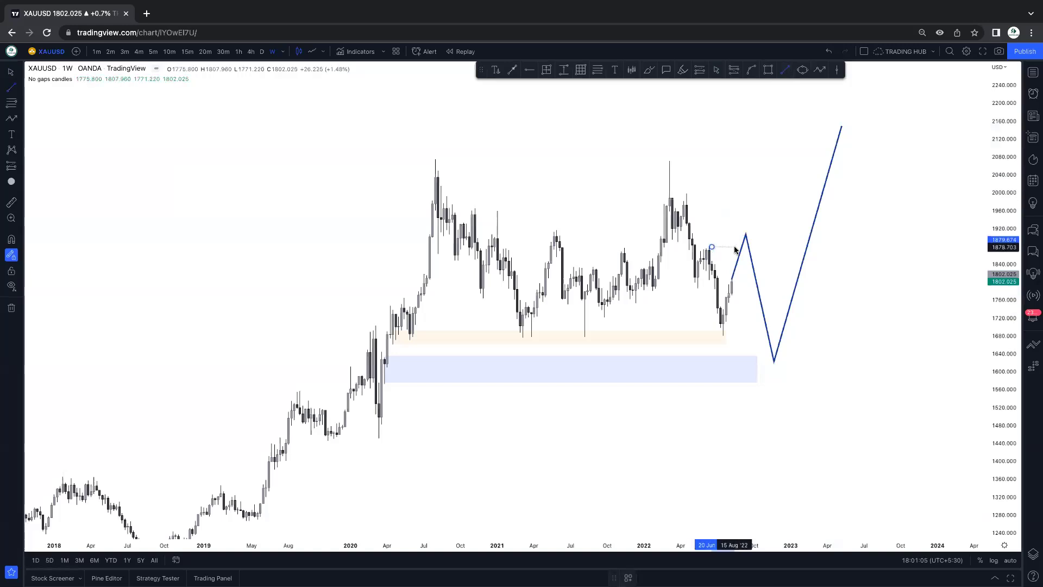
key(Escape)
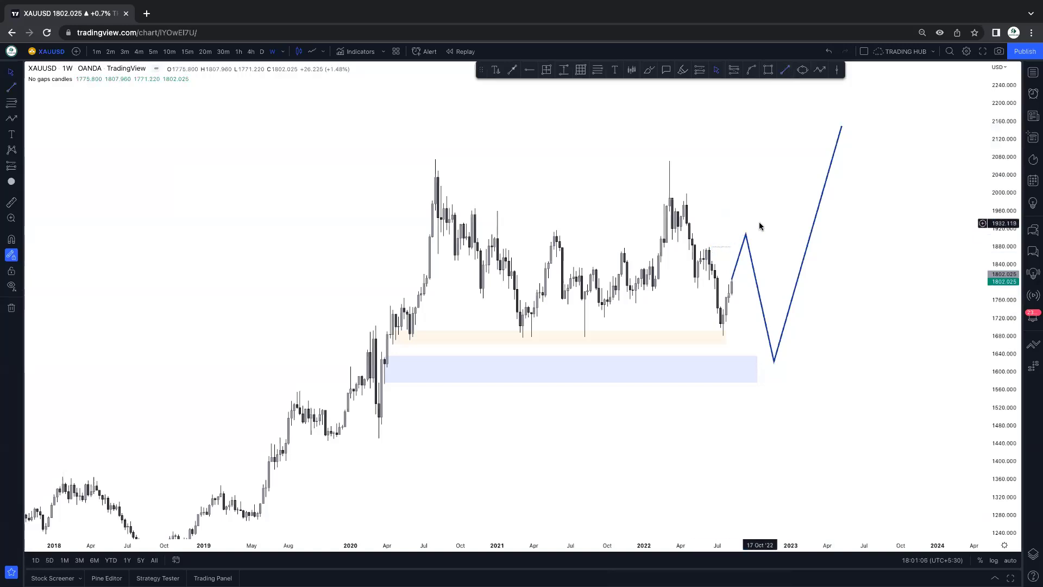
click(708, 247)
click(705, 229)
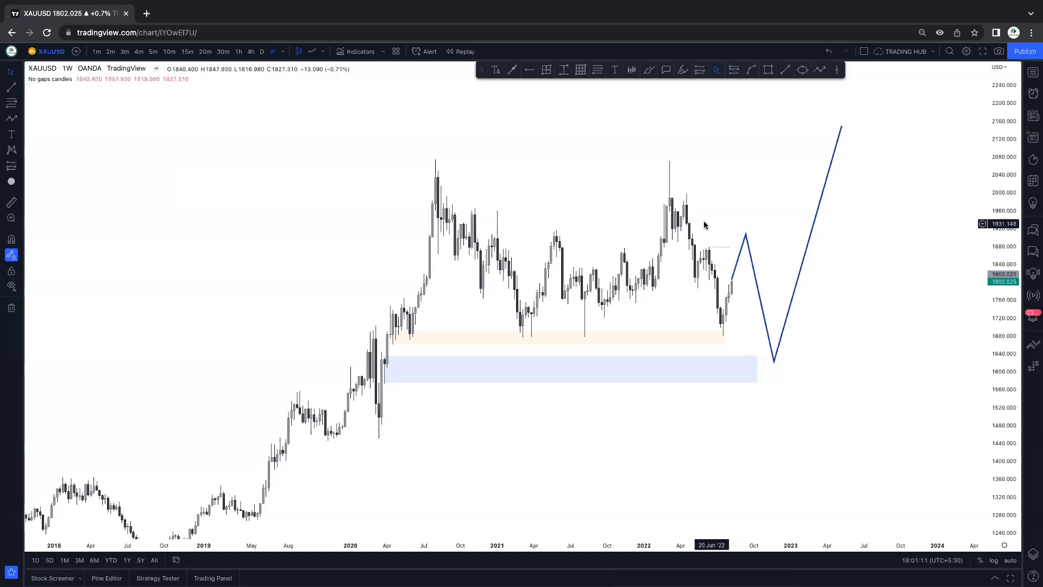
Draw a rectangle from April to September 2022 between about 1999 and 1924 and apply the supply template.
drag(687, 199, 752, 226)
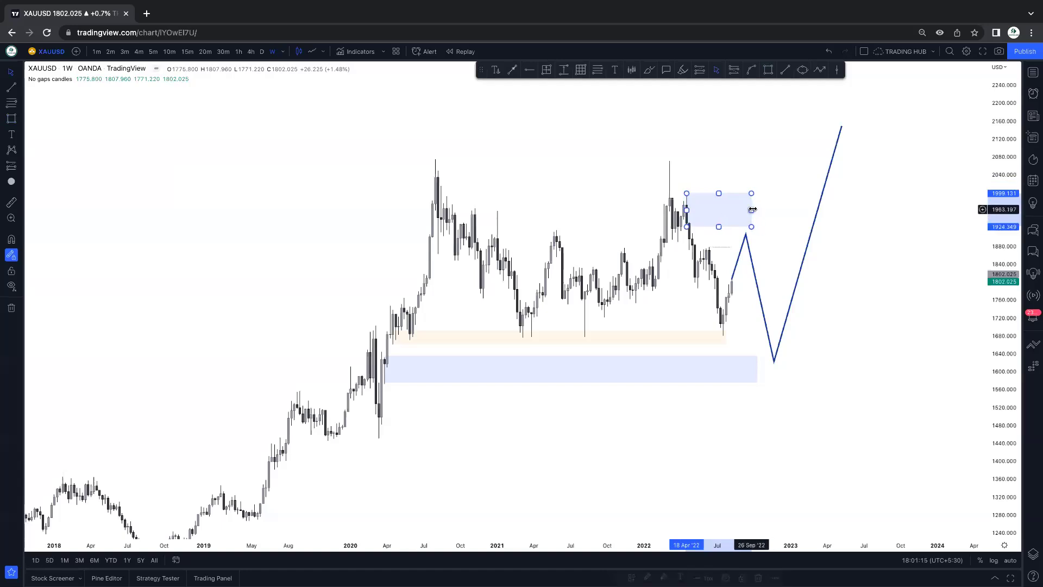
click(629, 578)
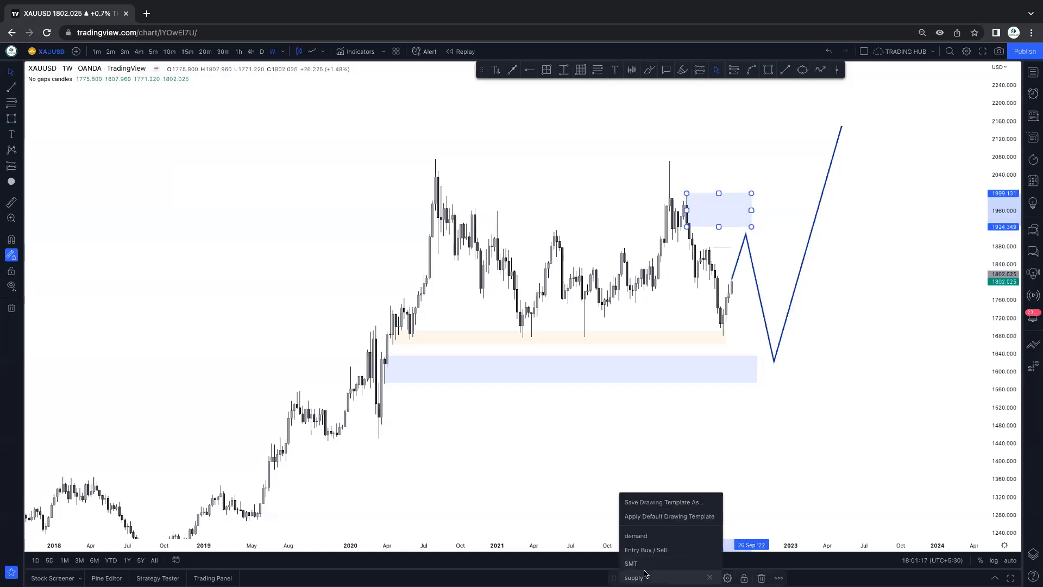
click(643, 565)
click(761, 423)
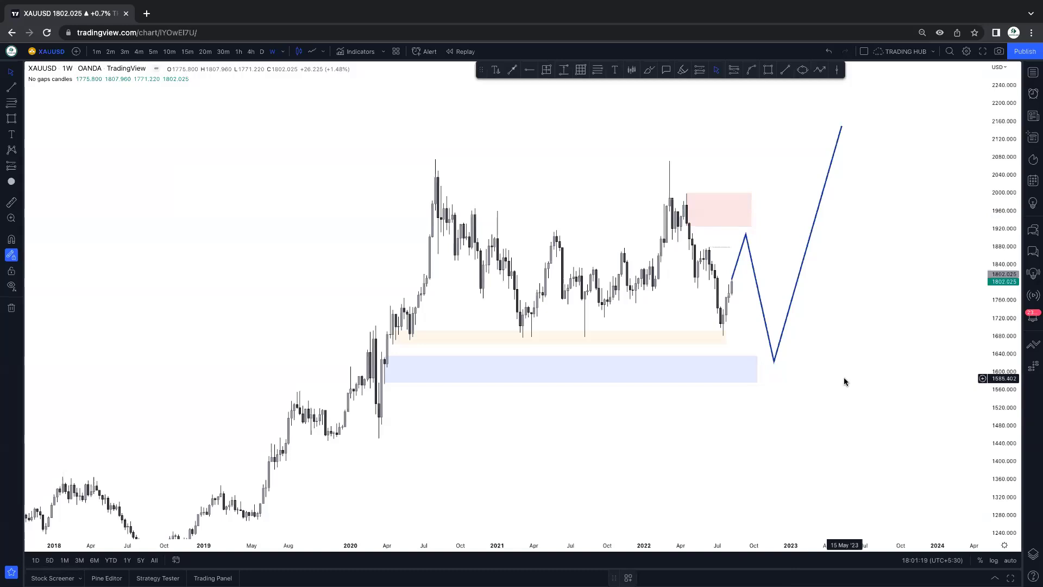
Raise the projected path's first peak to about 1923 and extend the demand zone's end to the path's low.
click(746, 235)
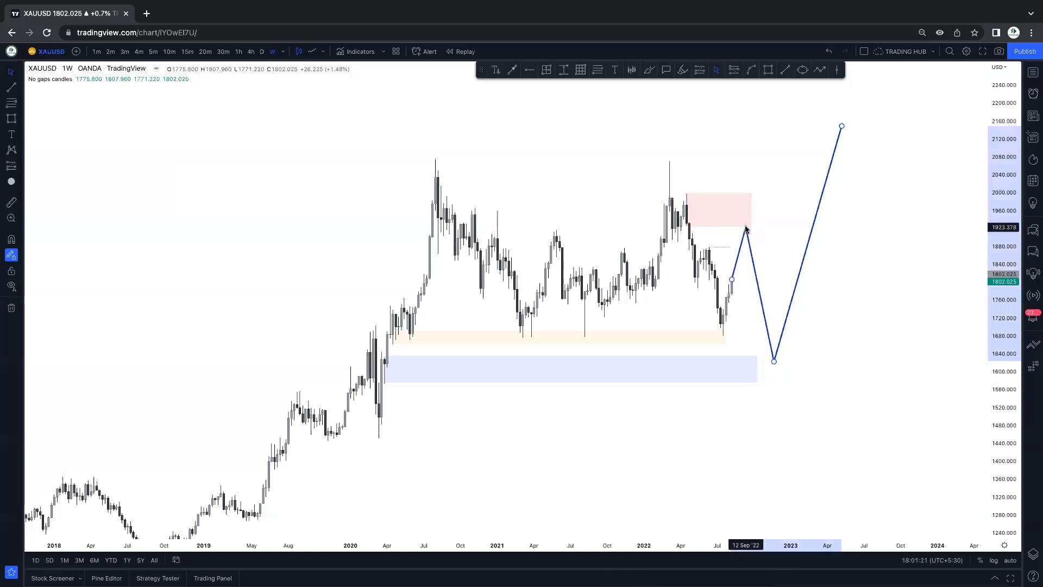
click(758, 222)
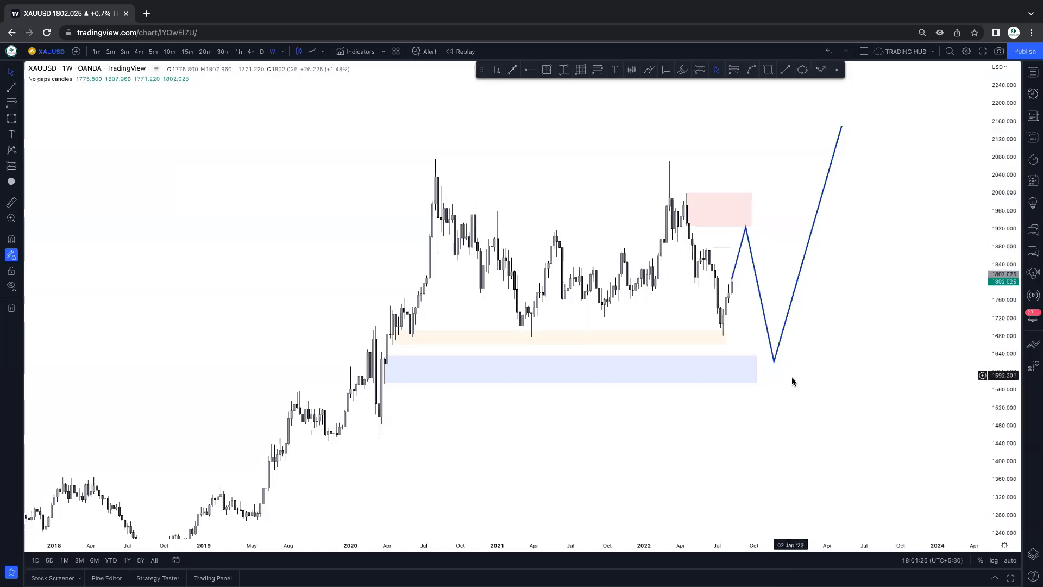
click(757, 369)
drag(757, 370, 775, 369)
click(848, 350)
click(722, 340)
click(628, 578)
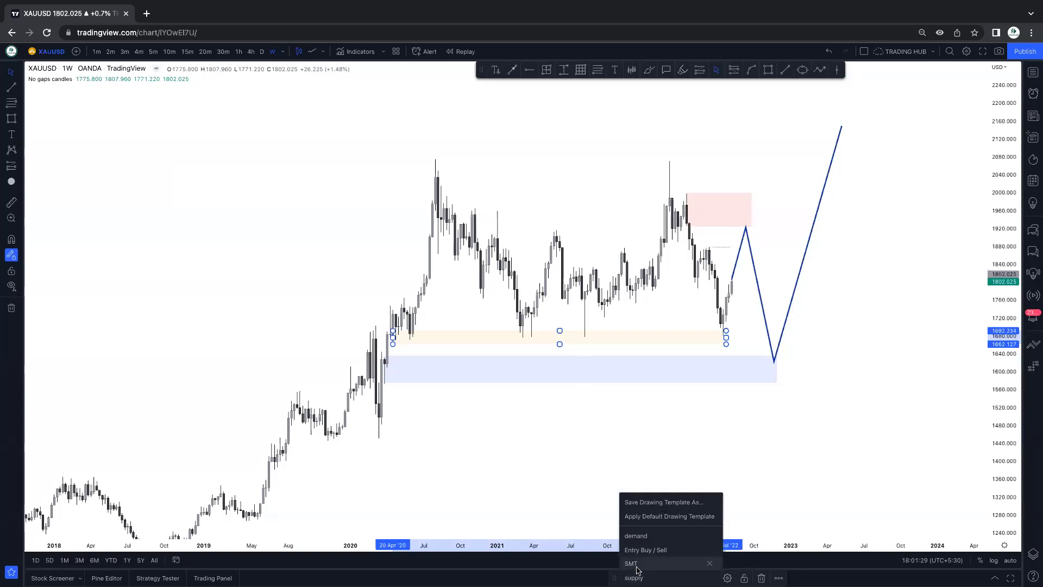
click(701, 404)
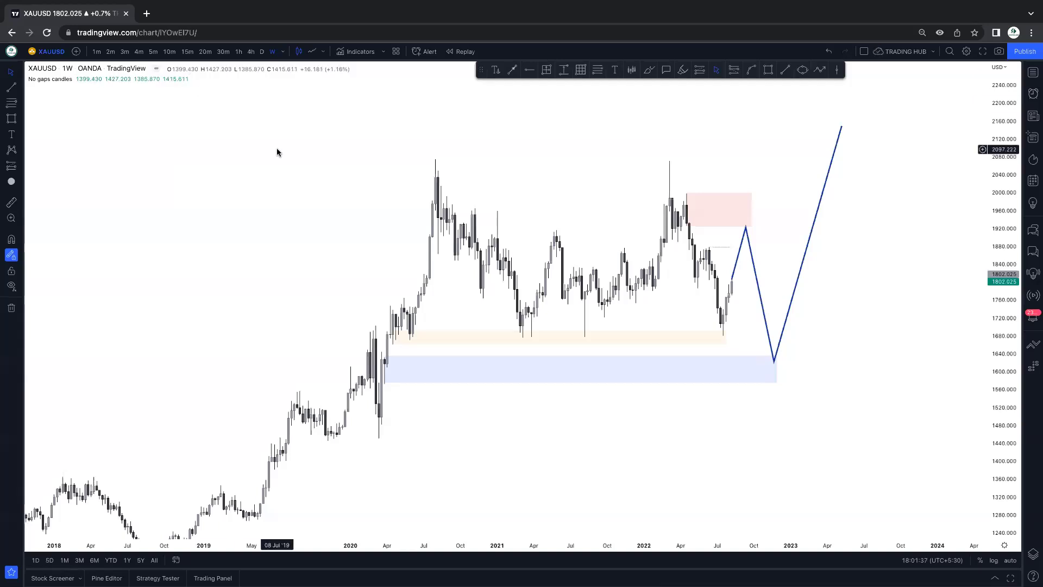
Set the XAUUSD chart to the 15-minute timeframe with the price action of 2 to 15 August 2022 in view.
click(189, 53)
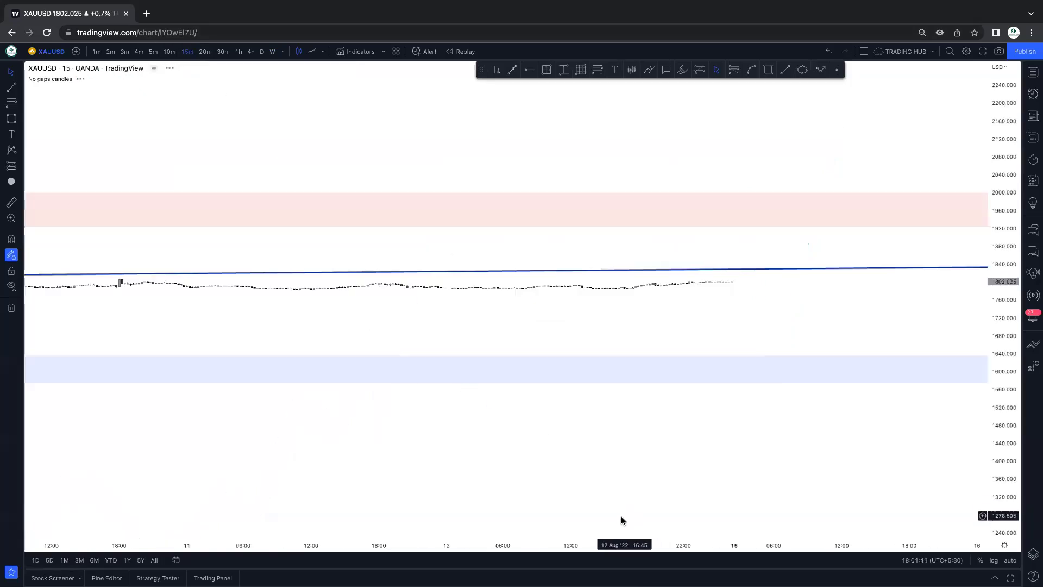
click(558, 520)
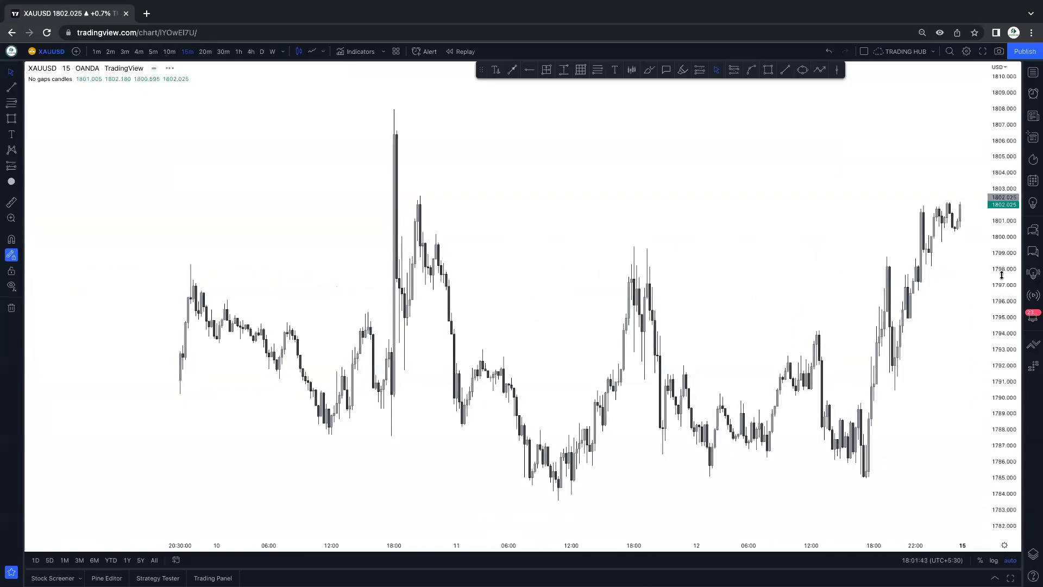
scroll(840, 387, down, 5)
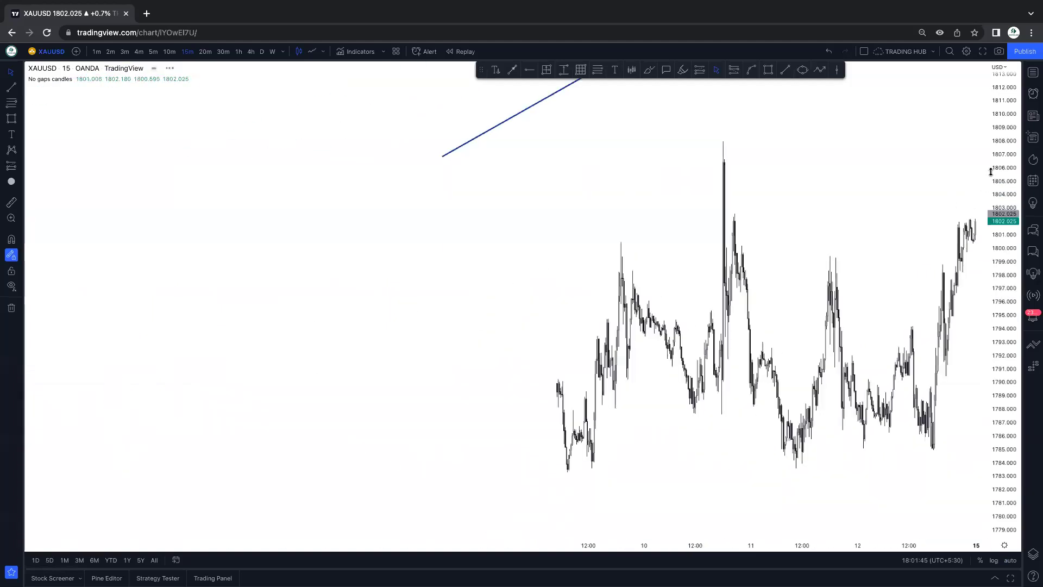
drag(640, 311, 549, 272)
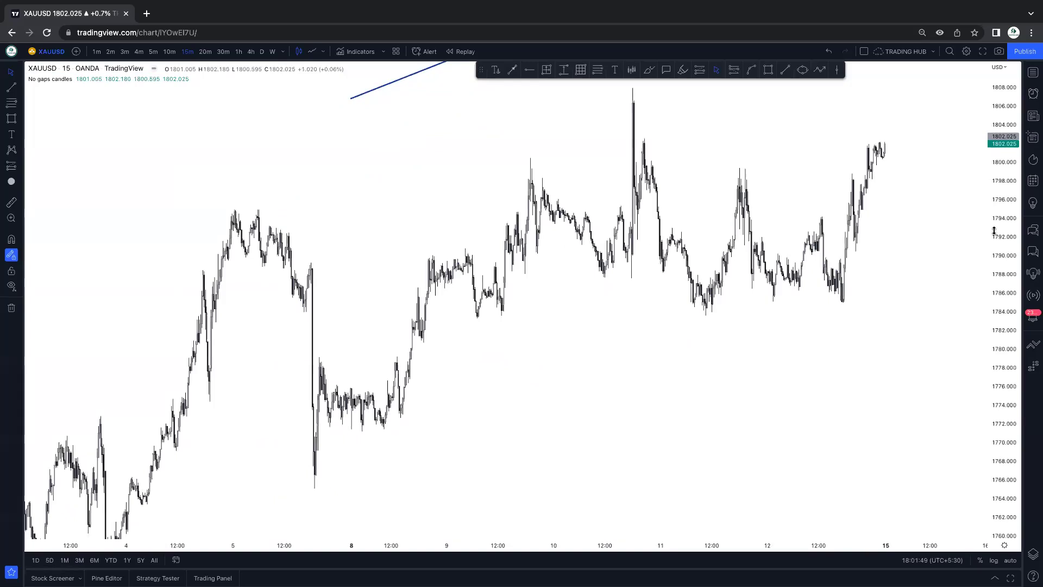
scroll(679, 379, left, 5)
scroll(666, 369, left, 8)
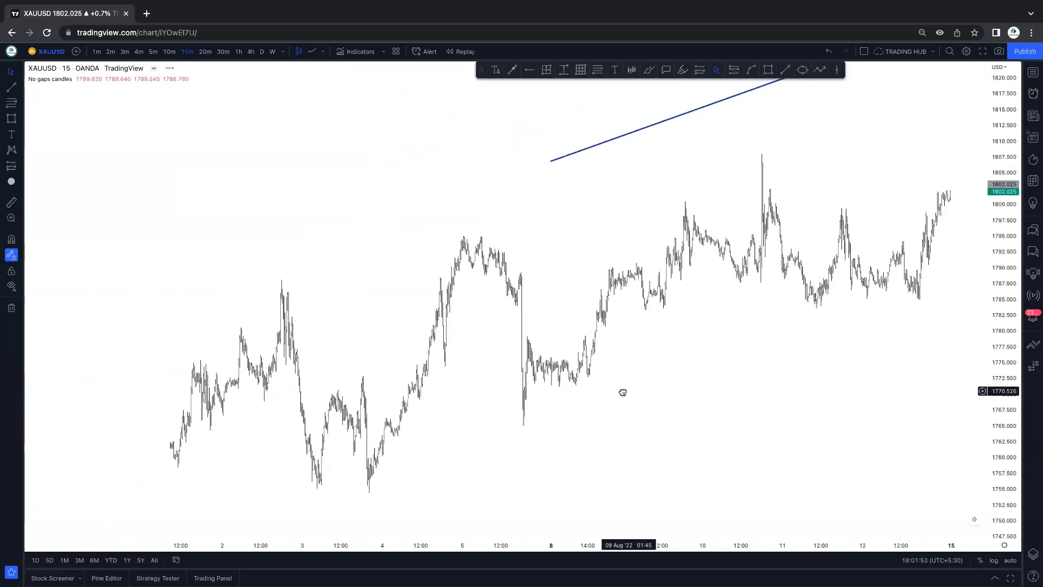
Draw a horizontal trend line from the 5 August high at about 1794.9 across to 8 August.
scroll(623, 392, right, 5)
click(785, 70)
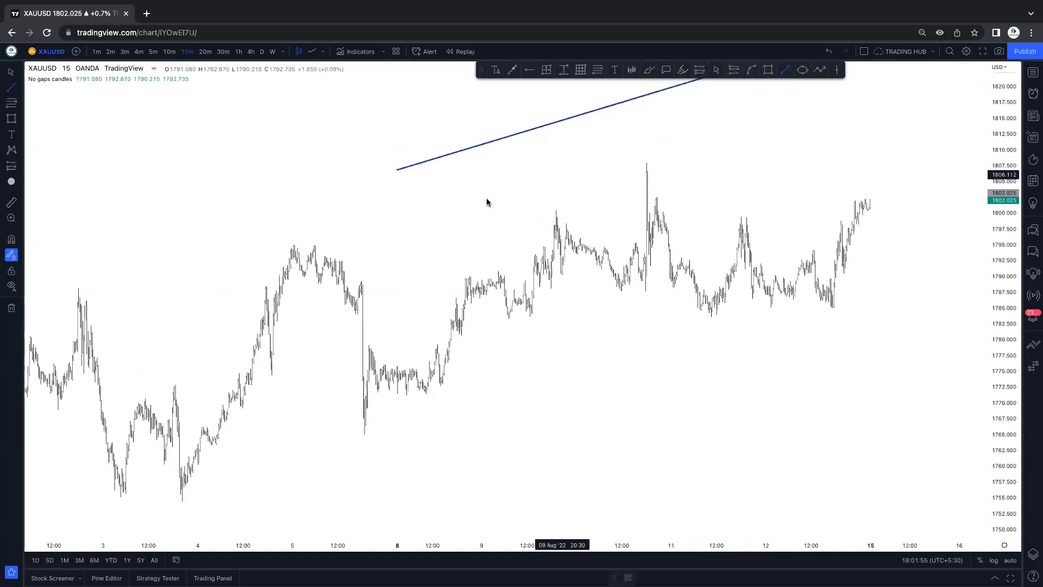
click(314, 247)
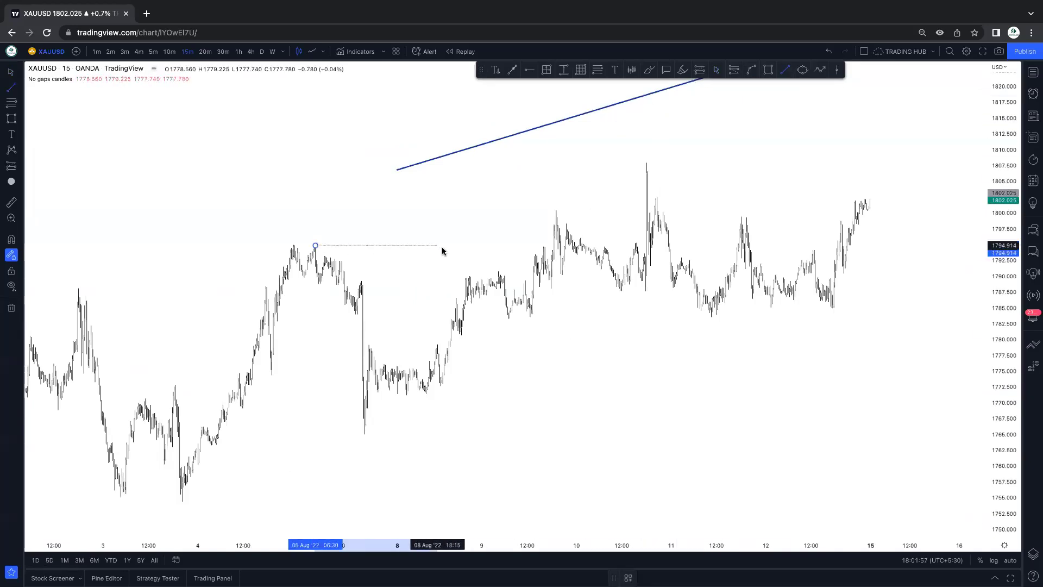
click(468, 247)
Highlight the pullbacks of 5–8 August, early 9 August and 9–10 August with falling pink highlighter strokes.
scroll(467, 247, right, 6)
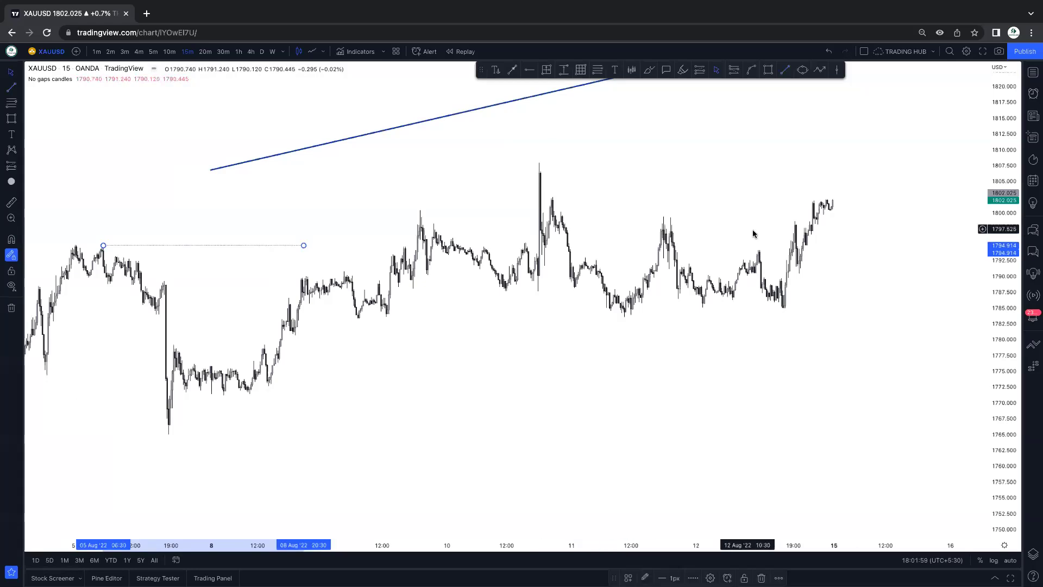
drag(1001, 247, 1001, 228)
scroll(552, 369, left, 5)
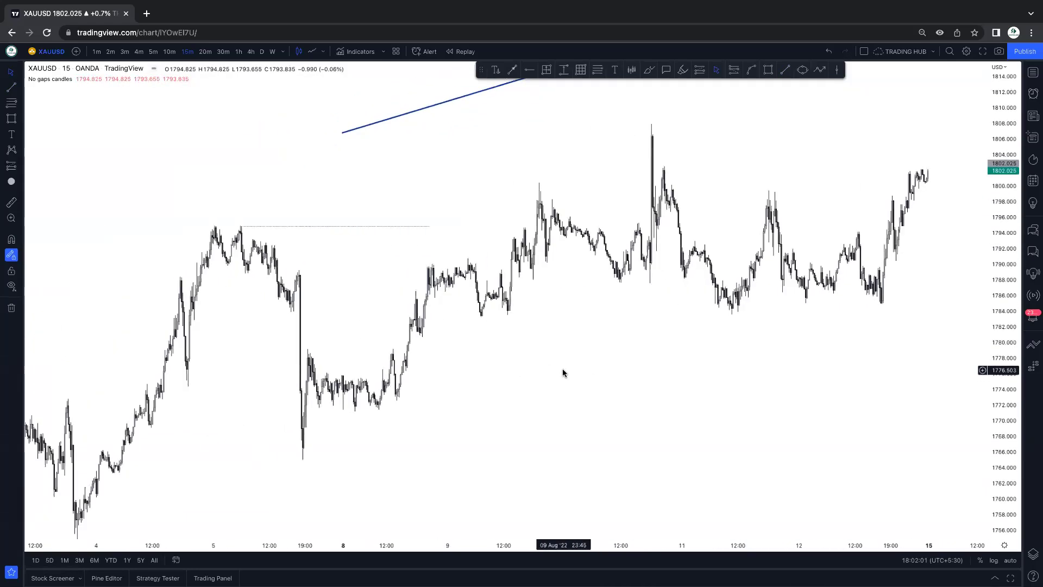
drag(575, 356, 559, 368)
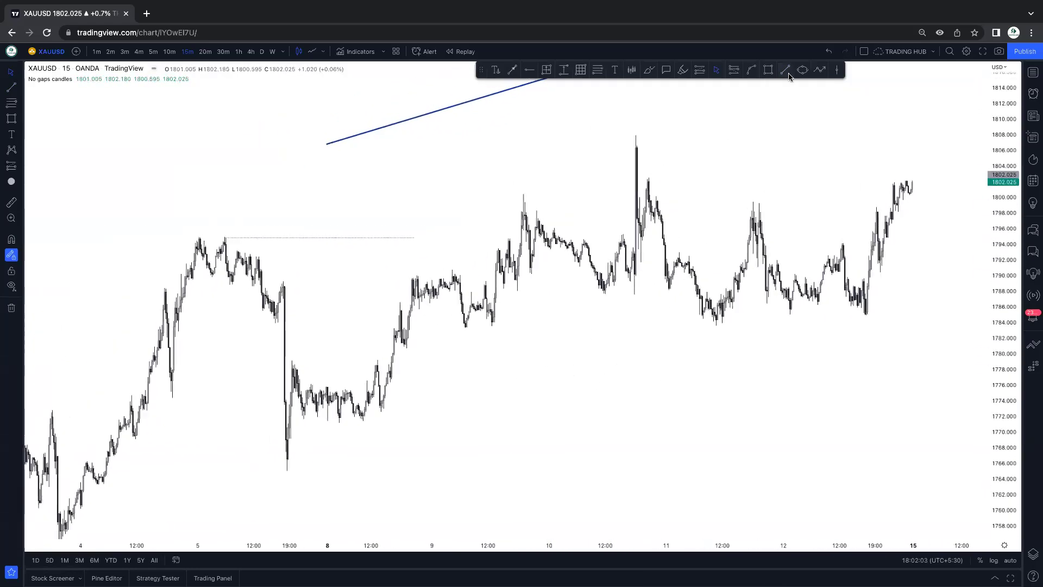
click(683, 70)
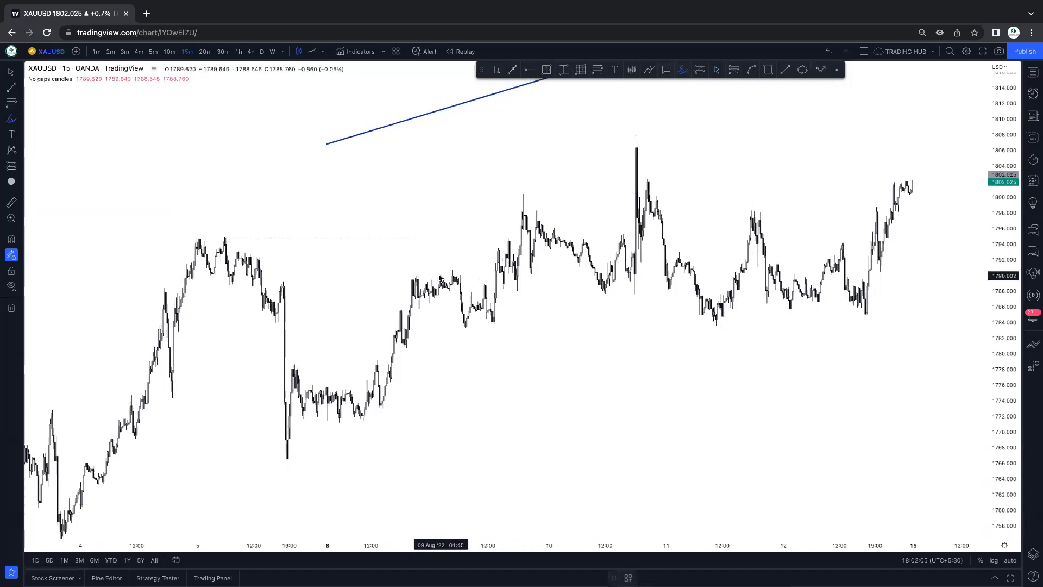
drag(426, 273, 478, 319)
drag(291, 357, 354, 422)
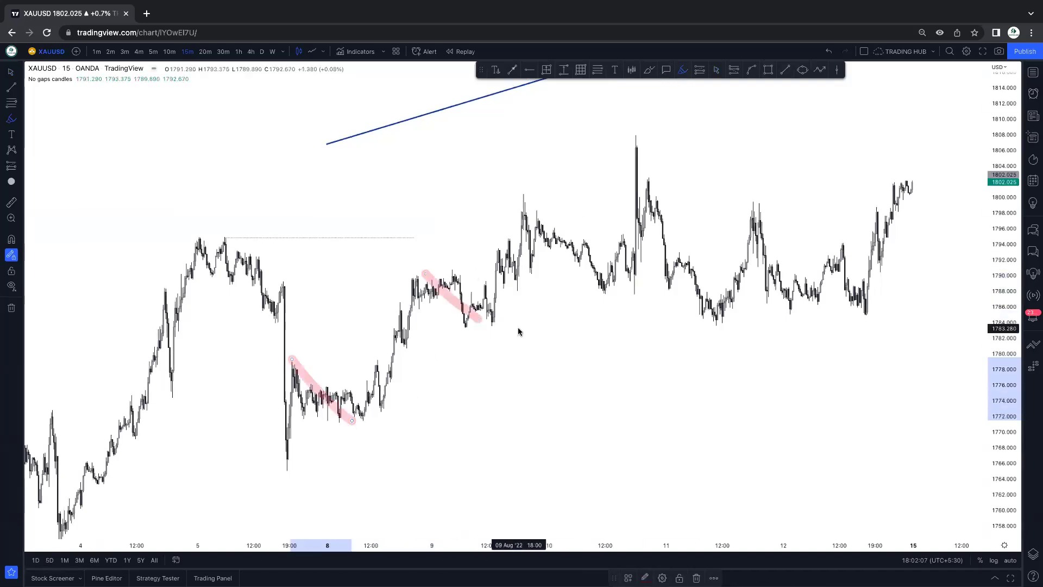
drag(524, 203, 616, 300)
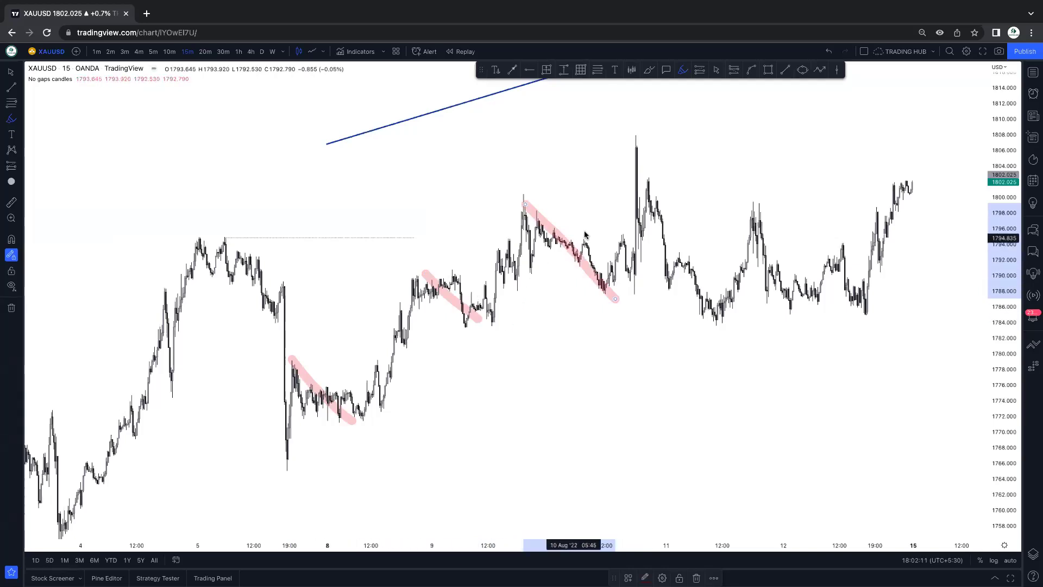
Undo the three falling pink highlighter strokes over the pullbacks.
key(ctrl+z)
key(ctrl+z)
key(ctrl+z)
scroll(489, 228, left, 1)
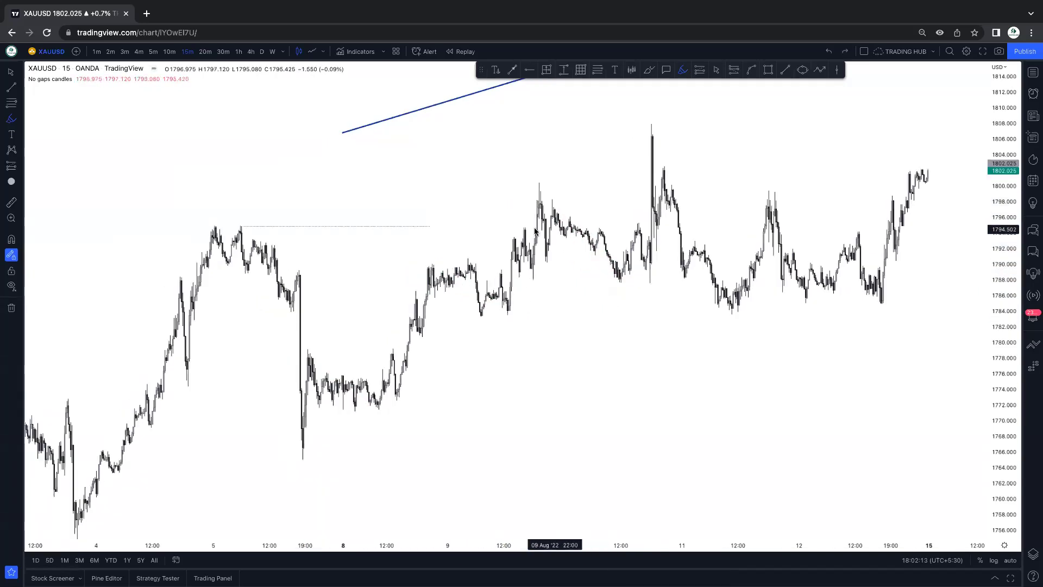
Mark the 5 August high and low, the 9 August high and the 10 August low with pink highlighter dots.
click(683, 69)
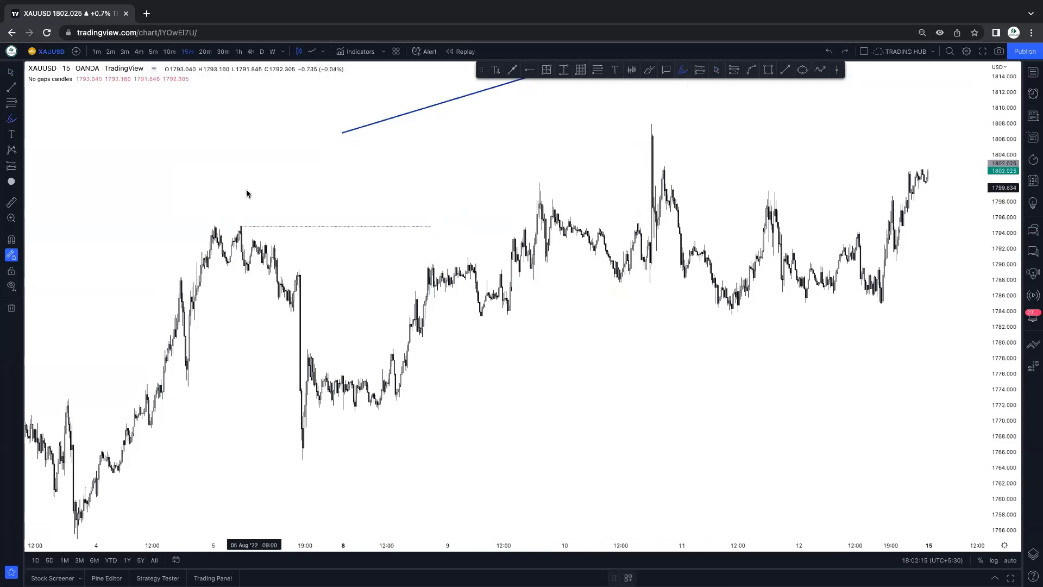
click(240, 225)
click(304, 457)
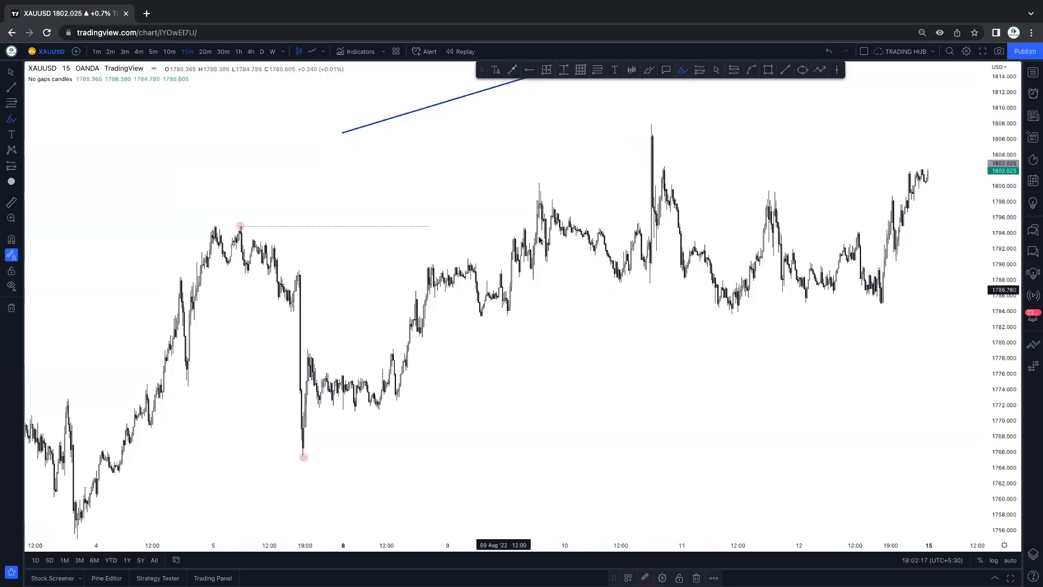
click(538, 181)
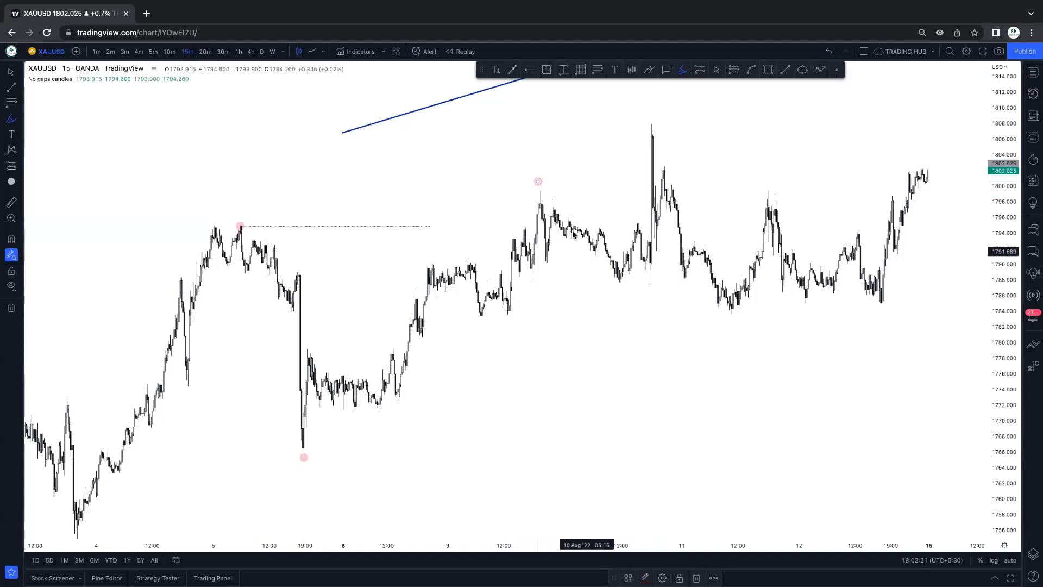
click(621, 286)
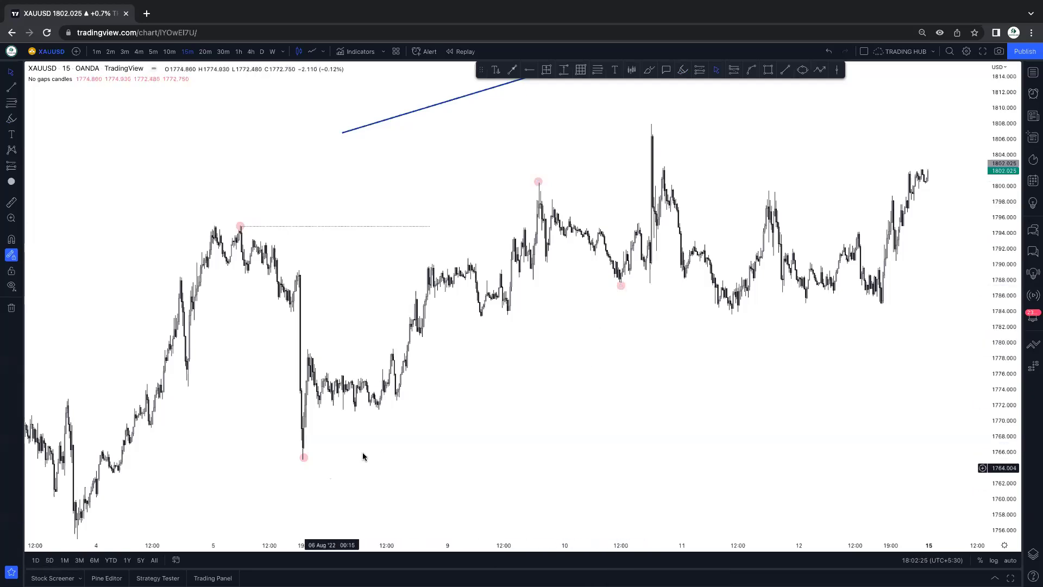
Draw a horizontal trend line from the 9 August high at about 1800.3 across to 10 August 16:15.
click(785, 69)
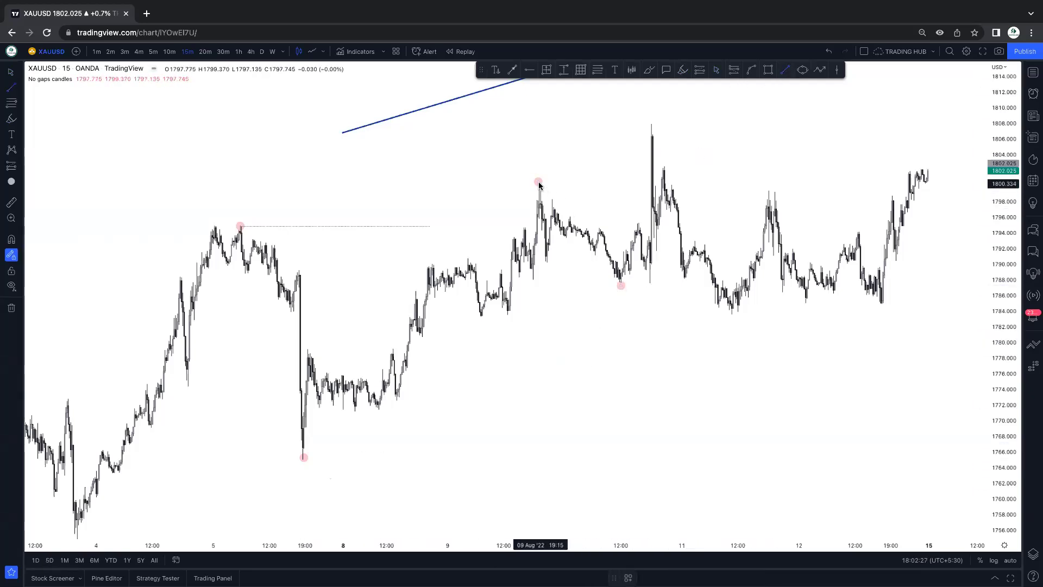
click(541, 184)
click(643, 184)
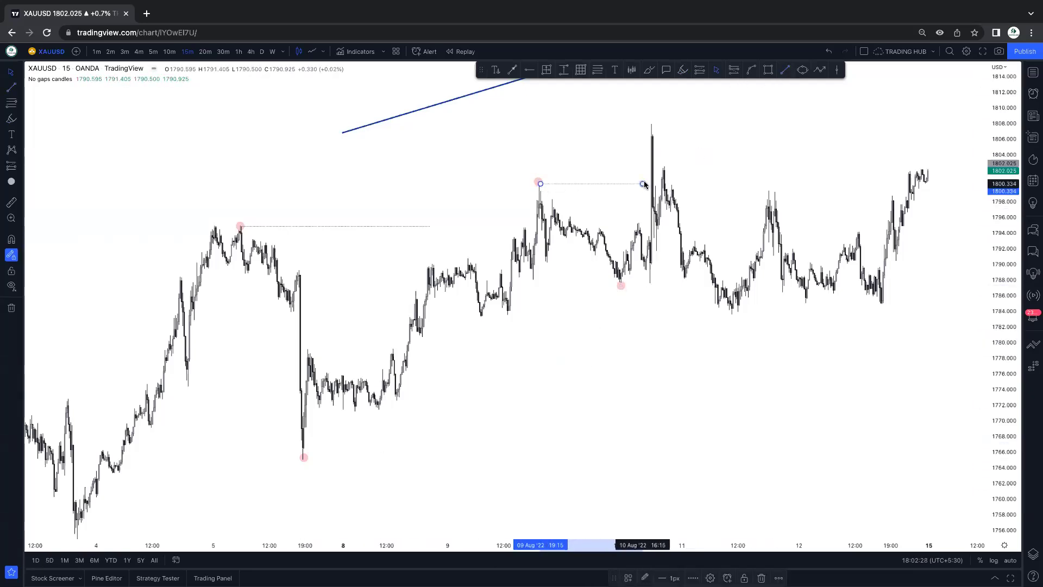
click(752, 150)
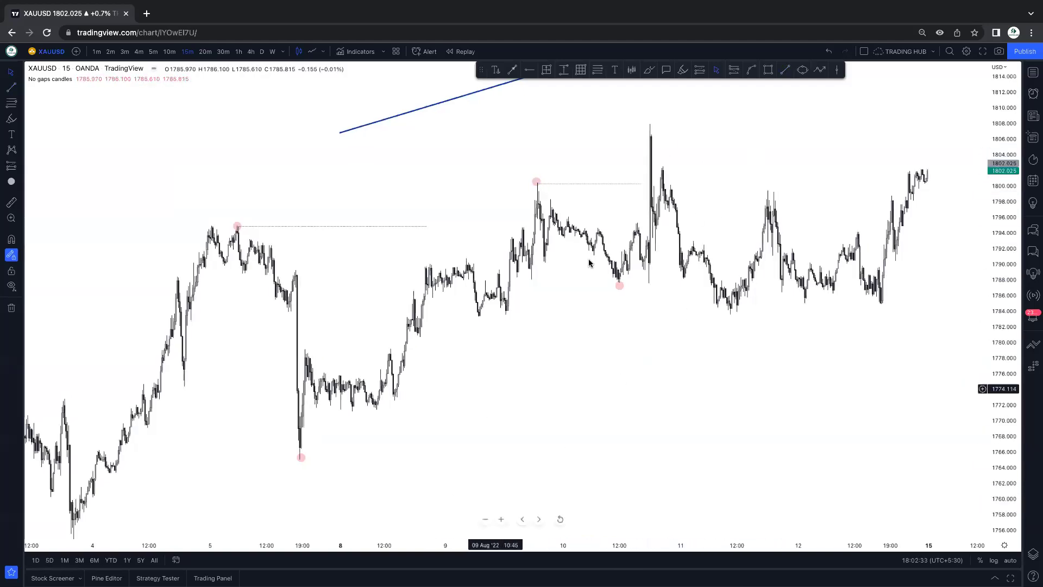
Draw a horizontal trend line from the 10 August low at about 1787.2 across to 11 August 05:15.
key(alt+t)
click(619, 286)
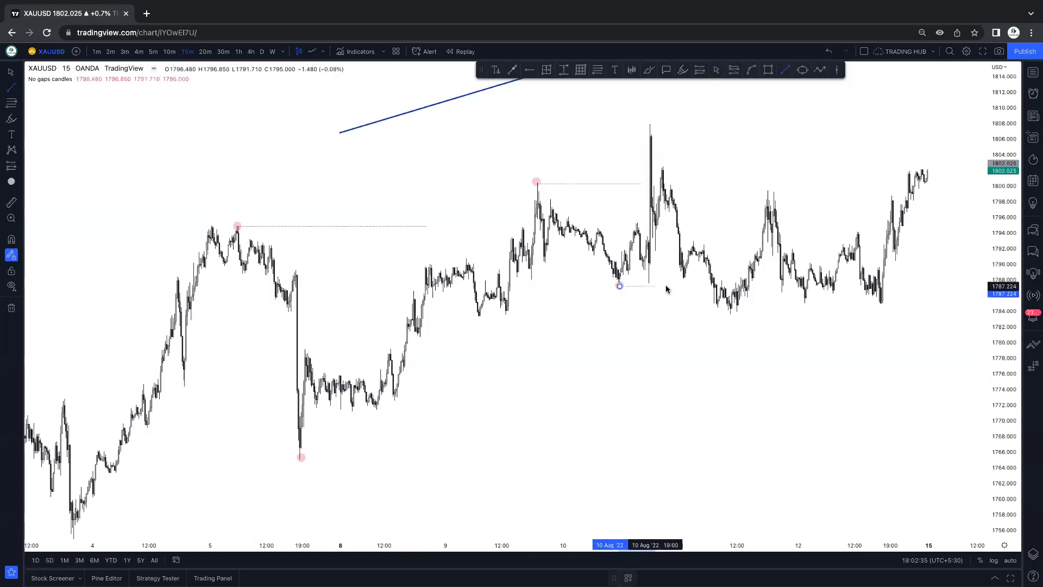
click(702, 286)
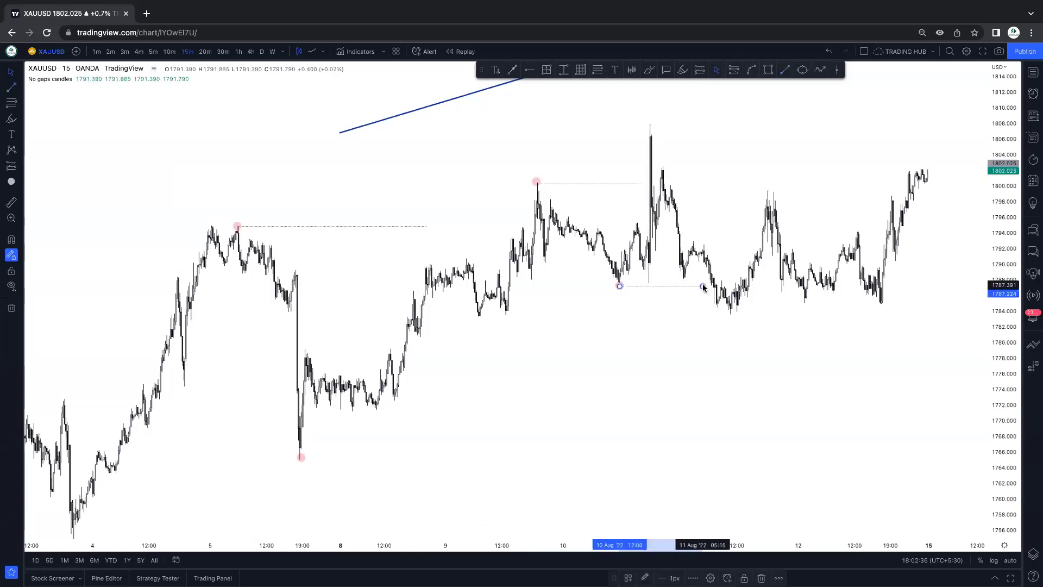
click(675, 322)
Draw a horizontal trend line at about 1793.2 above the 11 August minor high, from 03:45 to 13:30.
drag(1004, 318, 1005, 293)
drag(840, 370, 770, 372)
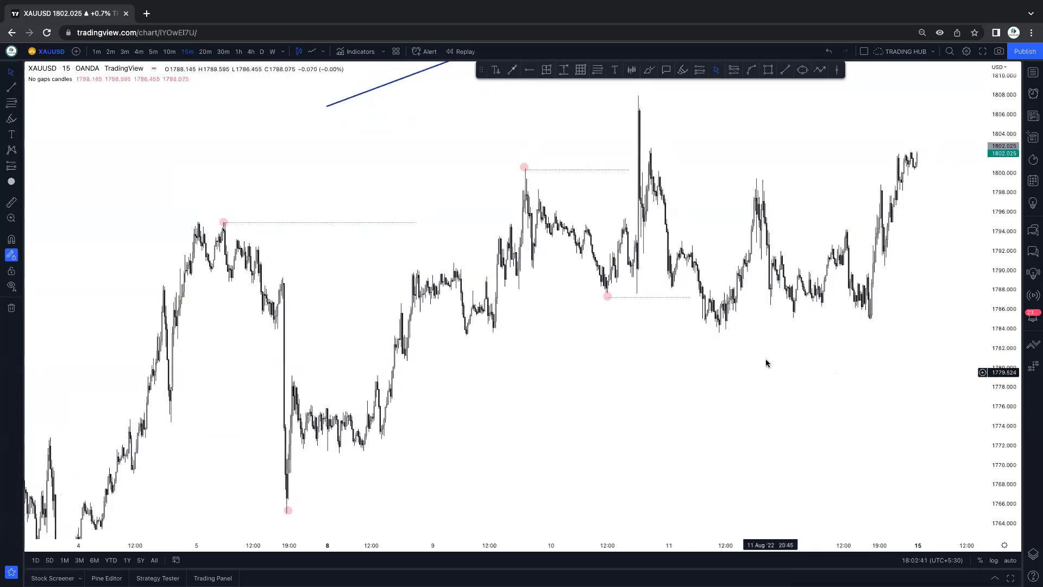
click(786, 70)
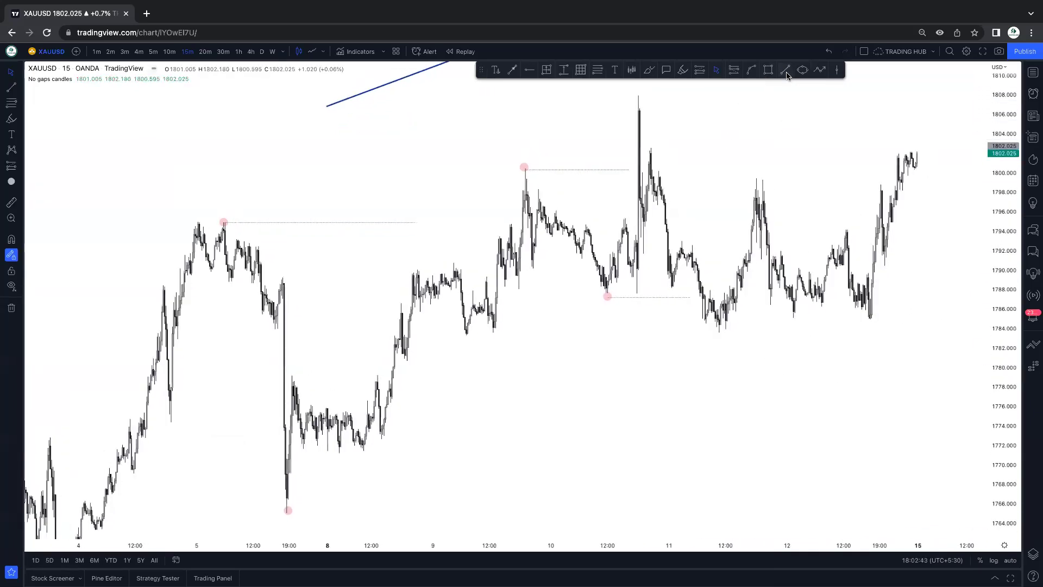
click(683, 239)
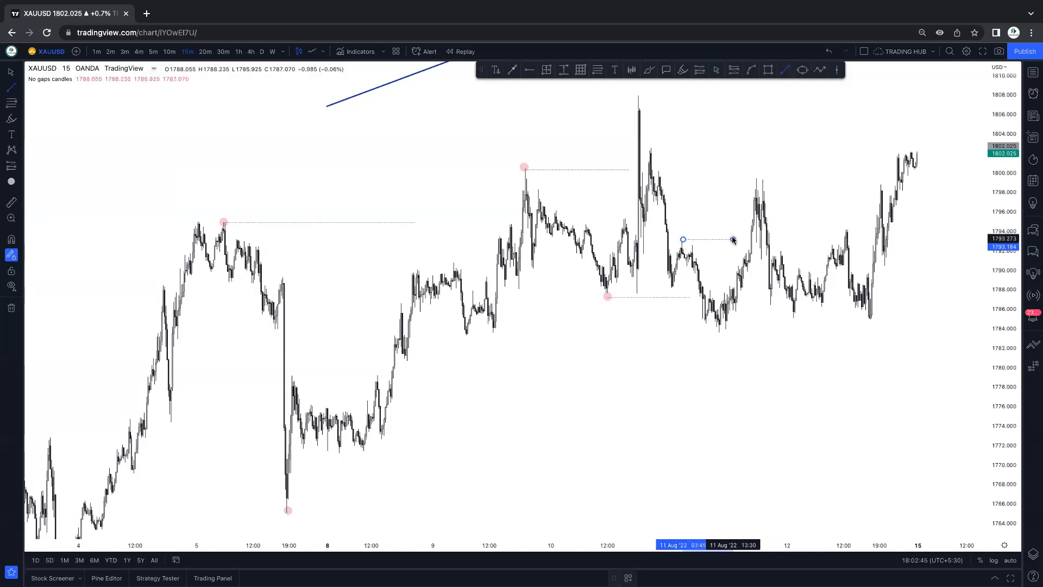
click(733, 239)
Draw a pink rectangle between about 1800.0 and 1796.6 from 10 August 22:00 to 11 August 19:00 as the supply zone.
scroll(732, 239, up, 2)
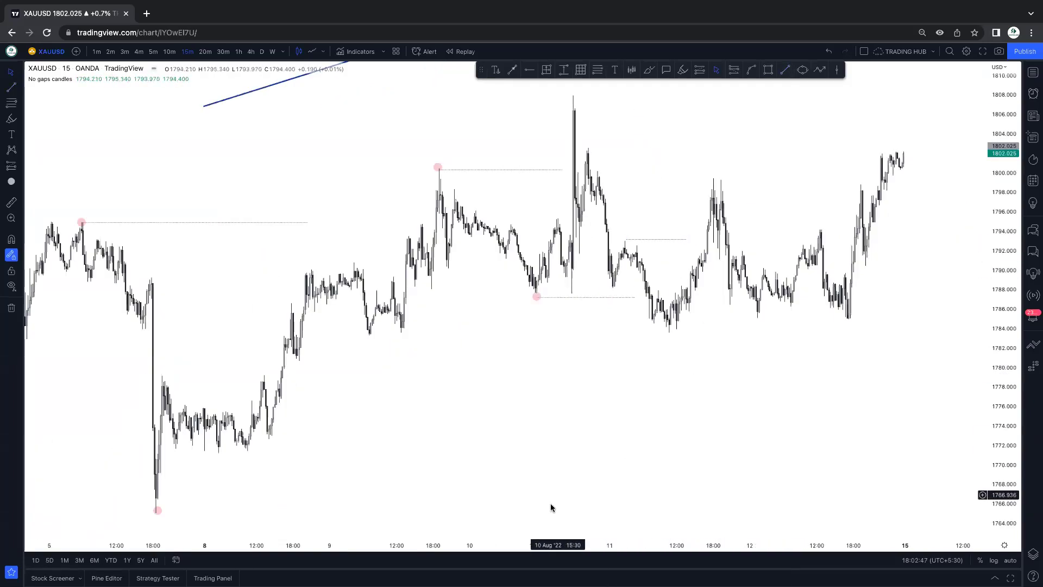
scroll(601, 196, up, 1)
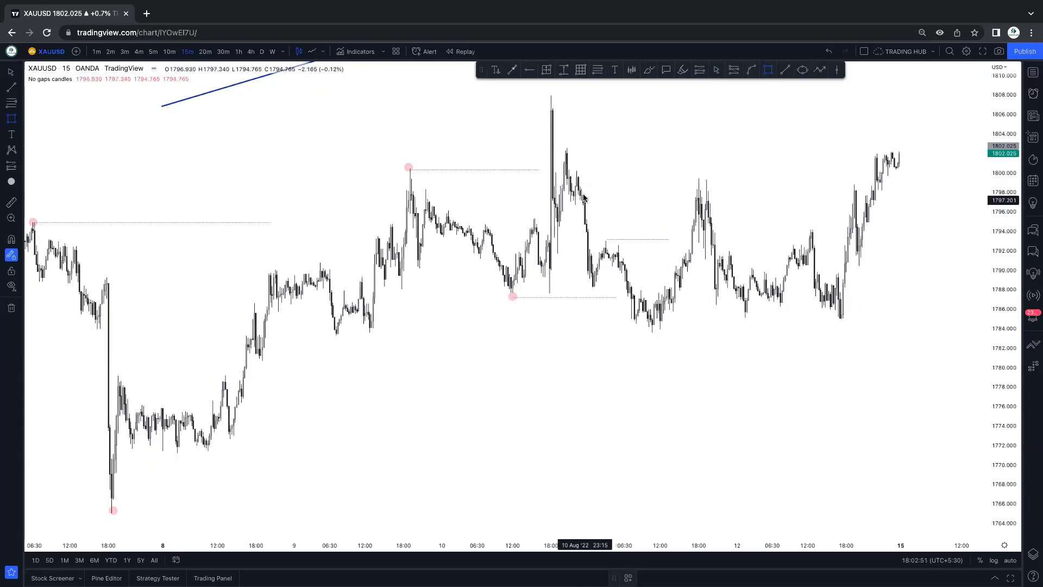
drag(577, 174, 705, 206)
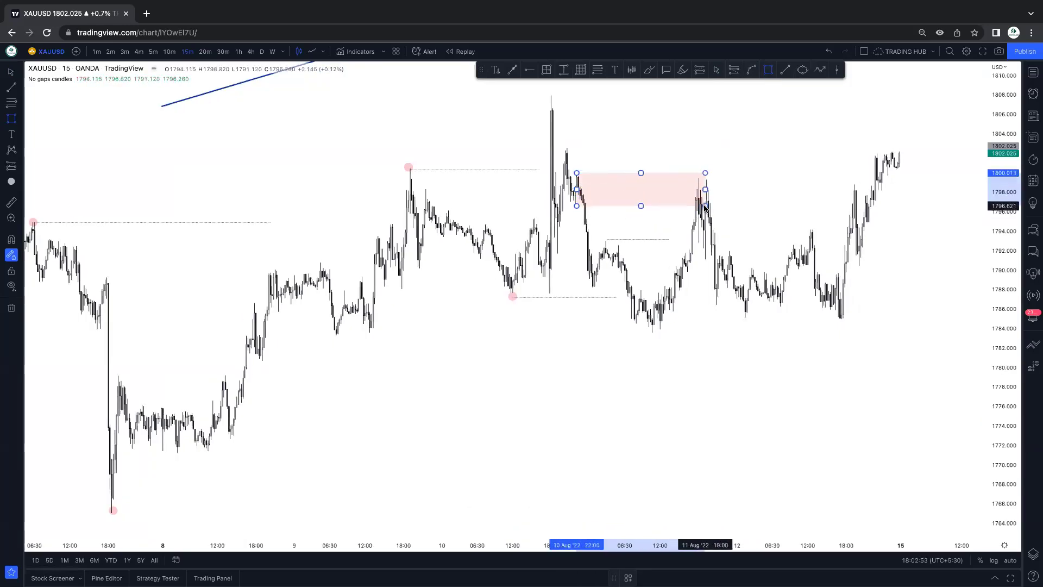
click(693, 154)
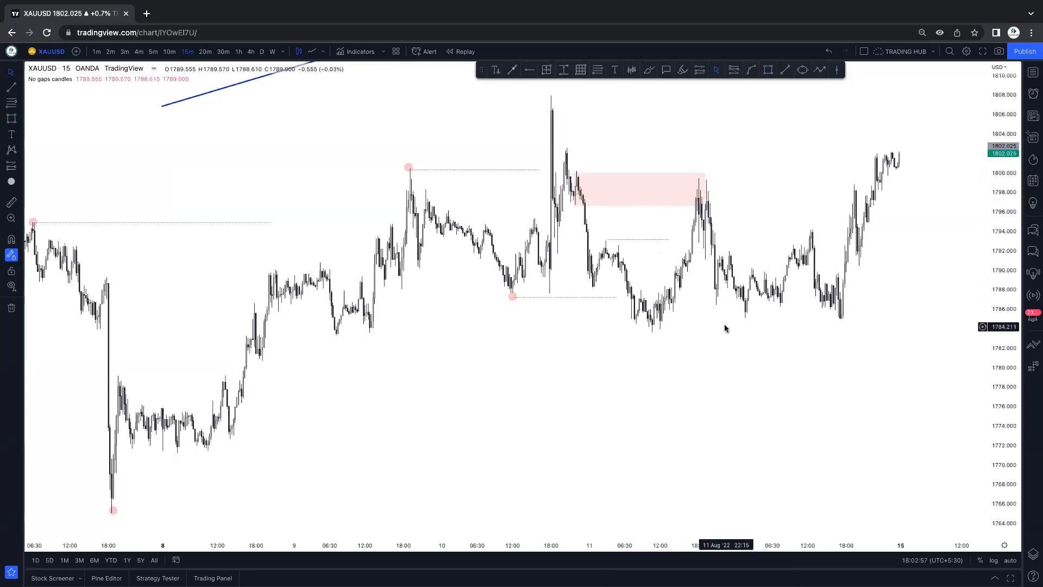
Draw a horizontal trend line from the 11 August low at about 1783.5 across to the 12 August low.
click(785, 70)
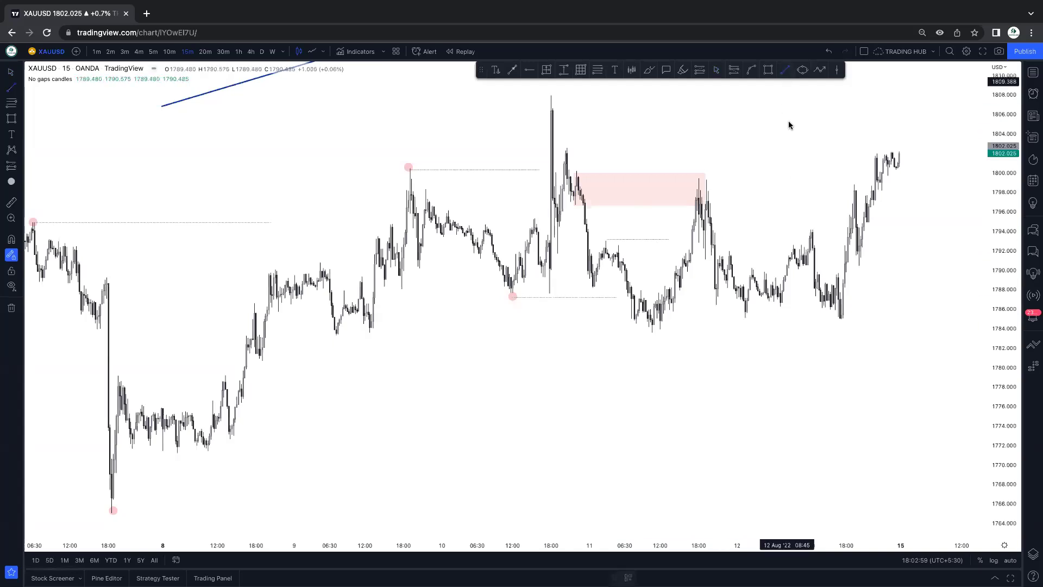
click(654, 334)
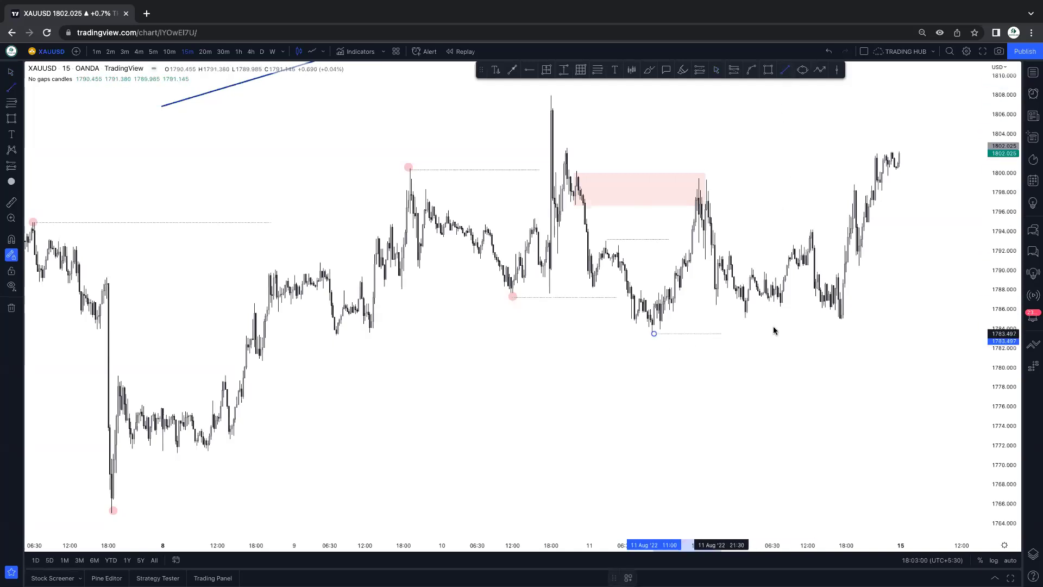
click(843, 334)
click(913, 268)
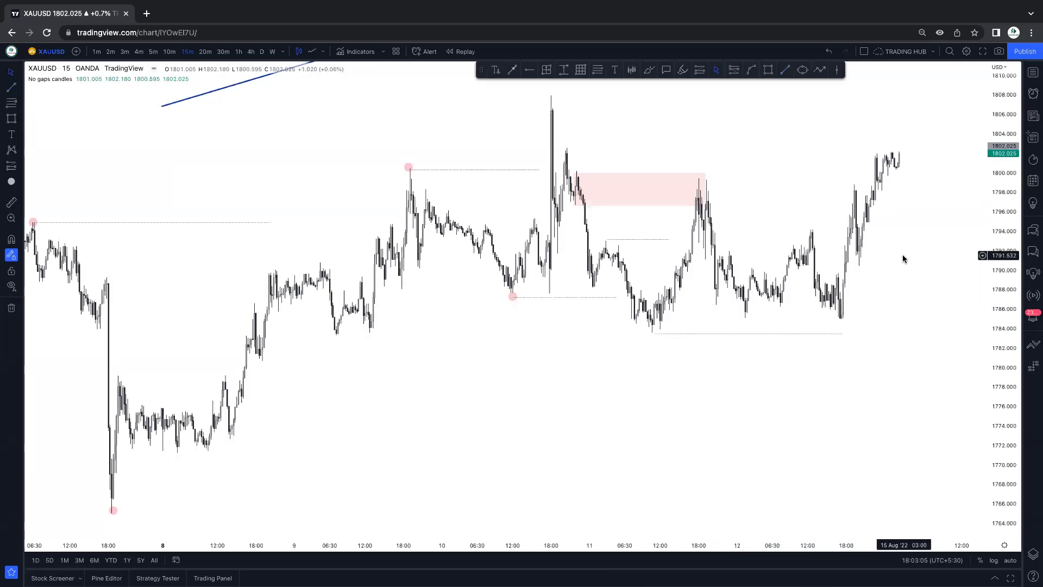
Draw a horizontal trend line from the 10 August spike high at about 1808 across to late 12 August.
scroll(902, 256, down, 3)
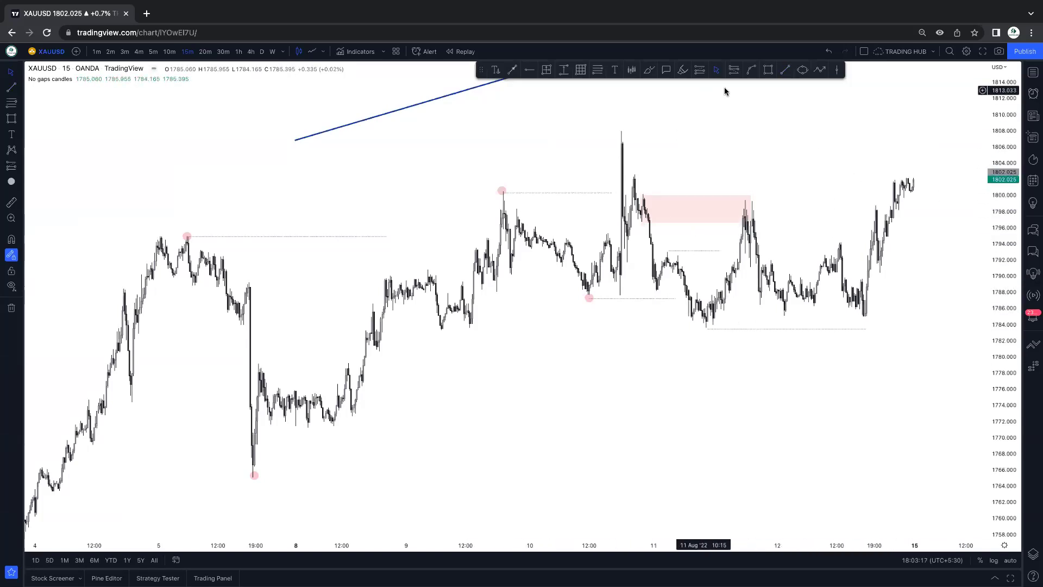
click(785, 70)
drag(632, 132, 895, 132)
drag(907, 186, 817, 244)
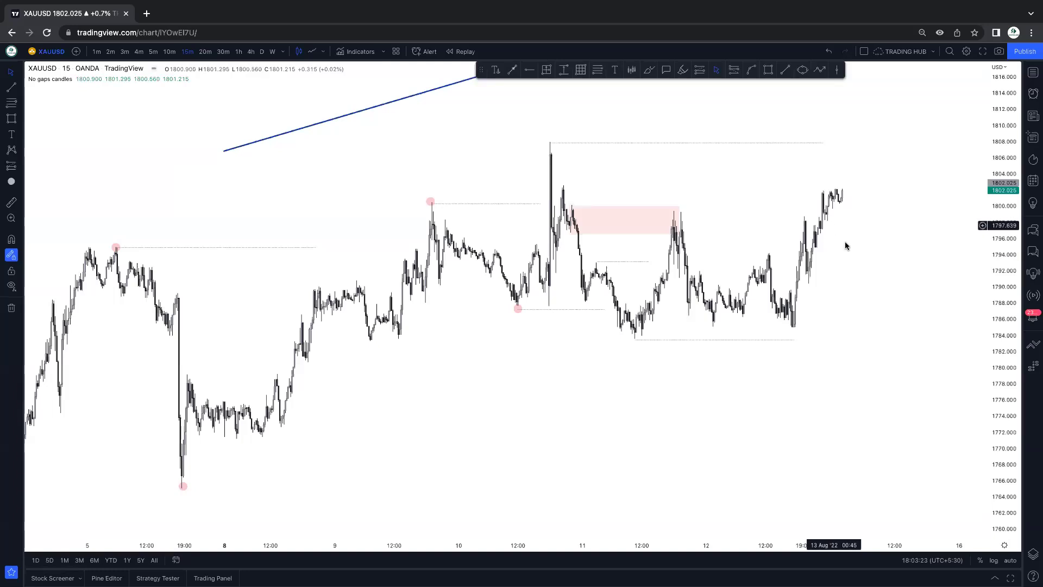
drag(835, 250, 797, 247)
click(823, 71)
click(803, 186)
click(808, 218)
click(830, 170)
click(844, 237)
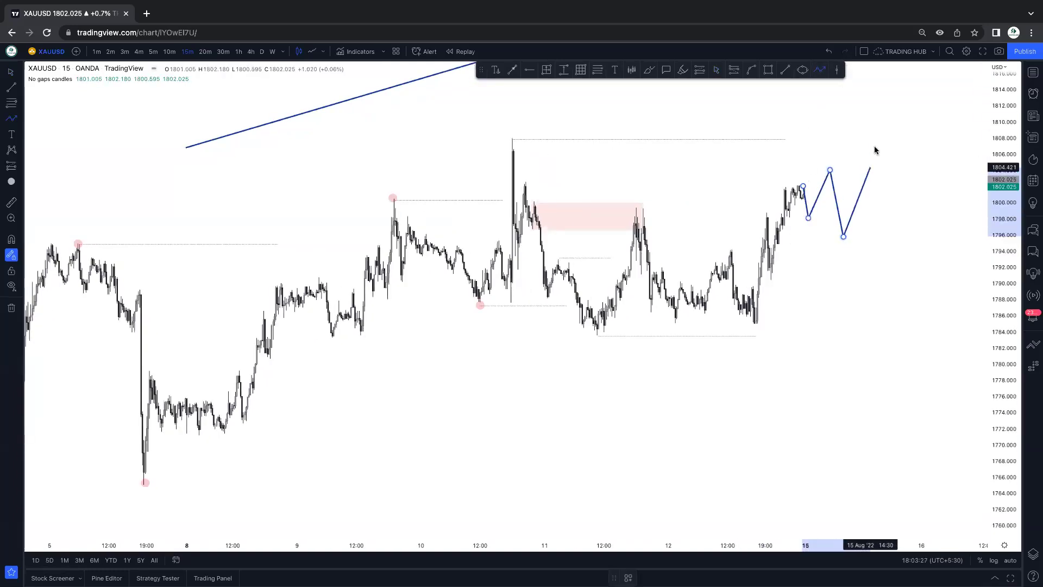
click(876, 176)
click(893, 135)
click(897, 204)
key(Escape)
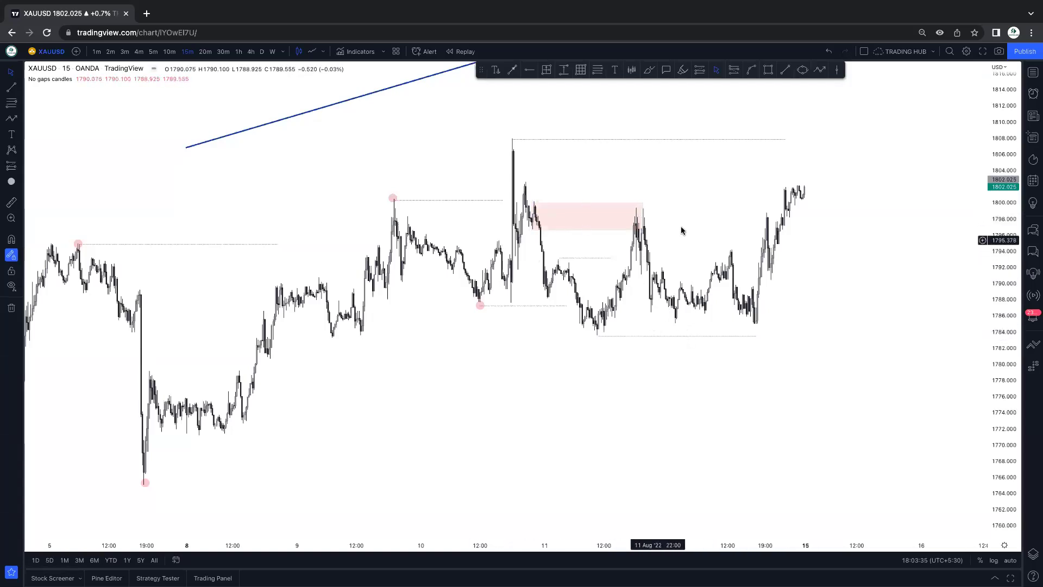
Shorten the pink supply rectangle so it ends at 11 August 18:30.
drag(641, 216, 637, 216)
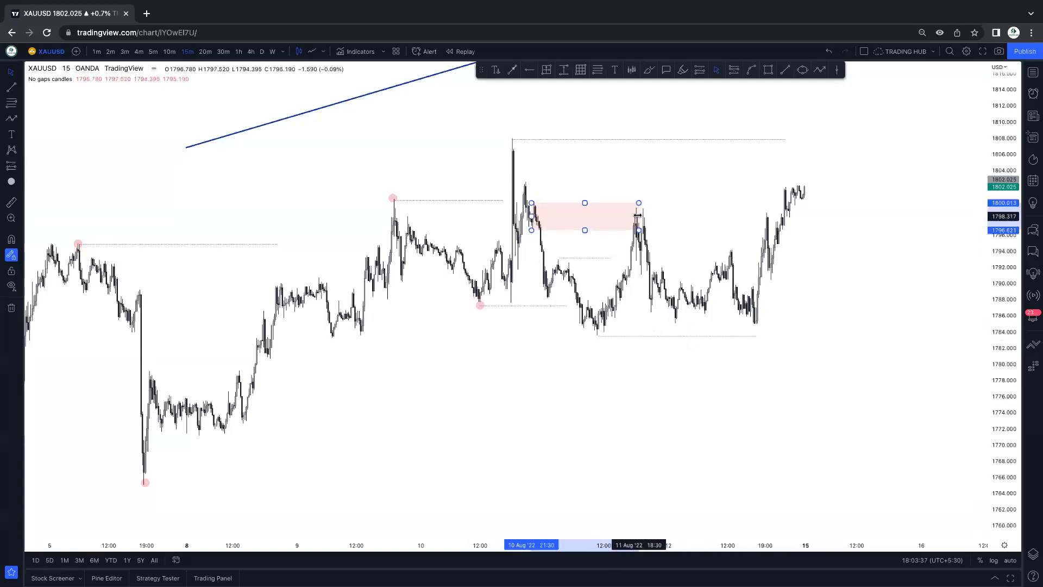
click(660, 218)
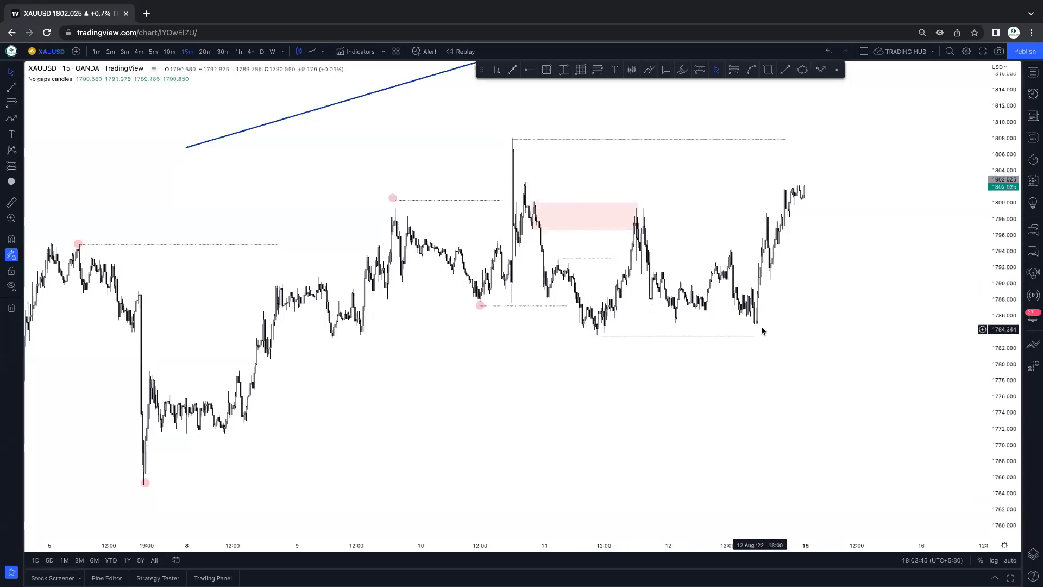
scroll(763, 330, down, 3)
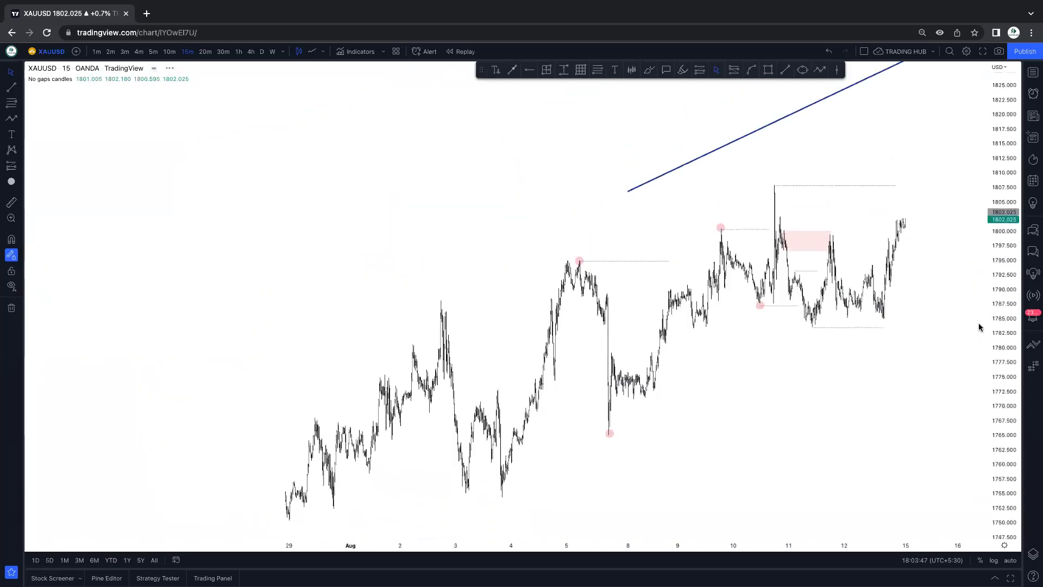
scroll(734, 337, down, 3)
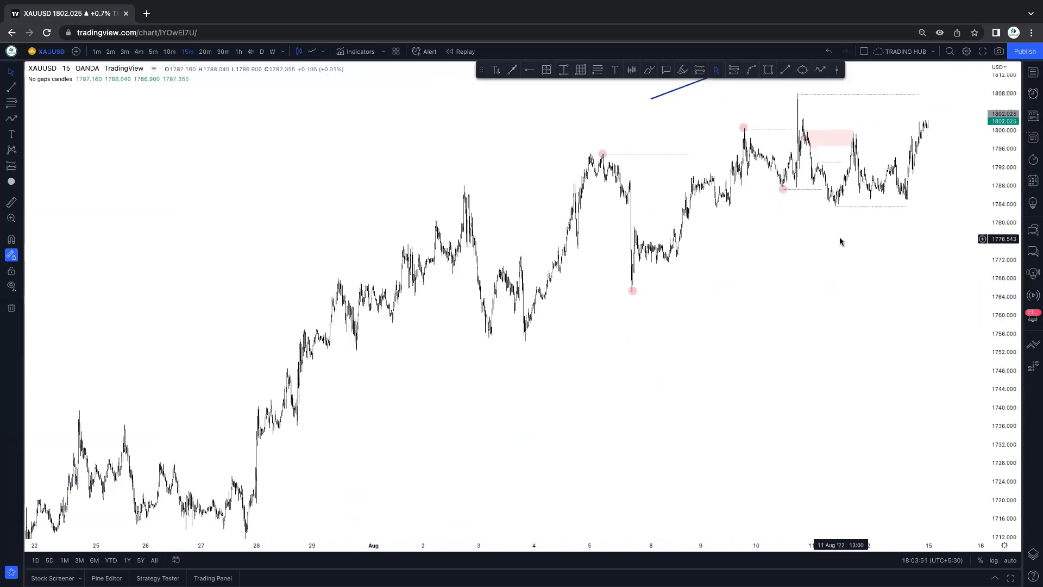
scroll(840, 243, up, 5)
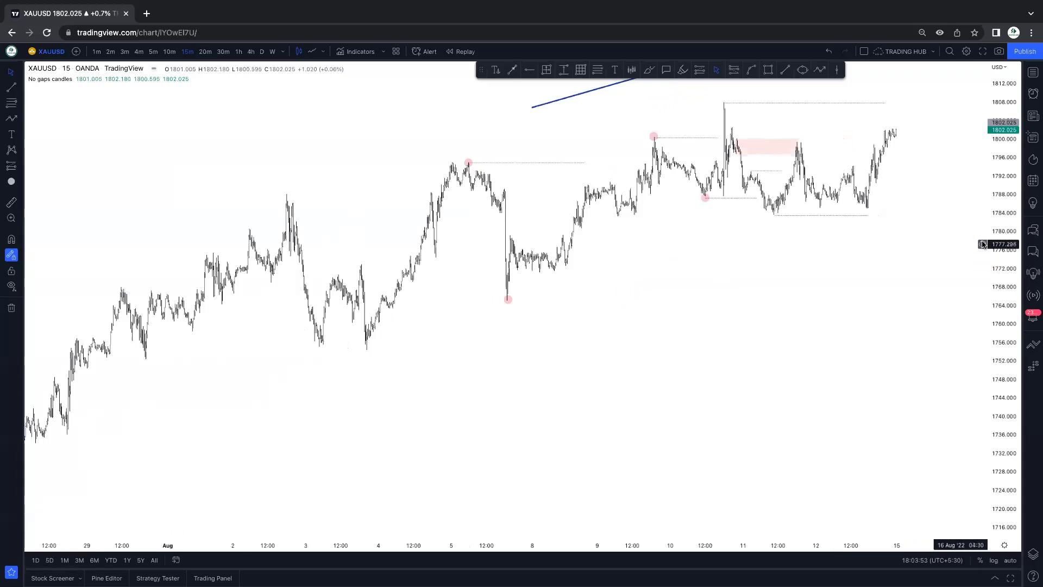
scroll(913, 267, up, 5)
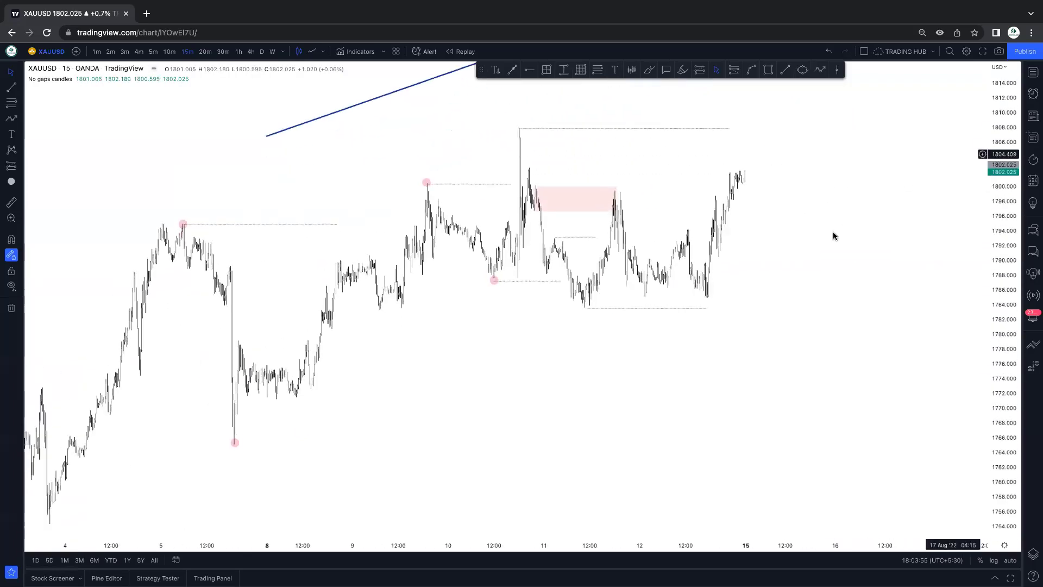
scroll(835, 236, up, 3)
drag(997, 233, 997, 220)
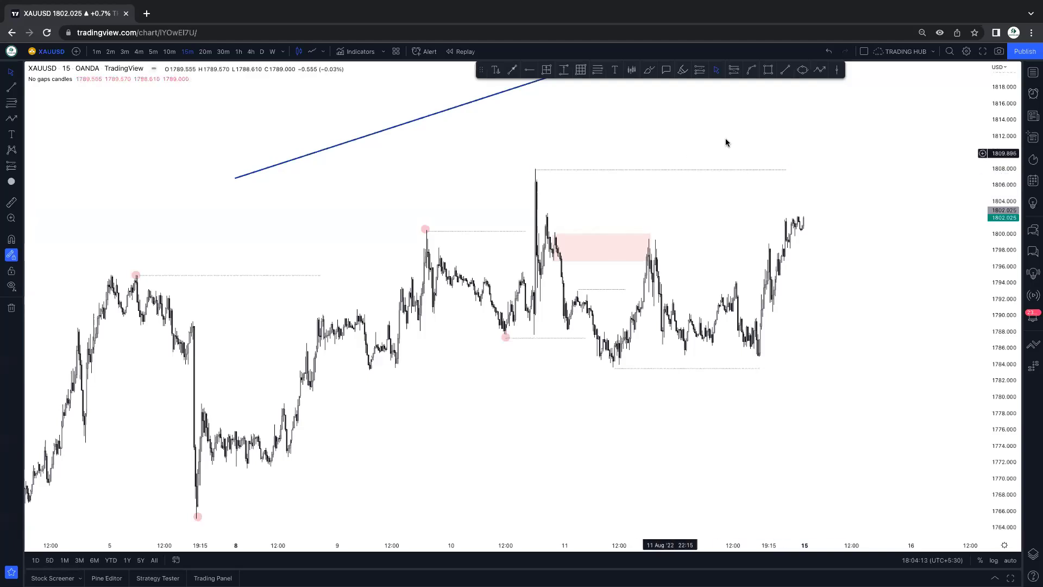
Switch the chart to the Bitstamp BTCUSD symbol and set it to the weekly timeframe.
click(1034, 72)
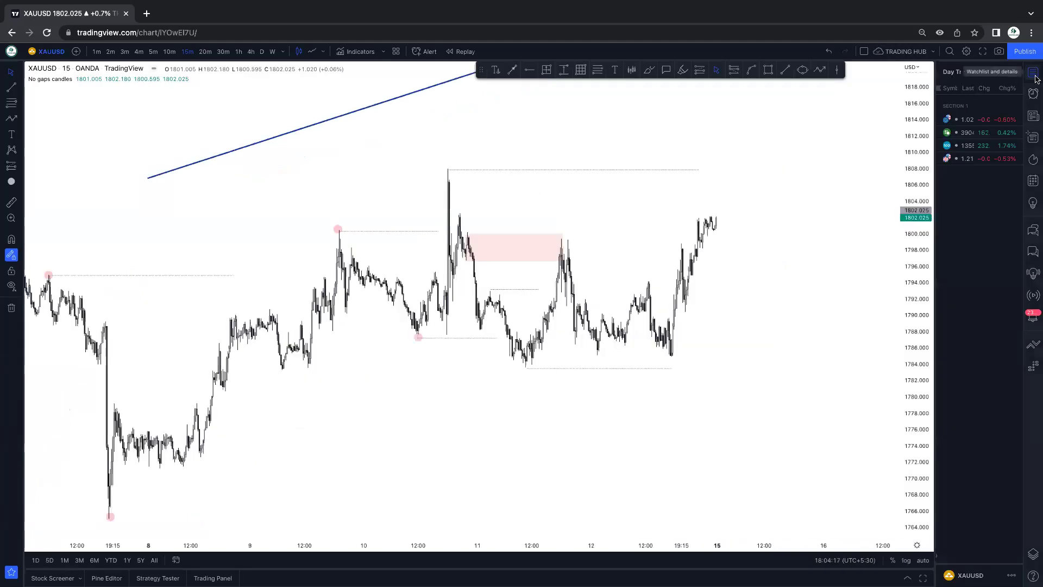
click(1035, 75)
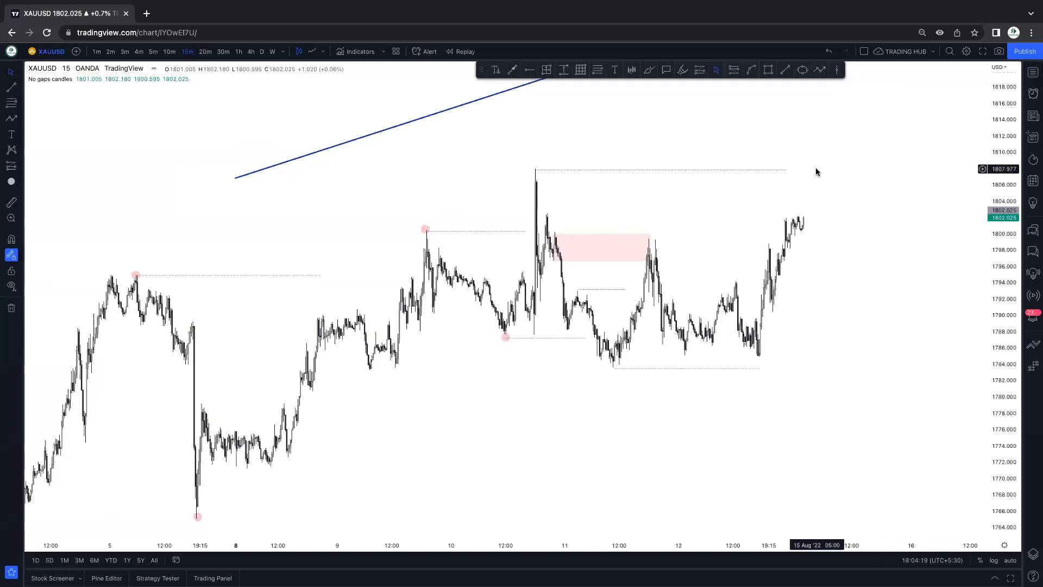
text(BTCUSD)
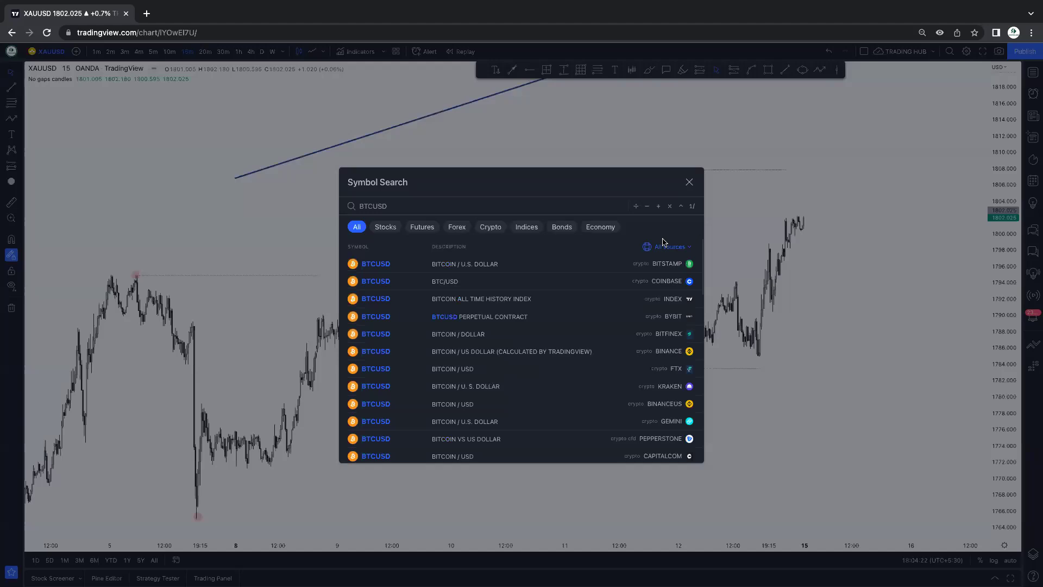
click(604, 265)
click(272, 51)
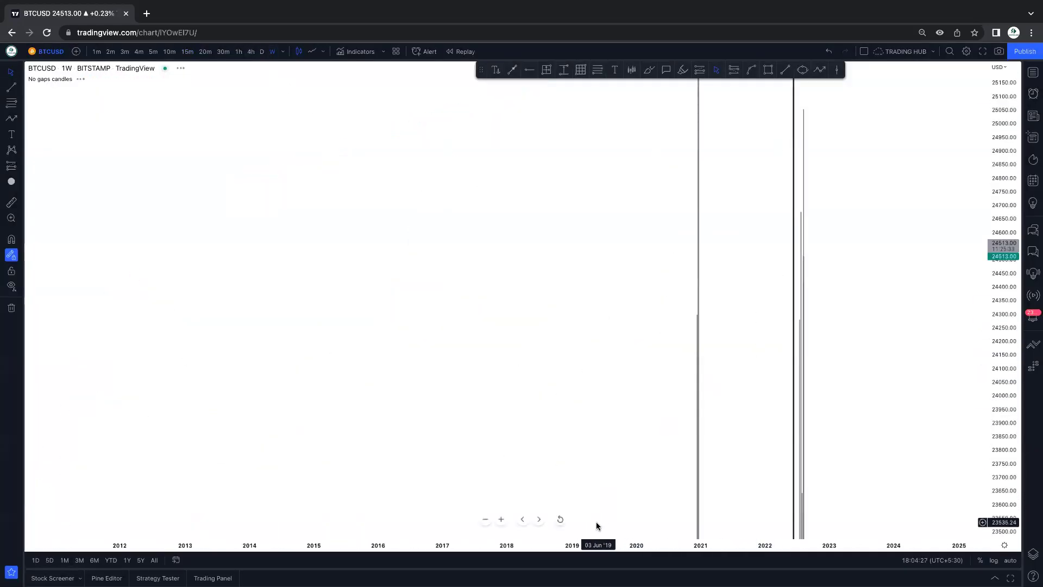
Draw a rectangle zone across the 2021 lows from 4 January 2021 to 23 May 2022, between about 30775 and 27700.
right_click(614, 224)
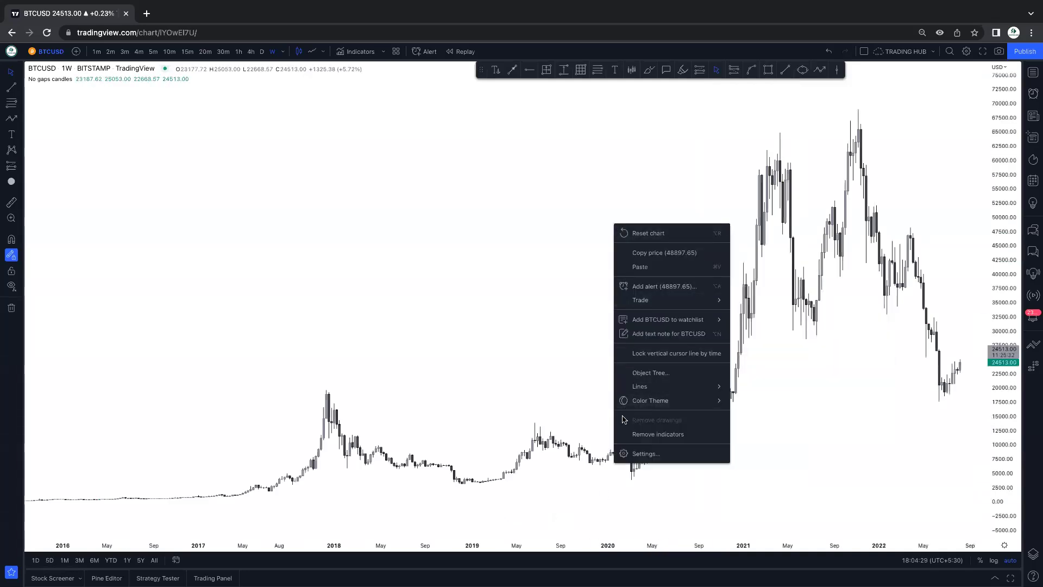
click(597, 284)
scroll(943, 195, up, 2)
drag(533, 249, 432, 260)
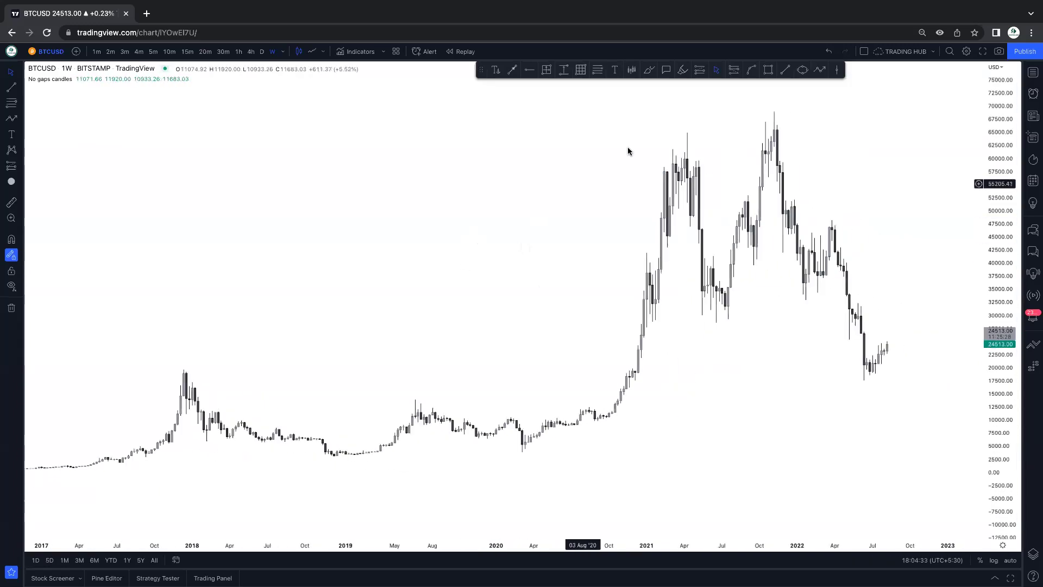
click(768, 71)
drag(646, 311, 854, 328)
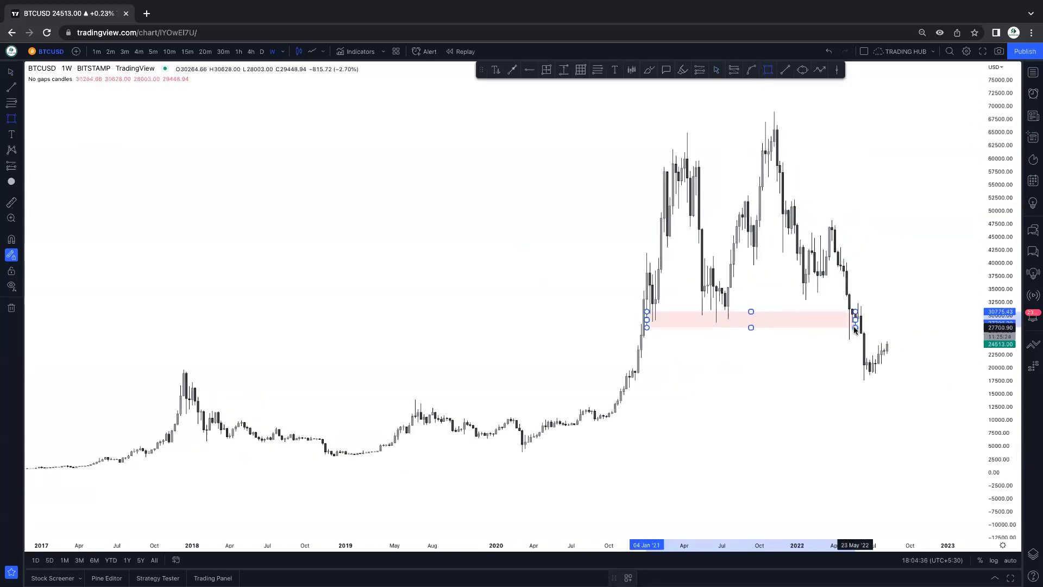
scroll(891, 254, up, 1)
click(889, 254)
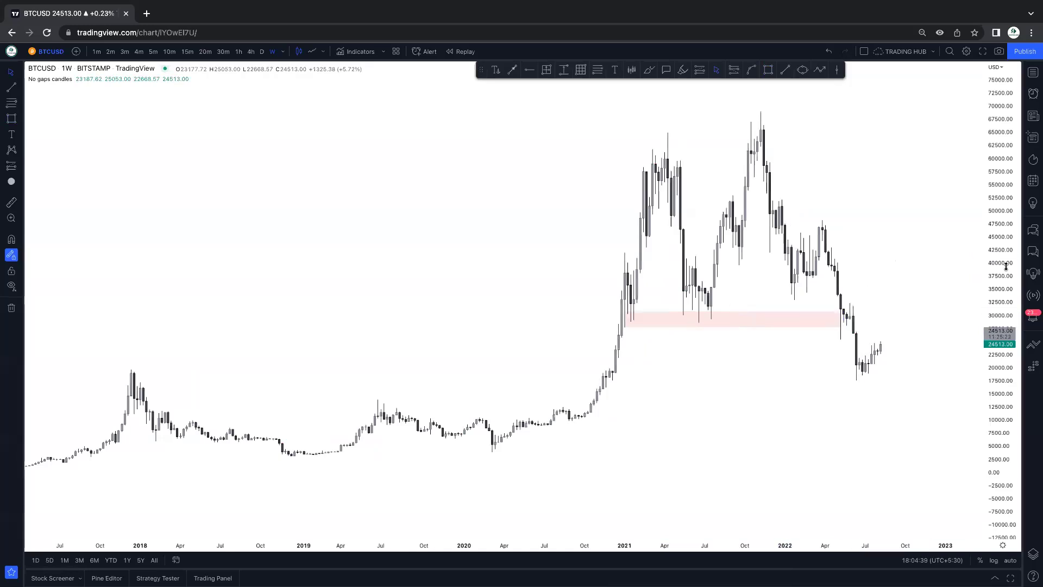
Stretch the price scale and examine the 2017 to 2020 price action below the pink zone.
drag(1002, 261, 995, 328)
drag(583, 350, 664, 231)
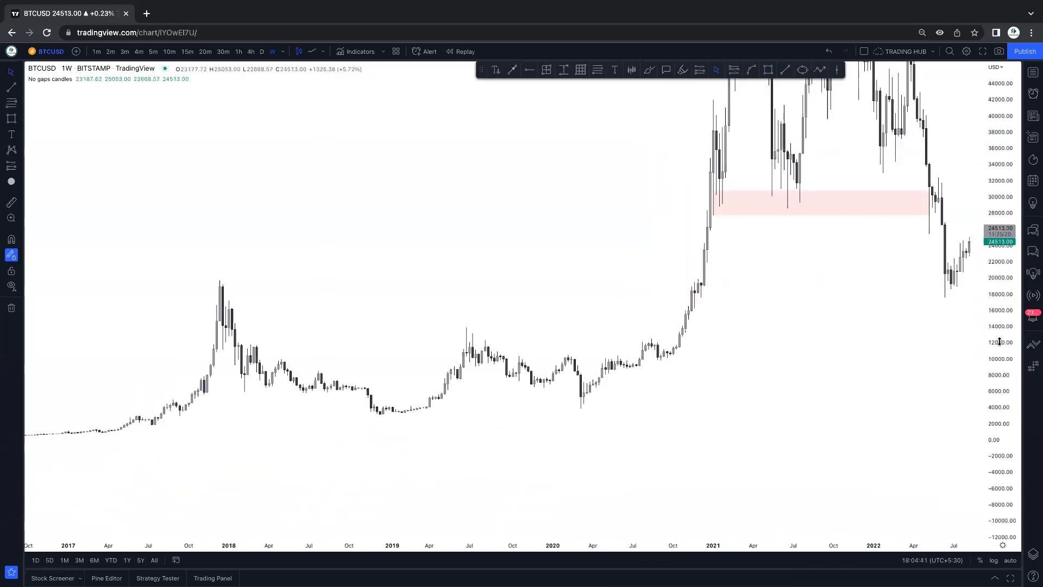
drag(1000, 341, 999, 383)
drag(810, 275, 947, 254)
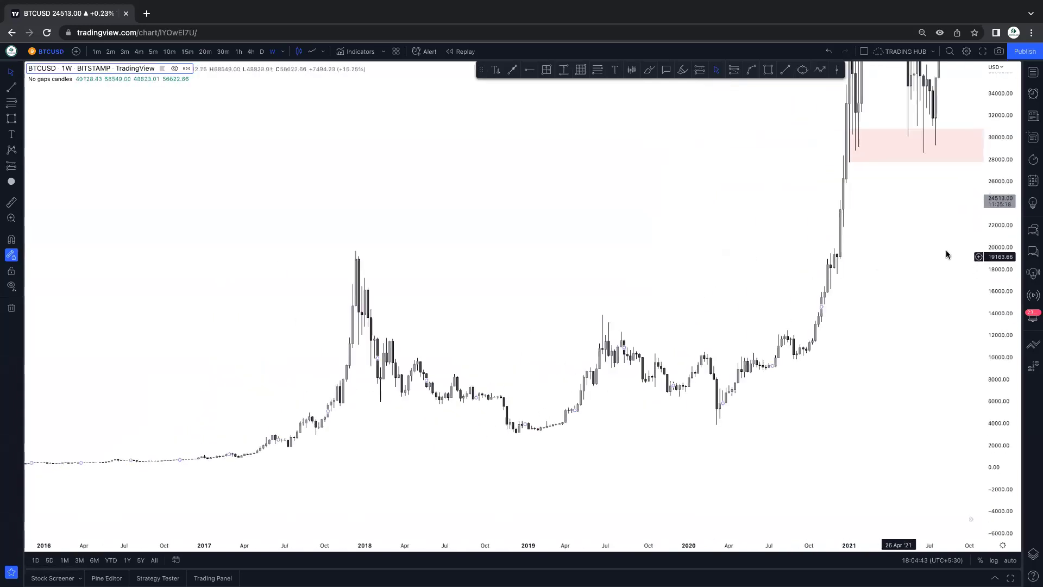
Draw one rectangle zone from November 2017 to late 2018 below 6,000, and another from 20 May 2019 to 2 March 2020 between about 7,425 and 6,440.
drag(573, 272, 649, 252)
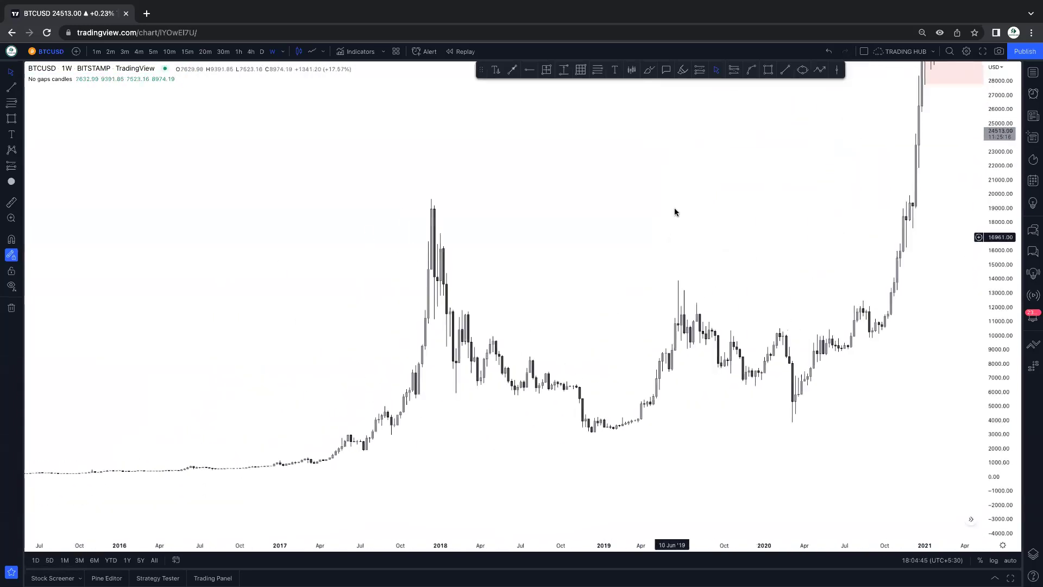
key(alt+shift+r)
click(418, 398)
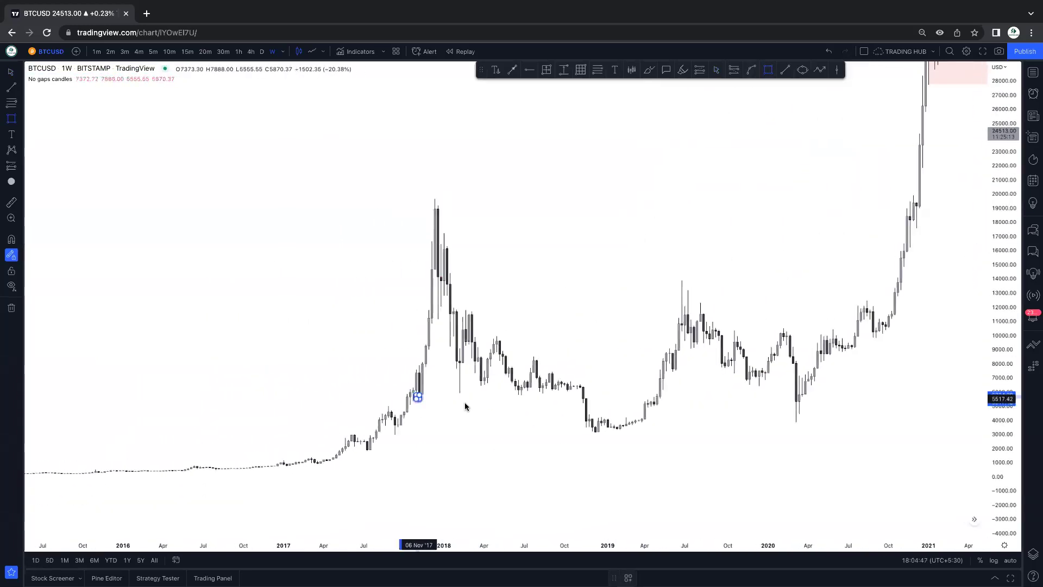
click(555, 405)
click(666, 372)
click(738, 387)
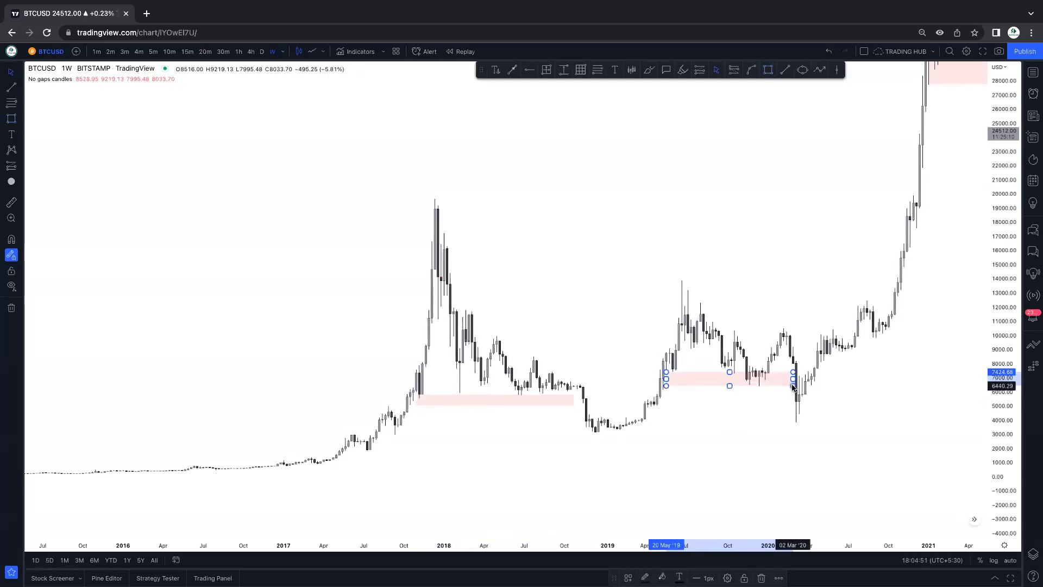
Draw a rectangle from 7 December 2020 to 20 June 2022 between about 19,447 and 17,179, and apply the demand template to it.
scroll(489, 431, right, 10)
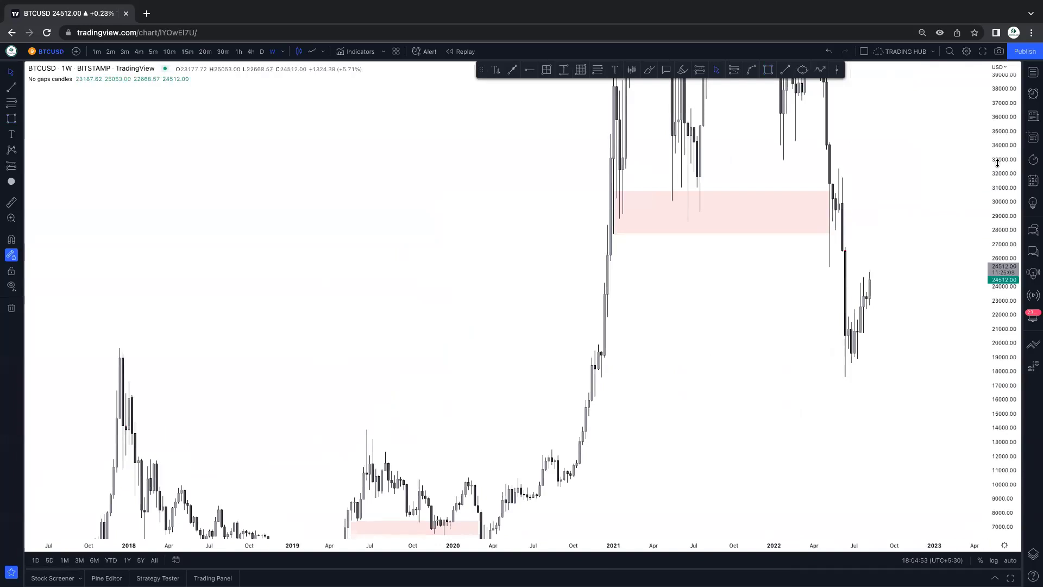
drag(998, 163, 998, 233)
scroll(644, 411, down, 3)
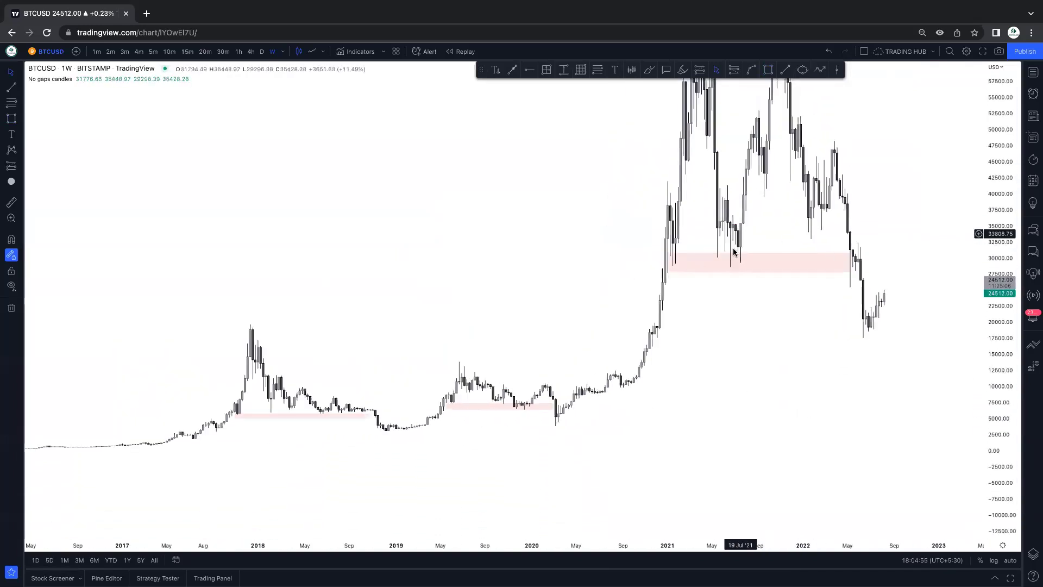
drag(840, 276, 789, 332)
click(799, 318)
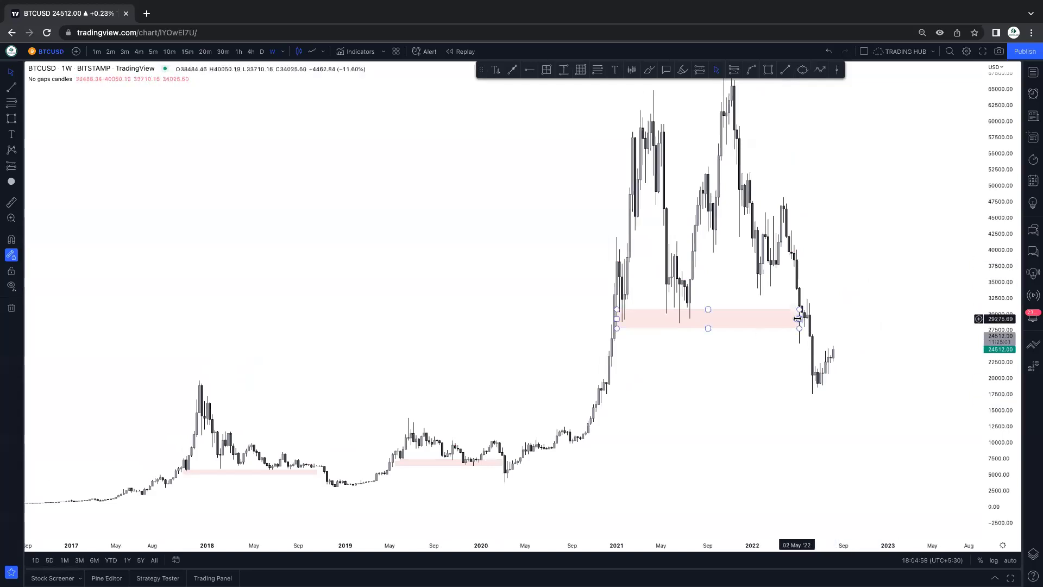
drag(895, 318, 839, 282)
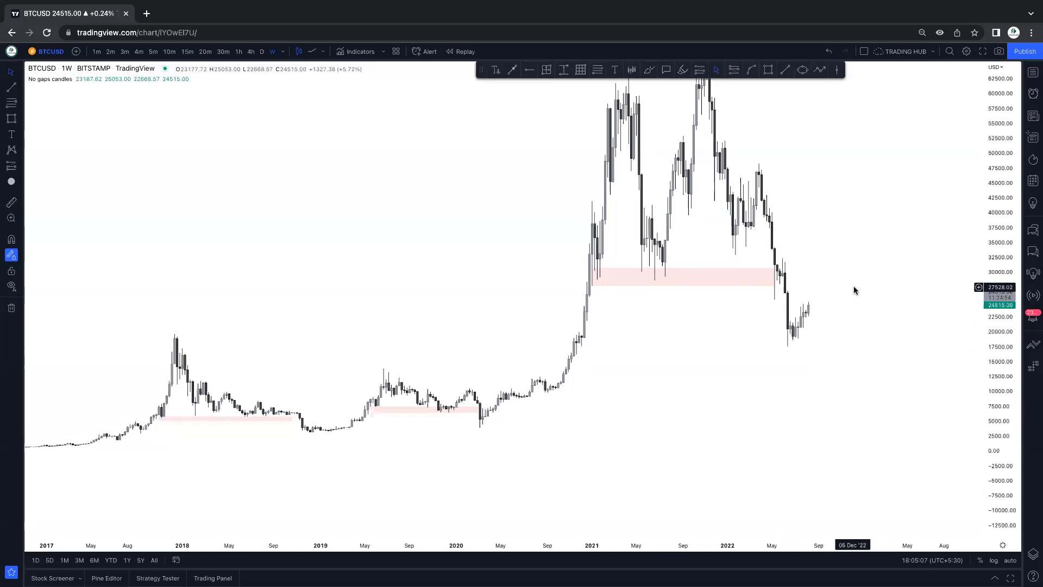
drag(996, 323, 997, 307)
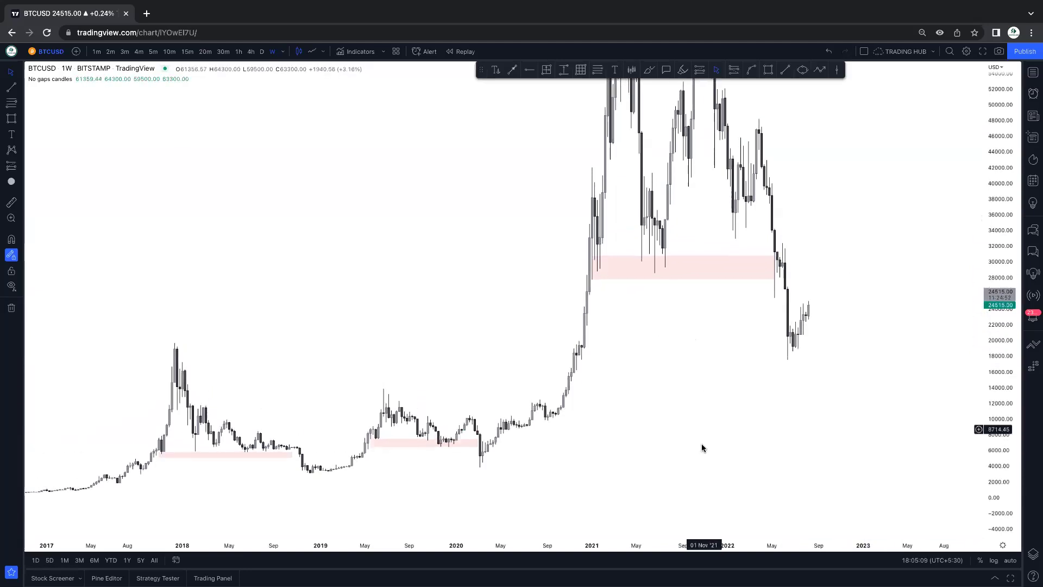
click(768, 70)
drag(584, 347, 790, 363)
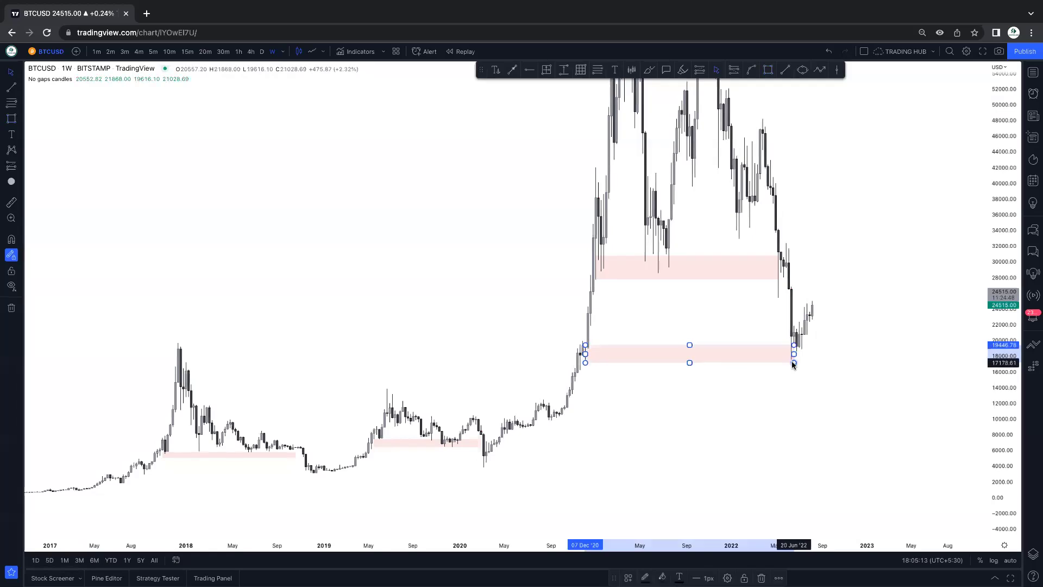
click(629, 578)
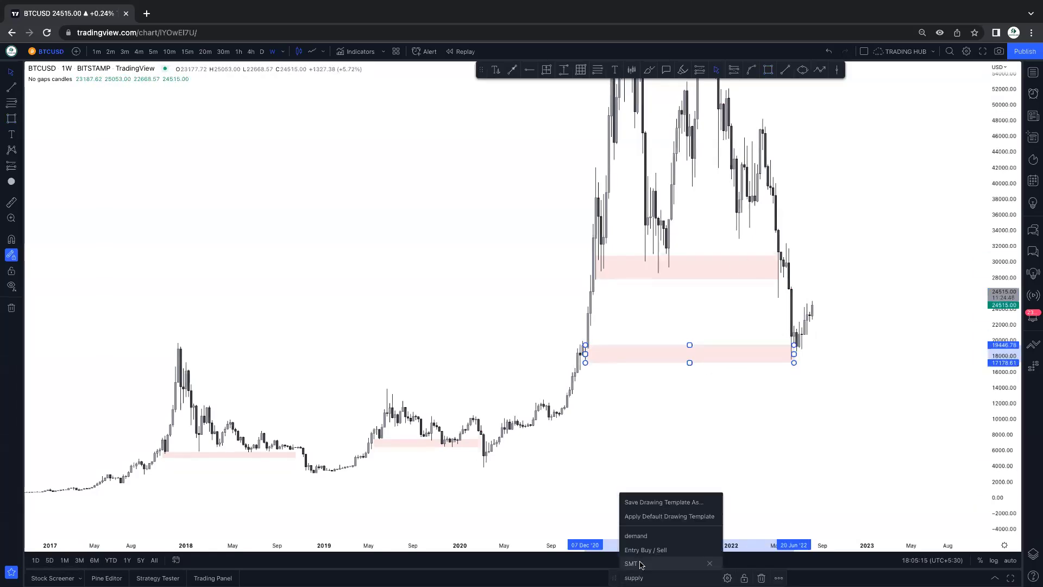
click(642, 534)
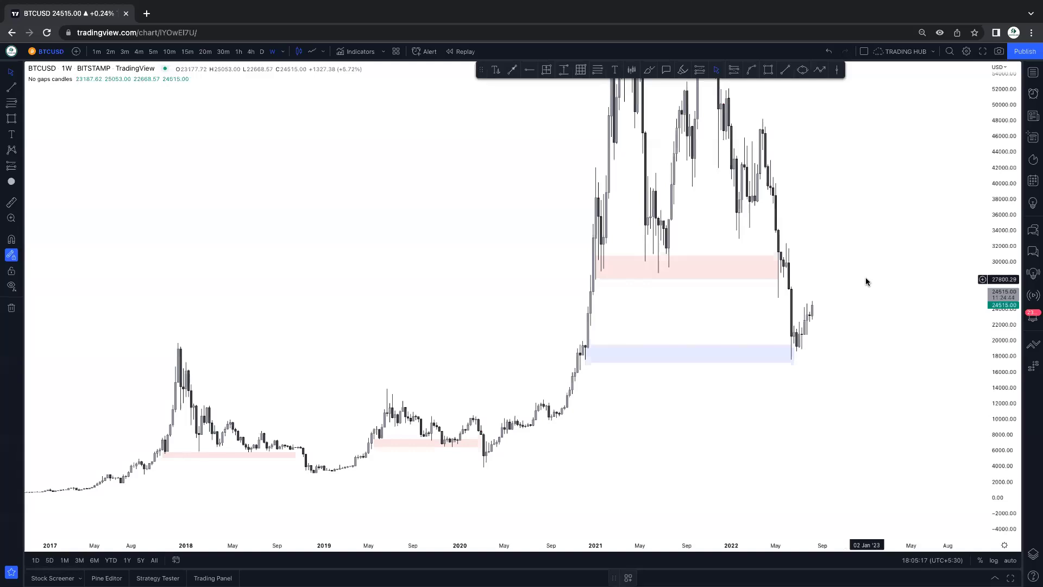
Switch the BTCUSD chart to the 1 month timeframe.
drag(850, 333, 847, 289)
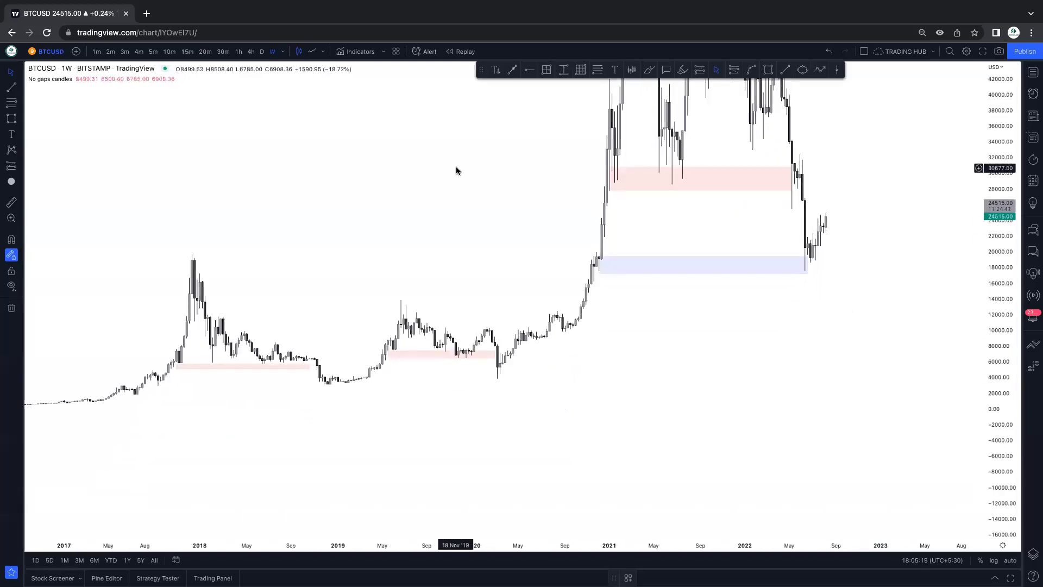
click(282, 53)
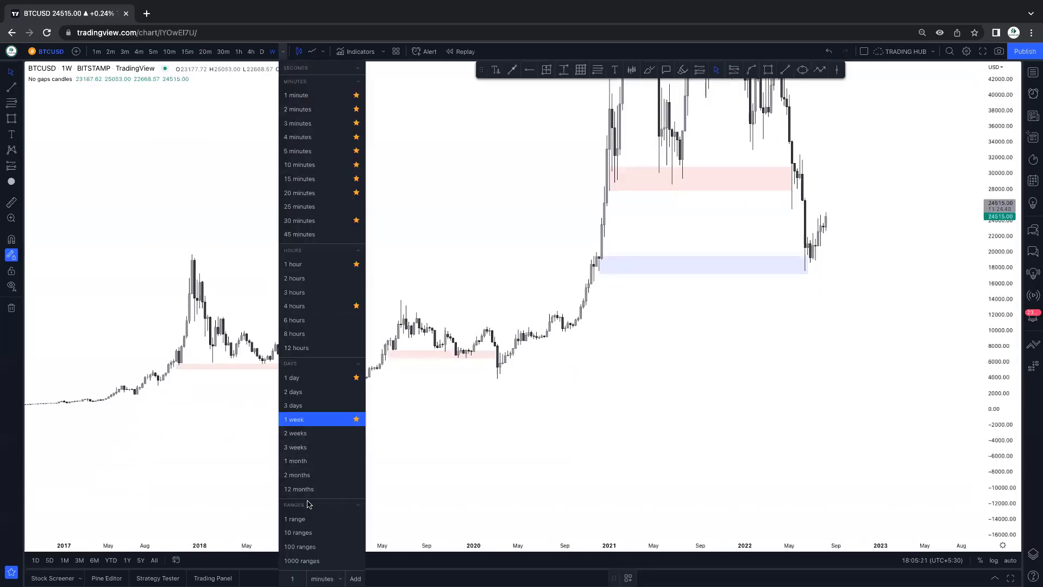
click(298, 462)
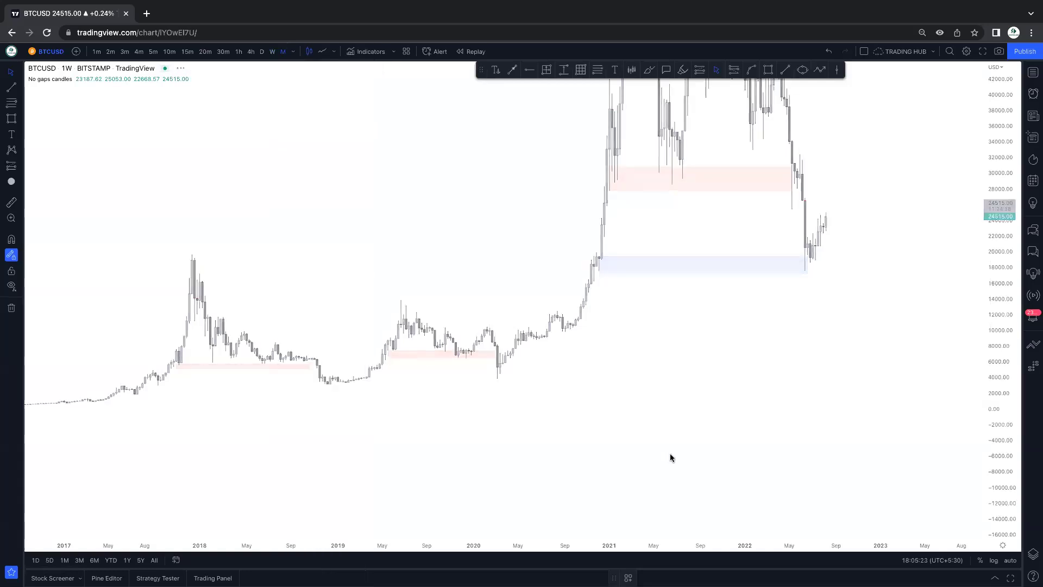
Draw a demand rectangle from September 2020 between about 12,300 and 9,717, and extend its far end to about April 2024.
scroll(781, 351, up, 5)
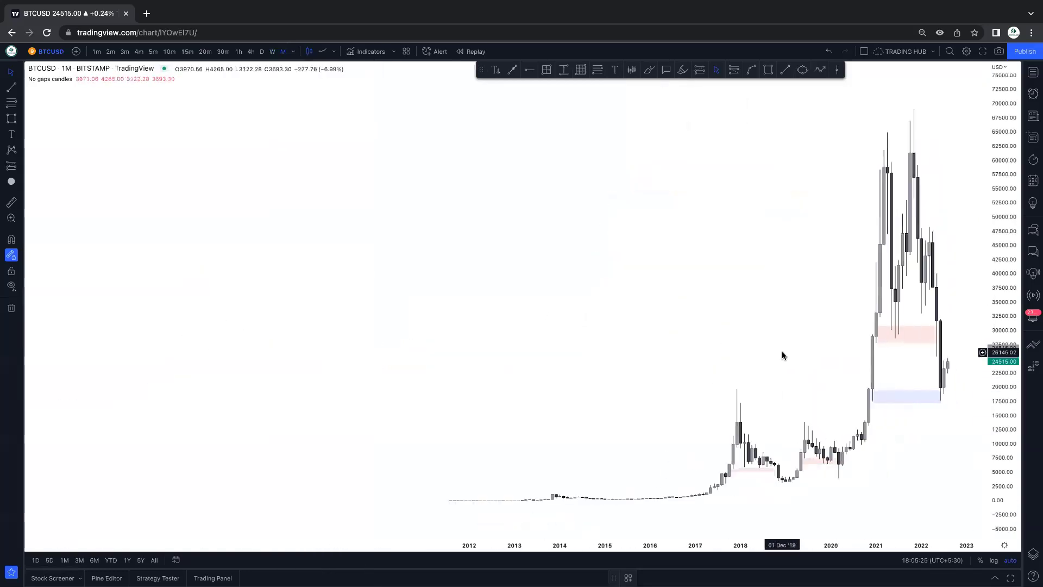
scroll(740, 348, right, 5)
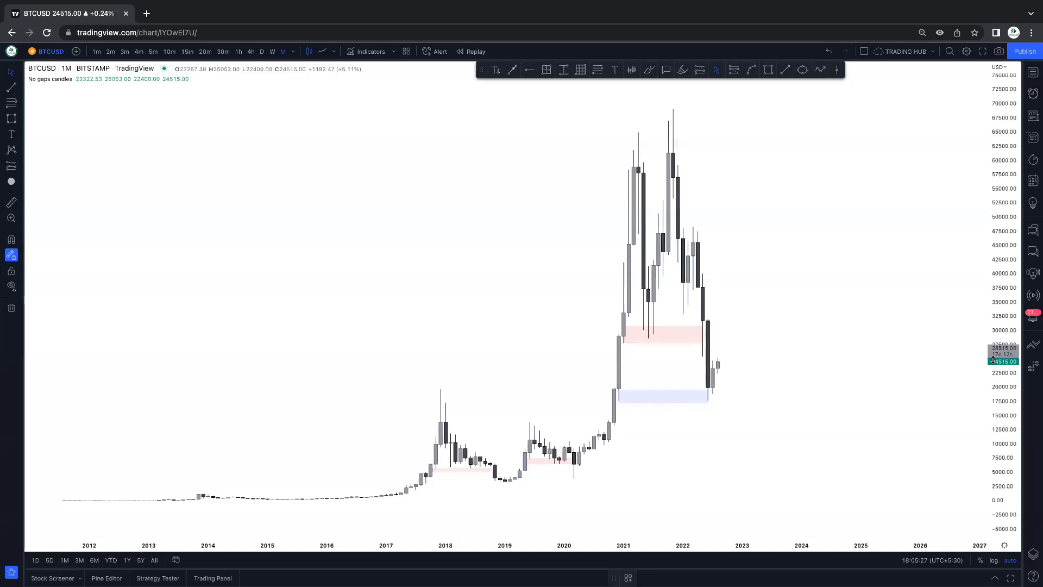
drag(993, 359, 801, 357)
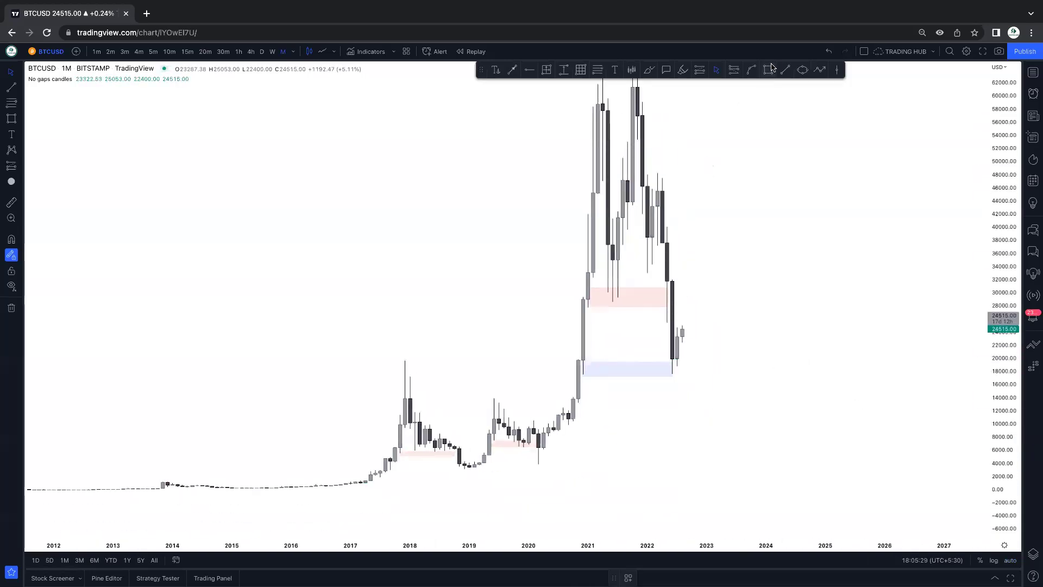
drag(570, 413, 736, 425)
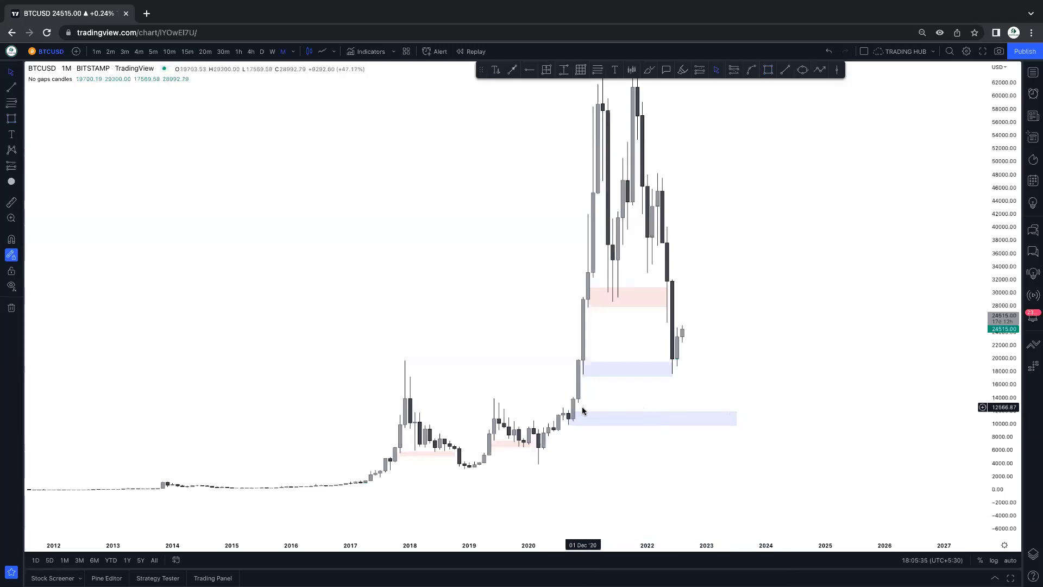
drag(569, 411, 568, 409)
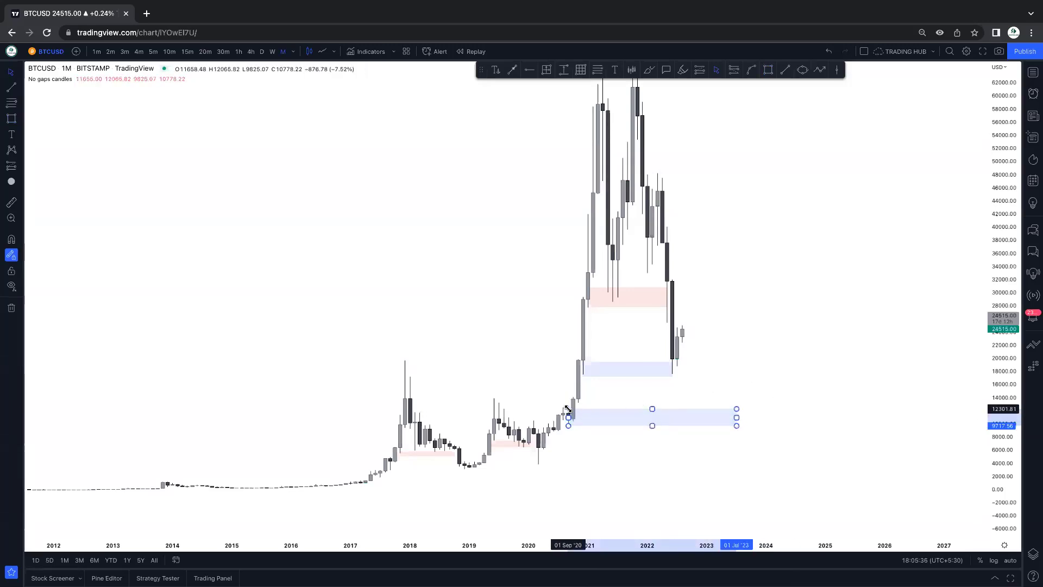
click(837, 352)
drag(770, 416, 782, 417)
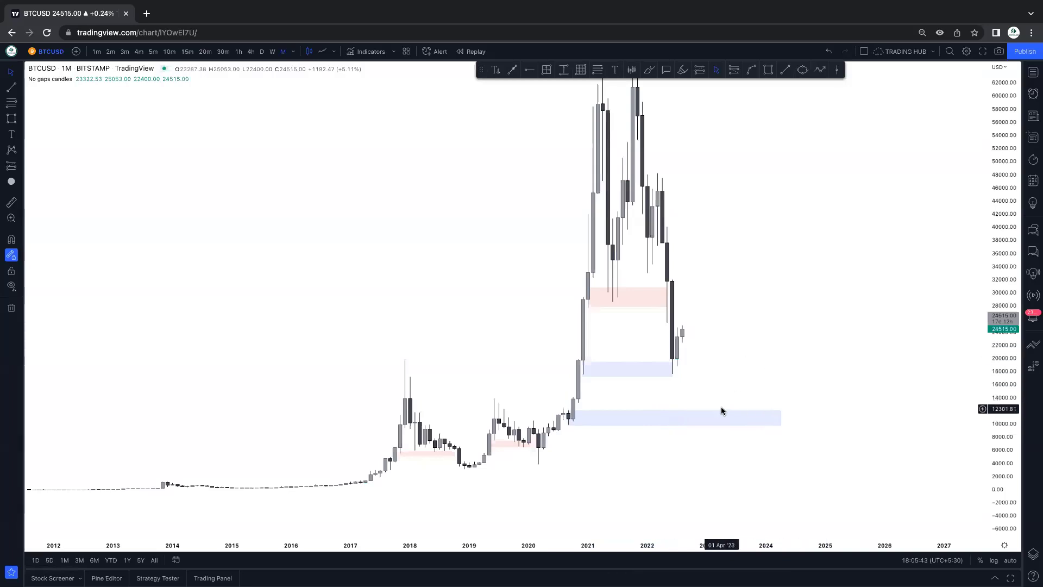
Return to the weekly timeframe and examine the marked zones around the 2021–2022 price action.
drag(997, 261, 996, 348)
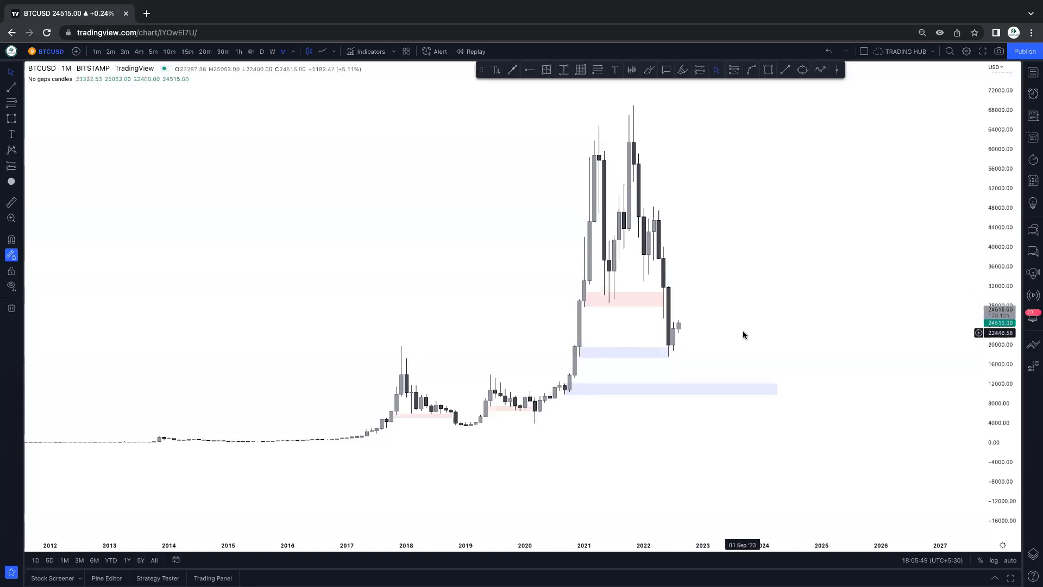
click(271, 52)
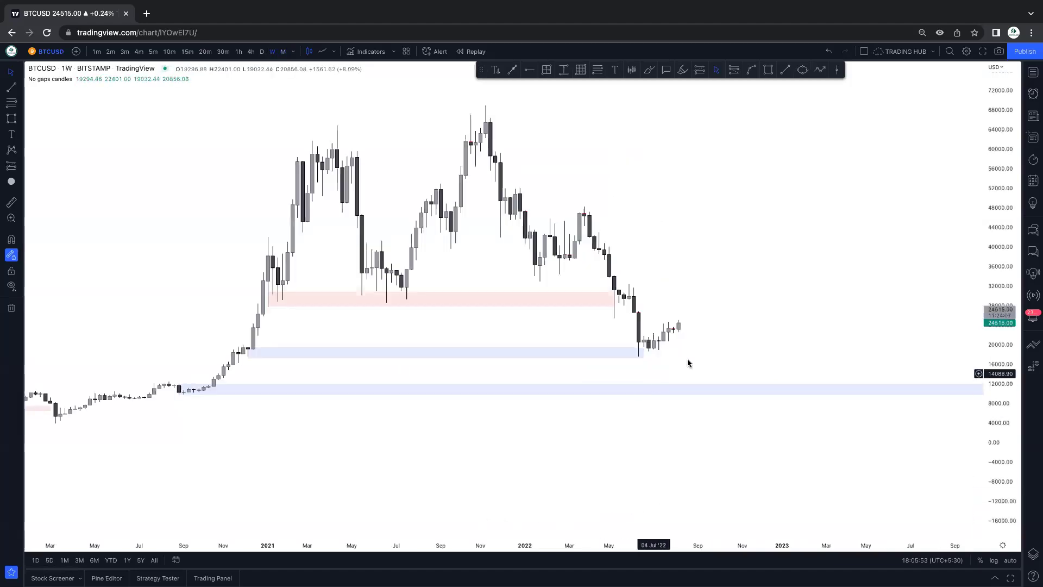
drag(1007, 330, 1006, 304)
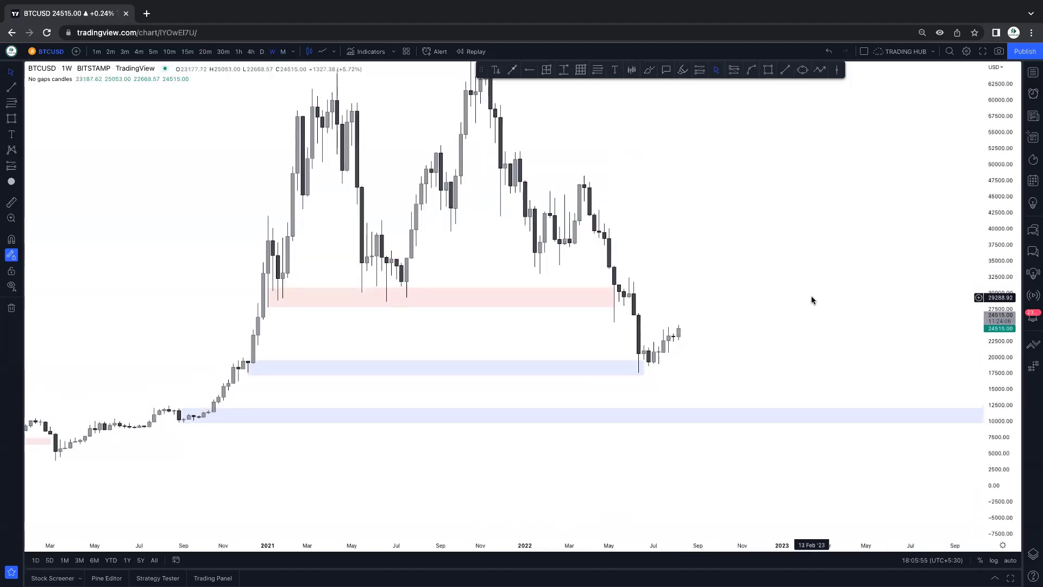
click(263, 366)
click(482, 354)
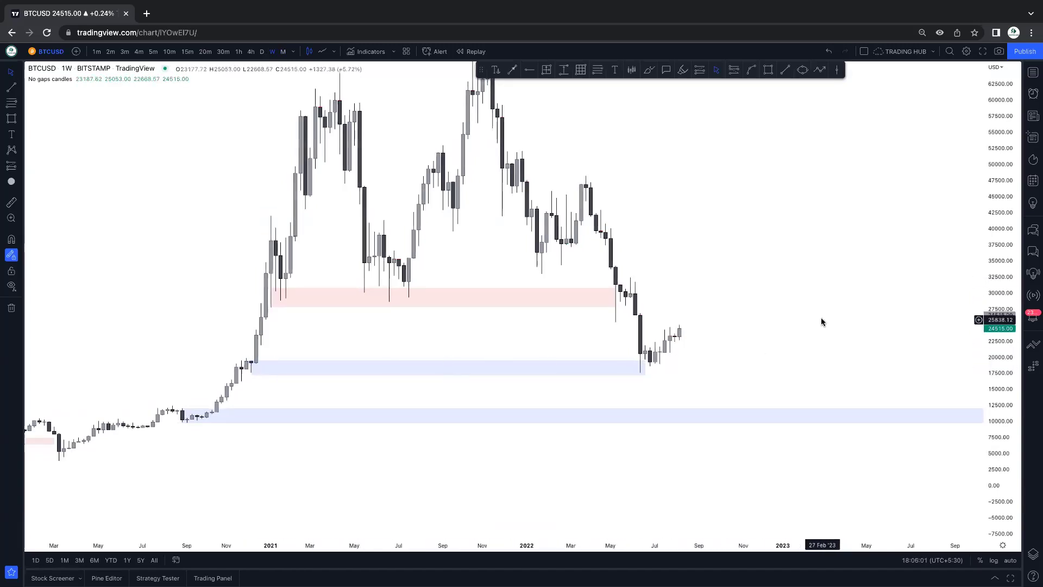
scroll(831, 323, down, 3)
drag(999, 290, 998, 279)
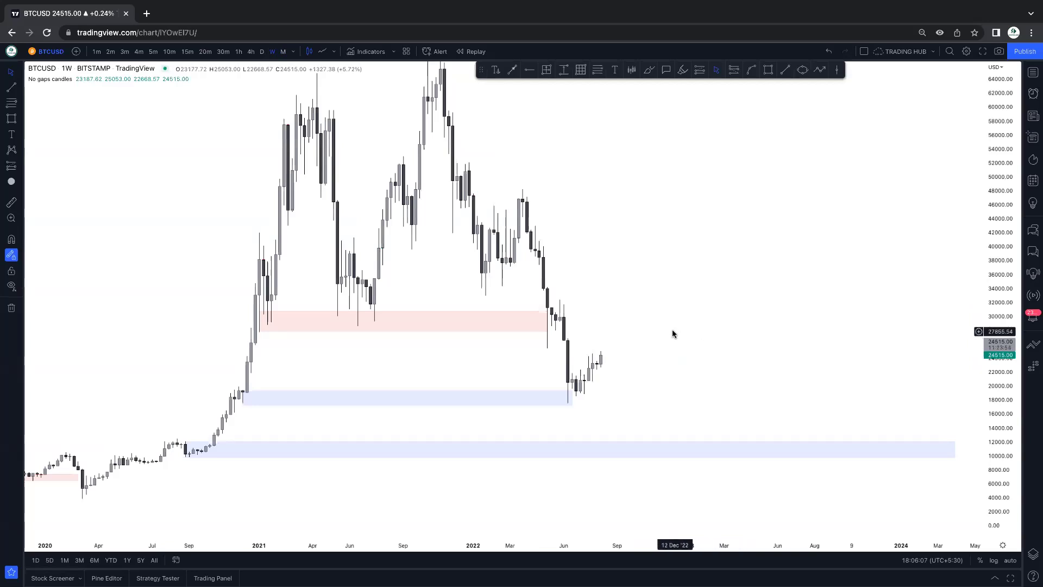
scroll(677, 333, left, 1)
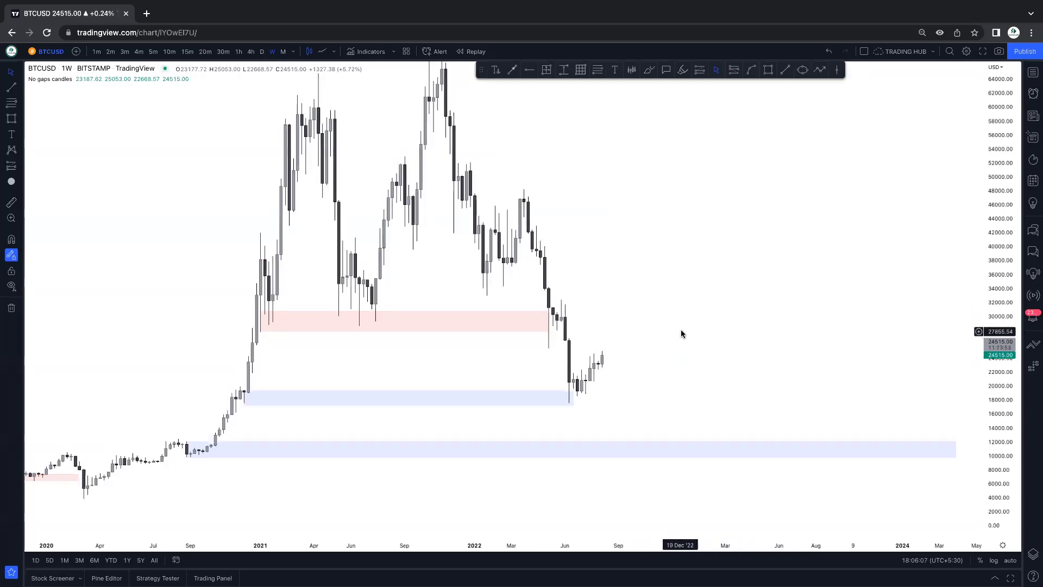
Switch the chart to the 4-hour timeframe and reset the chart view to show the June–August 2022 price action.
click(261, 54)
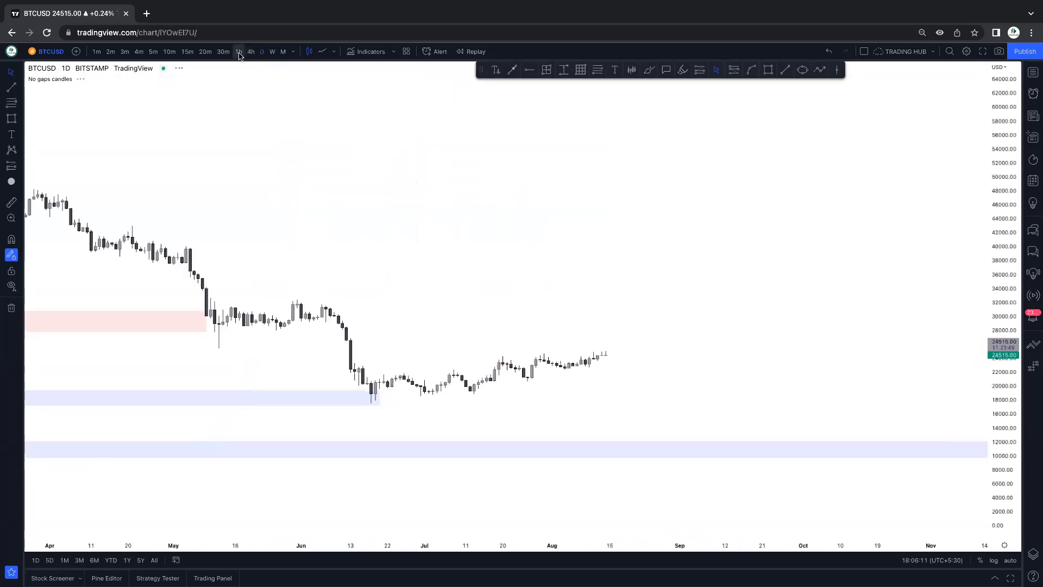
click(251, 52)
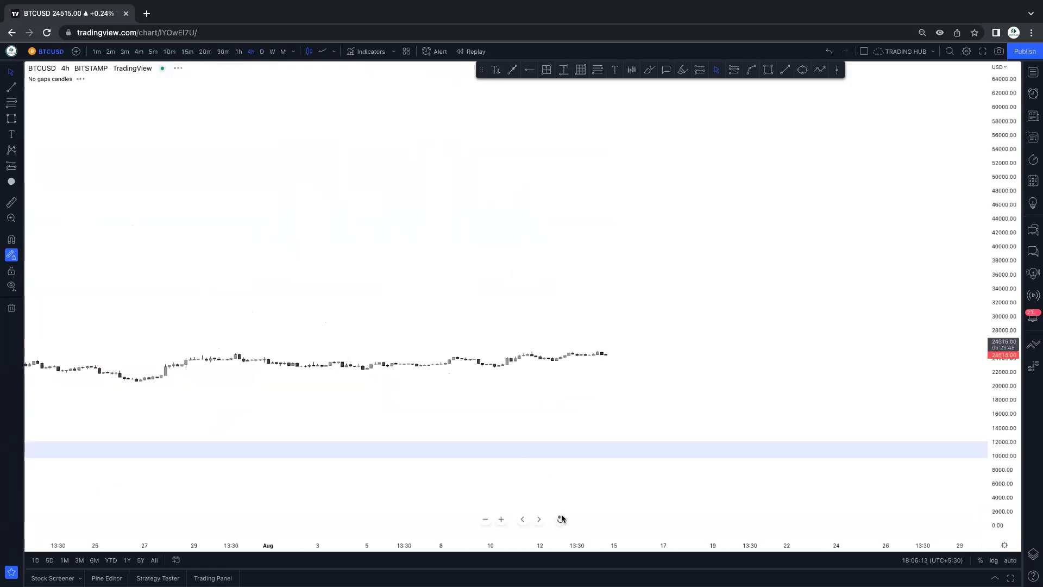
click(561, 516)
scroll(750, 302, down, 3)
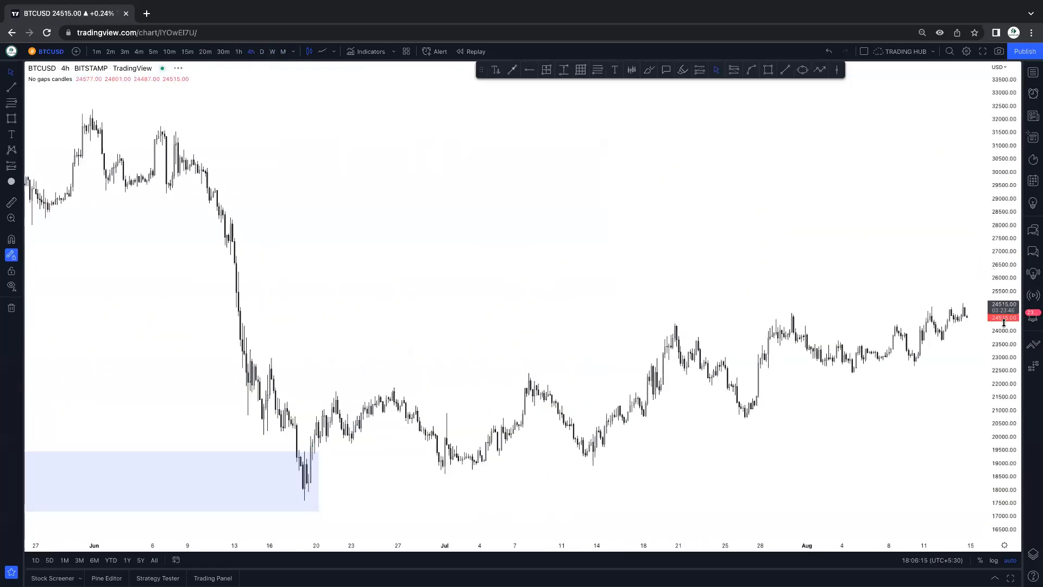
Brush red lines over the three July swing highs and beneath the lows that launched each rally.
scroll(752, 172, right, 5)
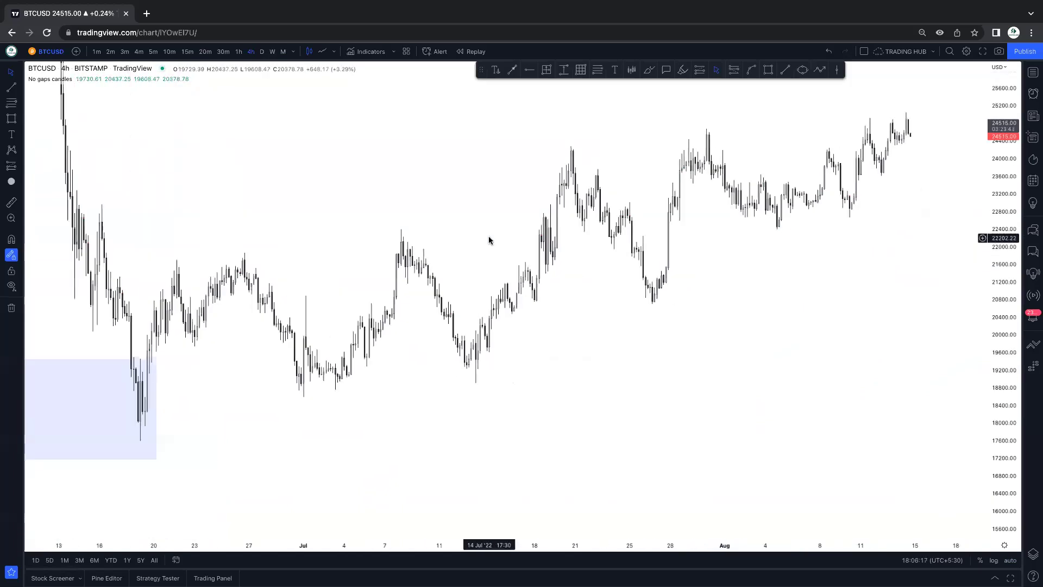
scroll(373, 227, left, 5)
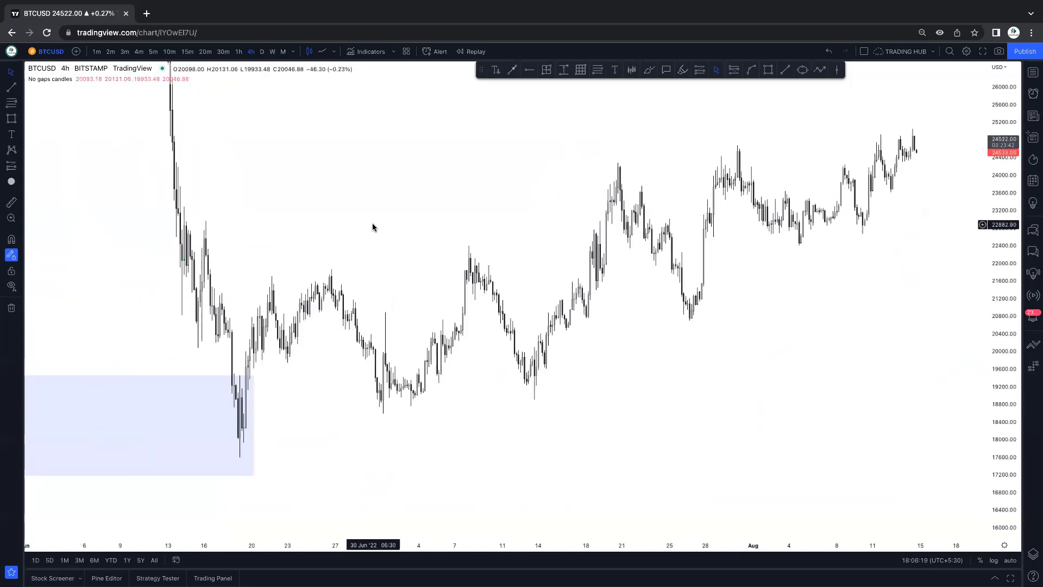
click(649, 70)
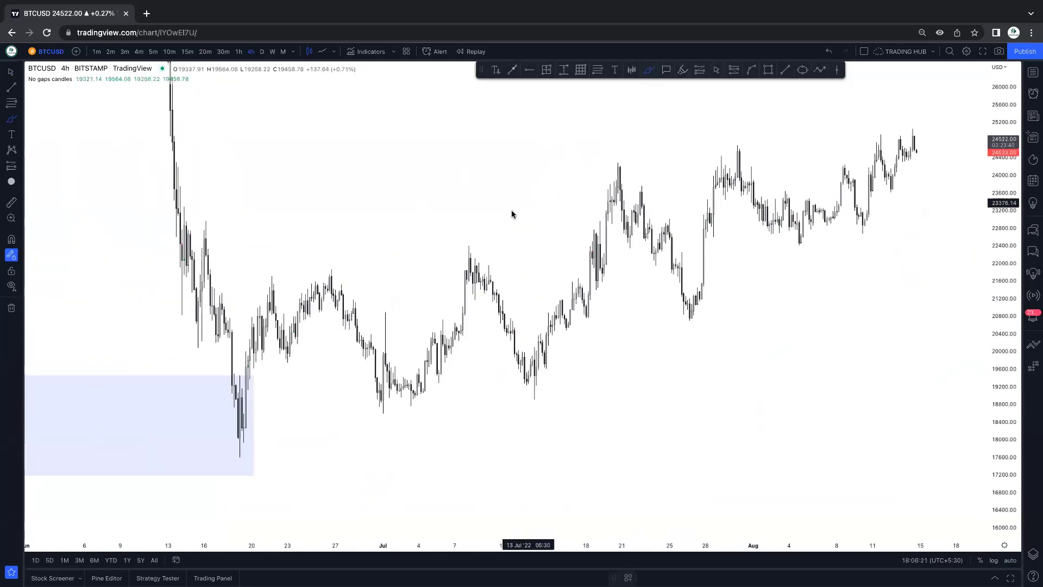
drag(471, 242, 555, 243)
drag(615, 164, 830, 144)
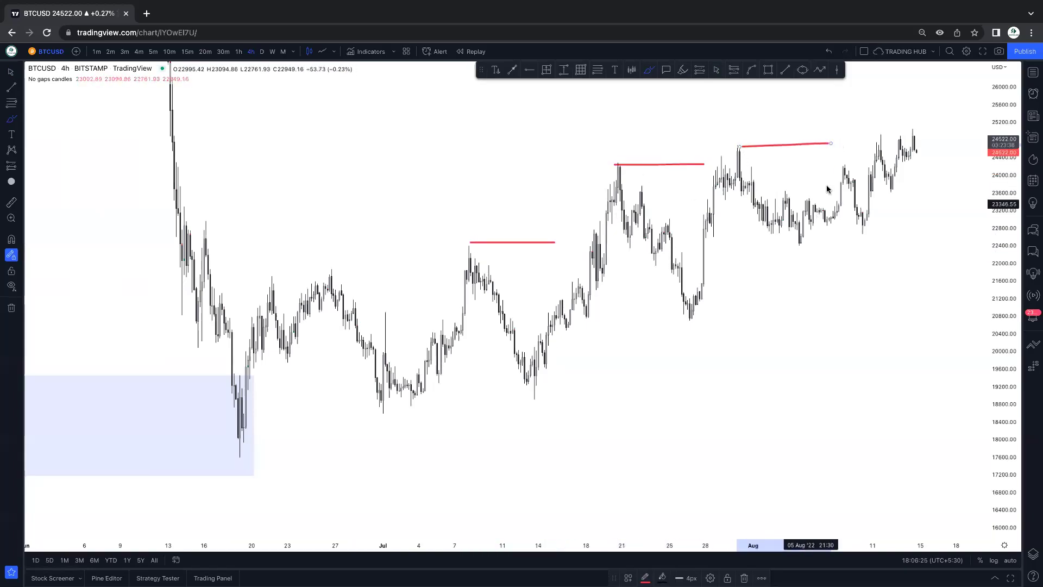
drag(710, 237, 785, 233)
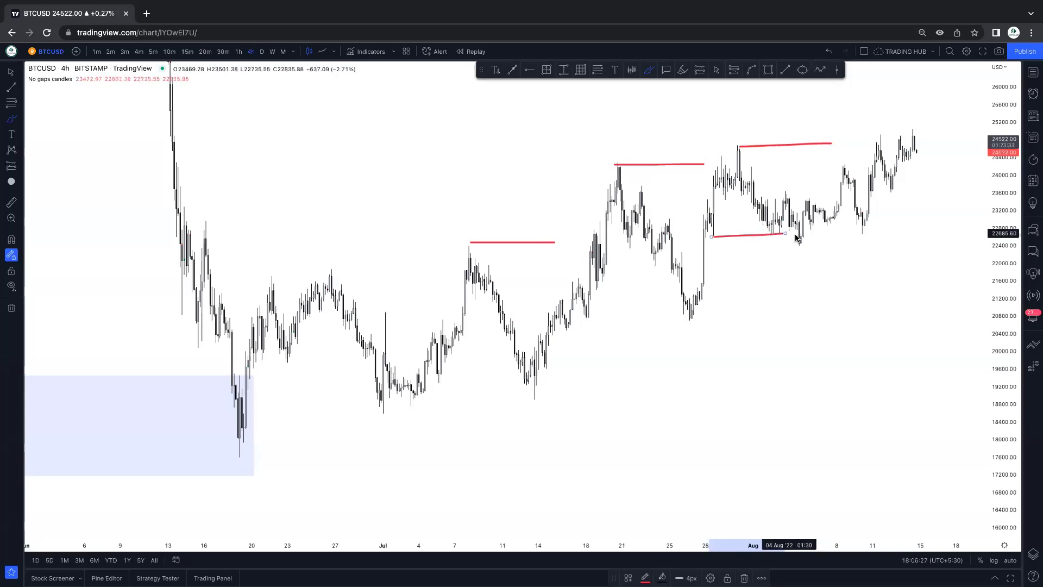
drag(596, 285, 677, 285)
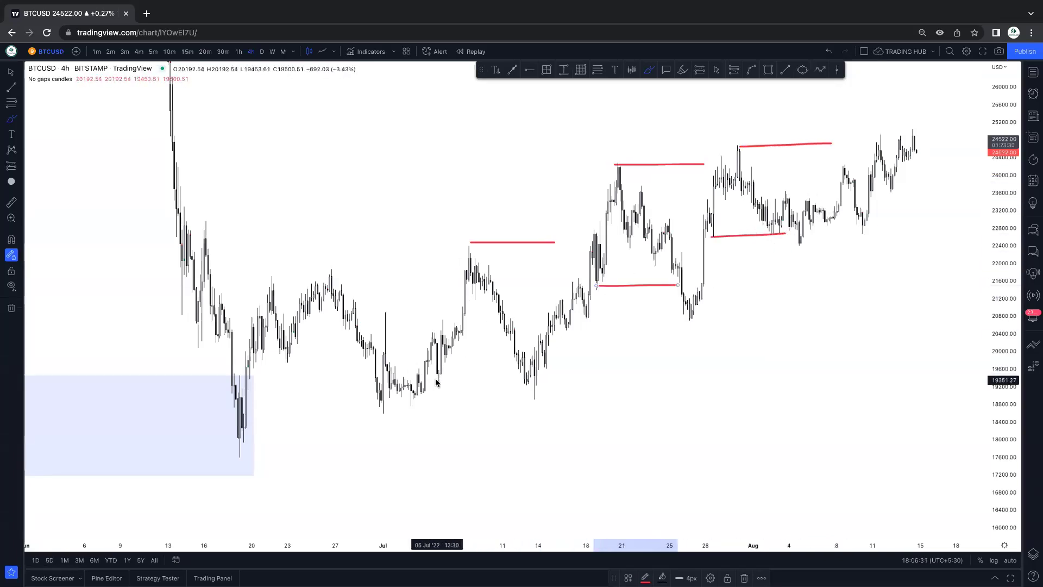
drag(437, 382, 506, 381)
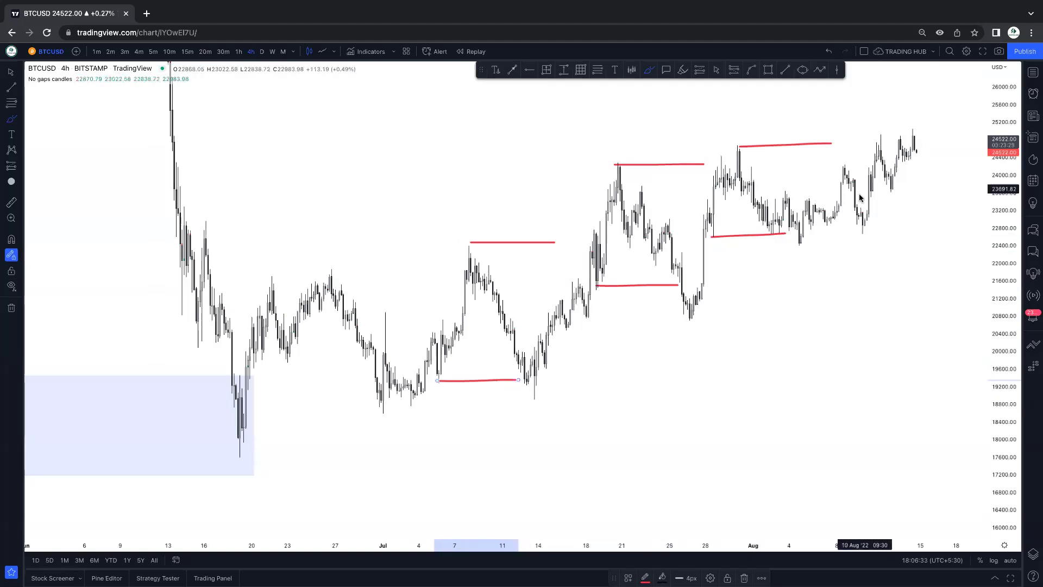
Brush the late-July high across to mid-August, underline the 12 August low near 23,600, and sketch a V-shaped projection after the last candle.
drag(733, 149, 767, 150)
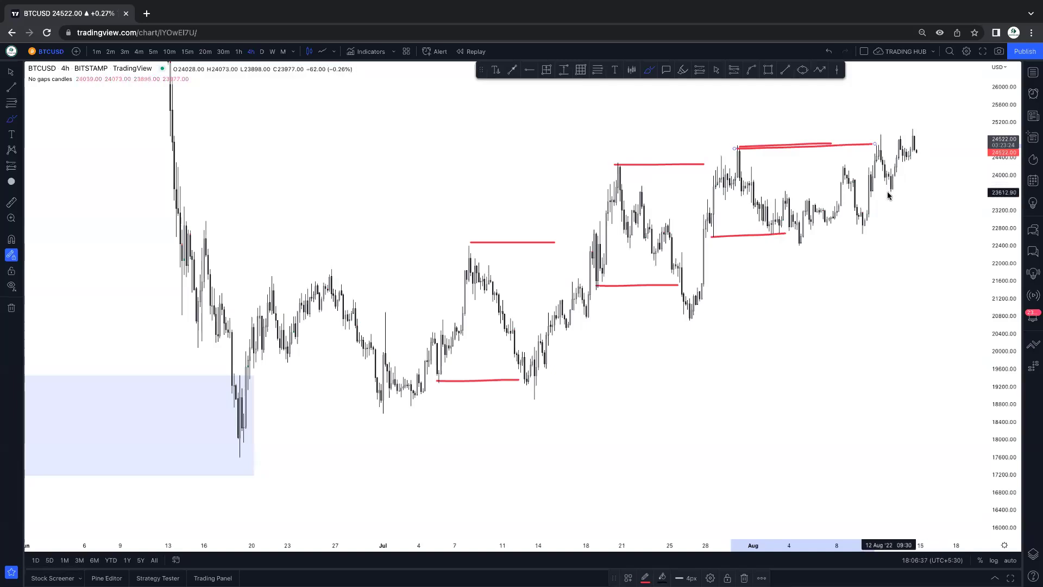
drag(891, 191, 933, 187)
mouse_move(737, 146)
mouse_down()
mouse_move(919, 145)
mouse_move(926, 120)
mouse_move(945, 209)
mouse_up()
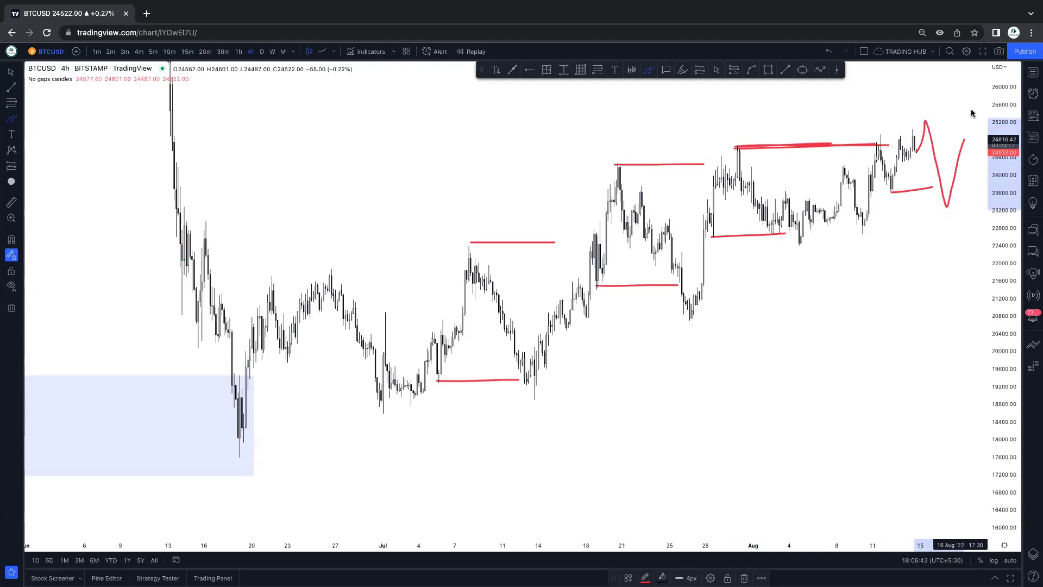
Undo all the red brush strokes on the 4-hour chart.
click(830, 52)
click(831, 55)
click(830, 55)
click(831, 55)
click(831, 55)
click(831, 55)
click(831, 55)
click(831, 55)
click(831, 55)
Draw a horizontal trend line from the 30 July high at 24,676 to the candles around 11 August.
click(786, 70)
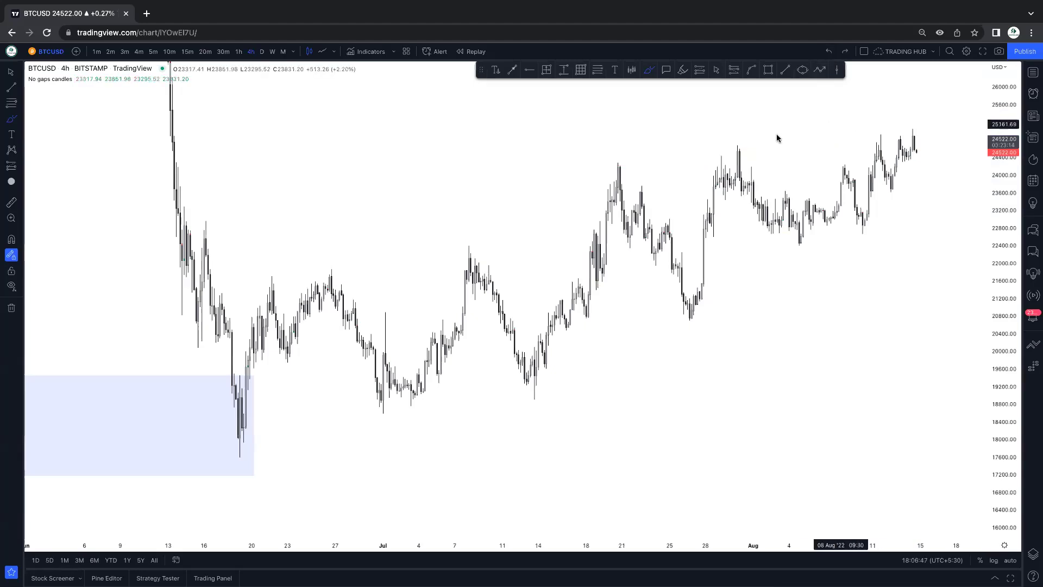
click(738, 145)
click(876, 146)
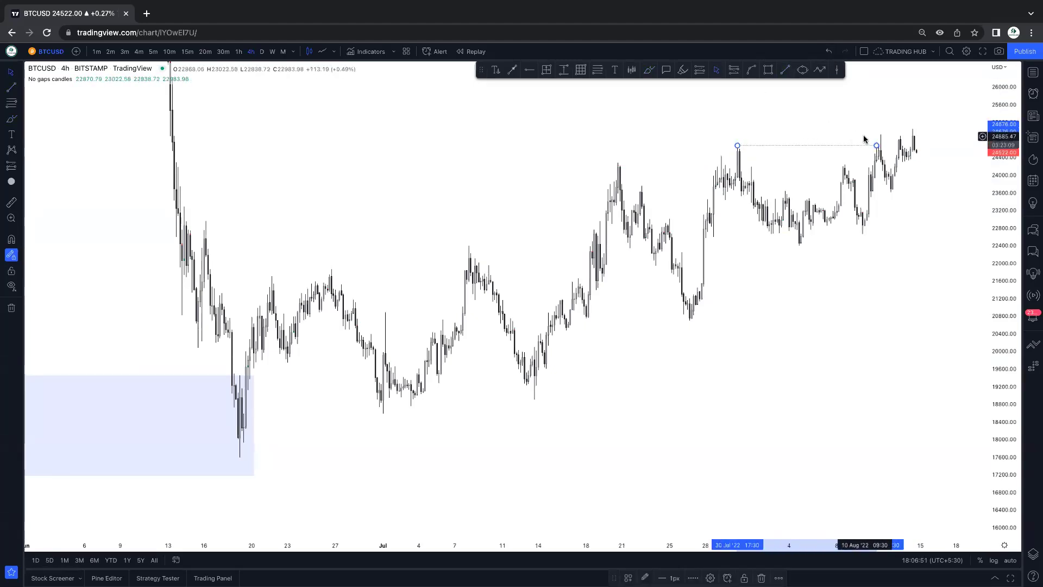
Draw a horizontal trend line from the 11 August high at 24,921 to 14 August and apply an X drawing template.
scroll(865, 139, up, 2)
drag(931, 193, 795, 176)
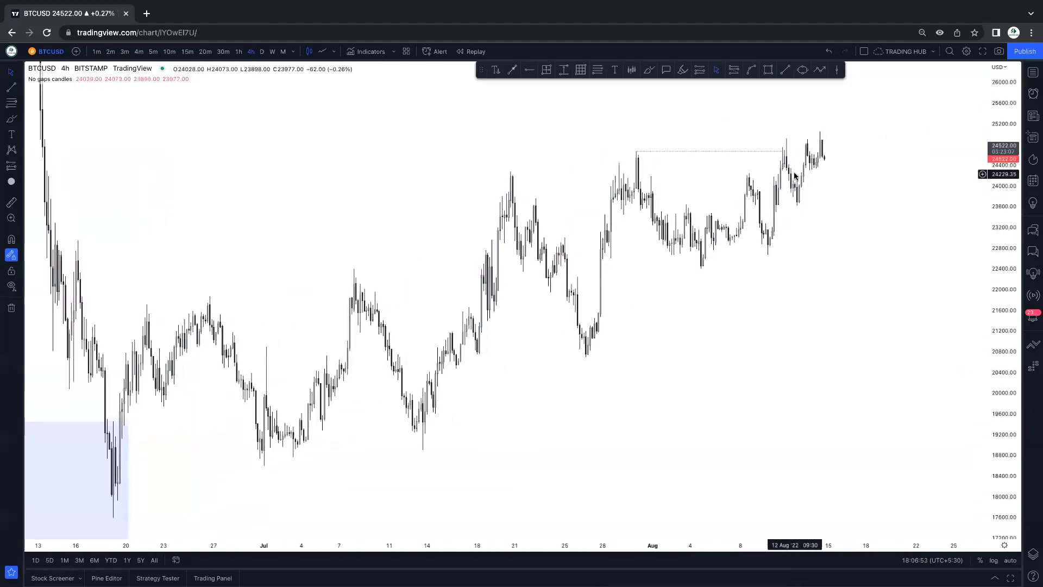
scroll(838, 156, up, 1)
click(785, 69)
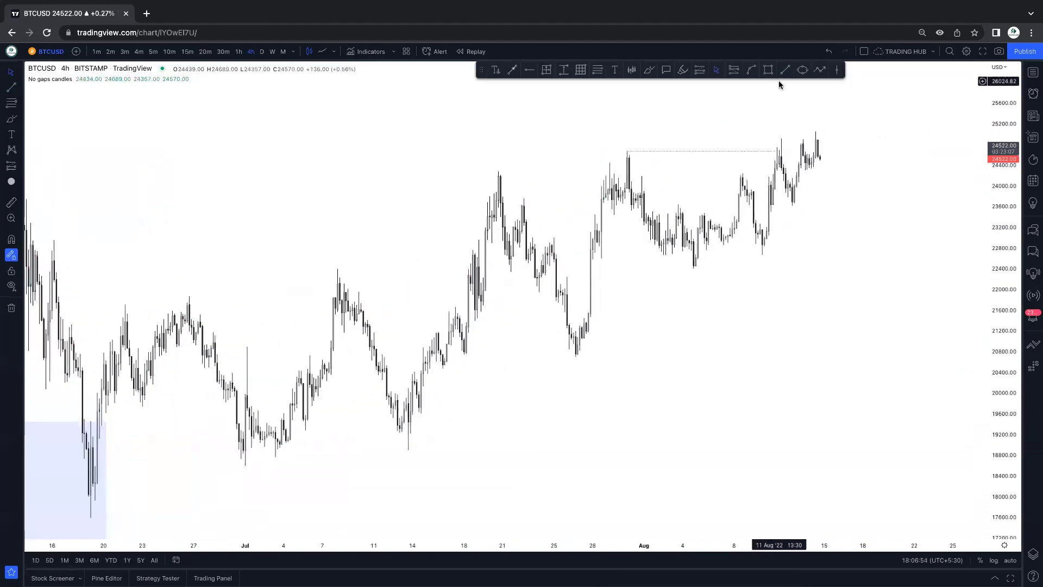
click(781, 138)
click(818, 139)
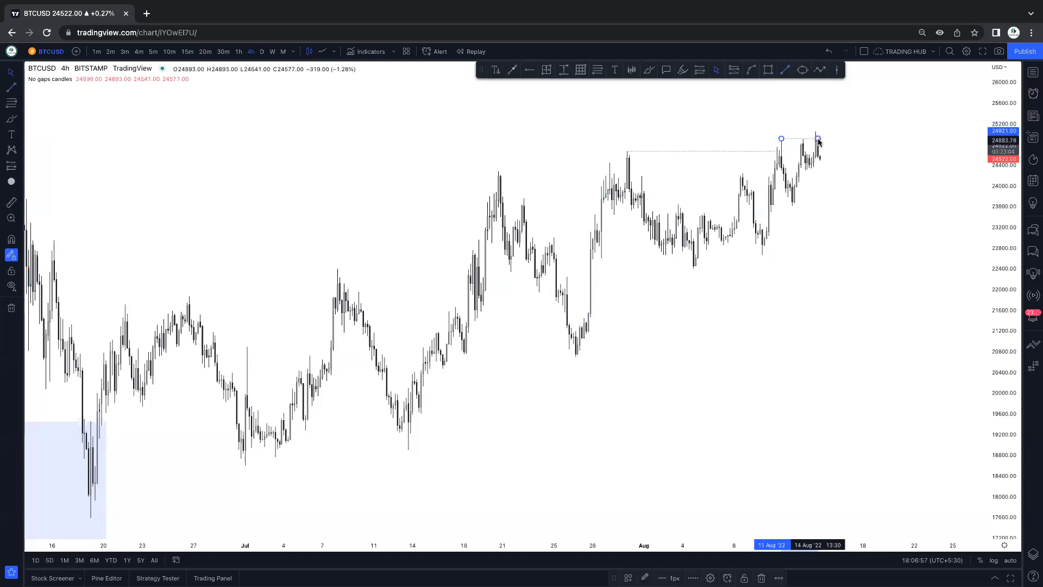
click(628, 577)
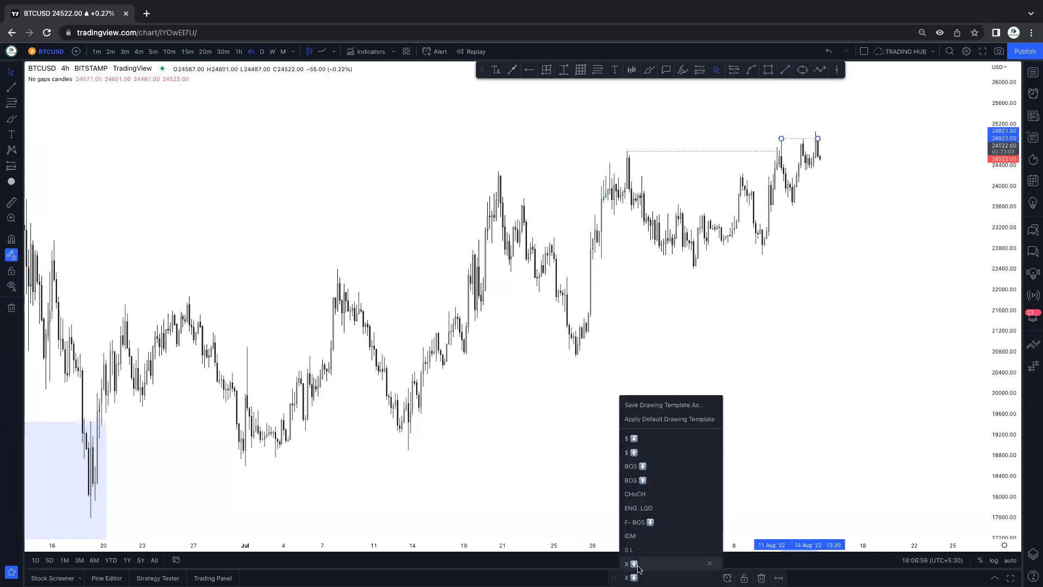
click(761, 377)
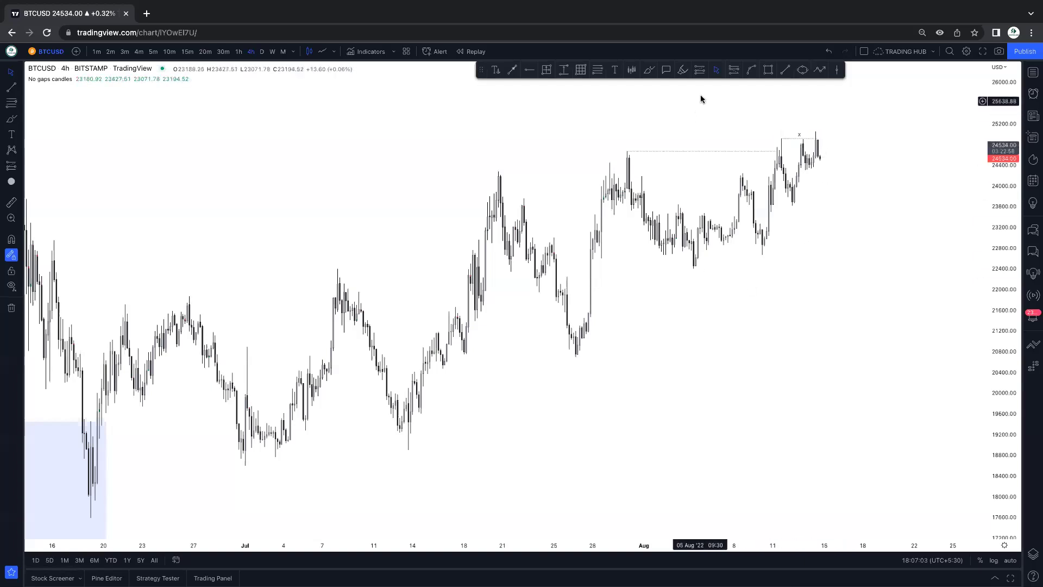
Draw a horizontal trend line from the early-August swing low at about 22,400 to about 15 August.
click(769, 70)
click(785, 70)
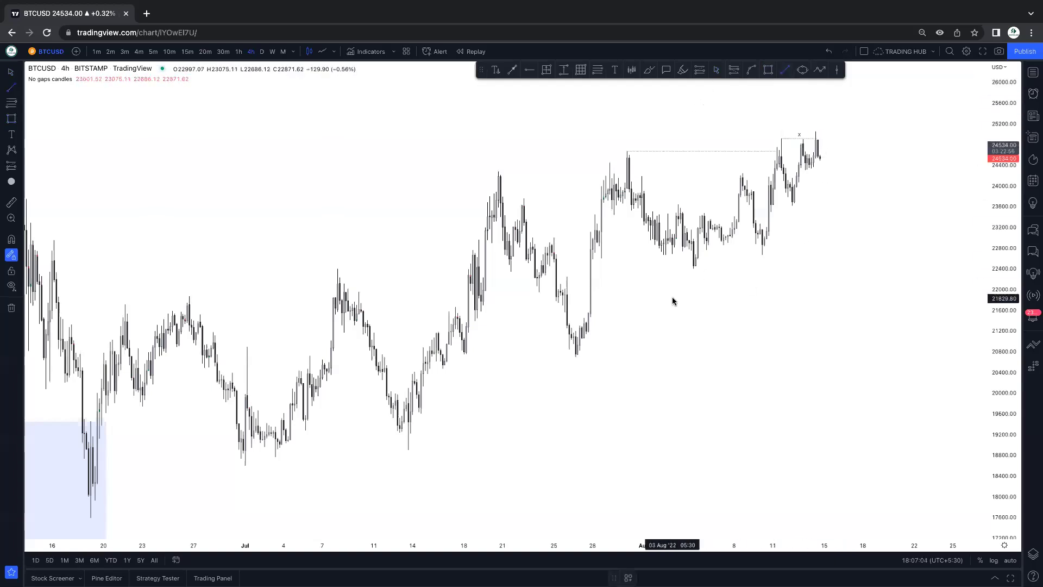
click(695, 269)
click(825, 269)
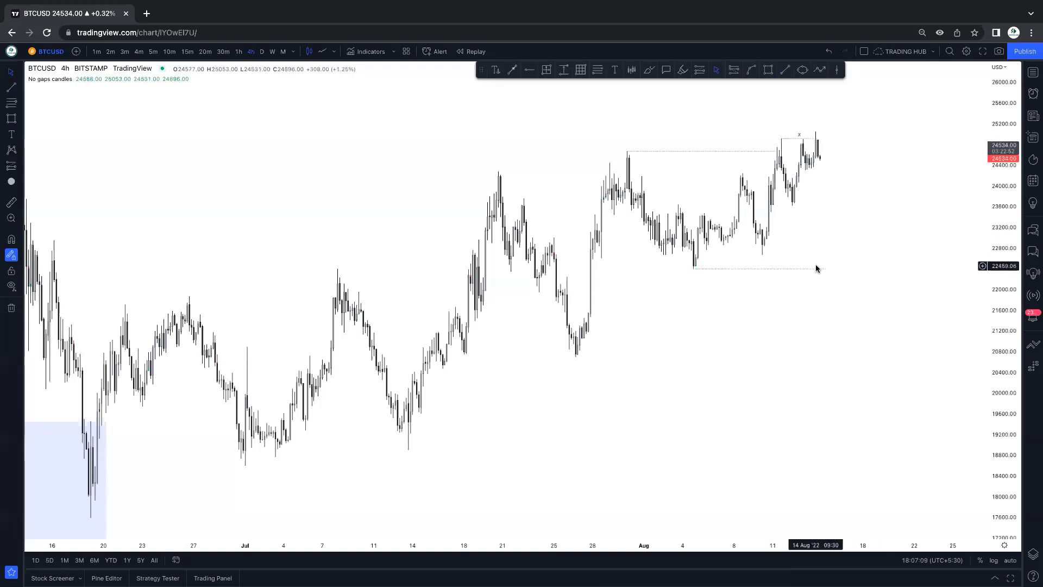
Brush a circle around the latest high, a descending price path below 22,400, and a line along the early-August low.
scroll(784, 310, right, 5)
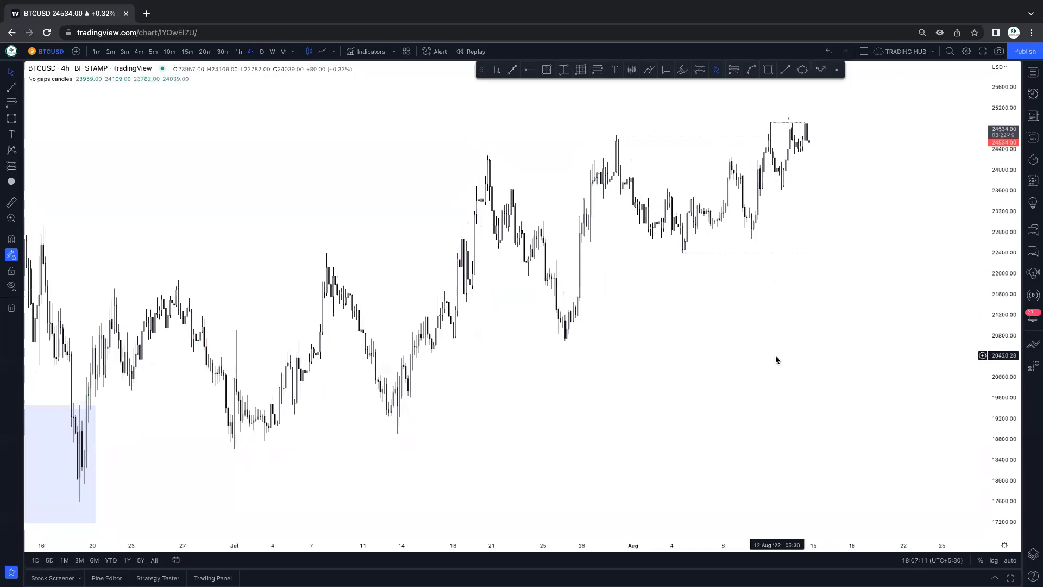
scroll(870, 321, left, 2)
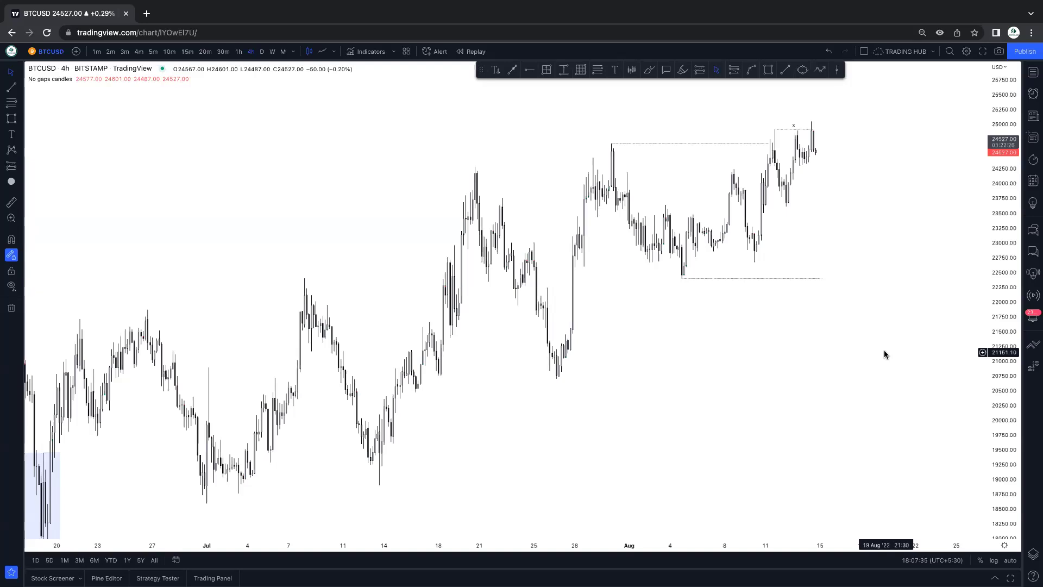
scroll(873, 331, up, 2)
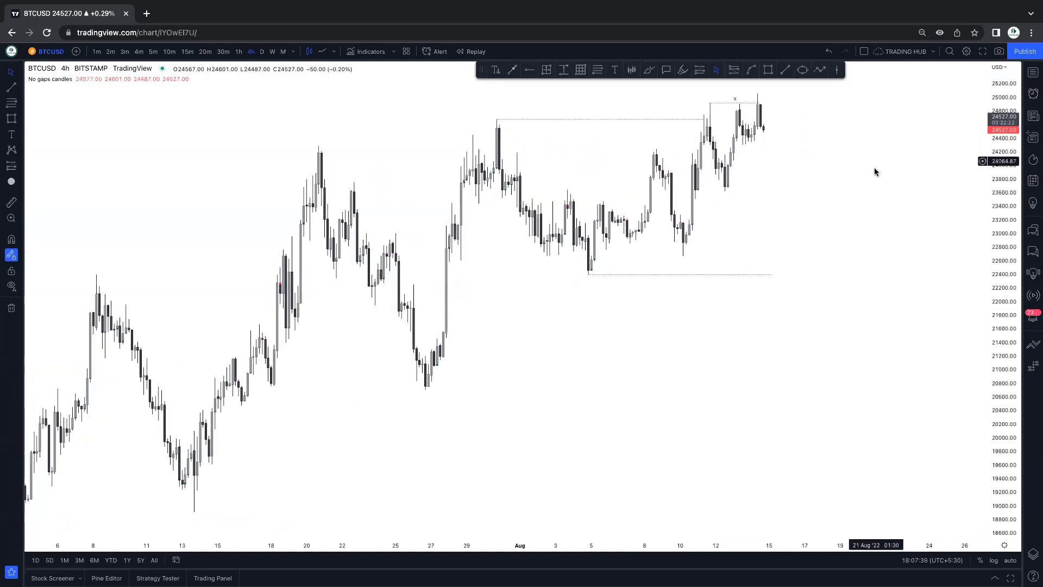
scroll(815, 158, left, 1)
click(683, 70)
click(649, 69)
mouse_move(762, 120)
mouse_down()
mouse_move(764, 169)
mouse_move(763, 129)
mouse_move(771, 165)
mouse_move(776, 151)
mouse_move(782, 170)
mouse_move(794, 144)
mouse_move(811, 191)
mouse_move(831, 167)
mouse_move(889, 318)
mouse_up()
drag(594, 299, 880, 304)
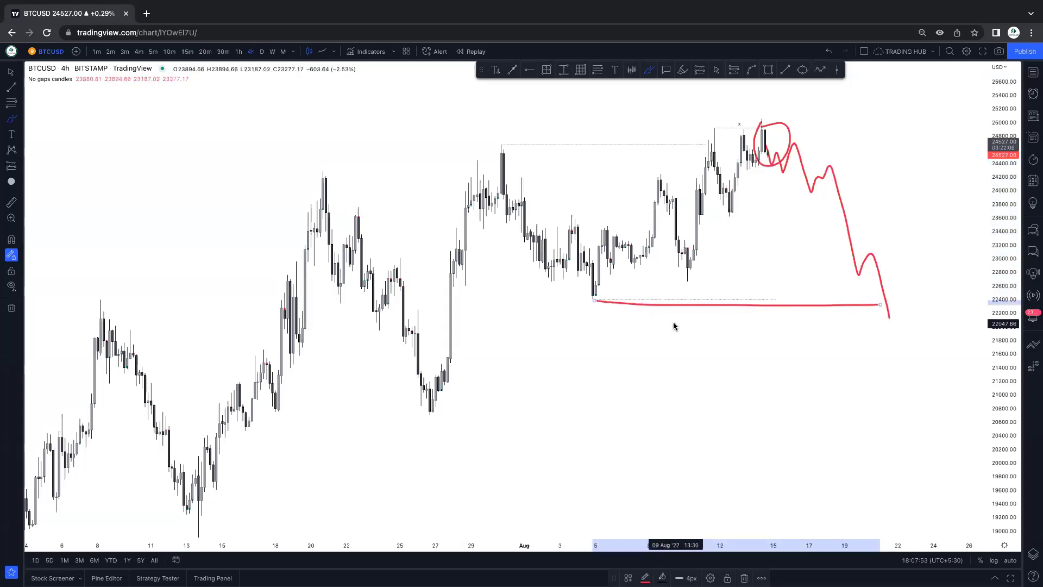
Brush a horizontal red line from the late-July low at about 20,750 out to about 21 August.
scroll(621, 325, down, 1)
scroll(621, 325, down, 1)
scroll(911, 351, down, 1)
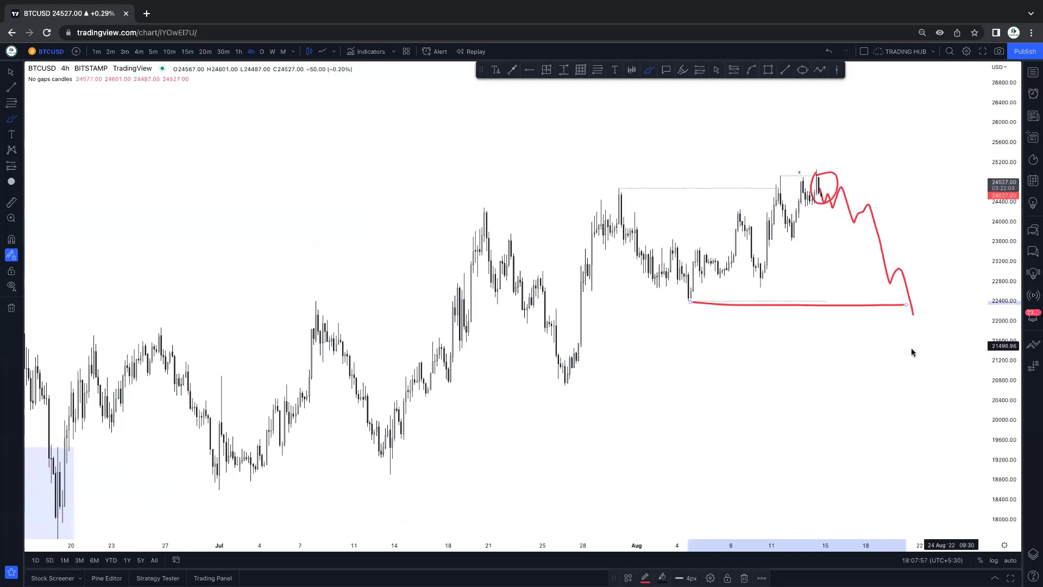
drag(563, 382, 909, 380)
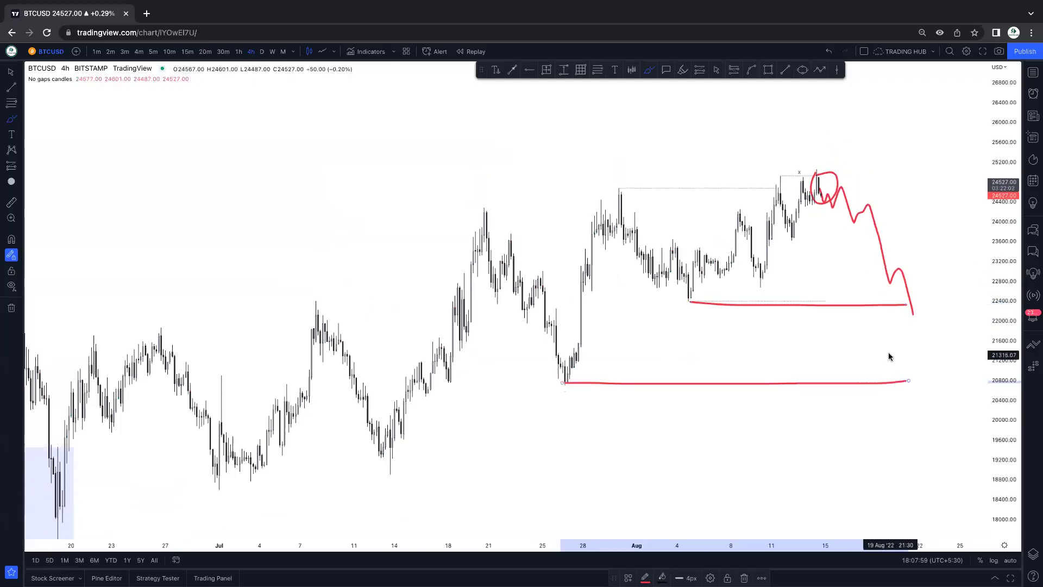
click(886, 350)
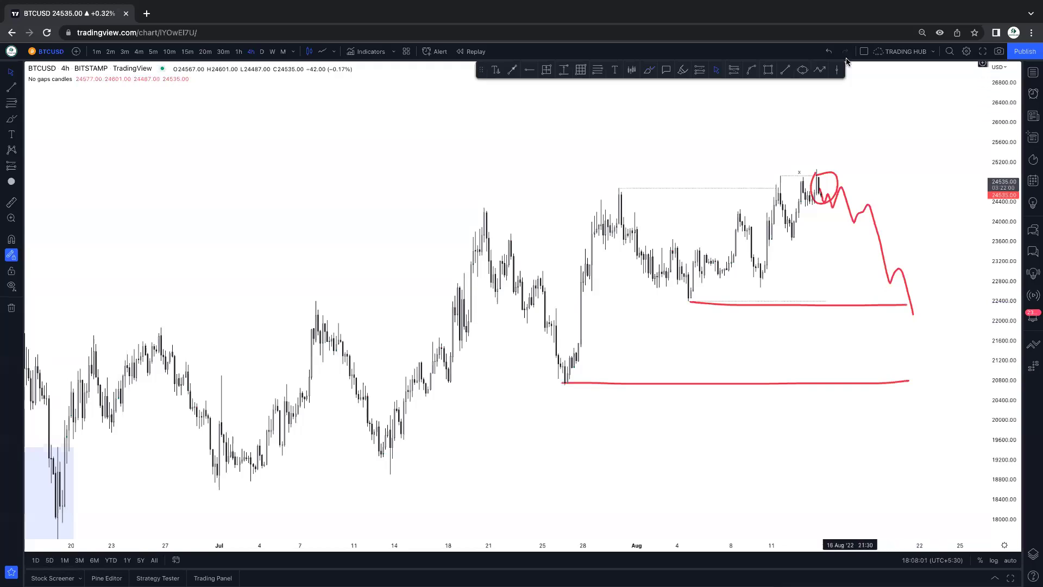
Undo the brushed circle, descending path and two low markings.
click(830, 51)
click(830, 51)
click(829, 51)
click(830, 51)
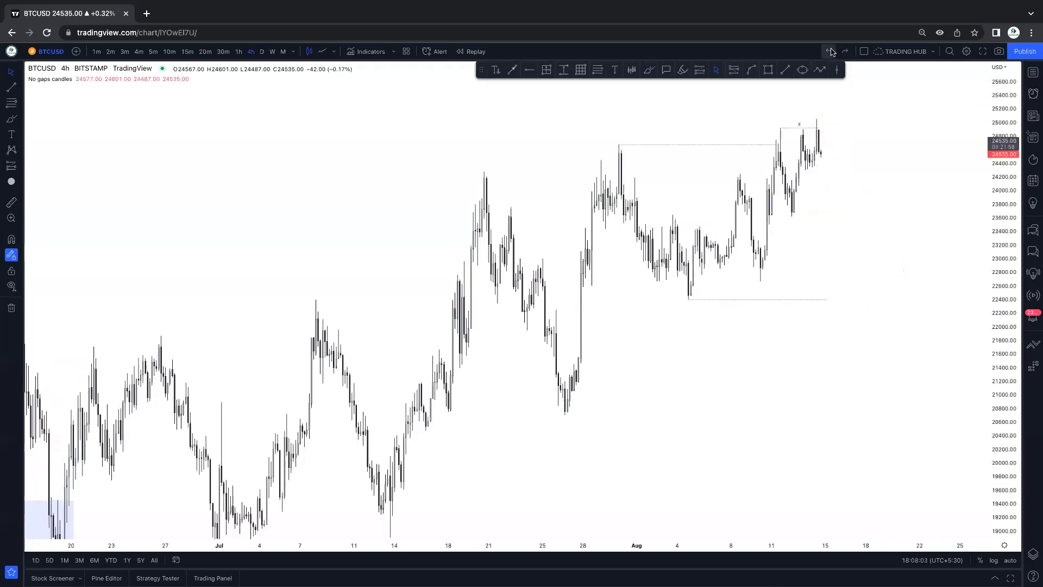
Switch the chart to the 15-minute timeframe and fit the view to the 13–14 August price action.
click(187, 51)
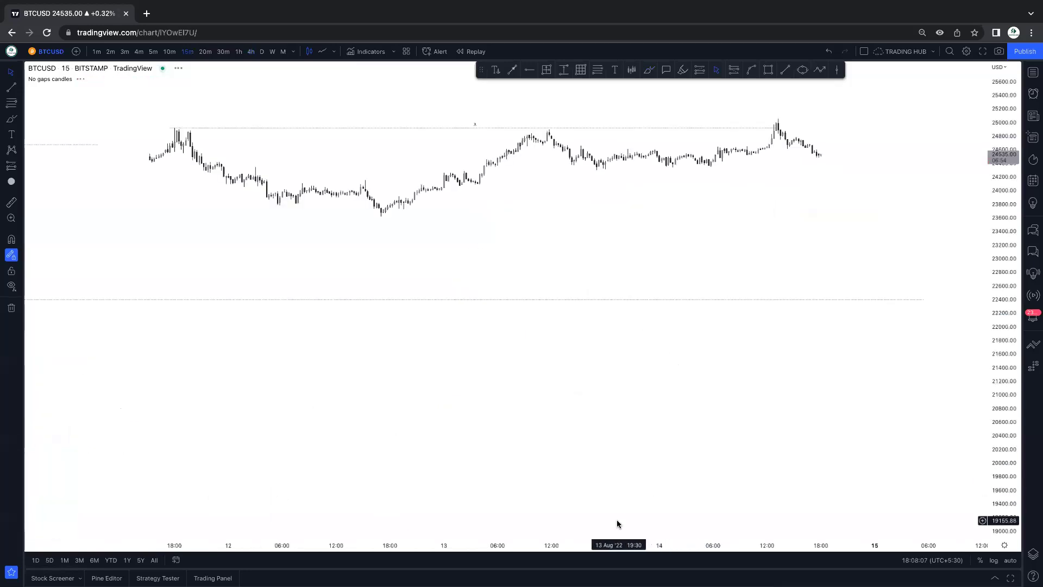
click(562, 520)
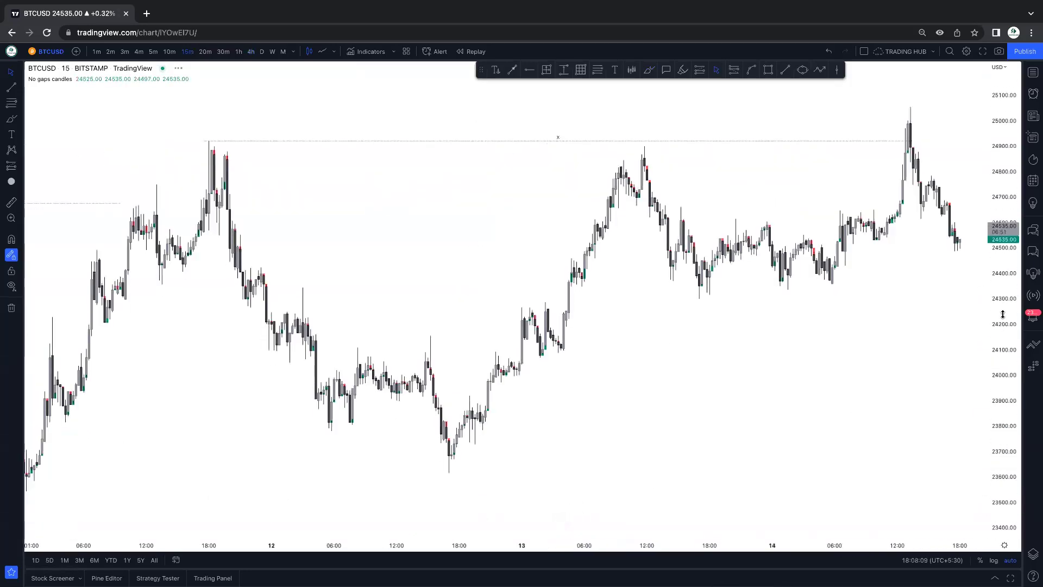
drag(859, 288, 794, 298)
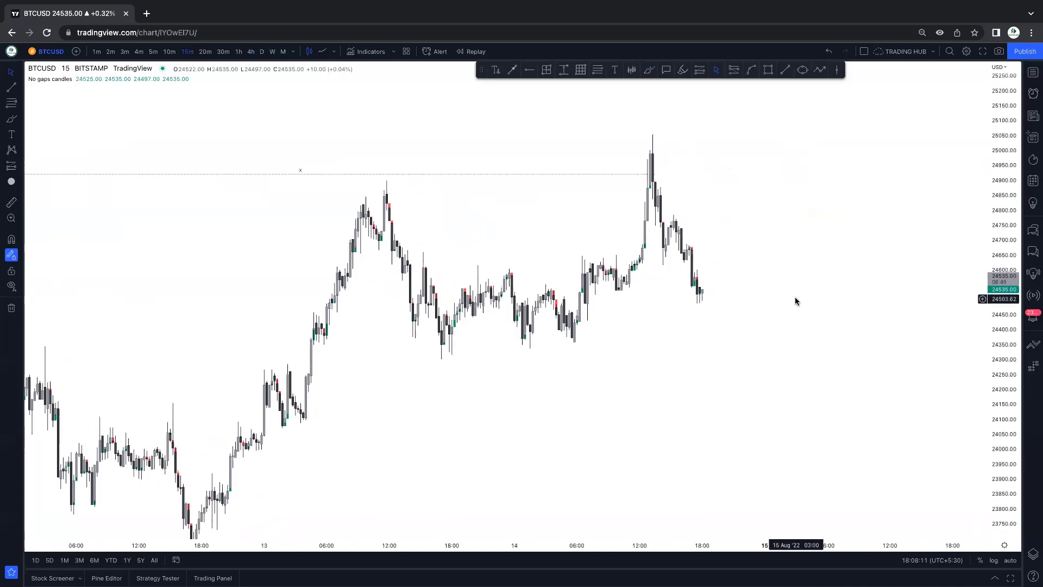
Draw a horizontal trend line from the 14 August morning low at about 24,430 to just past the latest candle.
click(785, 70)
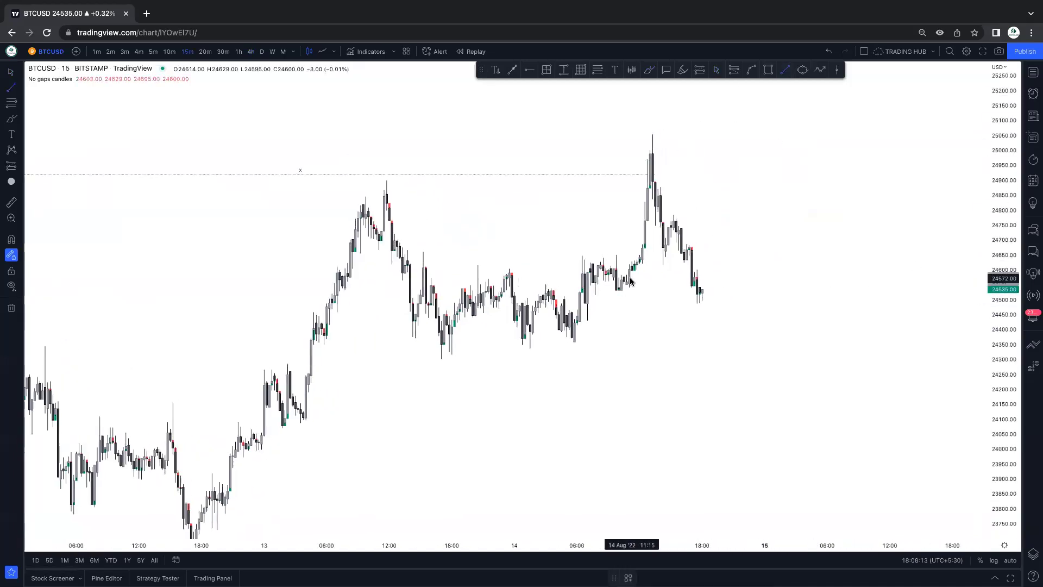
click(588, 321)
click(717, 321)
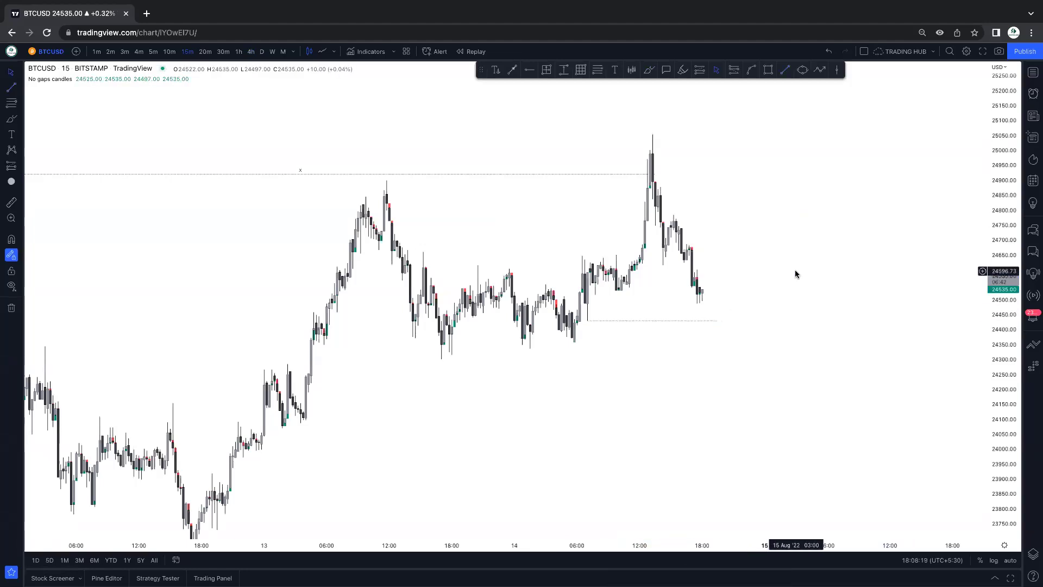
Draw a projected zigzag path from the latest candles, swinging between about 24,240 and 24,630, with a final drop below 23,600.
key(alt+p)
click(698, 277)
click(710, 357)
click(744, 288)
click(762, 378)
click(804, 261)
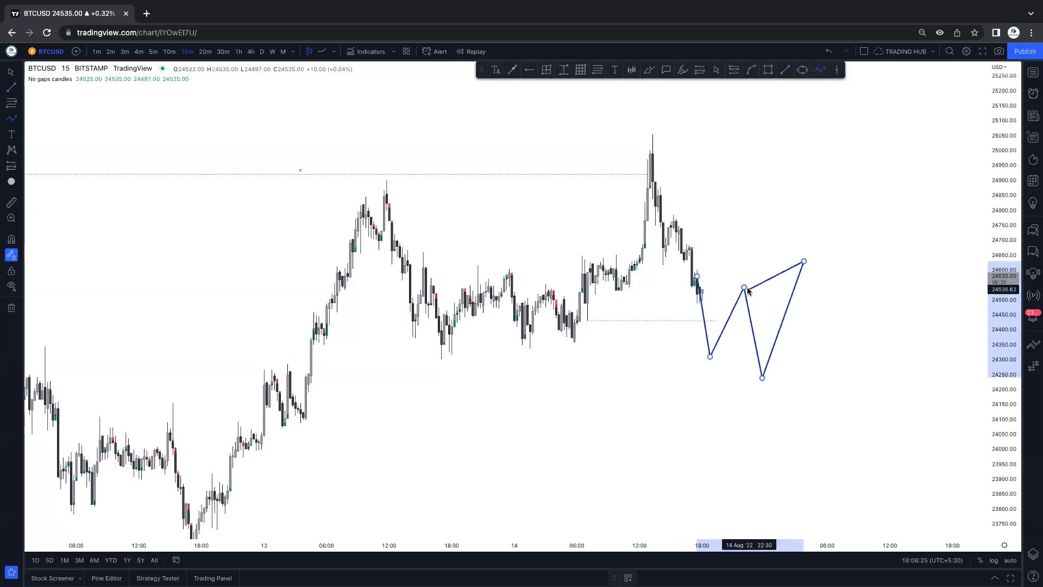
click(812, 297)
click(825, 272)
click(841, 348)
click(857, 315)
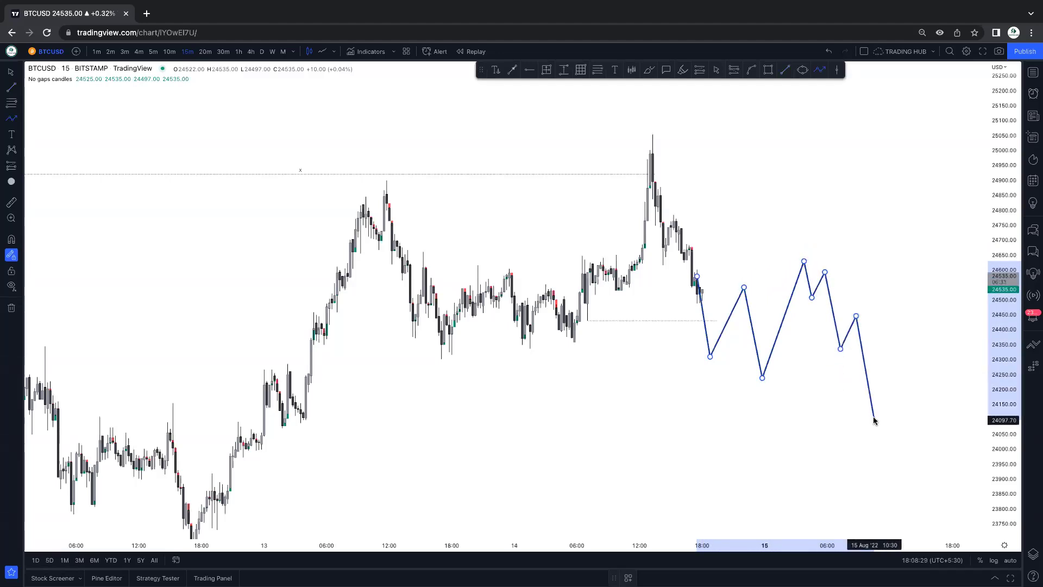
double_click(883, 462)
drag(899, 442, 869, 466)
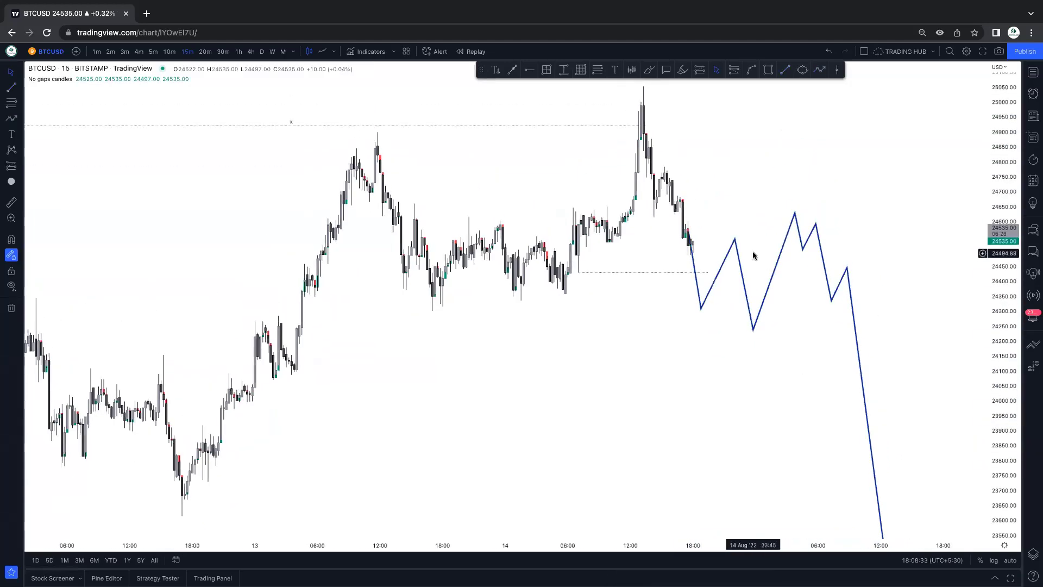
Draw a horizontal trend line from the first projected peak at about 24,543 and apply the $ template with the label above the line.
click(785, 69)
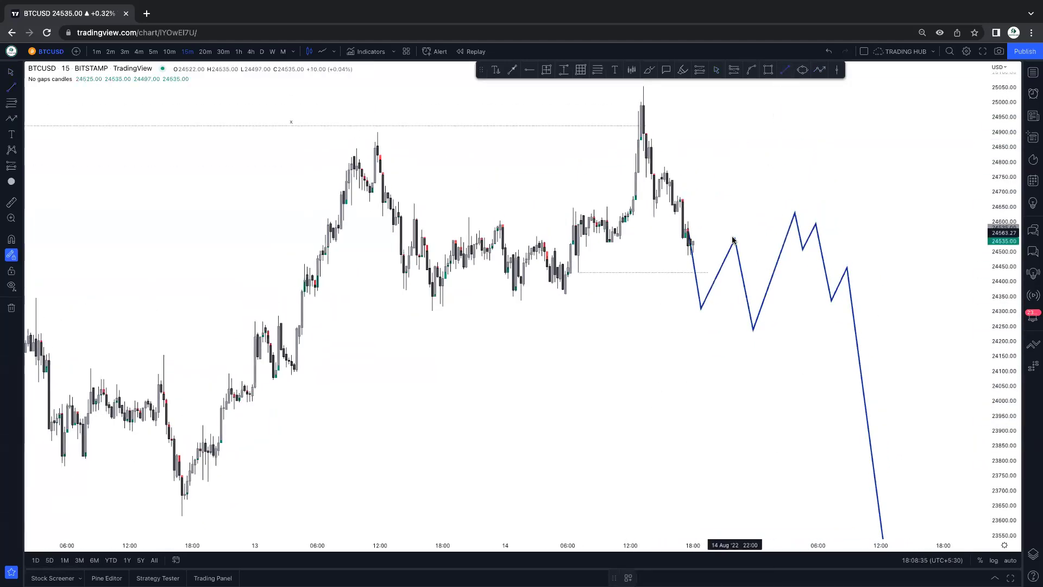
click(733, 240)
click(772, 239)
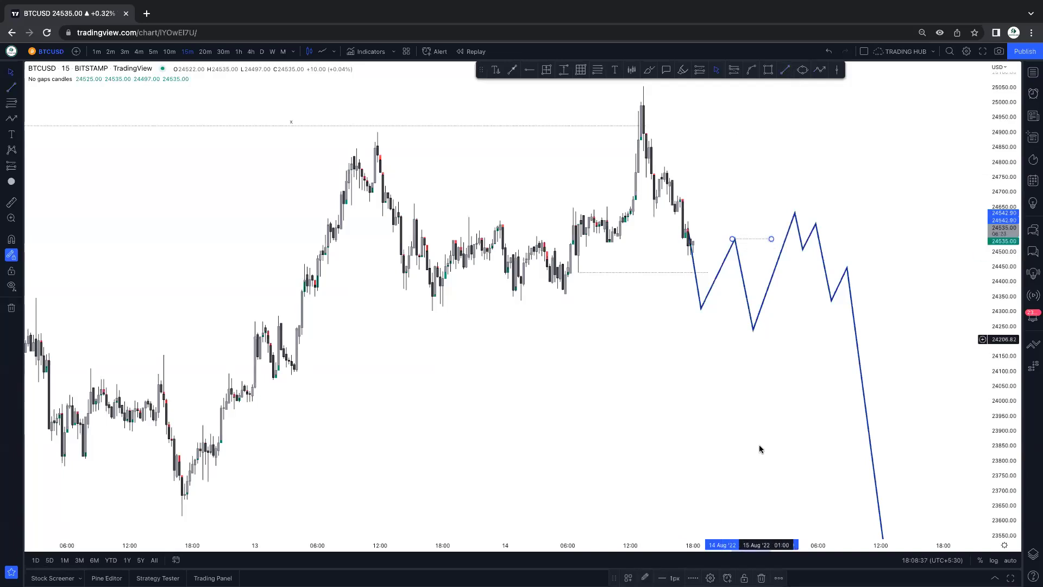
click(628, 577)
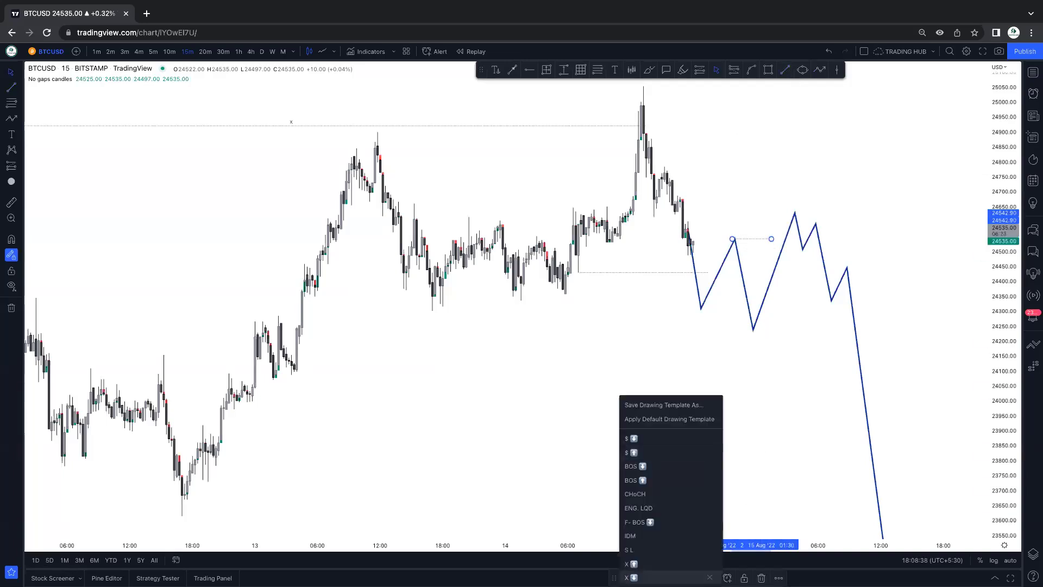
click(644, 439)
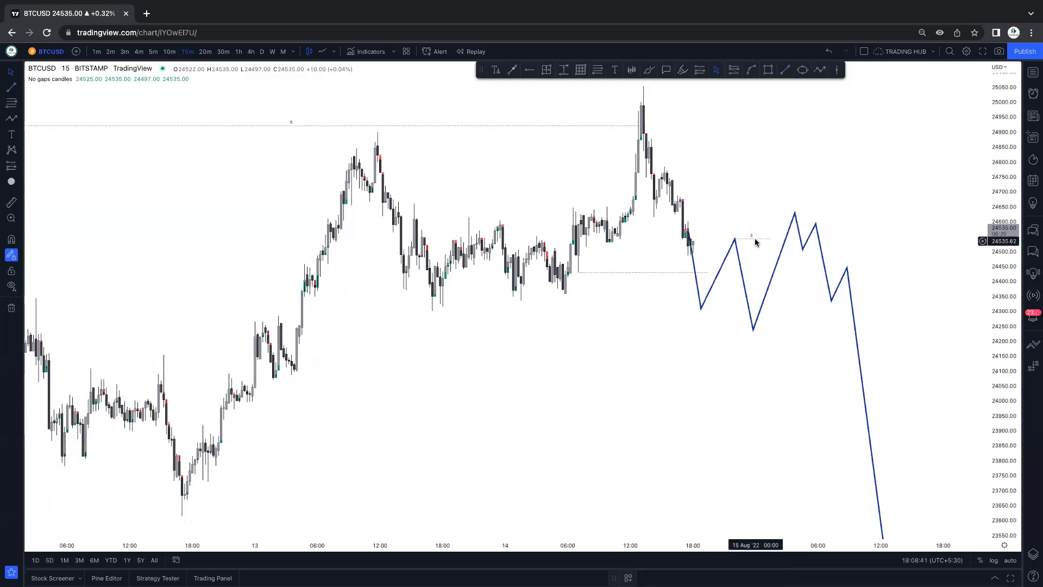
drag(703, 129, 719, 173)
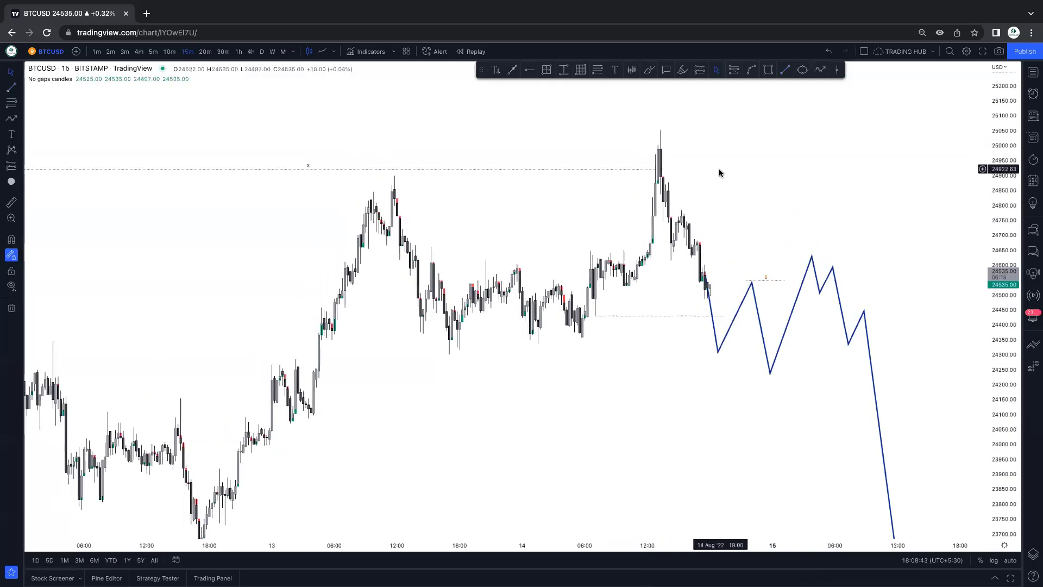
scroll(971, 158, down, 3)
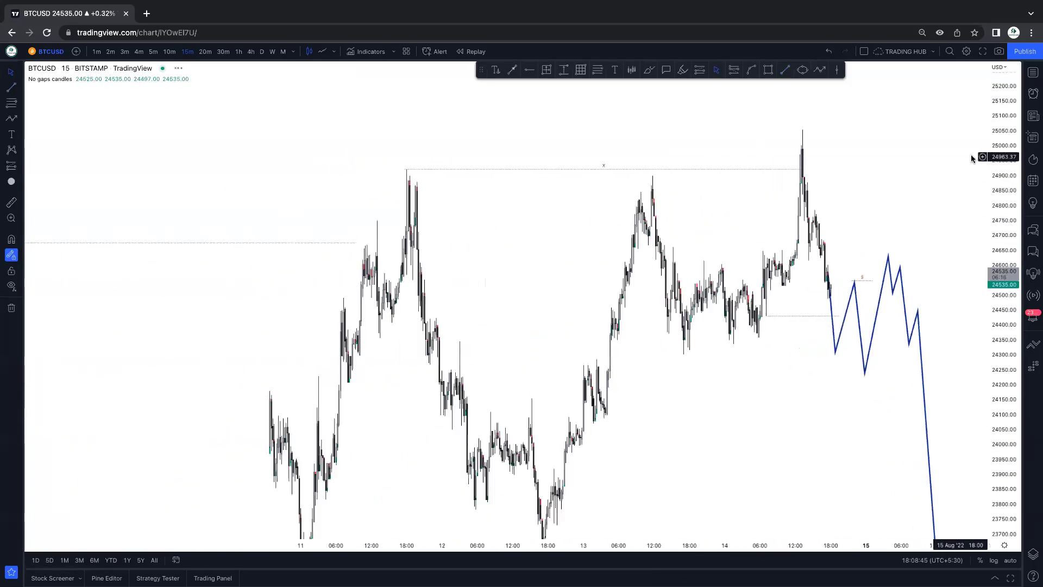
scroll(689, 440, right, 2)
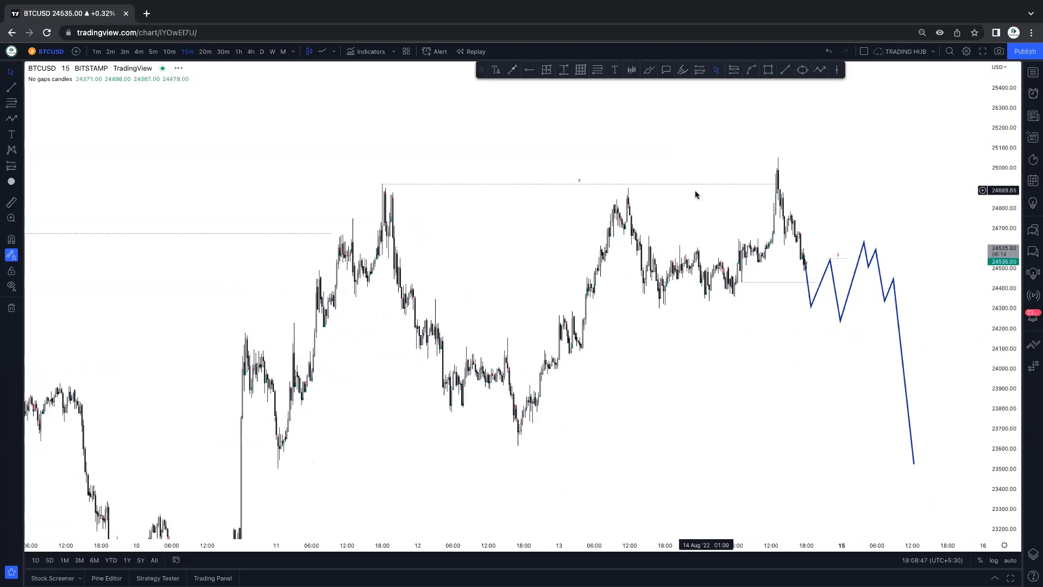
scroll(695, 195, right, 3)
scroll(733, 177, right, 1)
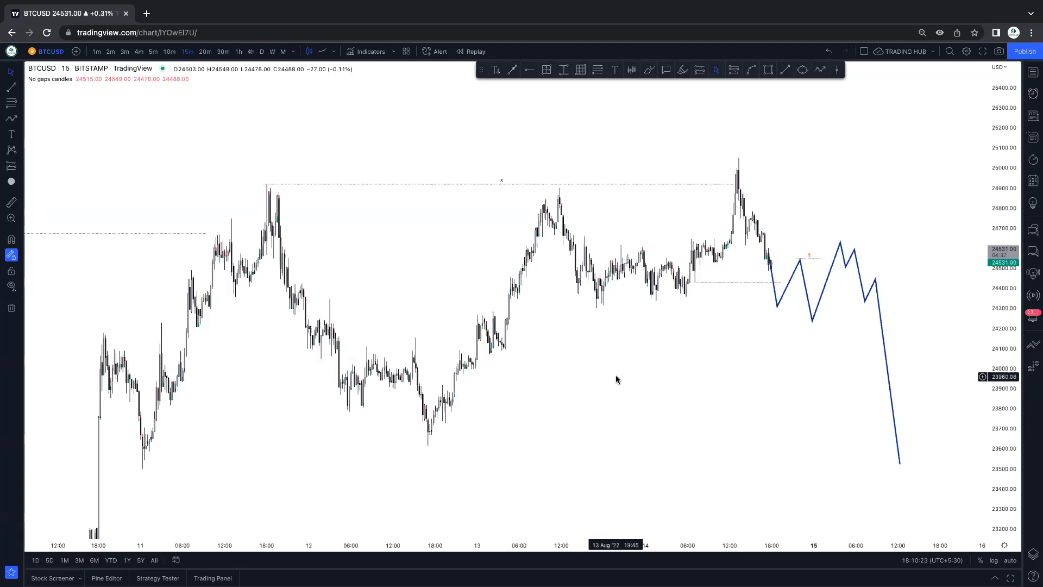
Load the OANDA EURUSD chart and zoom out over the August price action.
text(EURUSD)
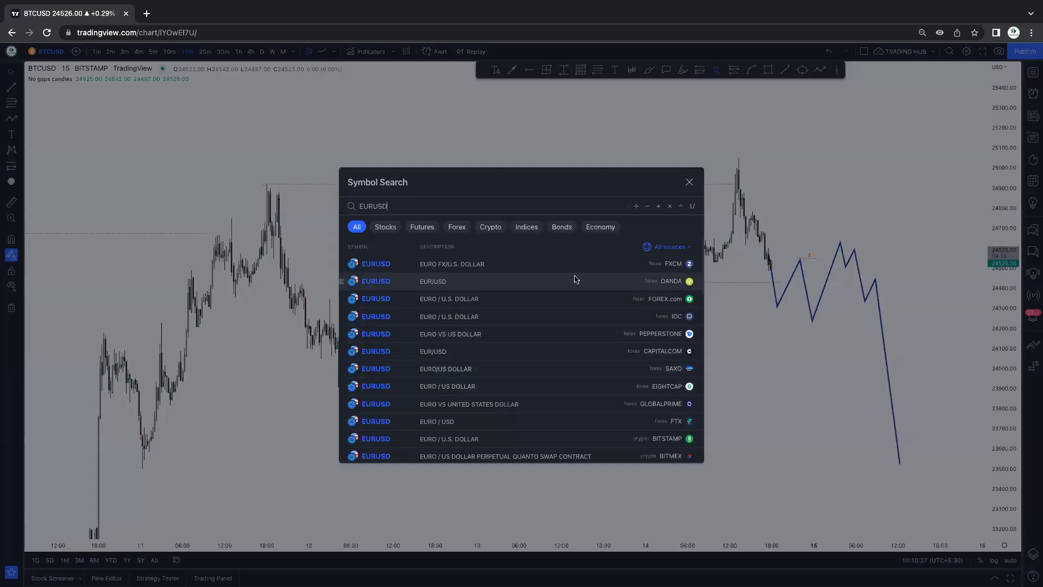
click(576, 279)
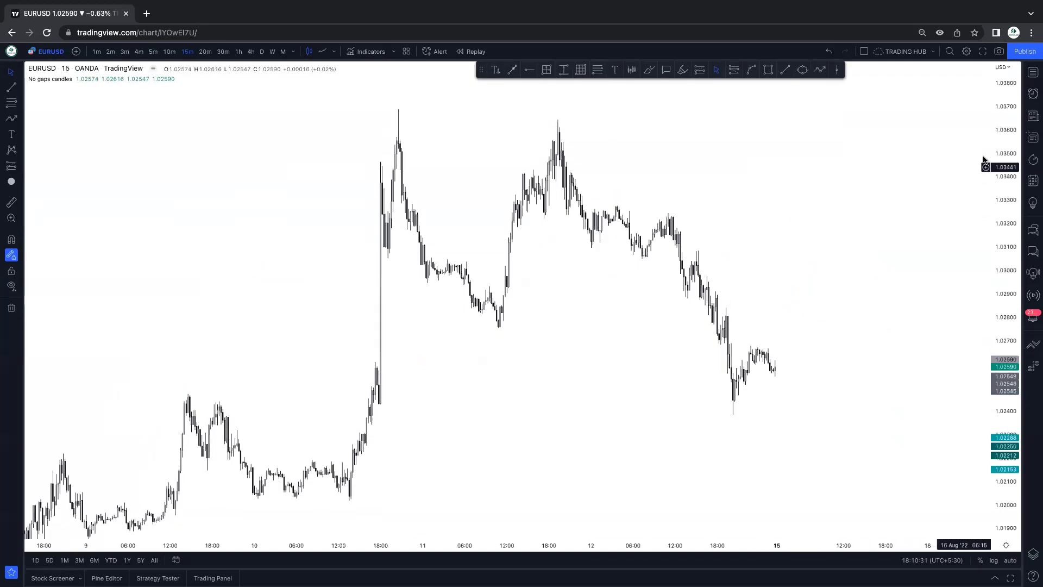
scroll(782, 305, down, 3)
scroll(546, 282, down, 2)
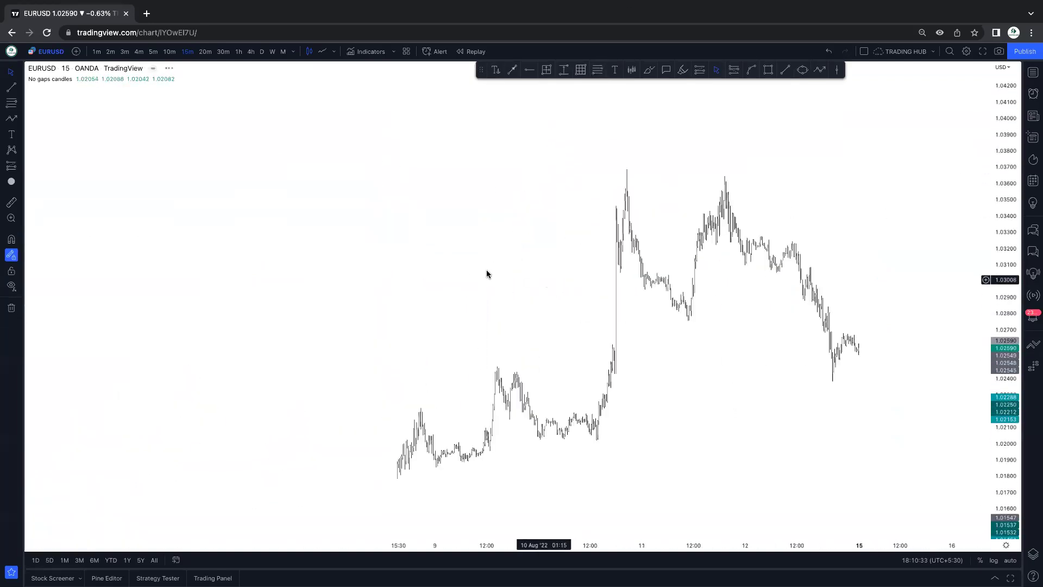
Switch EURUSD to the daily timeframe and fit the view to the 2022 downtrend and latest candles.
click(262, 51)
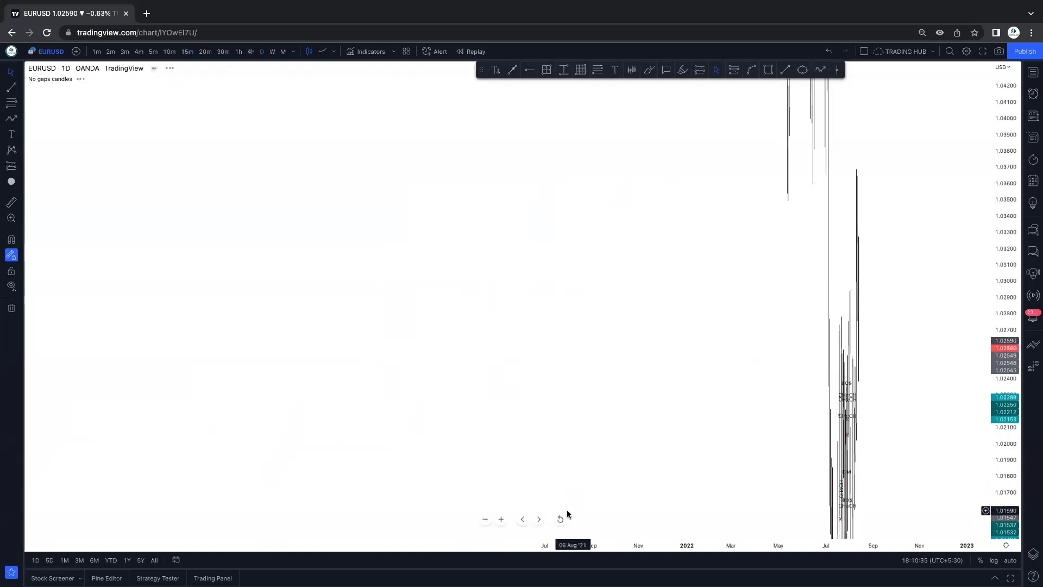
scroll(628, 443, right, 5)
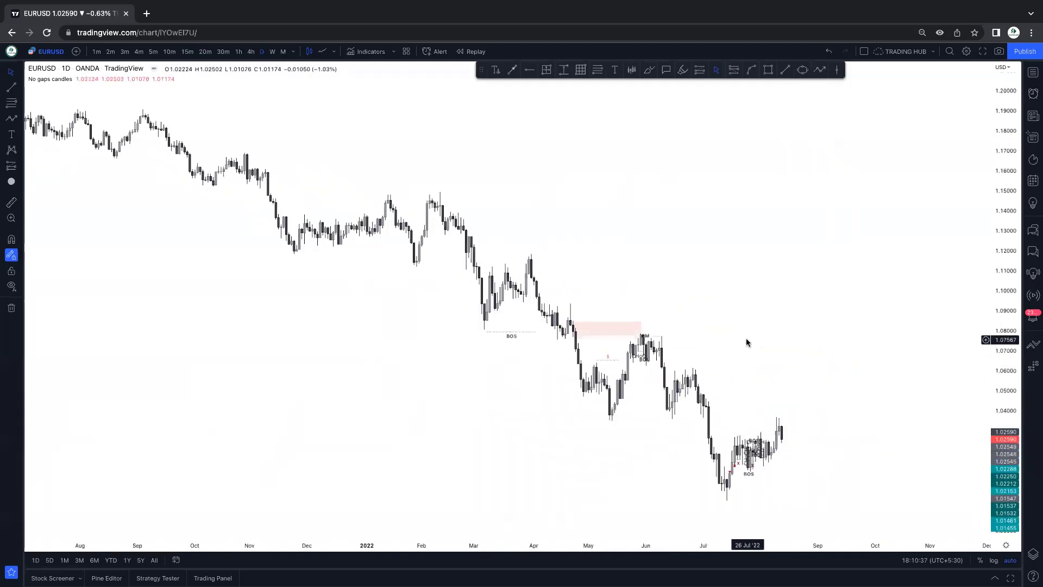
scroll(803, 385, right, 4)
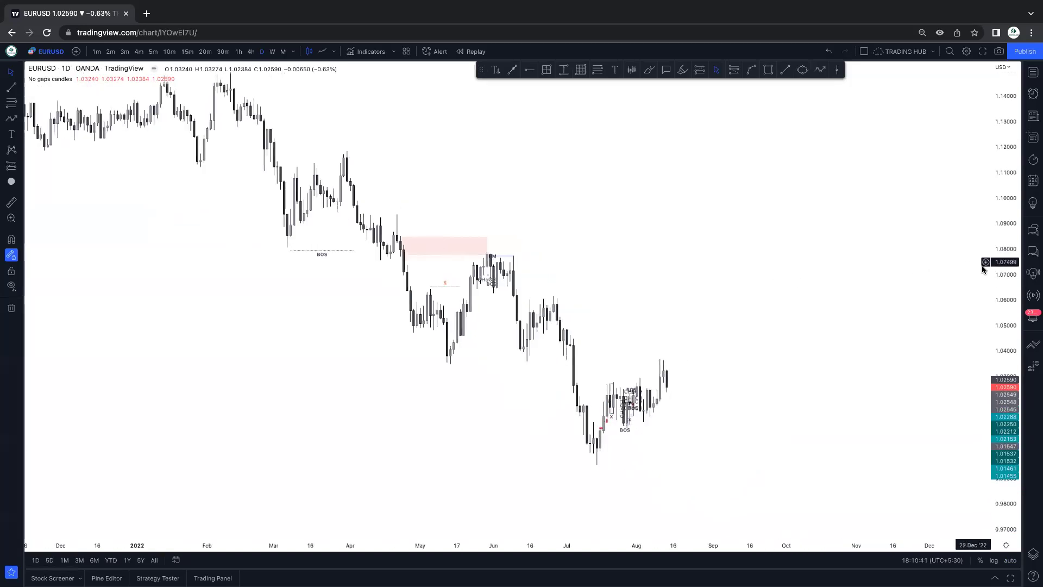
scroll(815, 250, right, 4)
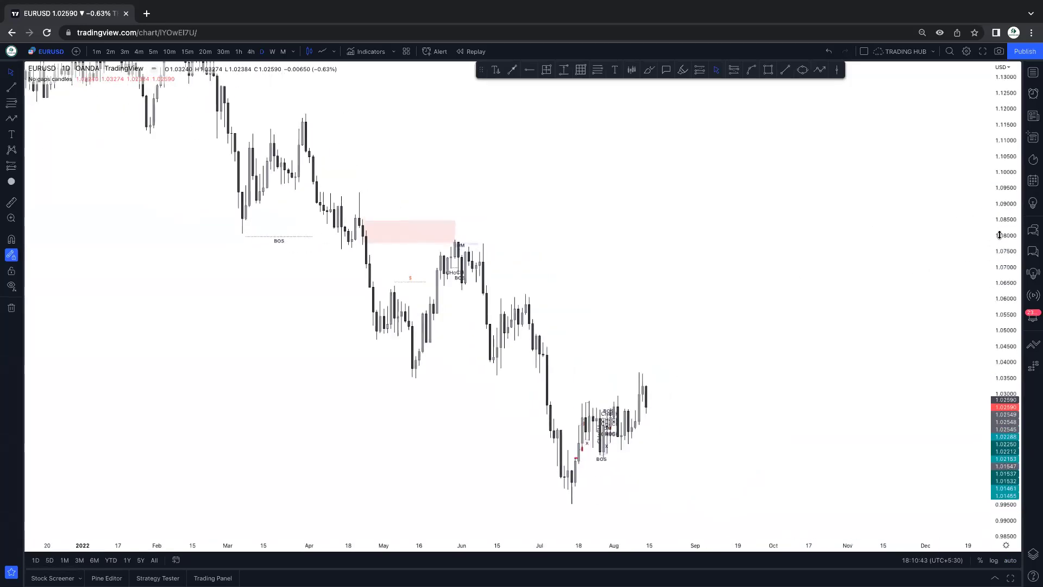
scroll(815, 249, up, 3)
scroll(758, 241, up, 2)
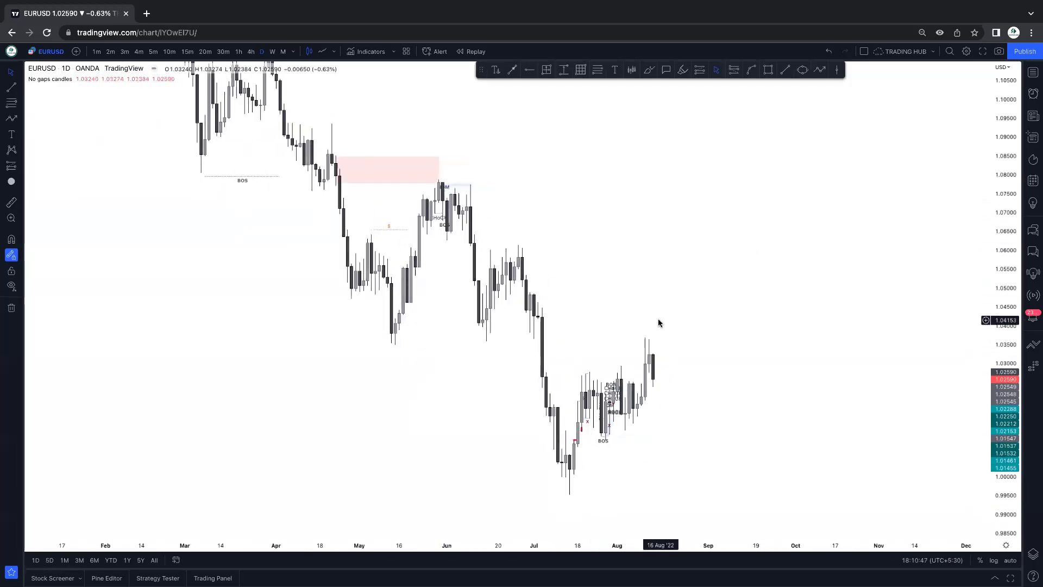
Draw a horizontal trend line from the 13 May low at about 1.03485 to 6 June and apply the BOS template with its label below.
click(768, 69)
drag(784, 79, 745, 87)
click(772, 75)
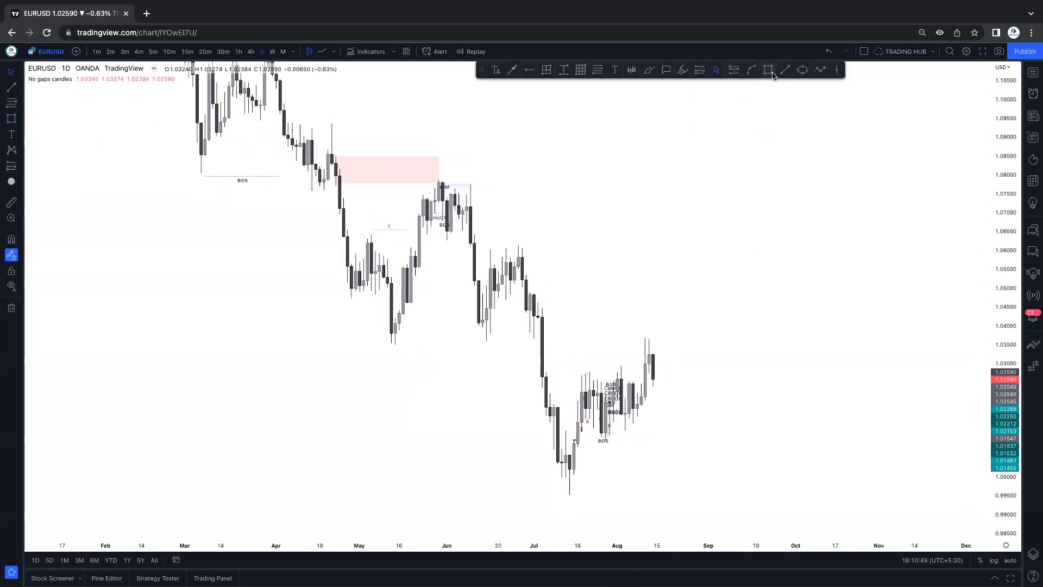
click(395, 345)
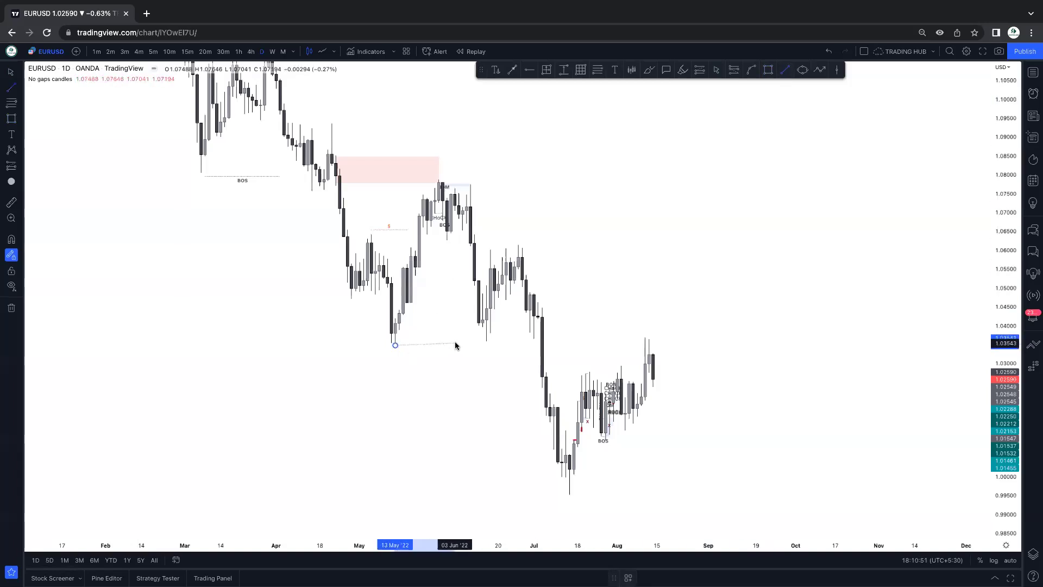
click(459, 345)
click(629, 577)
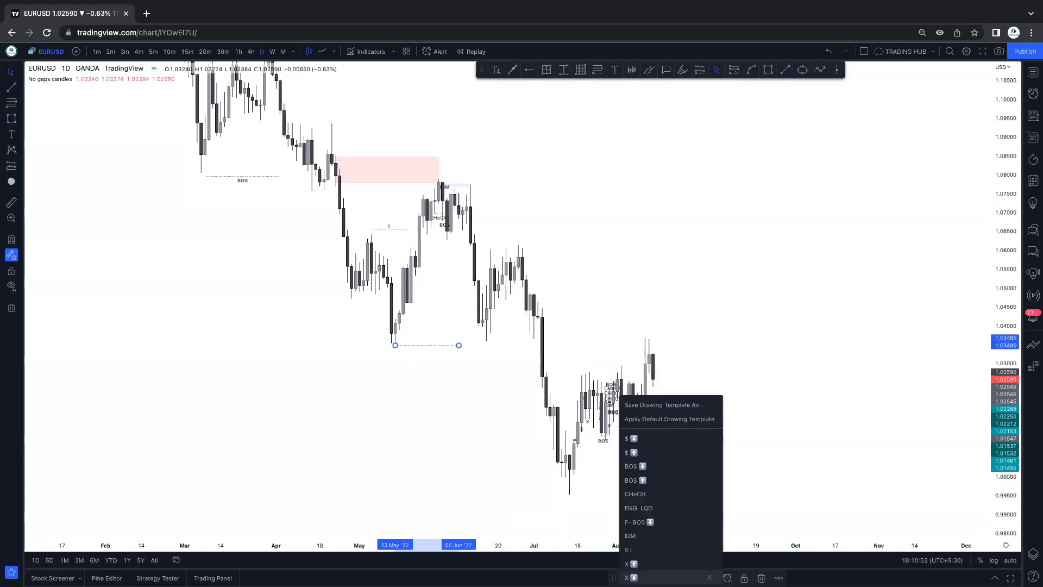
click(645, 480)
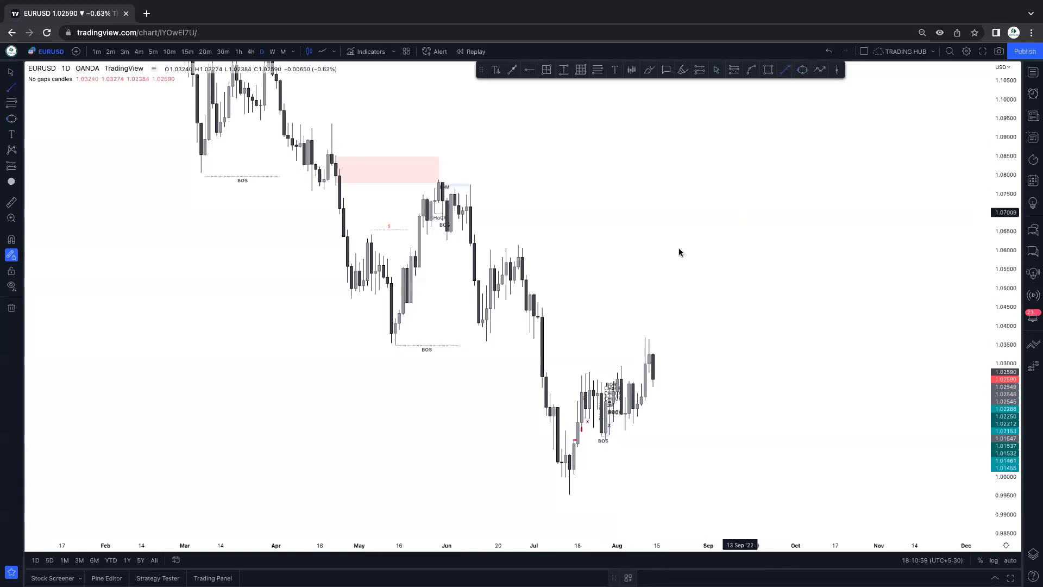
Draw a horizontal trend line from the 27 June high at about 1.06145 to around the end of August.
click(519, 247)
click(664, 245)
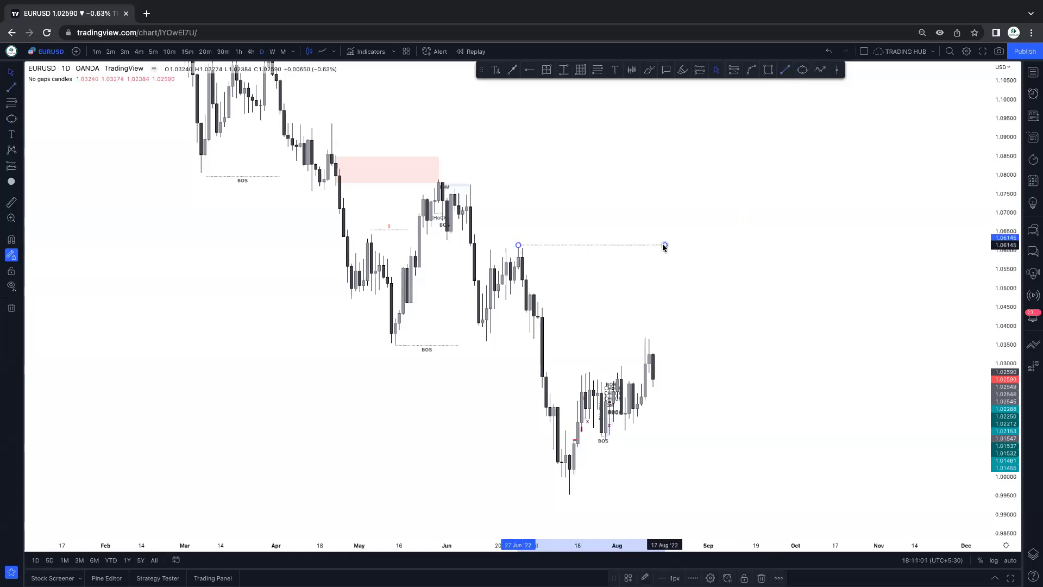
click(703, 245)
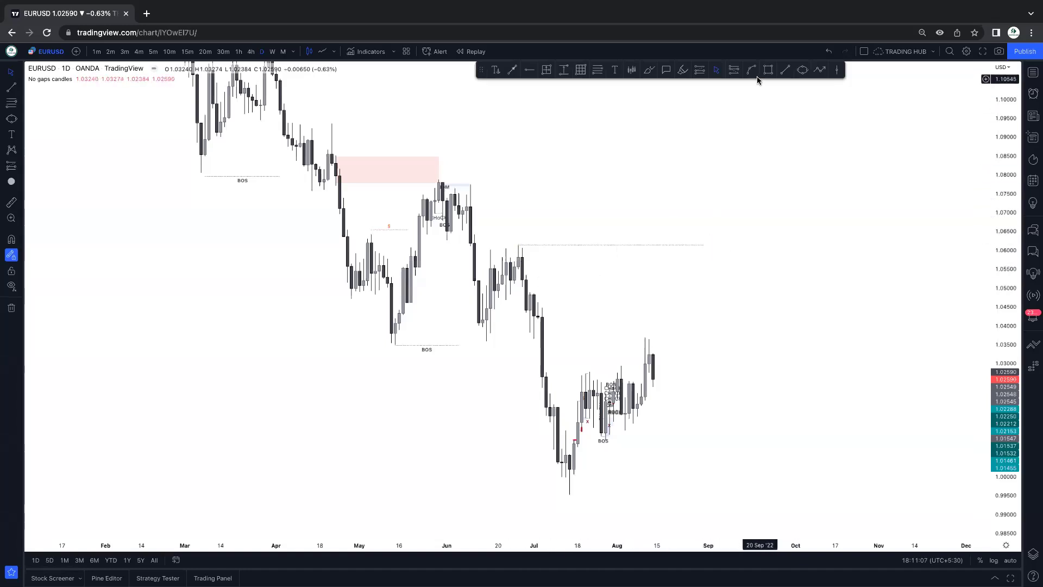
click(819, 71)
click(657, 357)
click(673, 297)
click(677, 332)
click(709, 234)
key(Escape)
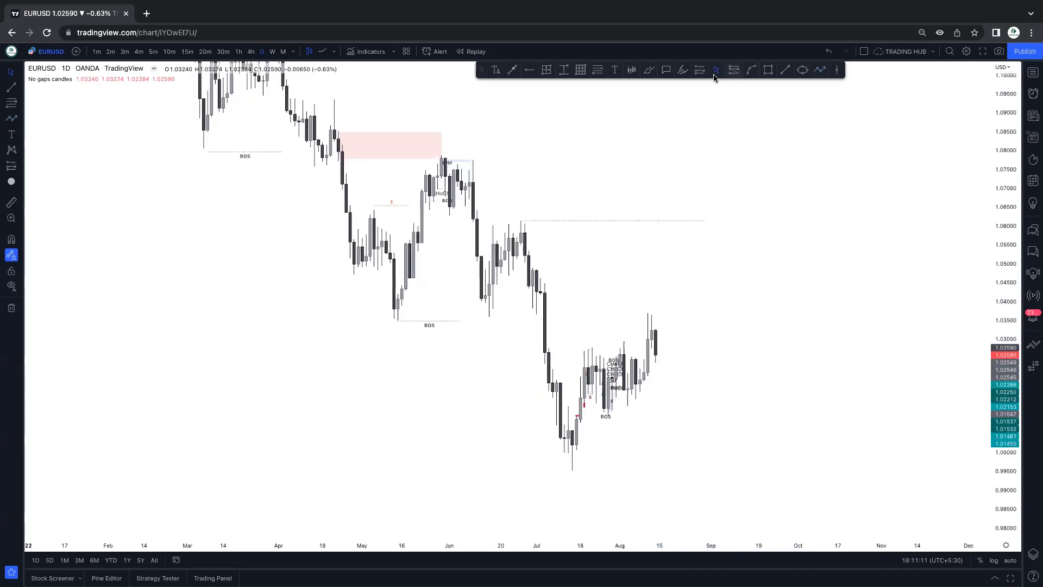
Brush a projected path dropping below 0.99, rising to about 1.041 and falling again, with horizontal strokes at the July low and August high.
click(649, 71)
drag(664, 379, 664, 385)
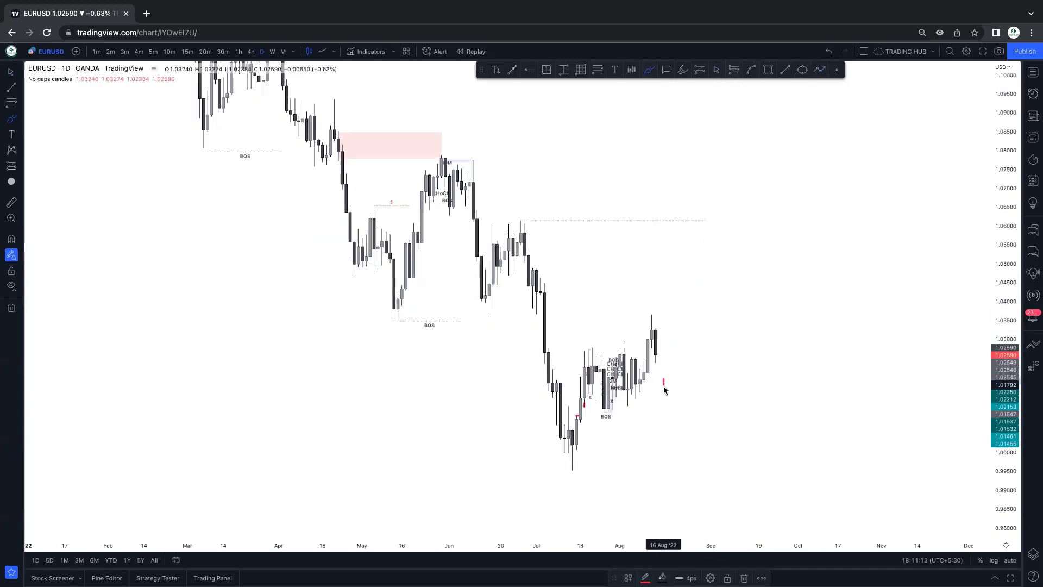
mouse_move(660, 349)
mouse_down()
mouse_move(705, 364)
mouse_move(720, 499)
mouse_up()
drag(570, 468, 667, 469)
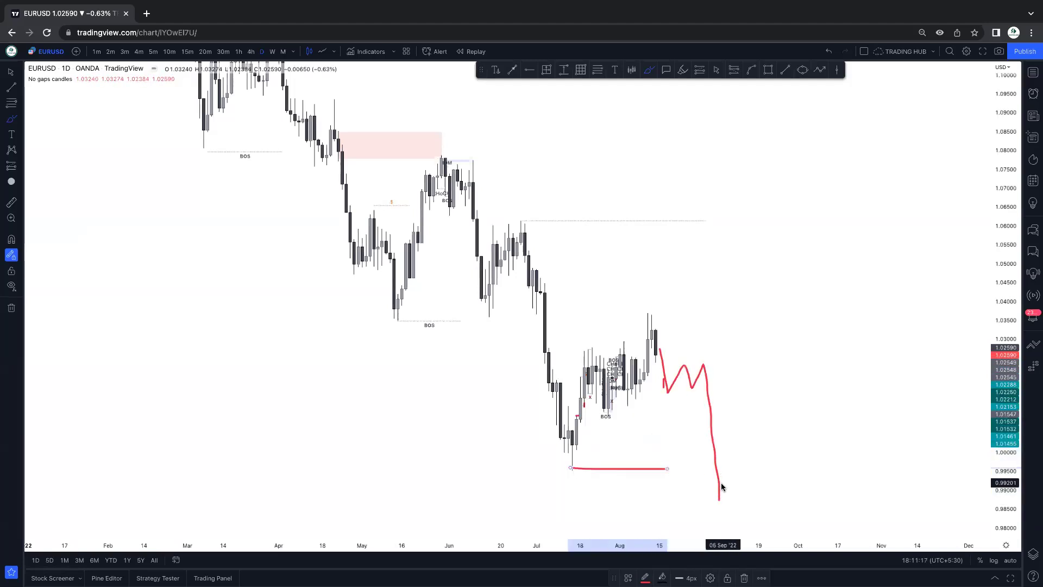
drag(720, 502, 773, 296)
mouse_move(644, 313)
mouse_down()
mouse_move(767, 312)
mouse_move(817, 405)
mouse_move(845, 507)
mouse_up()
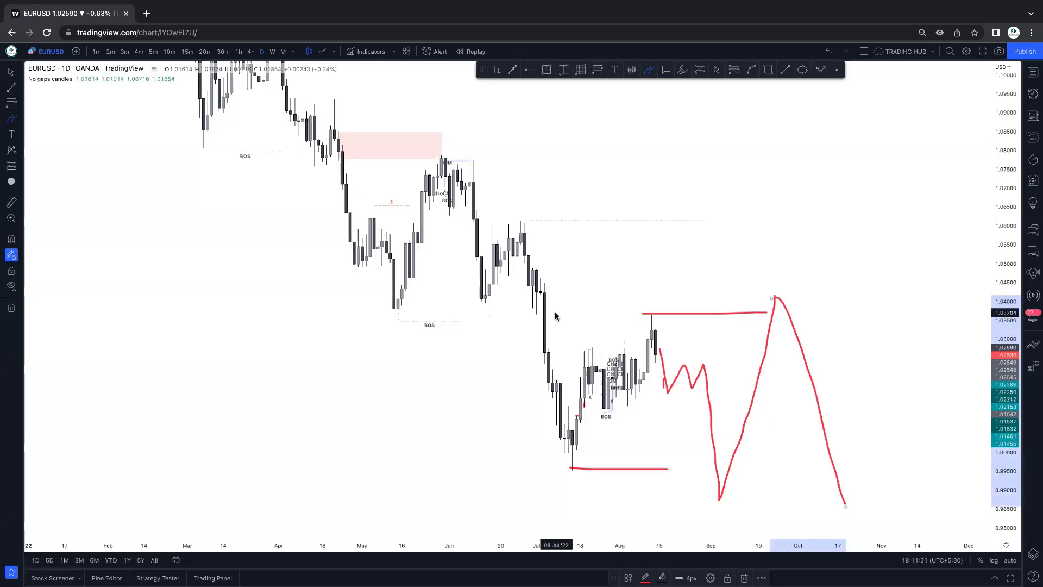
Brush the early July supply zone's edges at about 1.0415 and 1.0455 and circle where the projected peak meets it.
drag(544, 295, 783, 296)
mouse_move(536, 280)
mouse_down()
mouse_move(743, 281)
mouse_move(773, 298)
mouse_move(773, 288)
mouse_up()
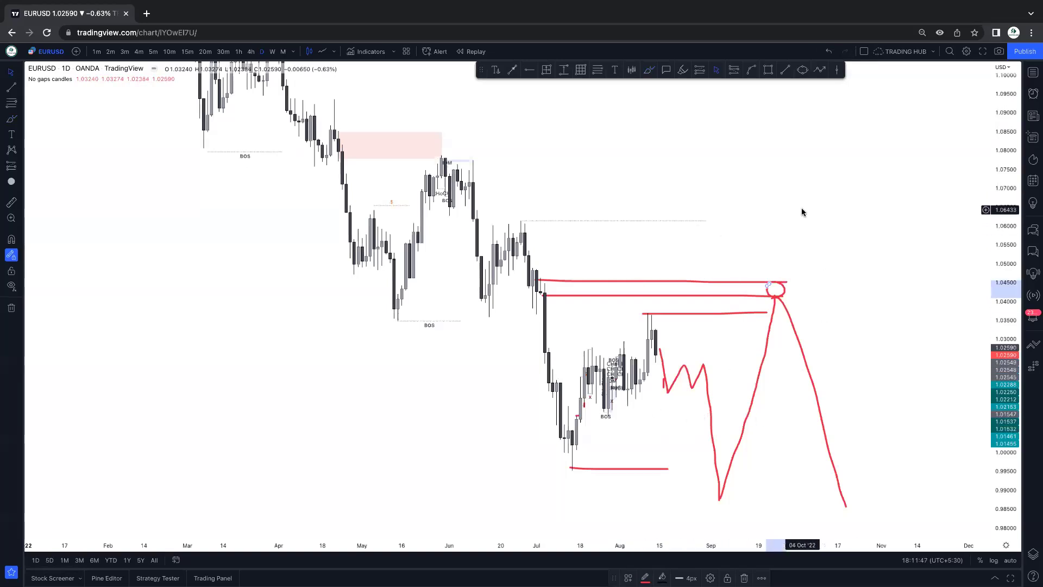
key(Escape)
Undo all the brushed paths, horizontal strokes and the circle.
click(832, 51)
click(831, 51)
click(831, 51)
click(832, 51)
click(831, 51)
click(831, 51)
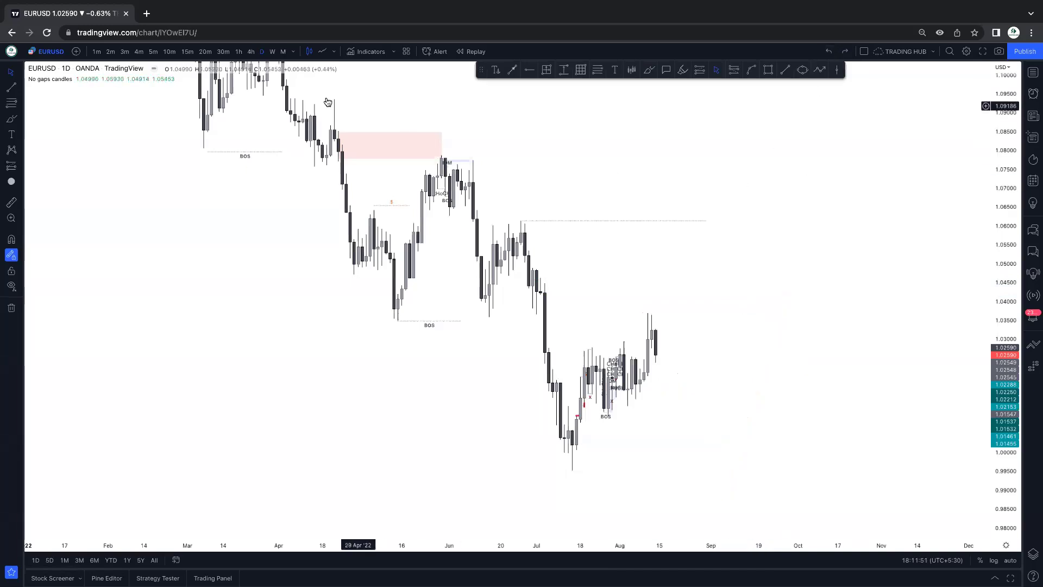
Switch EURUSD to the 15-minute timeframe and bring the price action from late July to 12 August into view.
click(187, 51)
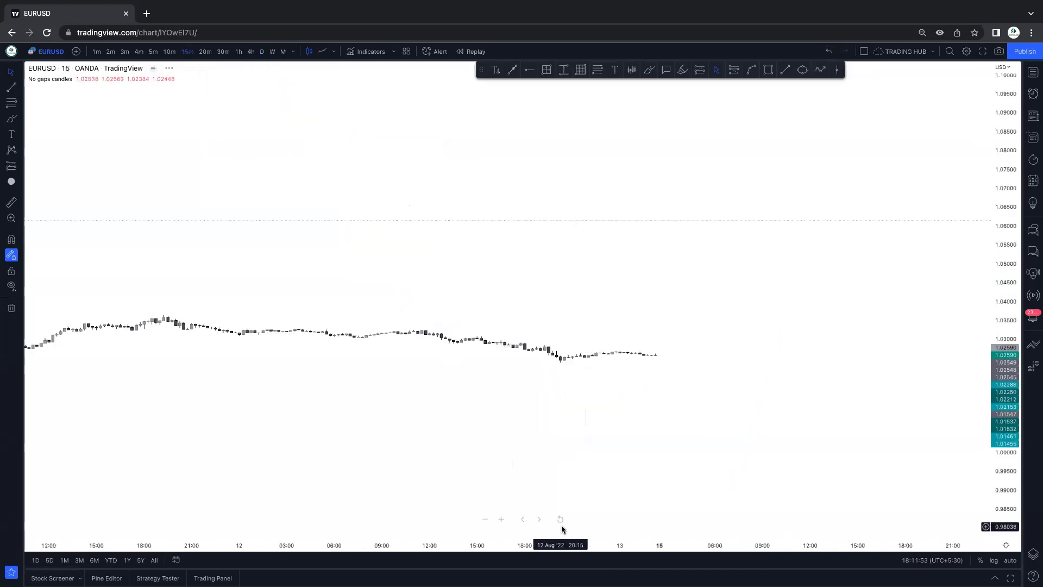
scroll(695, 374, up, 3)
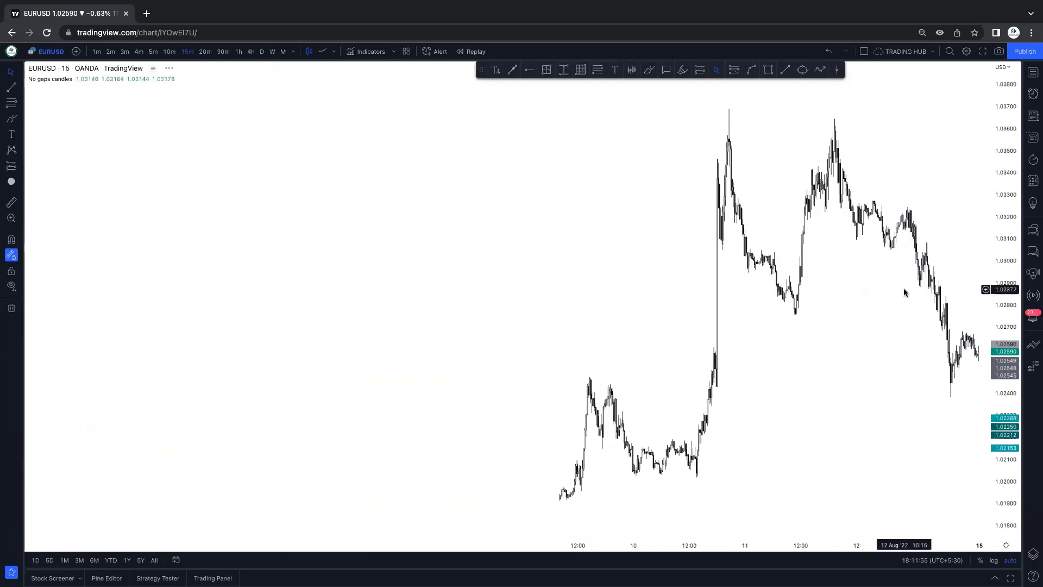
scroll(904, 288, down, 5)
drag(771, 318, 909, 268)
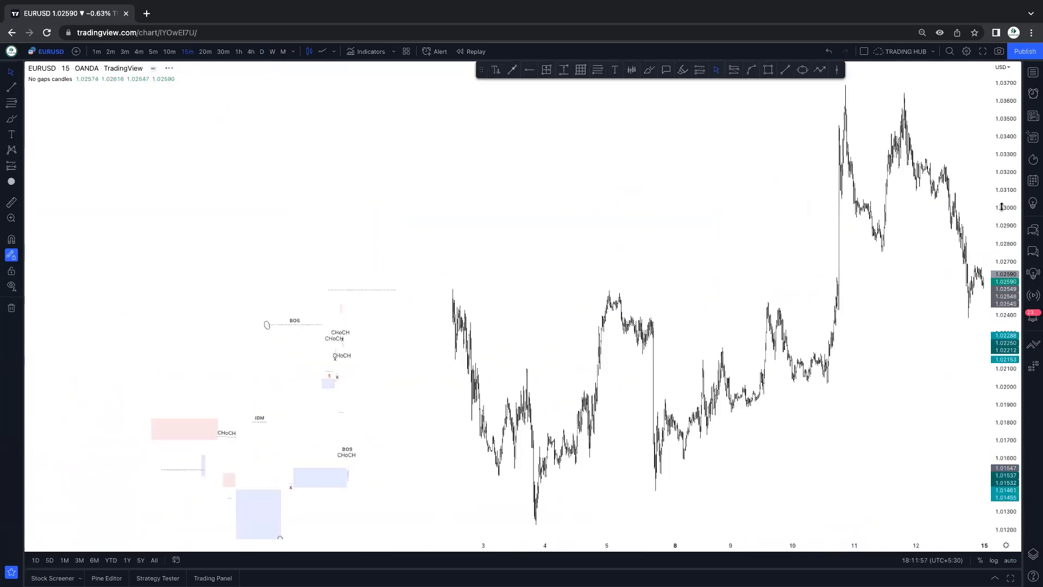
scroll(660, 254, up, 3)
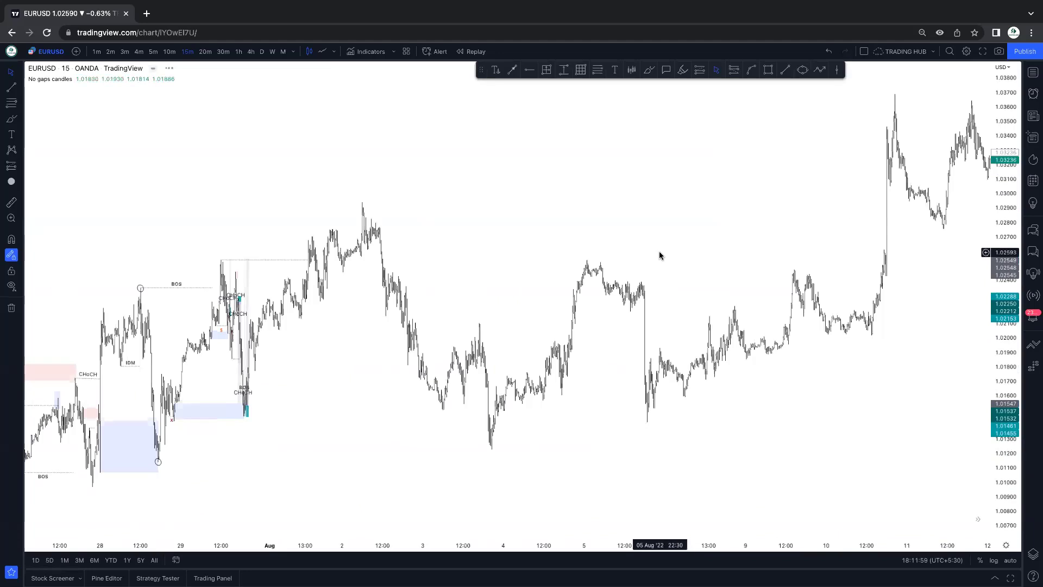
scroll(660, 251, up, 2)
scroll(647, 254, left, 5)
scroll(633, 259, left, 3)
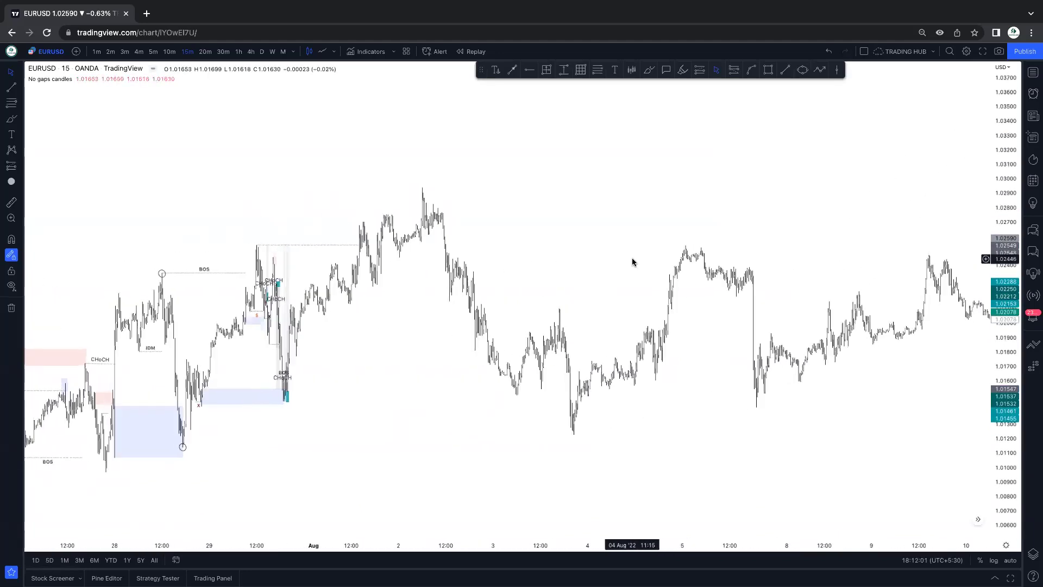
click(326, 245)
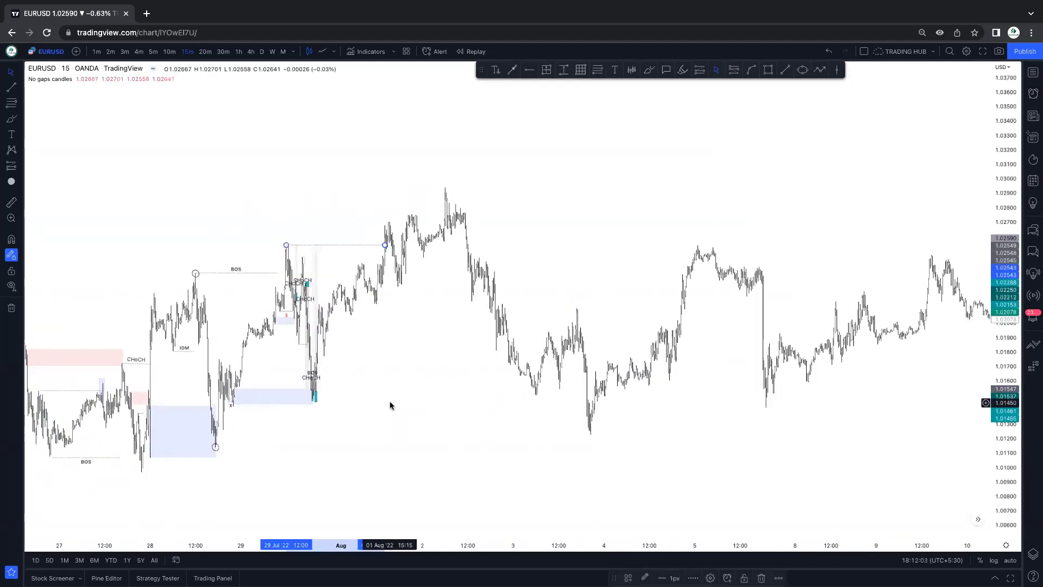
scroll(471, 429, right, 6)
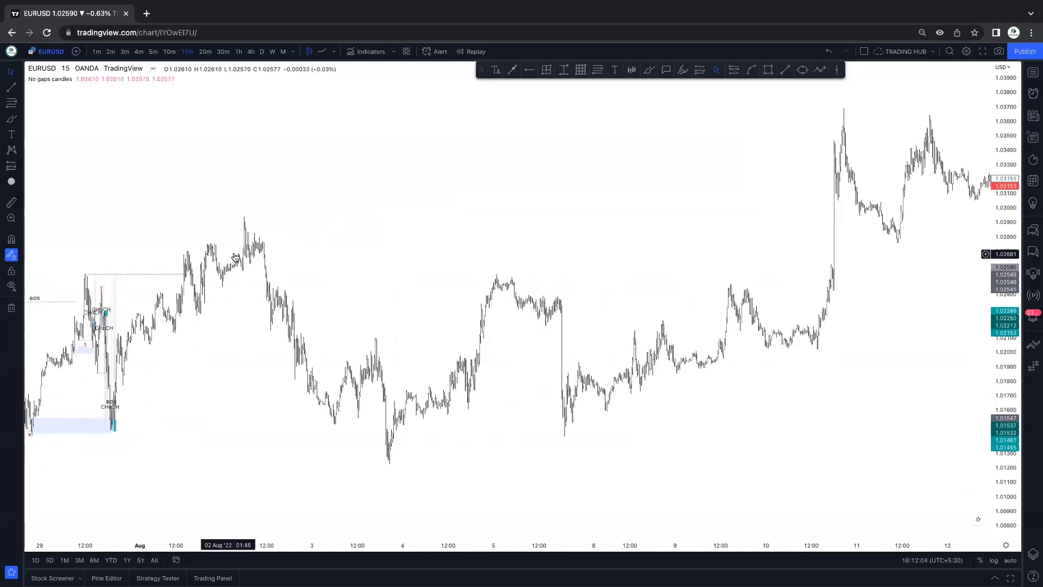
Draw a line at about 1.0294 from the 2 August high to 10 August and apply the up-arrow BOS template to it.
click(173, 276)
drag(173, 275, 809, 218)
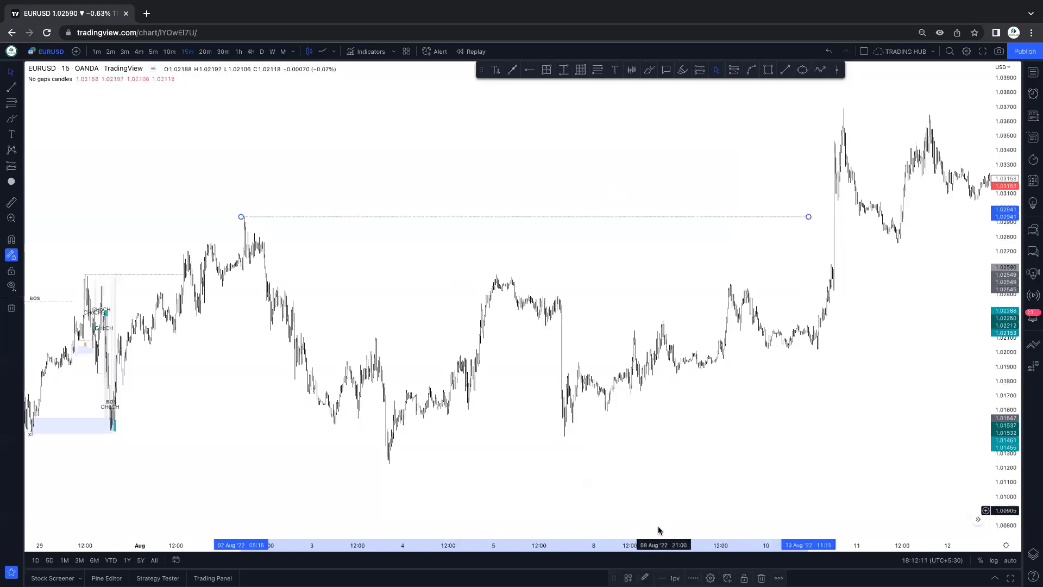
click(629, 578)
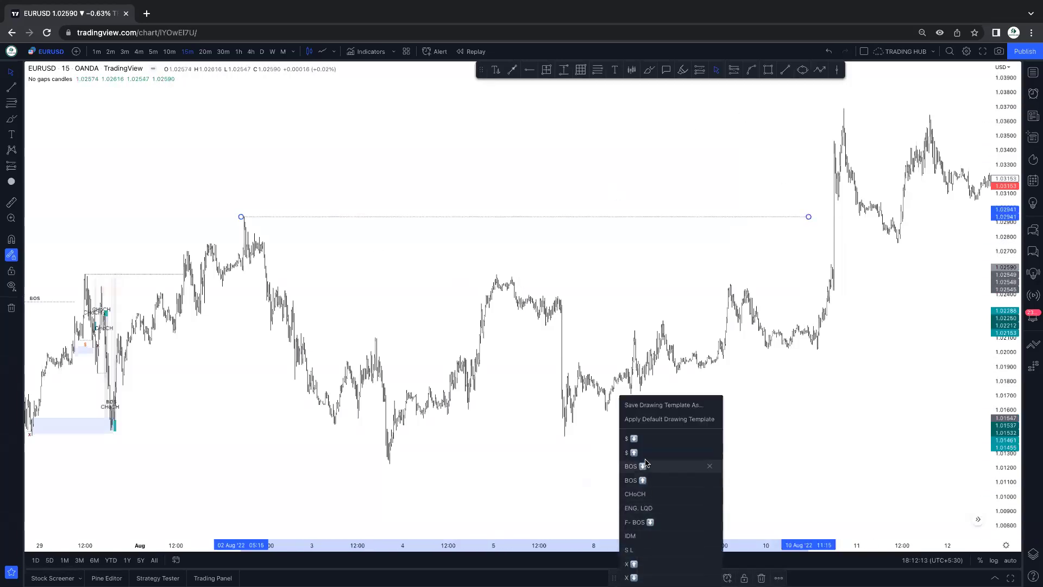
click(647, 477)
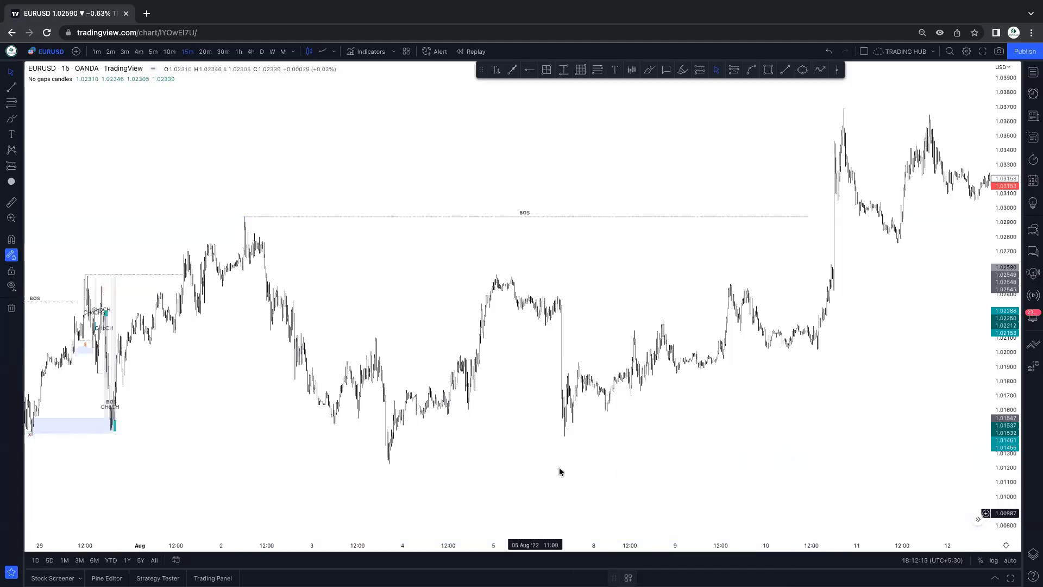
Circle the 2 August high at the start of the BOS line and the late 3 August low near 1.0123.
drag(559, 467, 472, 455)
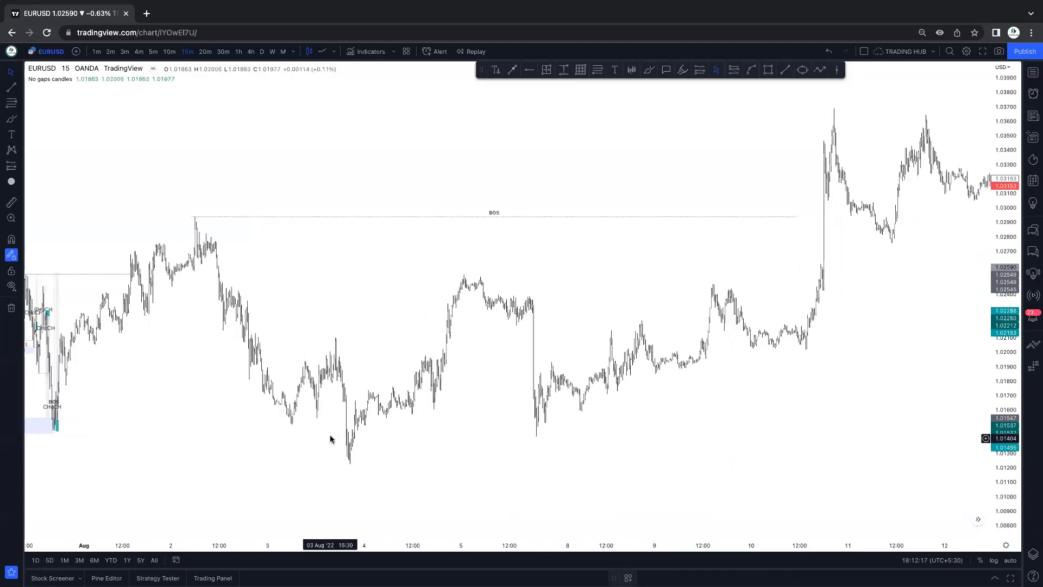
scroll(676, 116, down, 2)
scroll(761, 97, down, 2)
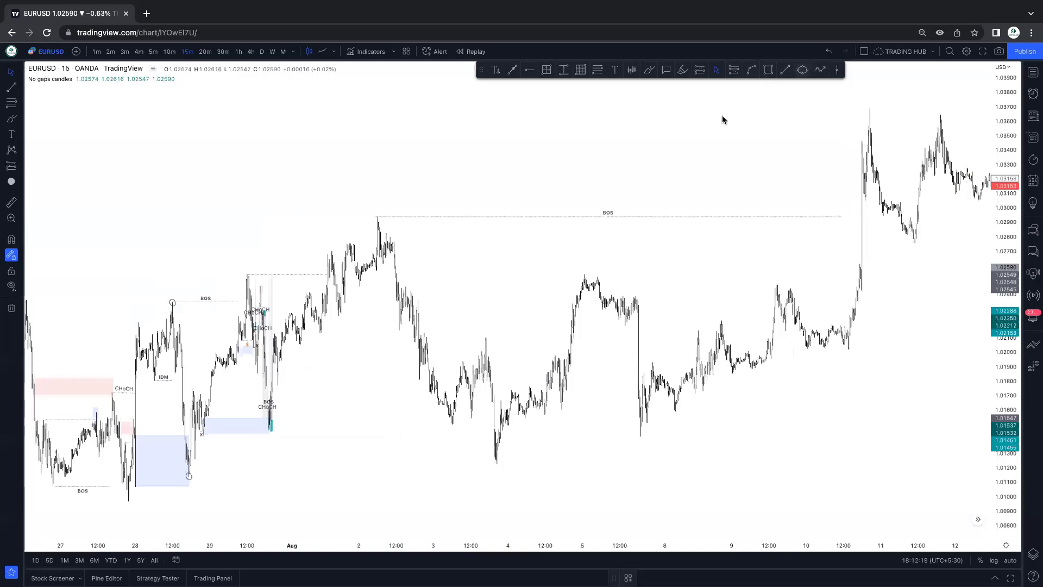
click(803, 70)
drag(373, 215, 385, 218)
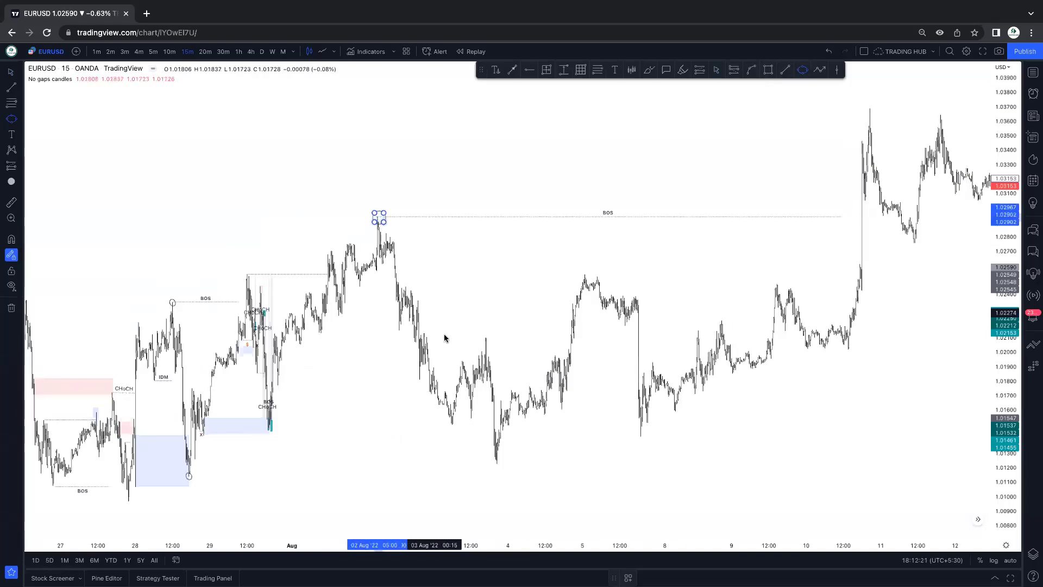
drag(491, 451, 501, 466)
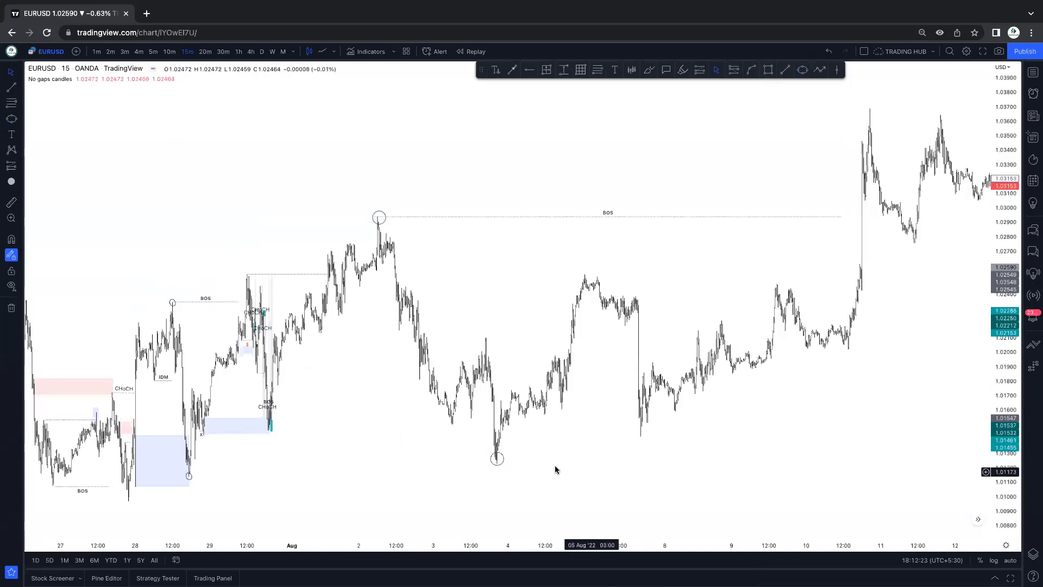
Brush short strokes over the minor swing highs of 4 August, 8 August and early 9 August.
scroll(568, 434, right, 8)
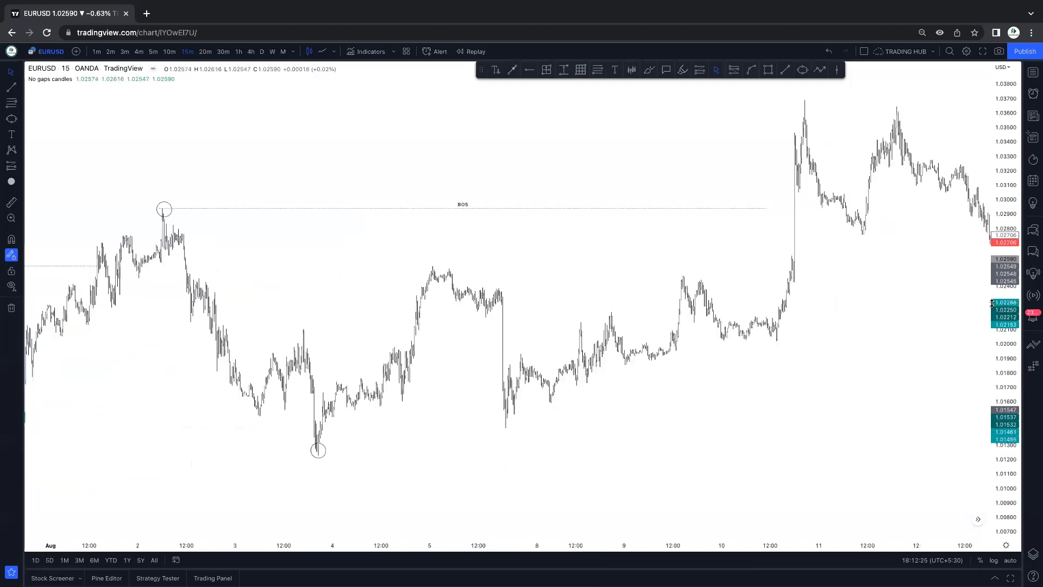
scroll(677, 98, right, 5)
click(649, 69)
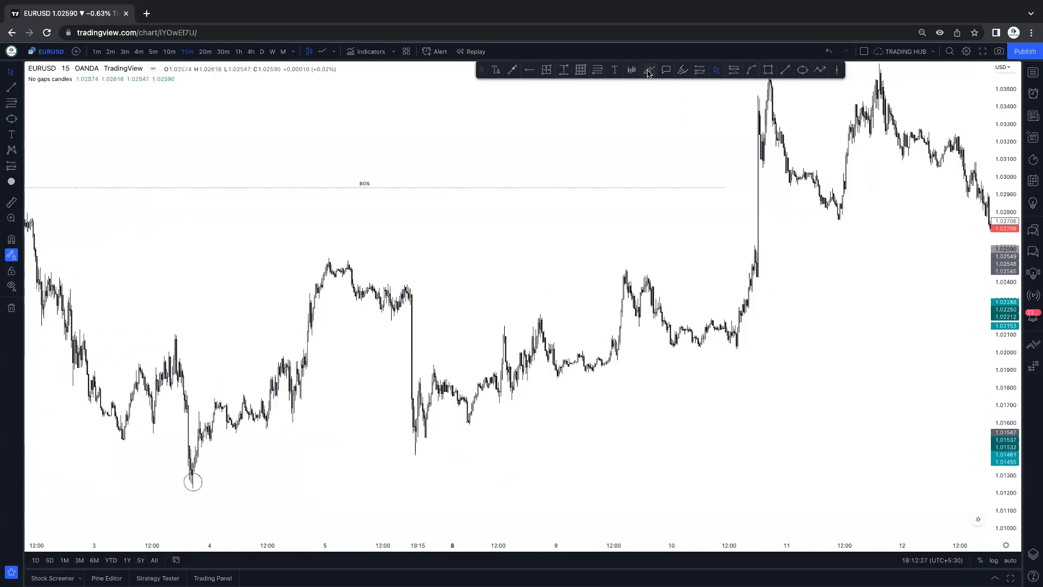
drag(277, 356, 304, 354)
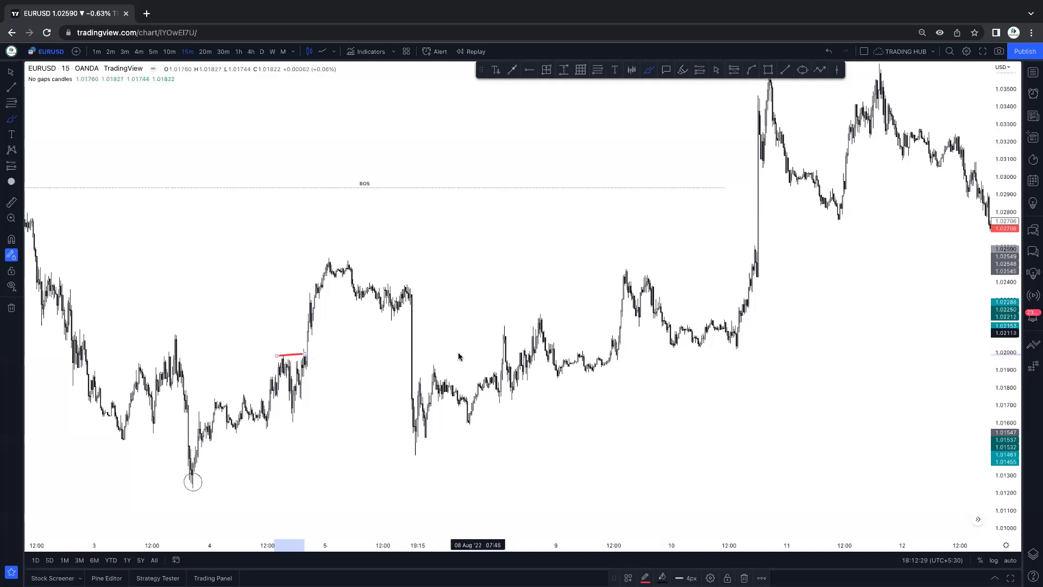
mouse_move(438, 362)
mouse_down()
mouse_move(488, 361)
mouse_move(535, 324)
mouse_up()
drag(545, 314, 613, 307)
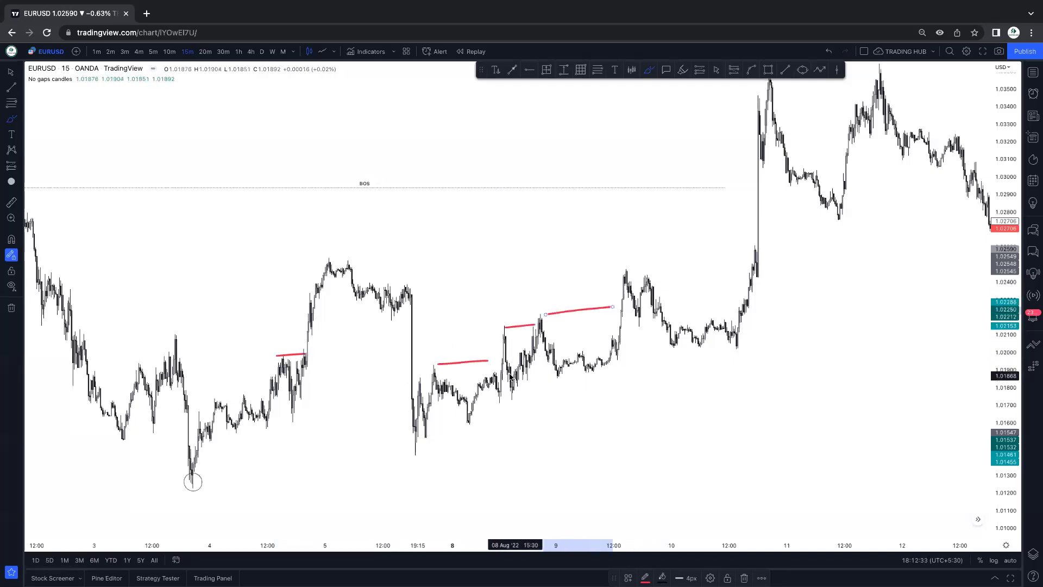
Undo the brush strokes over the minor swing highs.
scroll(554, 280, left, 6)
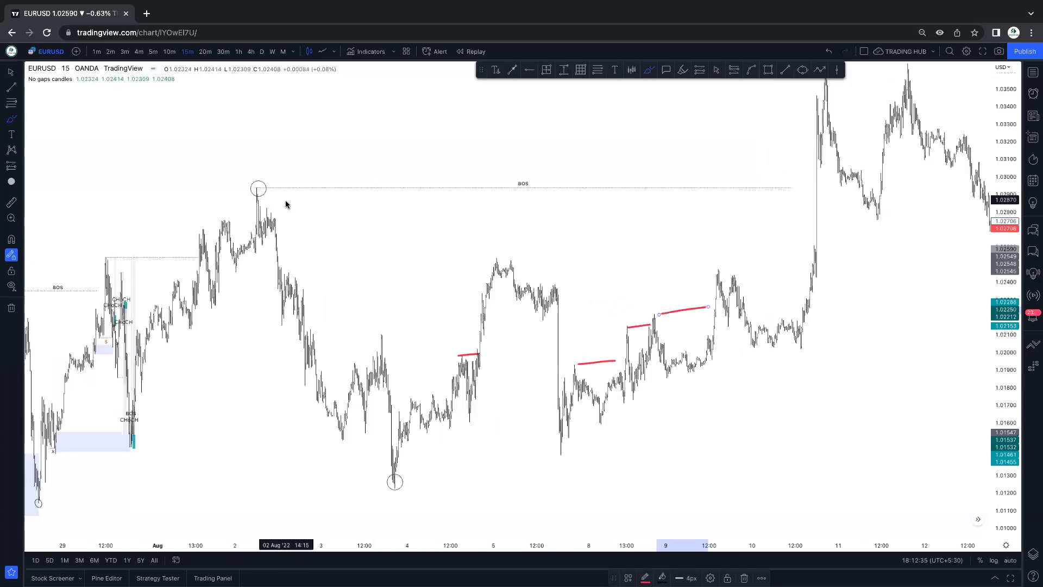
click(828, 51)
click(828, 51)
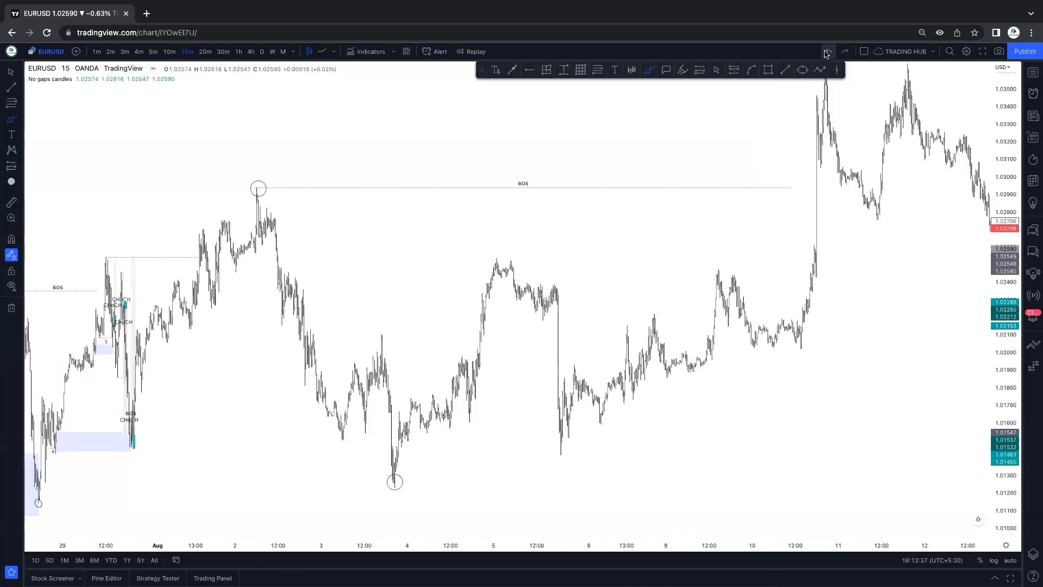
Brush horizontal strokes at the 9 August high and the 11 August low, and undo both.
scroll(763, 244, right, 6)
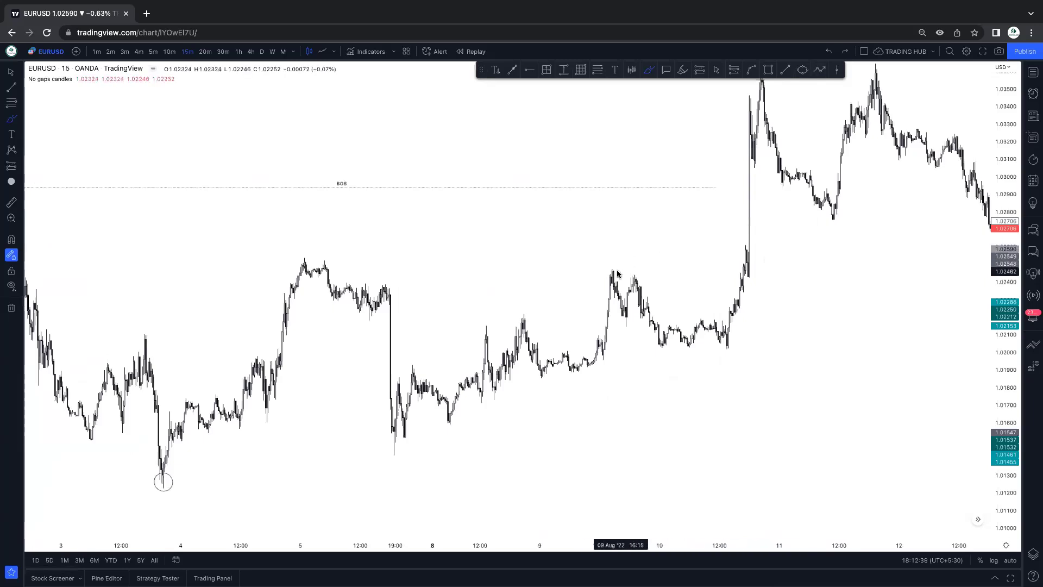
drag(614, 270, 690, 269)
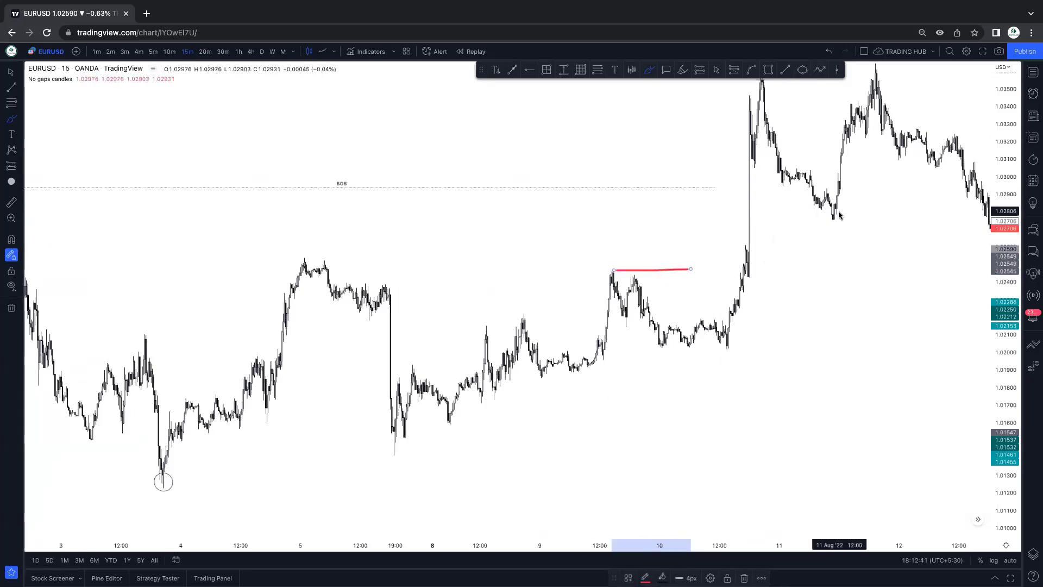
drag(837, 216, 941, 213)
scroll(686, 345, right, 5)
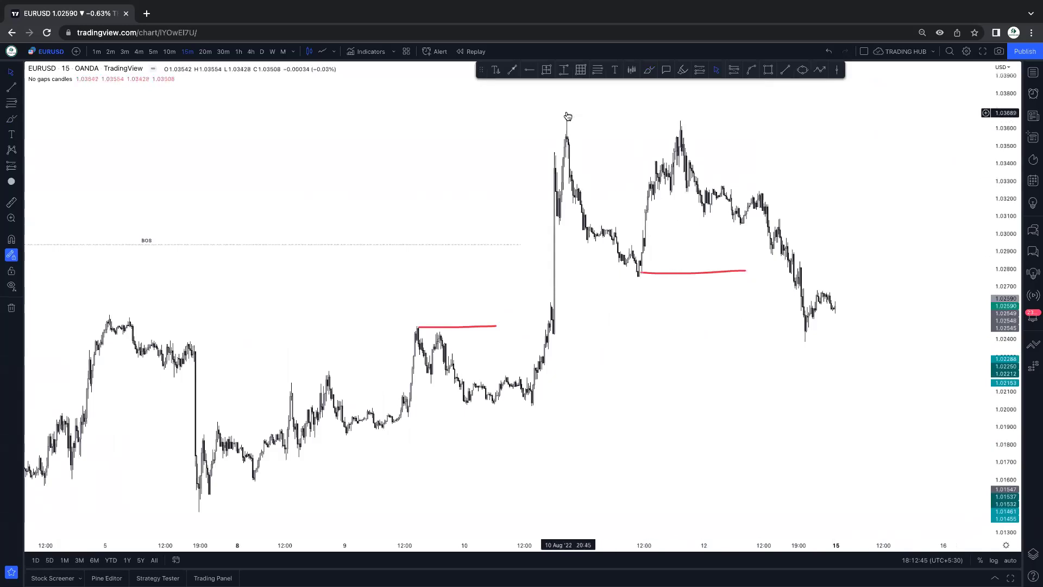
click(832, 51)
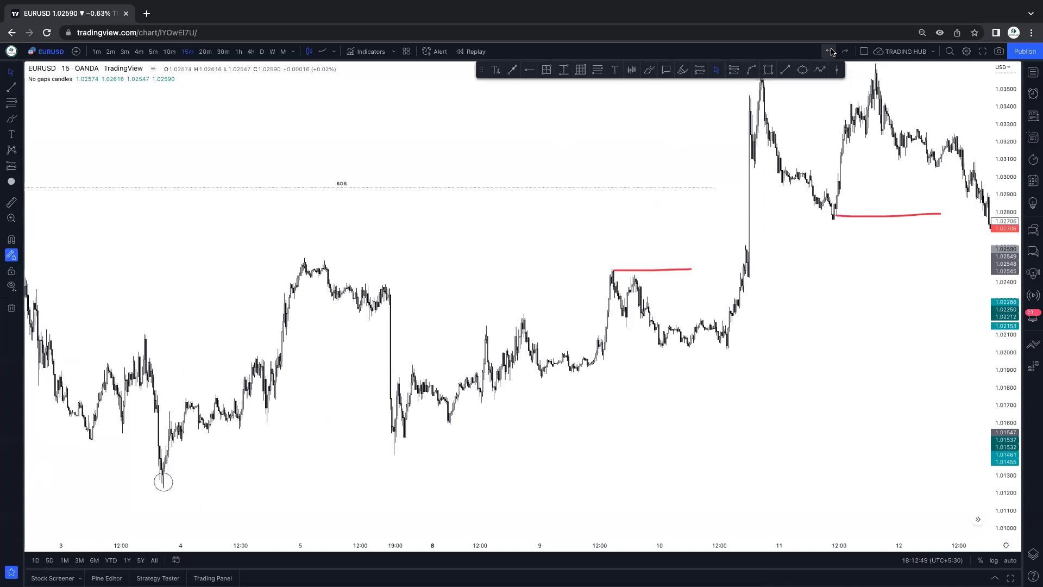
Circle the 10 August high near 1.0368 and the swing low near 1.0204 that started the rally.
drag(856, 298, 710, 350)
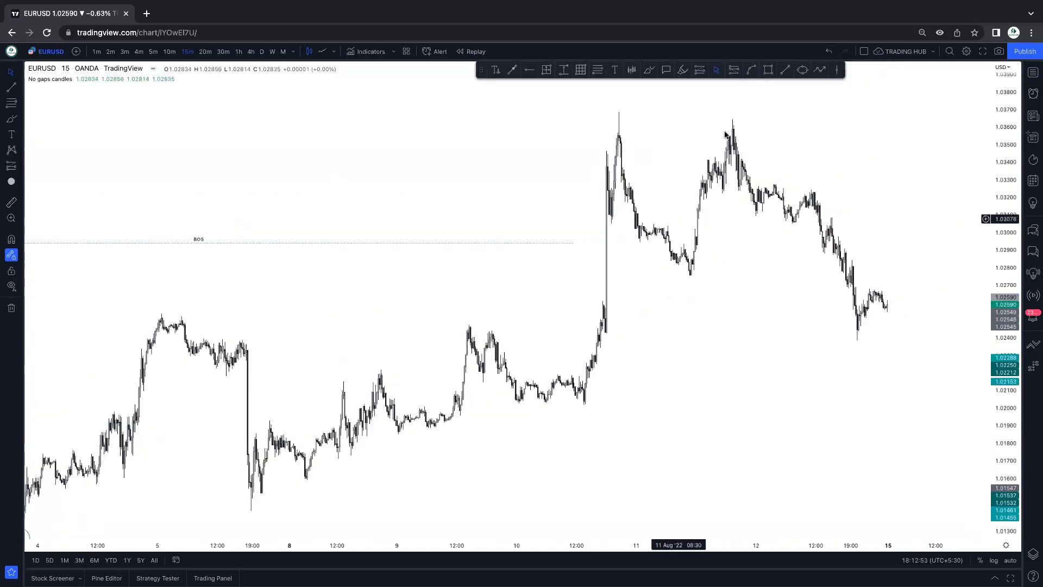
click(803, 69)
click(615, 111)
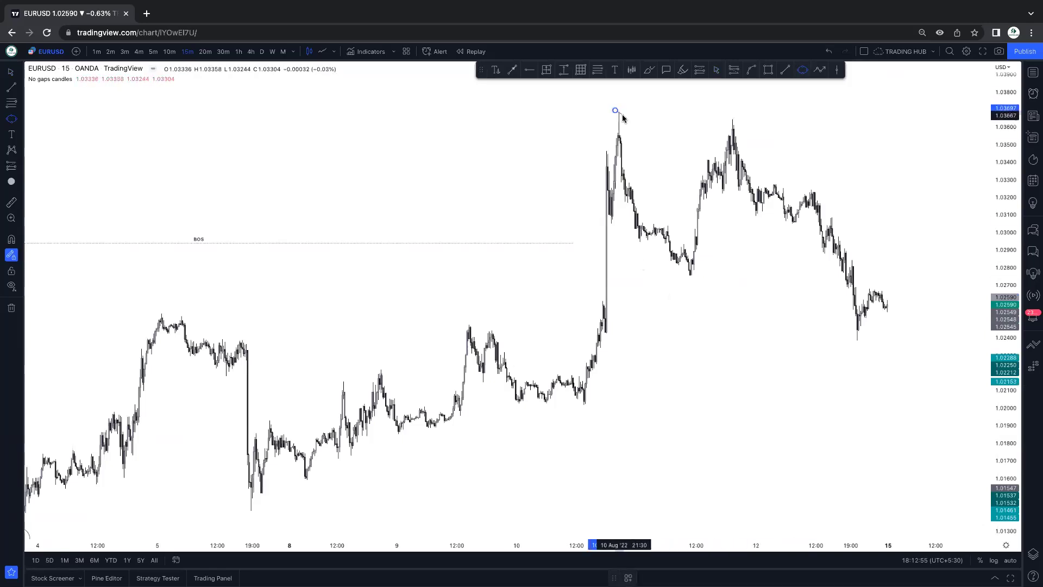
click(624, 117)
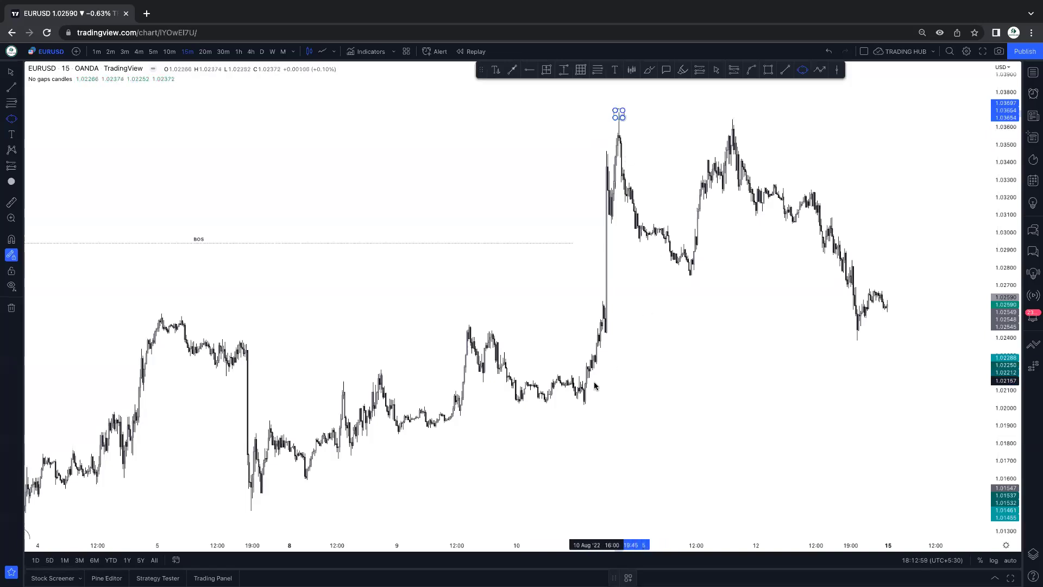
click(581, 401)
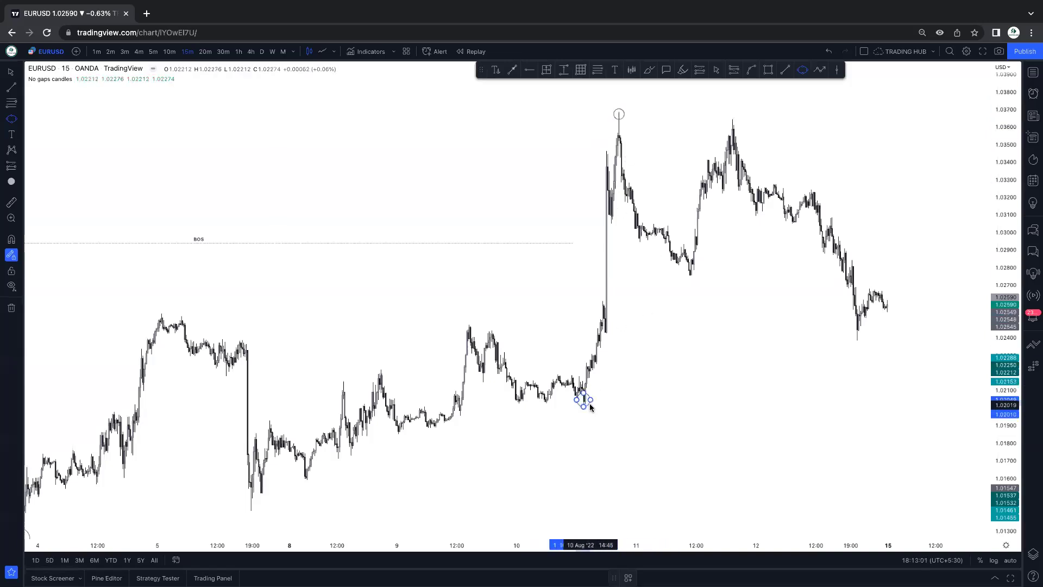
Draw a zigzag path from the circled low to the circled high and down through falling swings to about 1.0258, and discard it.
click(820, 70)
click(581, 395)
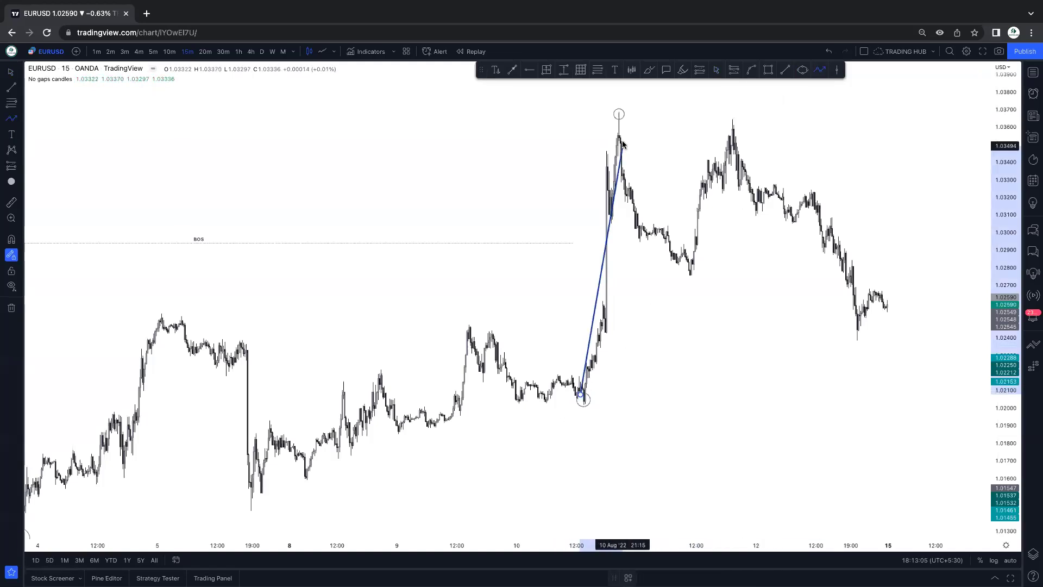
click(621, 115)
click(665, 264)
click(718, 155)
click(744, 248)
click(783, 168)
click(805, 278)
click(840, 201)
click(844, 314)
click(877, 232)
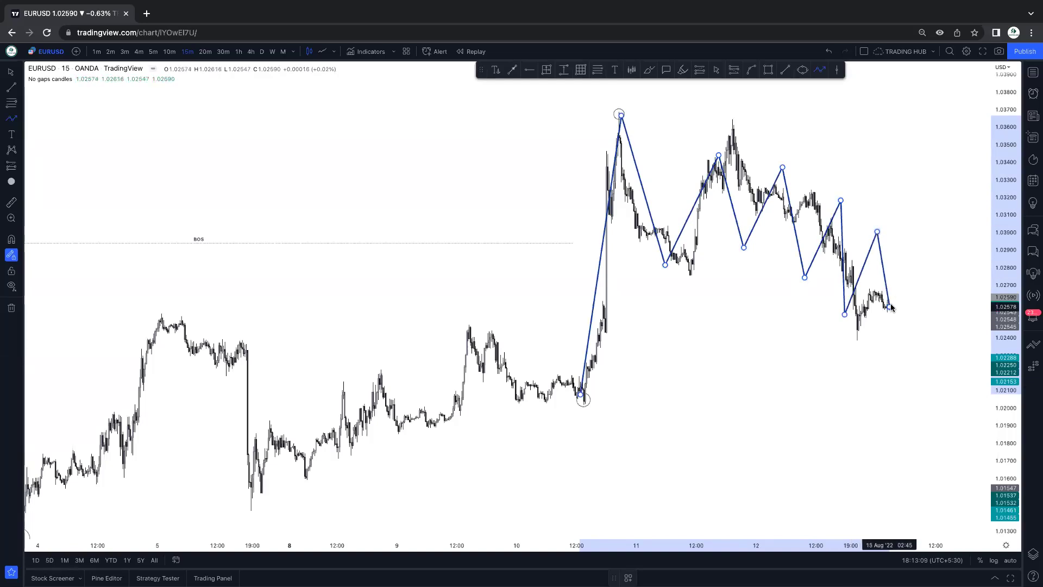
click(891, 304)
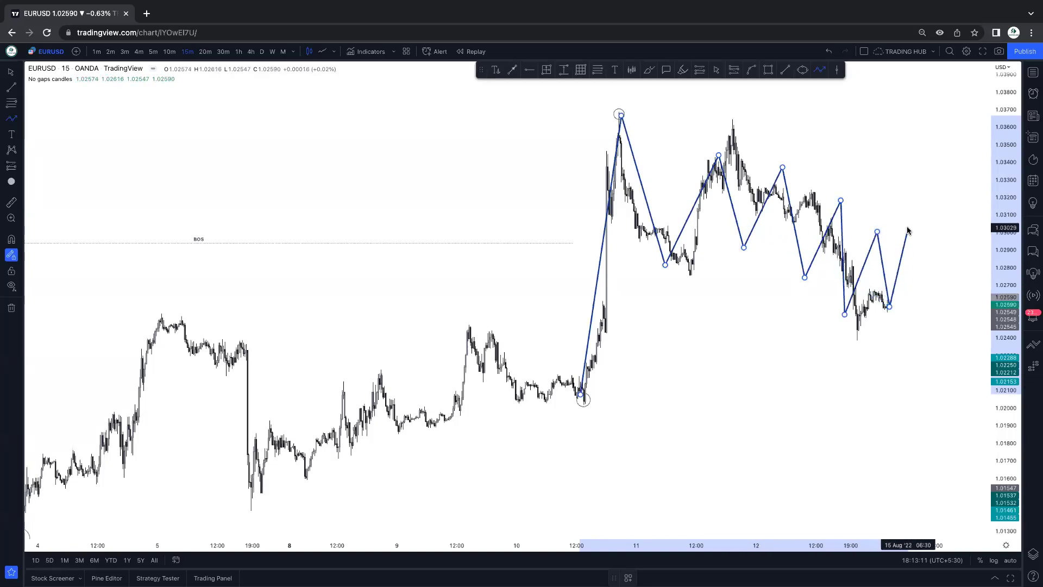
key(Escape)
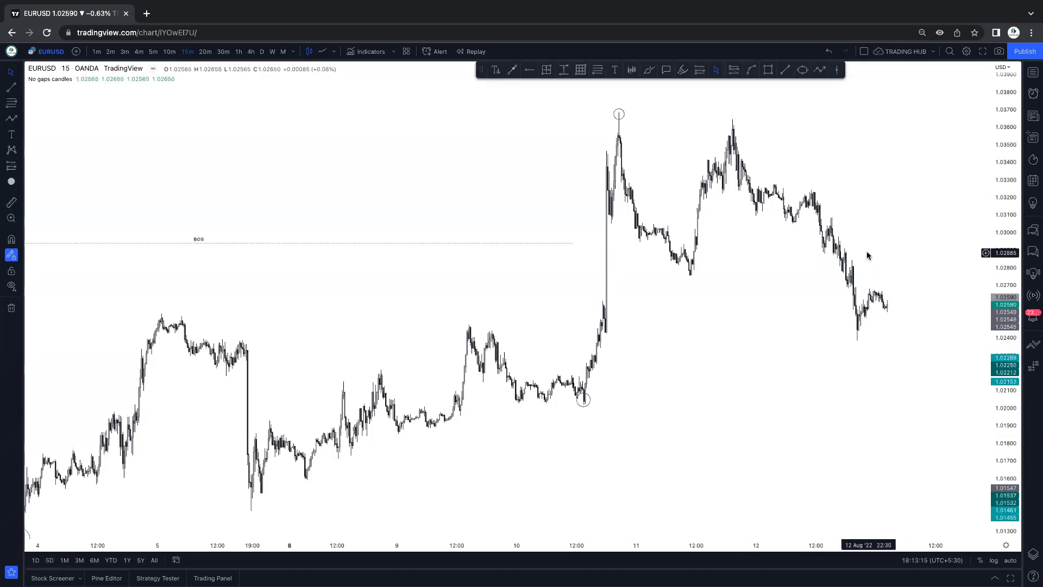
Draw a demand zone rectangle between about 1.0257 and 1.0243 from the 10 August rally candle to the 12 August drop.
scroll(819, 259, down, 2)
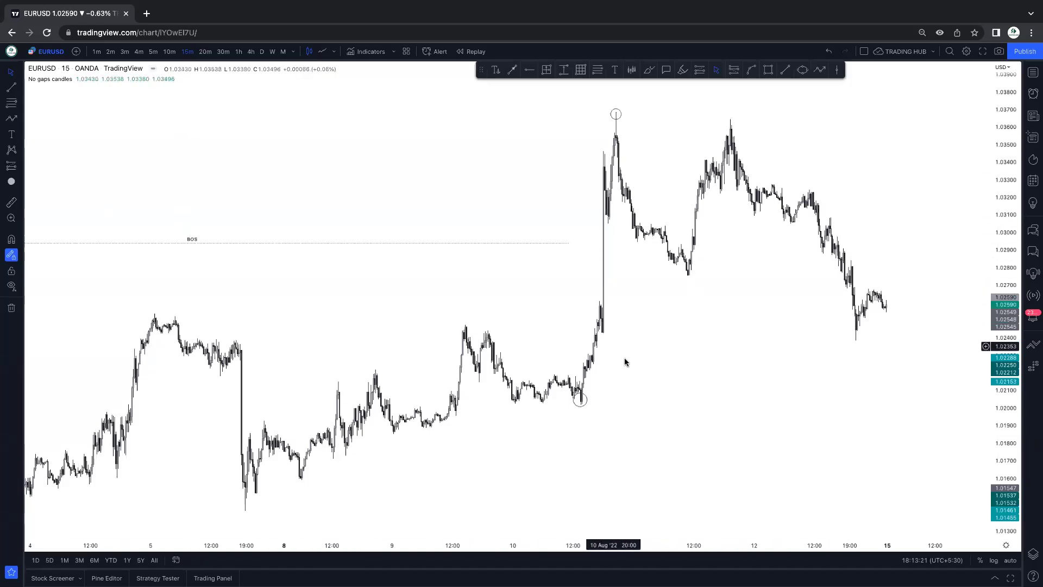
scroll(729, 319, up, 2)
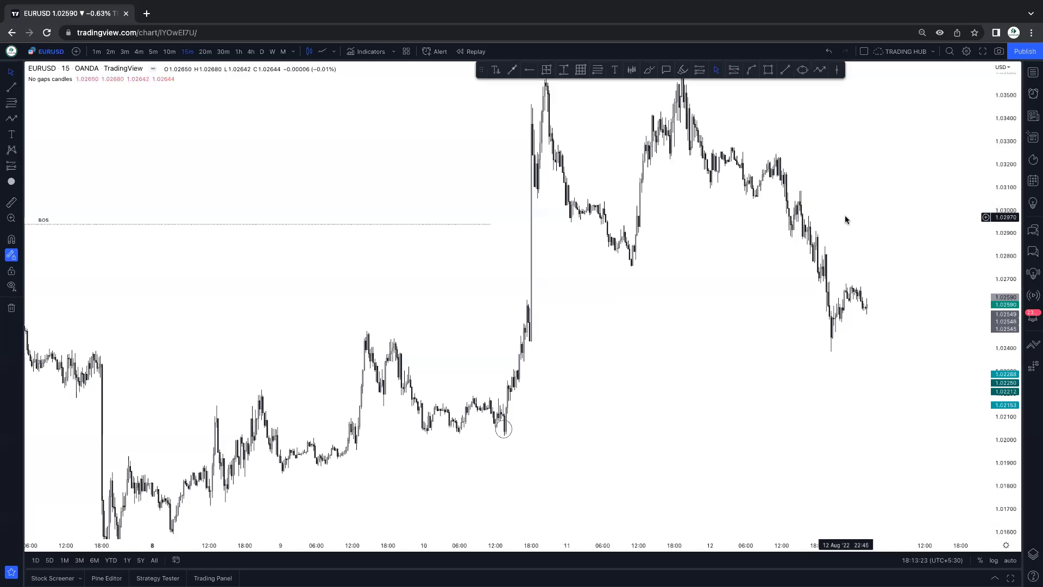
scroll(846, 215, up, 3)
scroll(857, 271, up, 2)
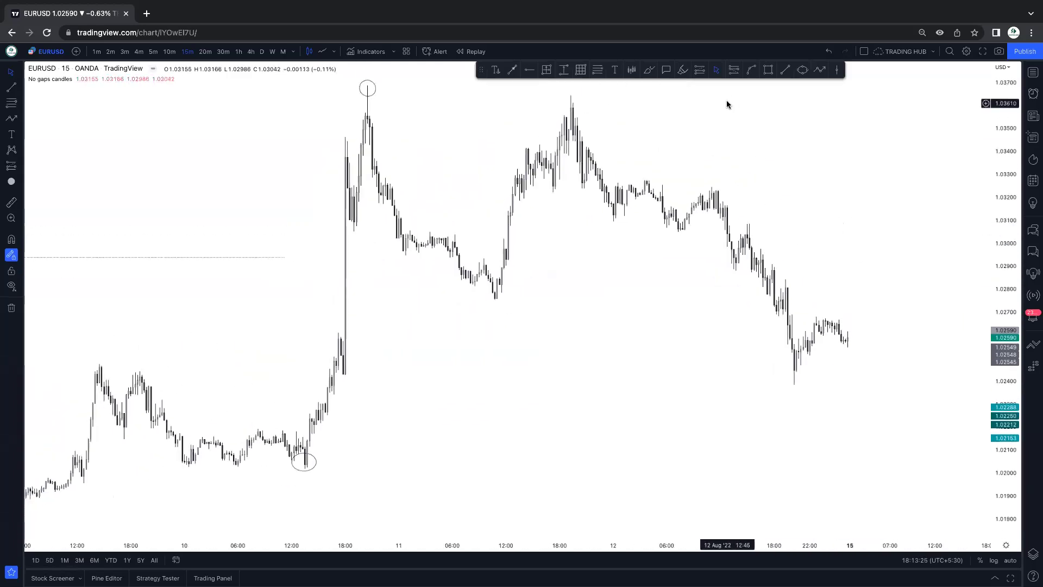
click(769, 69)
mouse_move(343, 341)
mouse_down()
mouse_move(791, 358)
mouse_move(794, 373)
mouse_up()
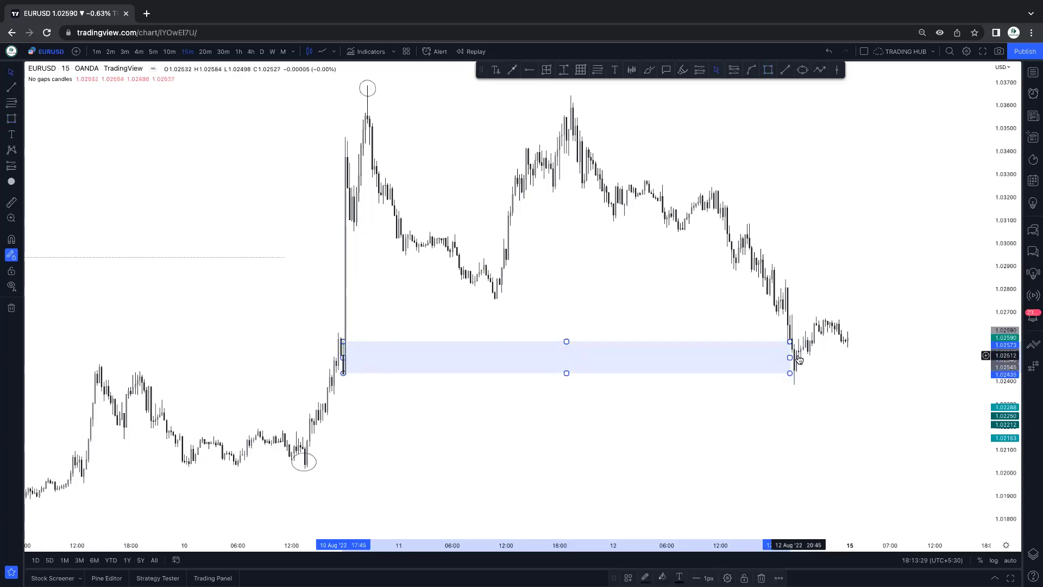
click(852, 366)
scroll(426, 347, up, 3)
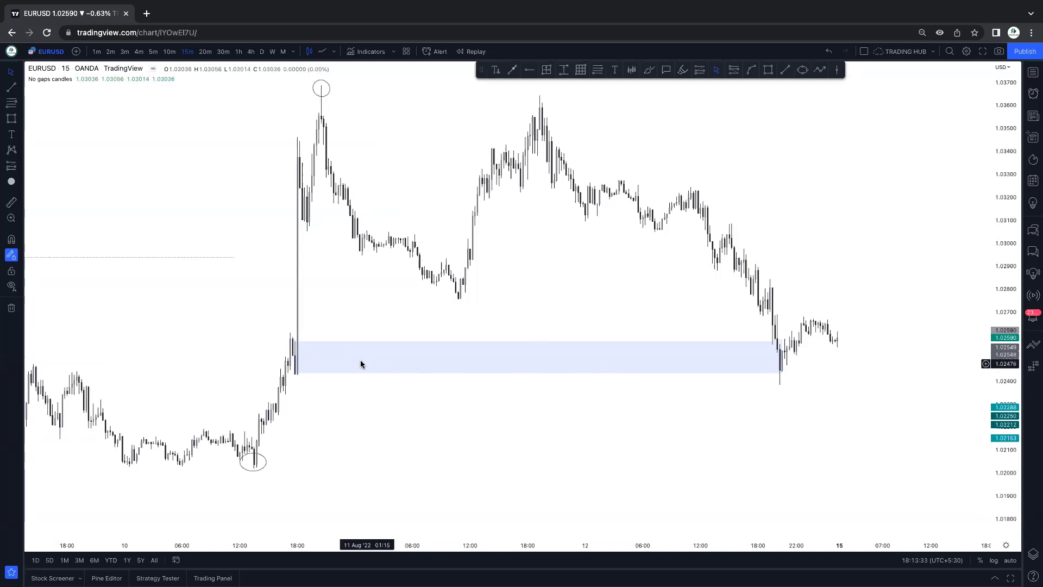
click(372, 348)
click(333, 228)
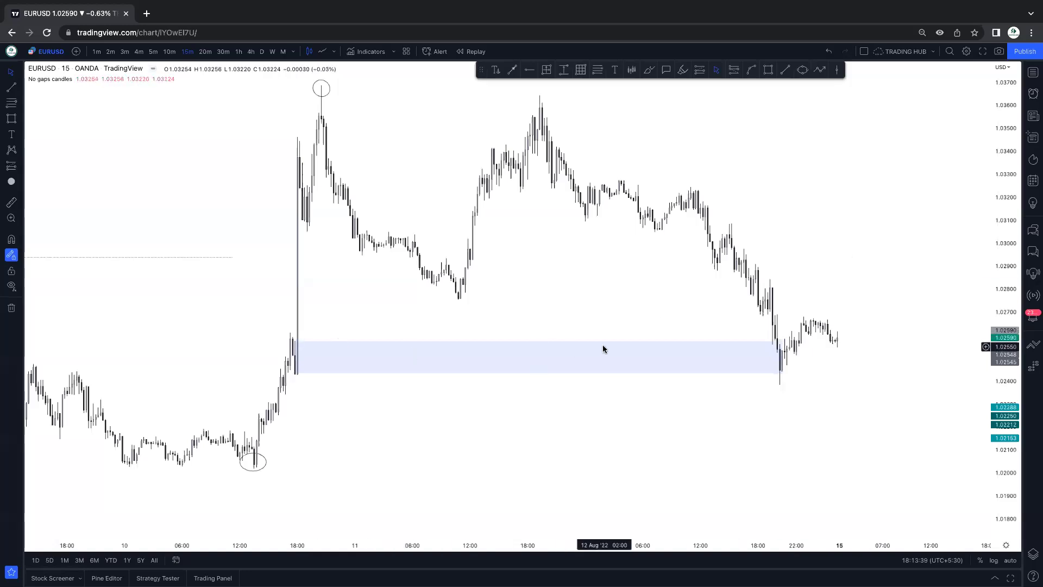
scroll(840, 301, up, 1)
click(767, 360)
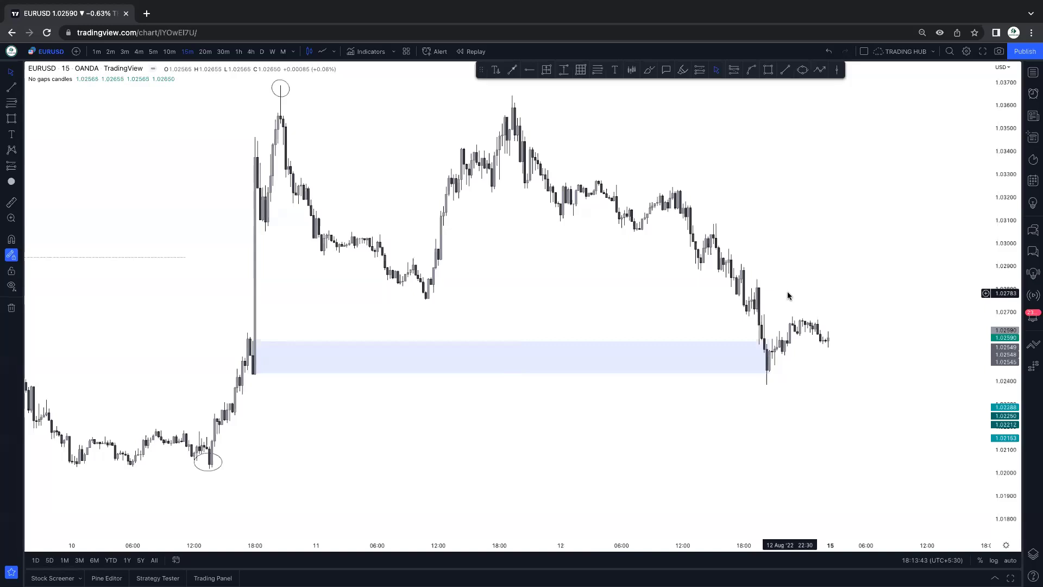
Brush a stroke following the 12 August drop into the demand zone, and undo it.
click(649, 69)
drag(747, 314, 767, 376)
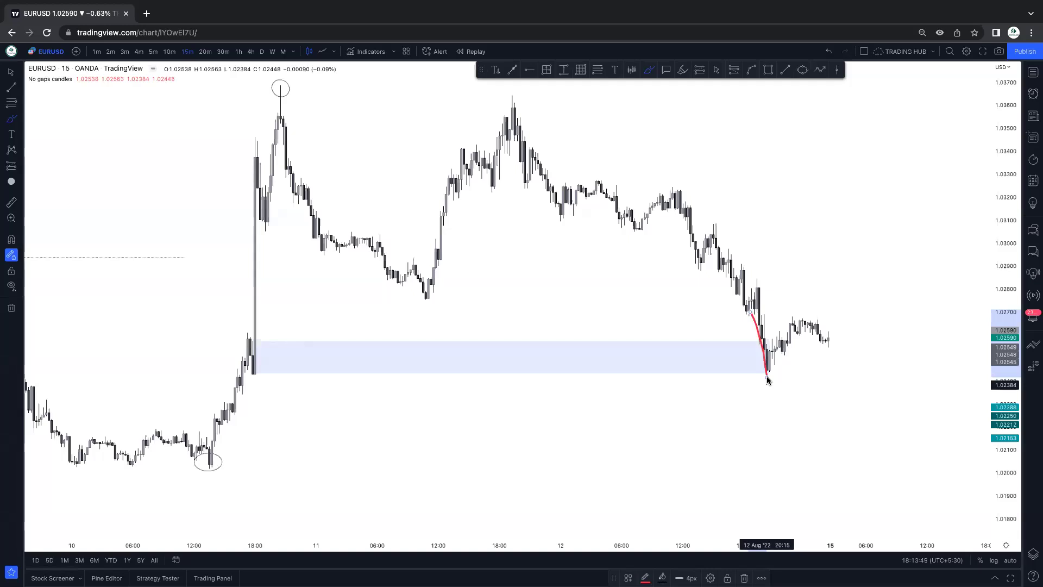
key(ctrl+z)
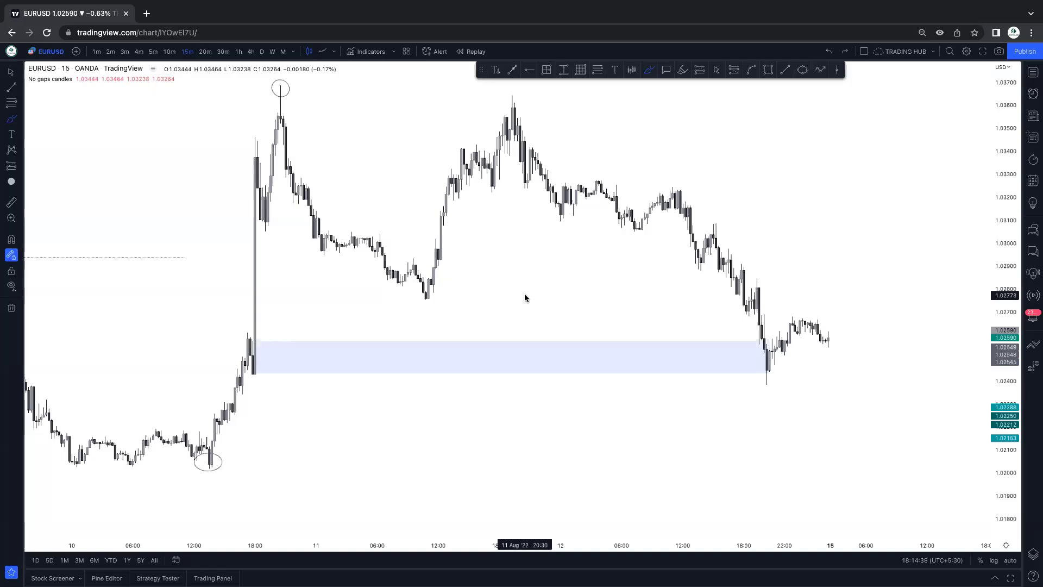
Draw two demand zone rectangles from the 11 August rally to the 12 August drop, about 1.0298–1.0291 and 1.0289–1.0279.
click(768, 71)
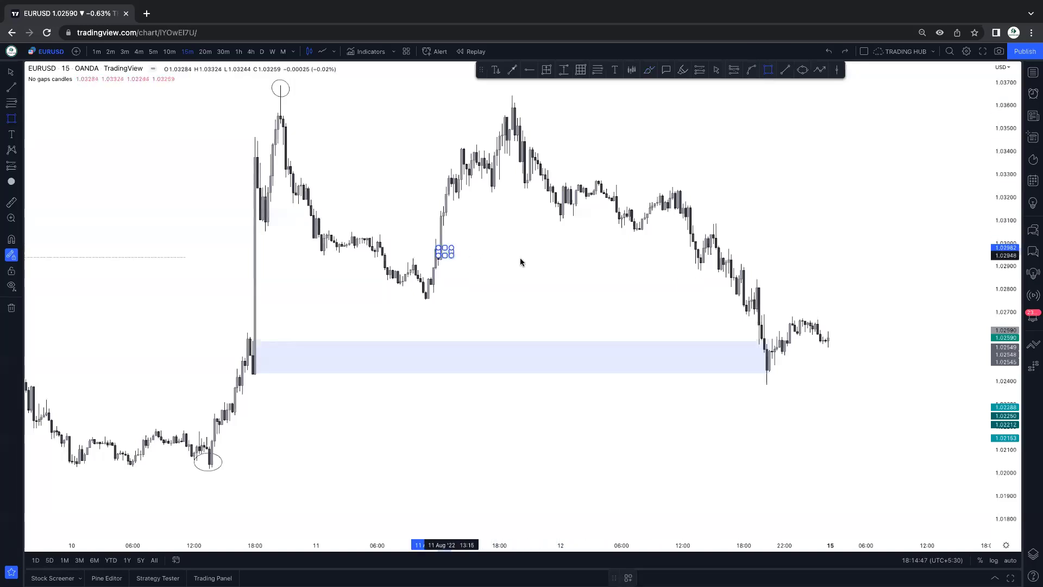
click(690, 265)
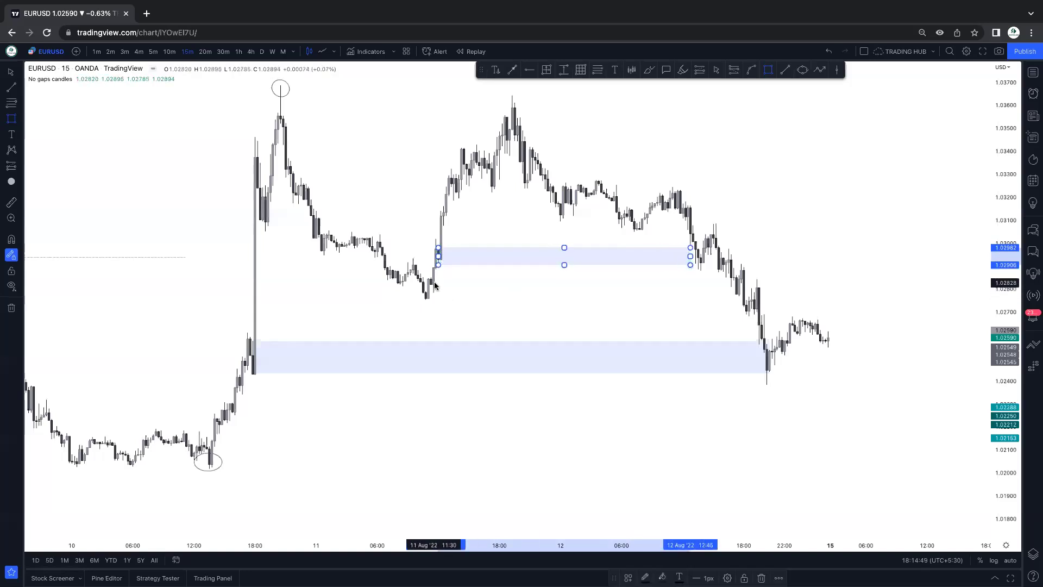
click(433, 269)
click(683, 287)
drag(683, 288, 695, 291)
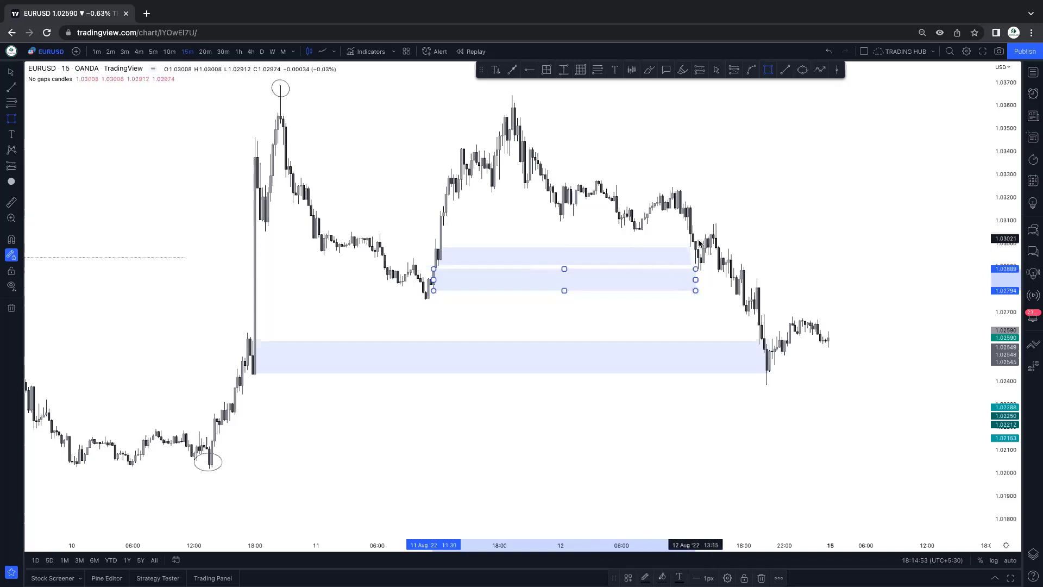
Draw a demand zone rectangle between about 1.0316 and 1.0309 from the 11 August rally candle to the early 12 August low.
click(444, 207)
click(566, 224)
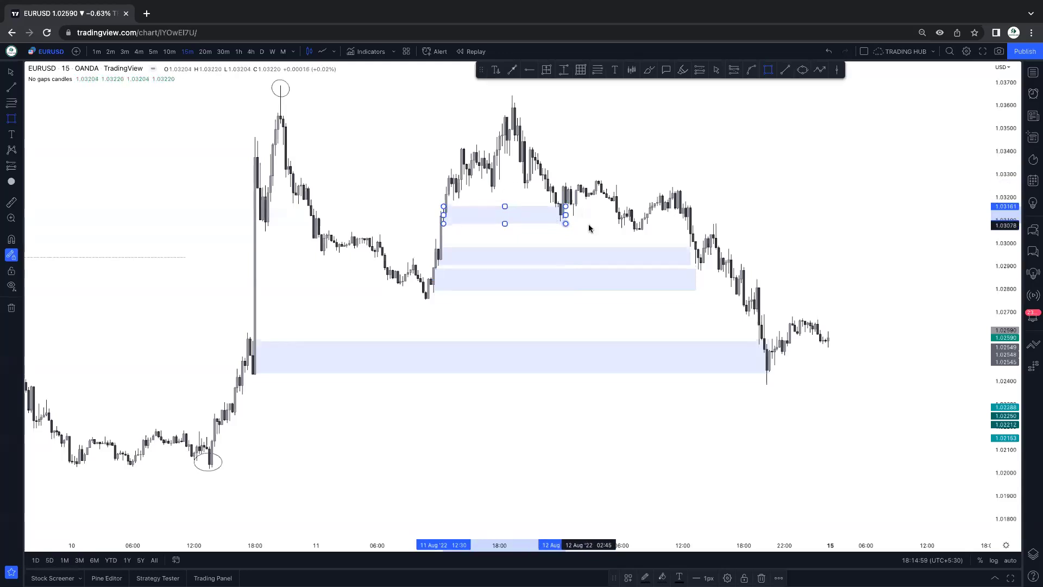
key(Escape)
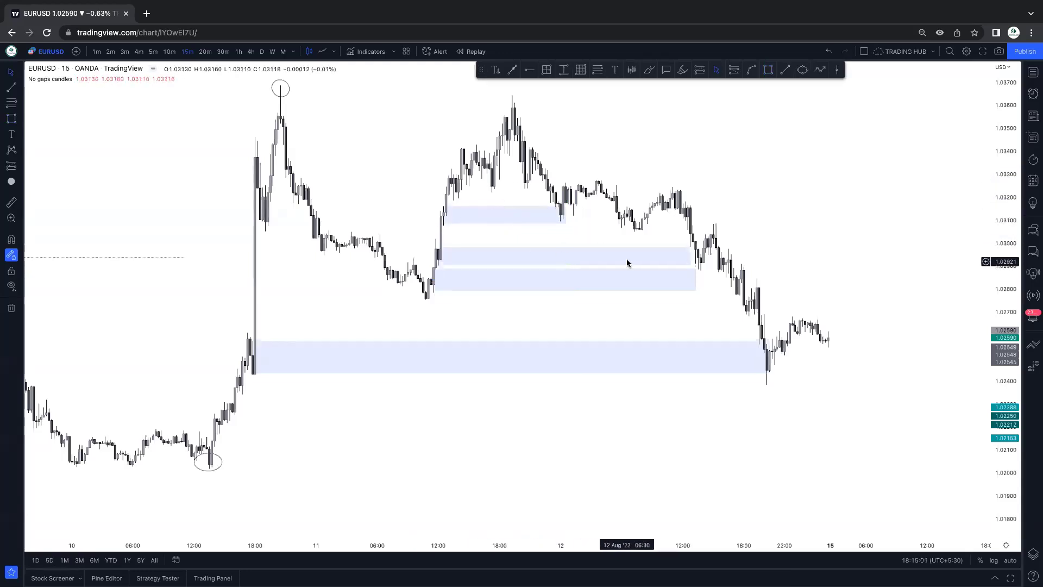
click(524, 208)
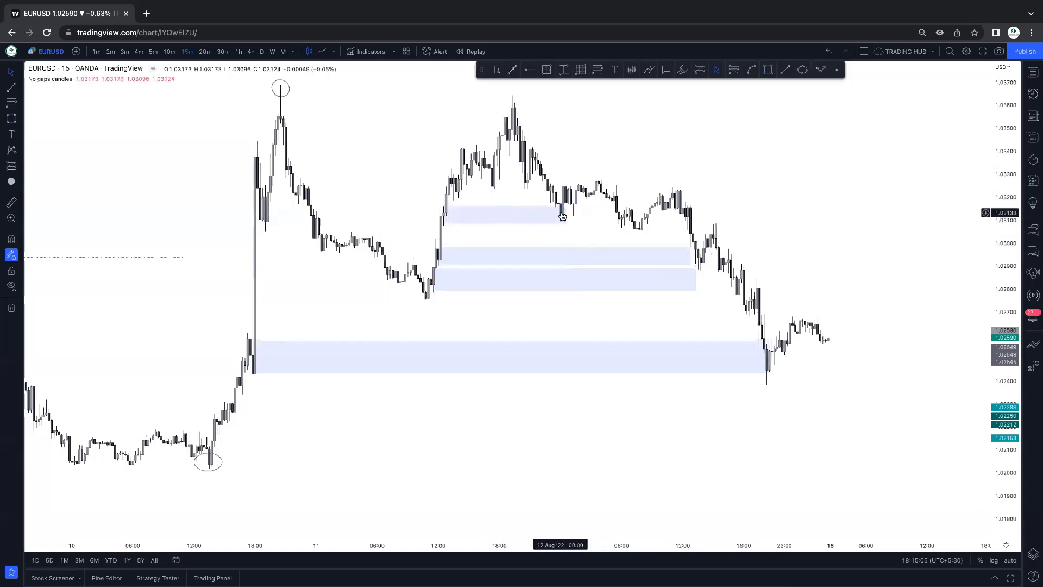
click(694, 278)
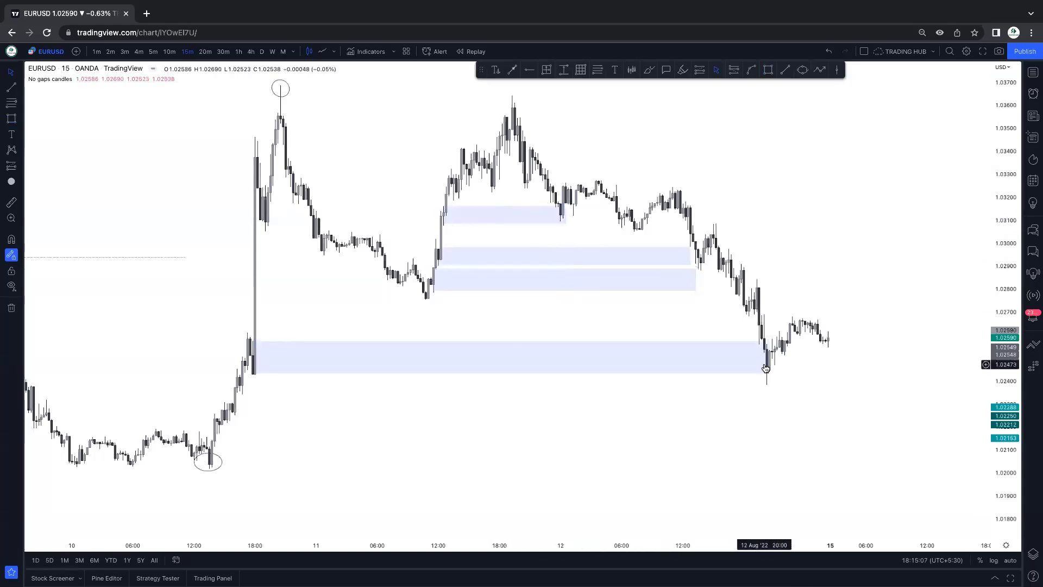
click(734, 330)
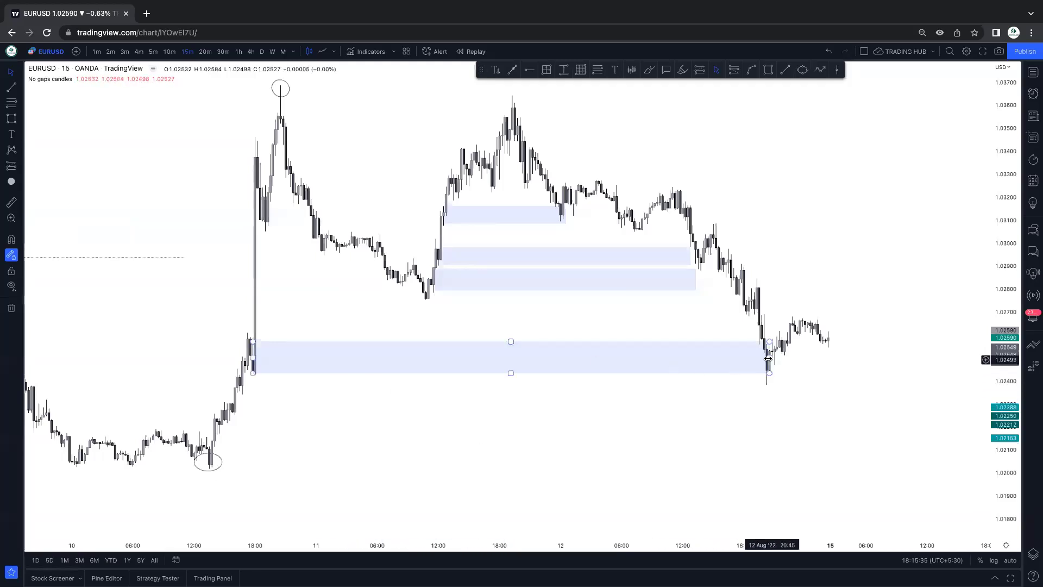
Brush a red level near 1.0284 from the 12 August swing high and a path rising above it and falling to about 1.0239.
click(648, 70)
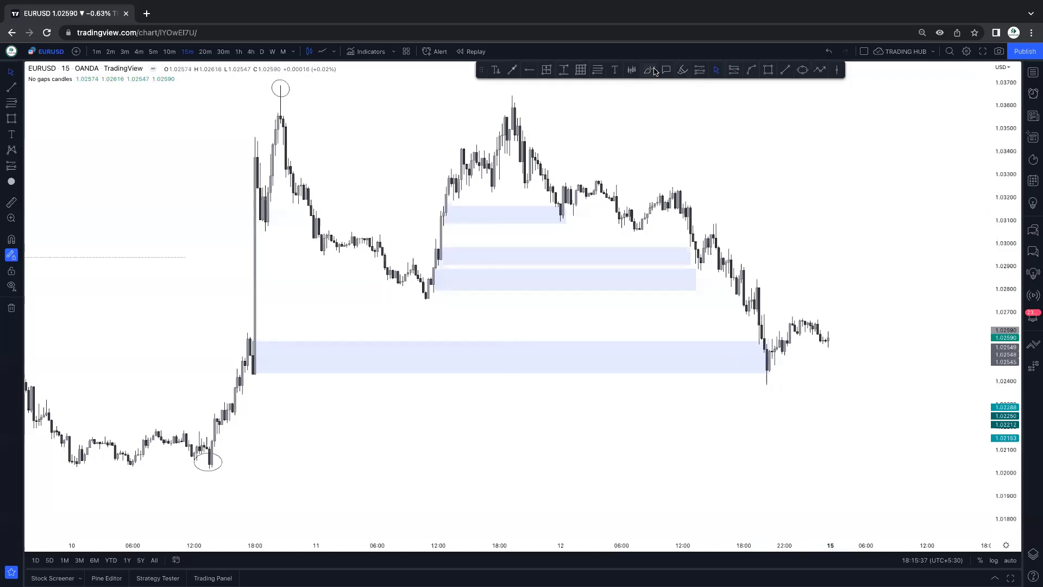
drag(759, 280, 843, 280)
mouse_move(828, 334)
mouse_down()
mouse_move(836, 285)
mouse_move(882, 382)
mouse_up()
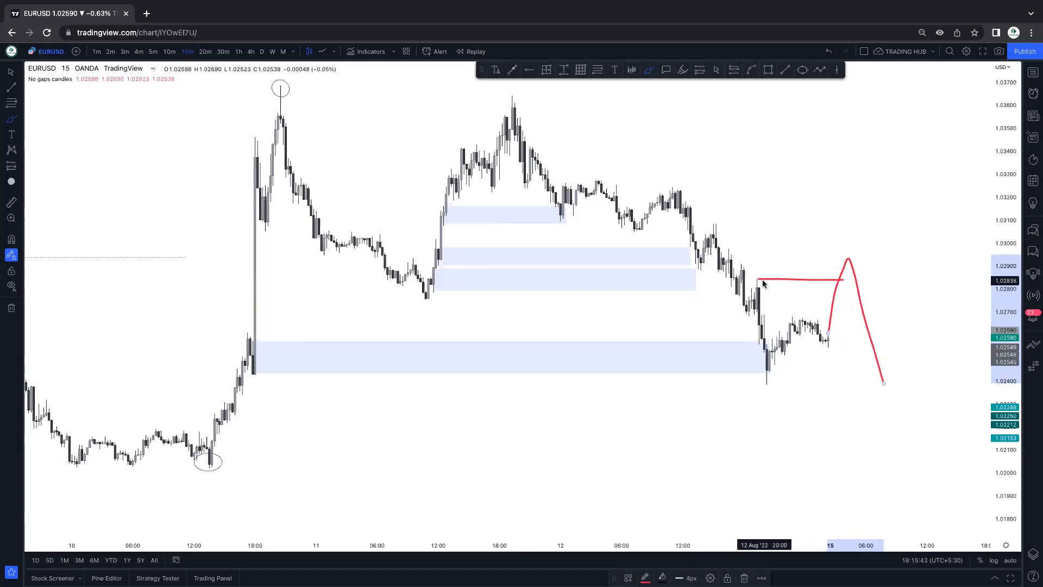
drag(759, 281, 854, 276)
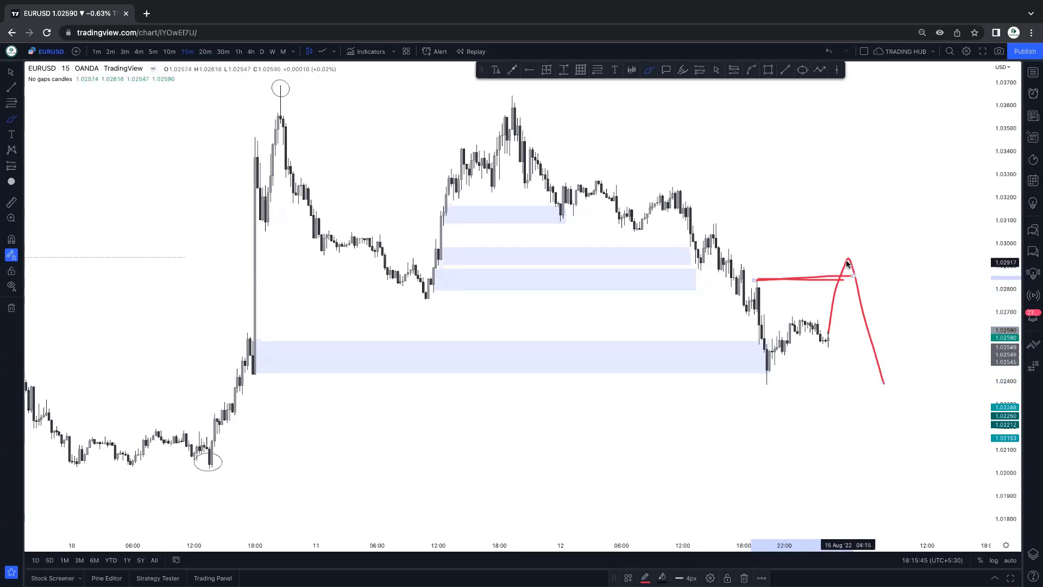
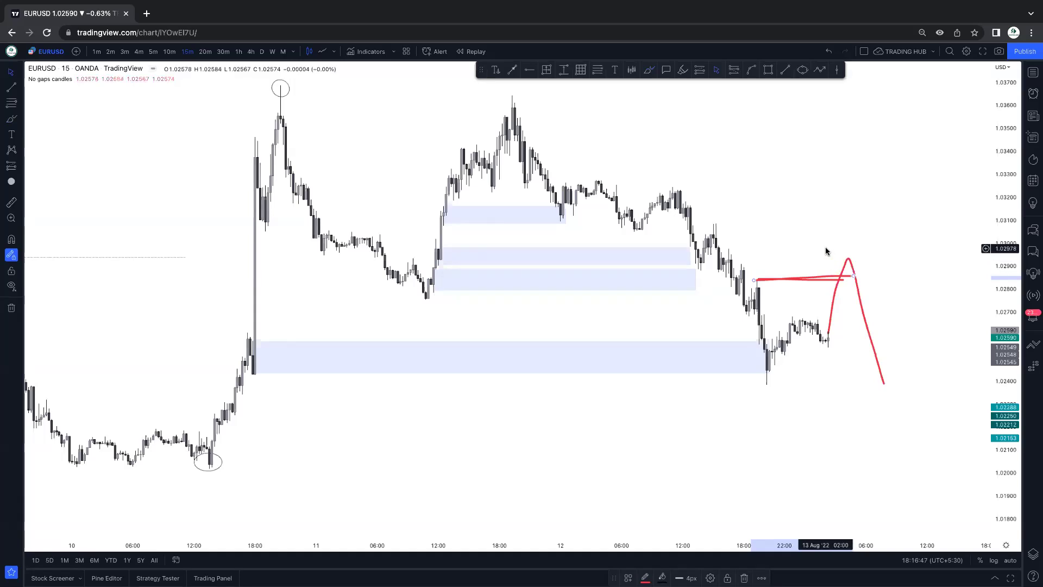
Examine the 15-minute price action around the demand zones, the circled swing points and the red projected path.
scroll(827, 245, left, 5)
scroll(822, 257, right, 2)
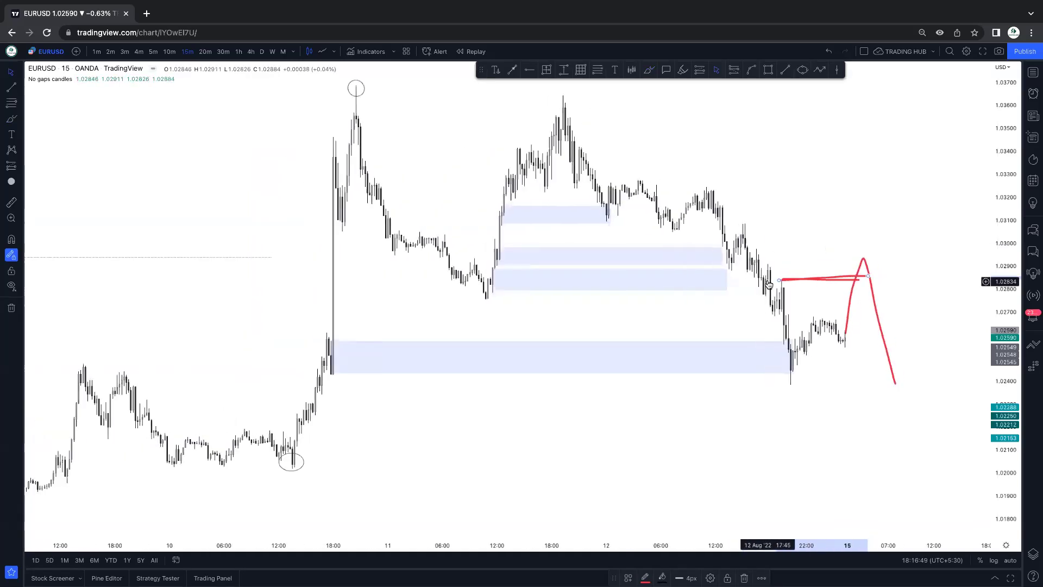
scroll(789, 294, right, 2)
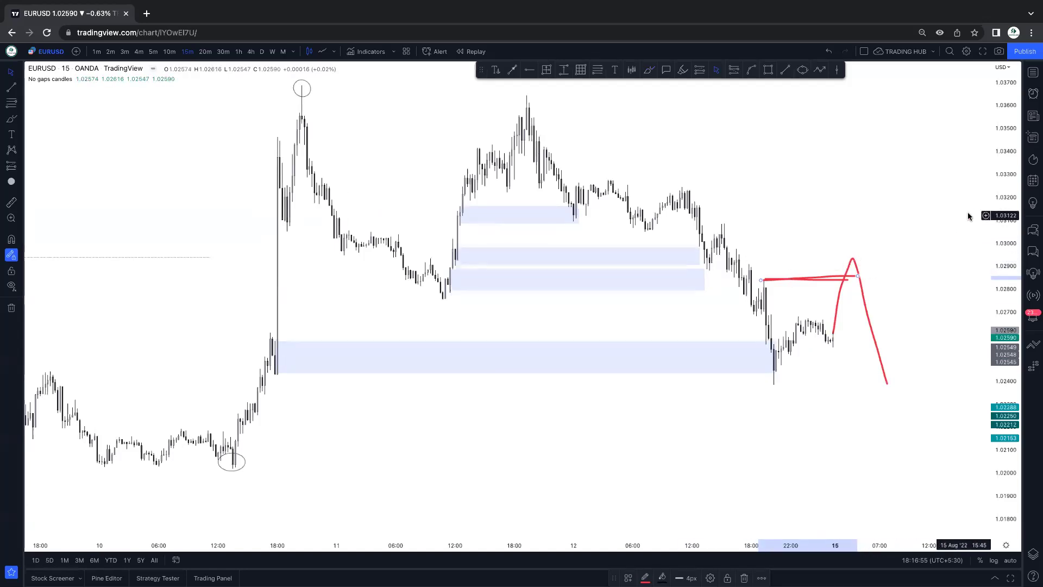
scroll(730, 395, left, 3)
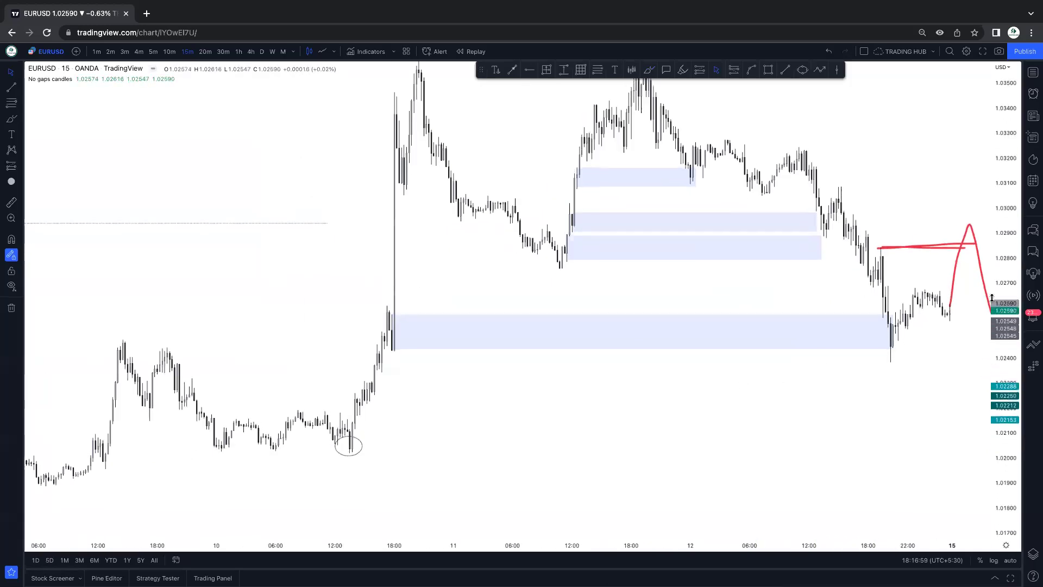
drag(907, 173, 790, 294)
scroll(805, 280, right, 1)
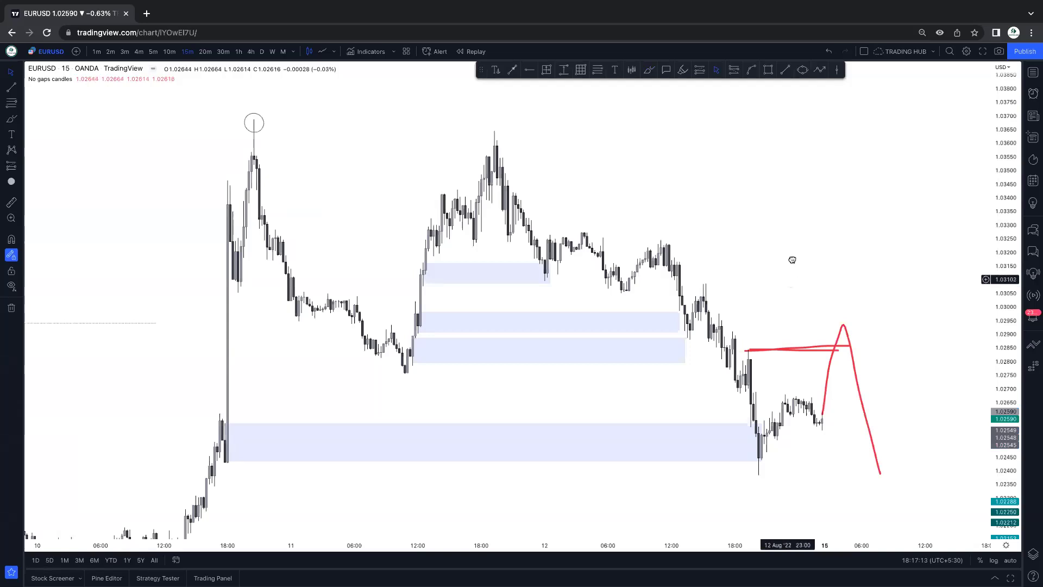
scroll(792, 261, down, 3)
drag(1011, 235, 1011, 283)
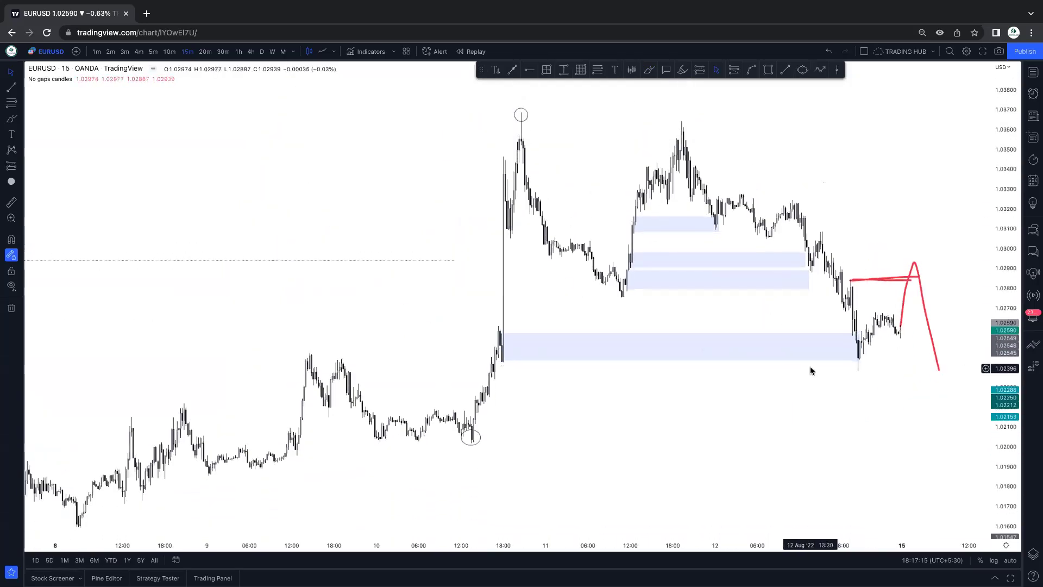
scroll(852, 399, right, 3)
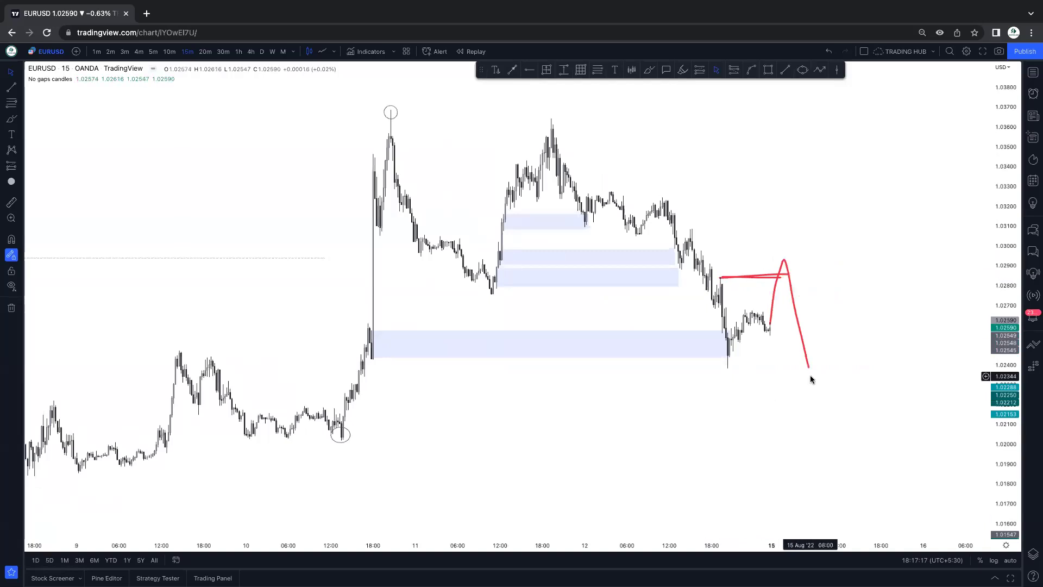
Draw a horizontal trend line at about 1.0202 from the circled 10 August swing low to 15 August.
scroll(540, 424, left, 5)
scroll(582, 514, down, 2)
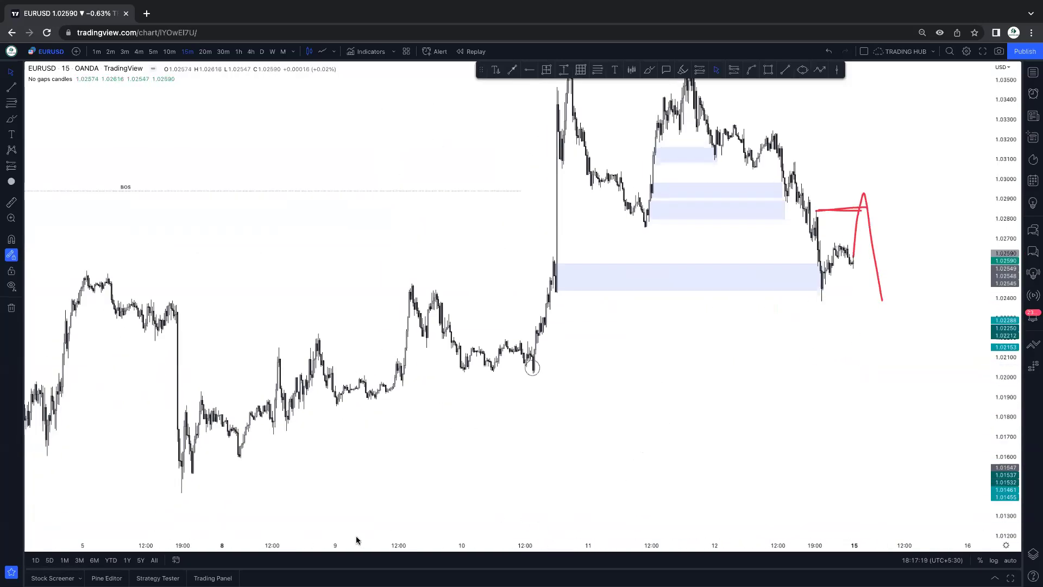
key(alt+t)
click(534, 373)
click(913, 372)
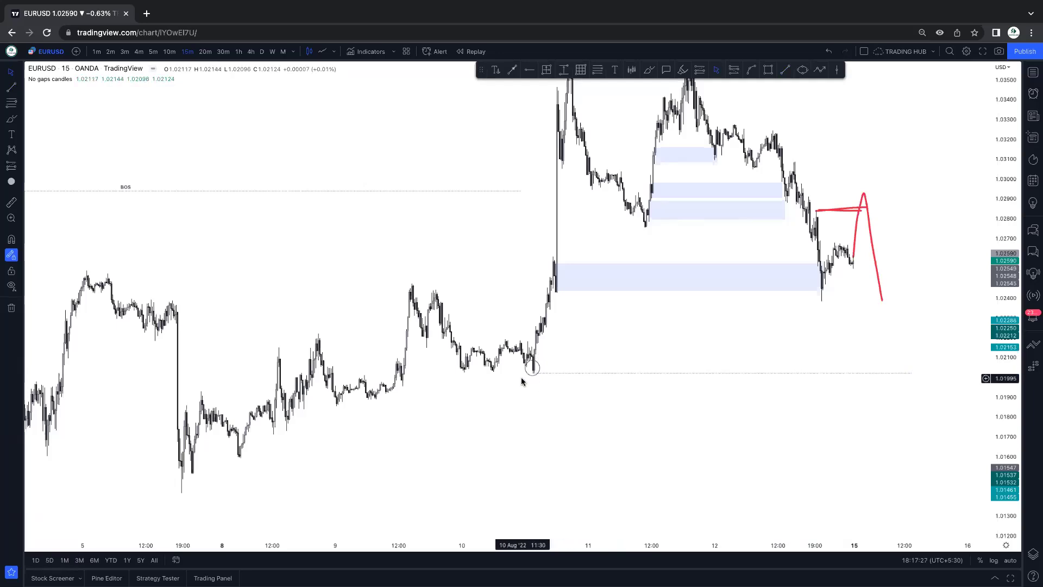
Draw a demand zone rectangle between about 1.0202 and 1.0196 from 9 August to 15 August, and delete it.
scroll(993, 346, up, 1)
drag(993, 346, 951, 275)
scroll(830, 296, up, 1)
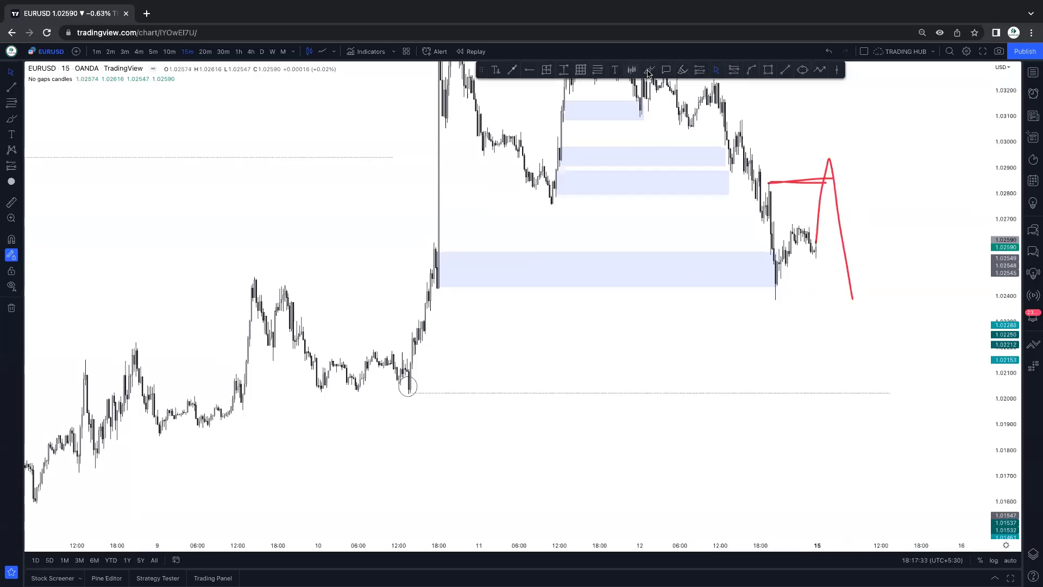
click(772, 74)
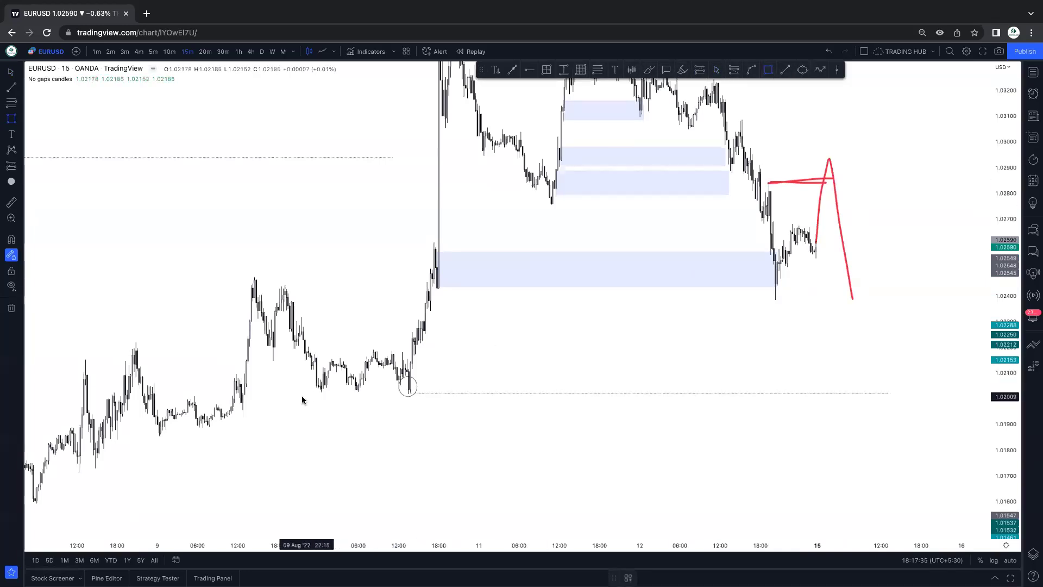
mouse_move(243, 393)
mouse_down()
mouse_move(244, 421)
mouse_move(243, 403)
mouse_move(940, 403)
mouse_up()
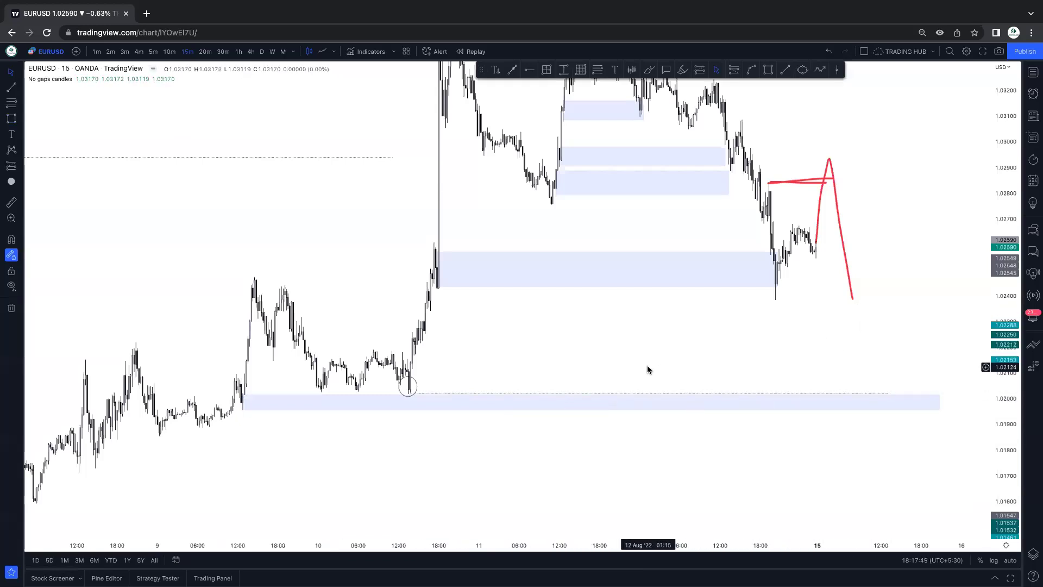
click(324, 400)
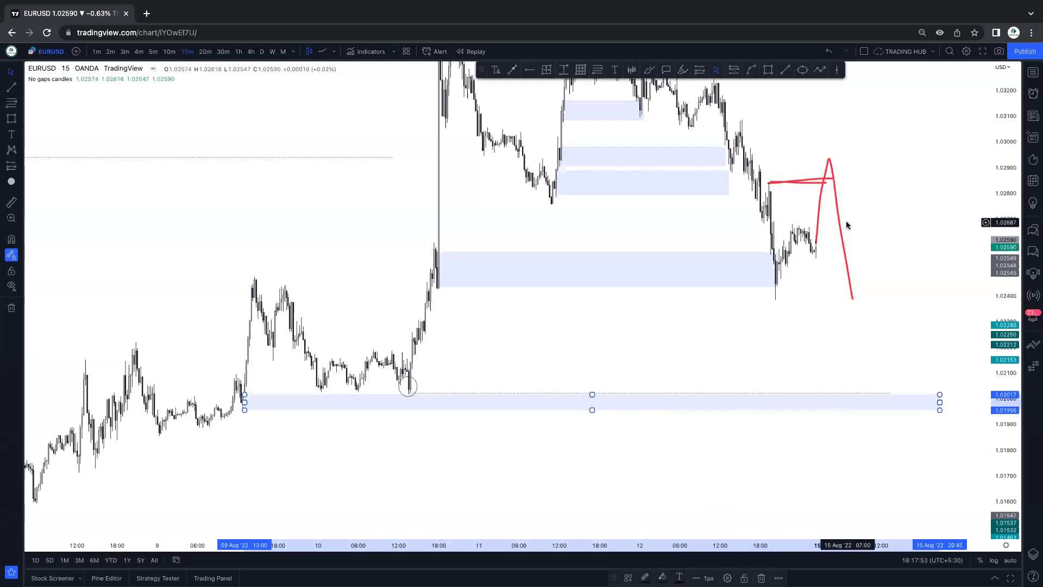
key(Delete)
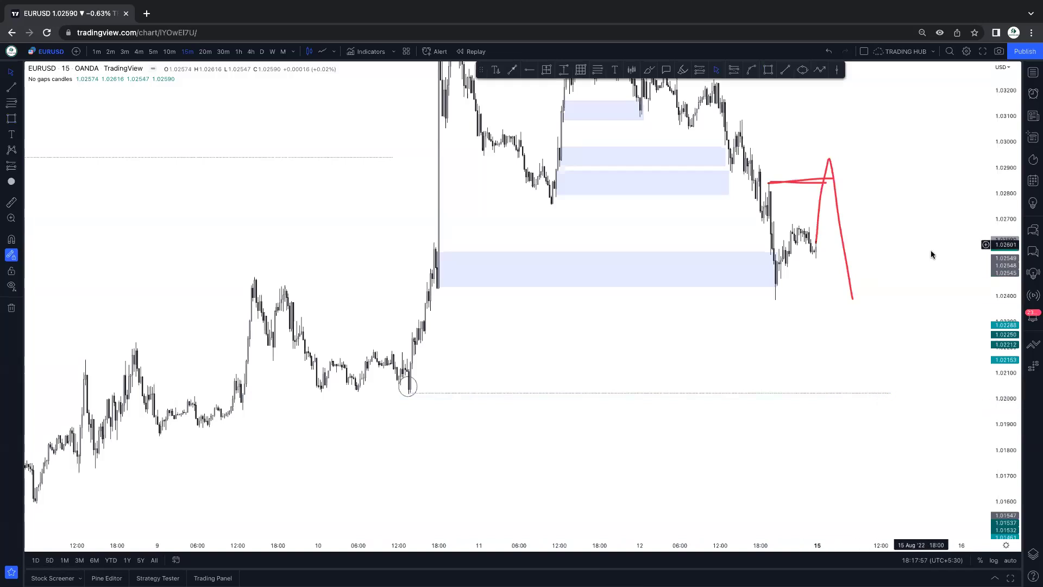
Delete the red brushed level and projected path beside the latest price.
drag(1005, 205, 967, 402)
scroll(804, 400, down, 5)
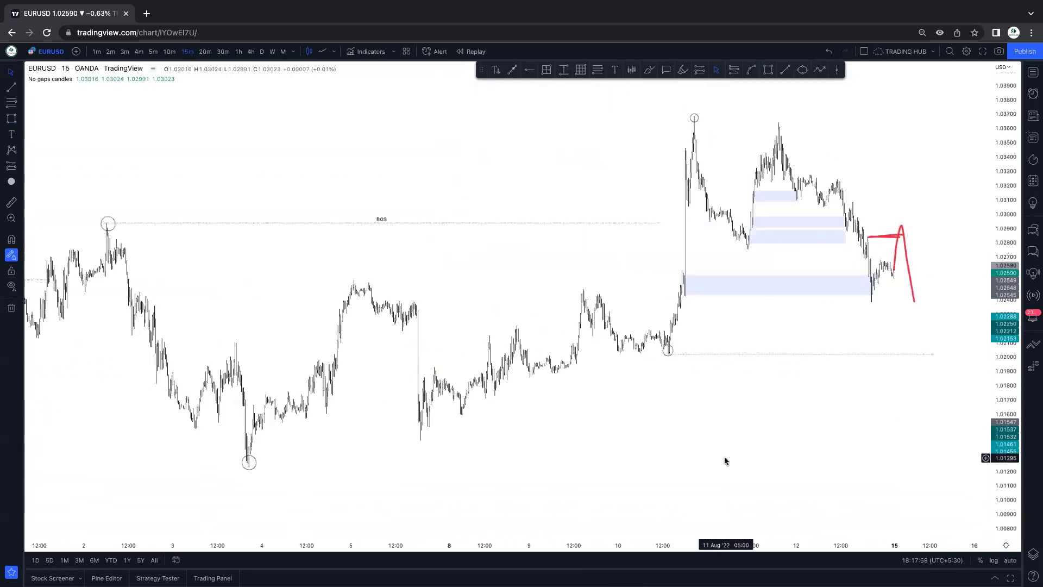
drag(715, 413, 716, 447)
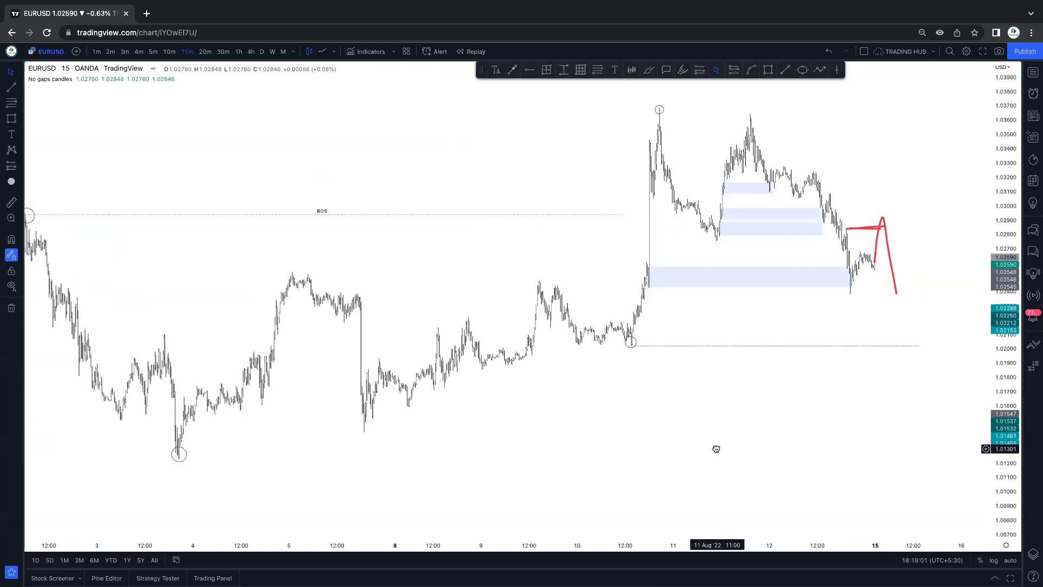
scroll(787, 421, up, 2)
drag(1003, 346, 1001, 318)
drag(941, 302, 832, 366)
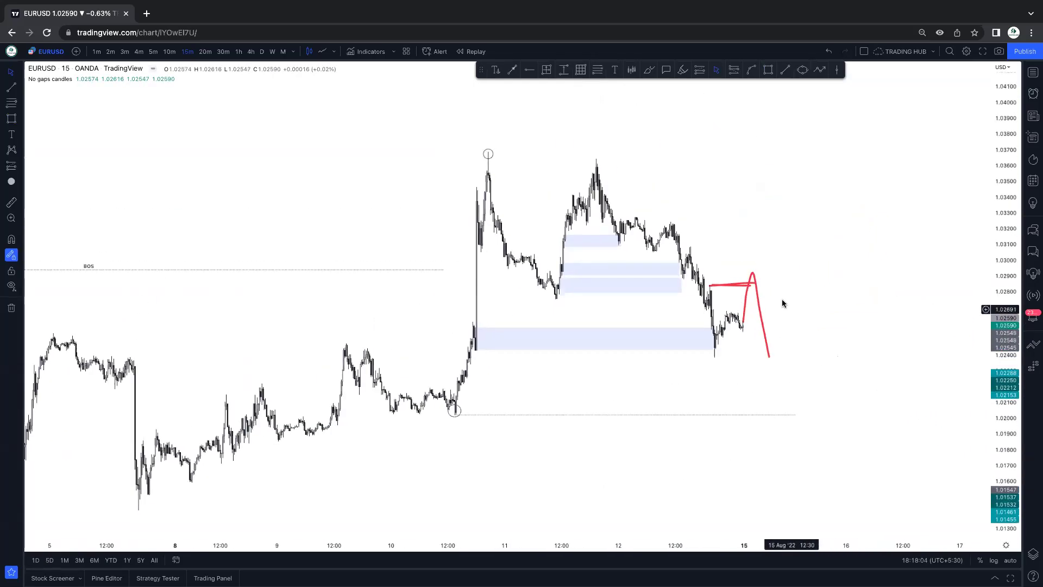
click(748, 287)
key(Delete)
click(748, 283)
key(Delete)
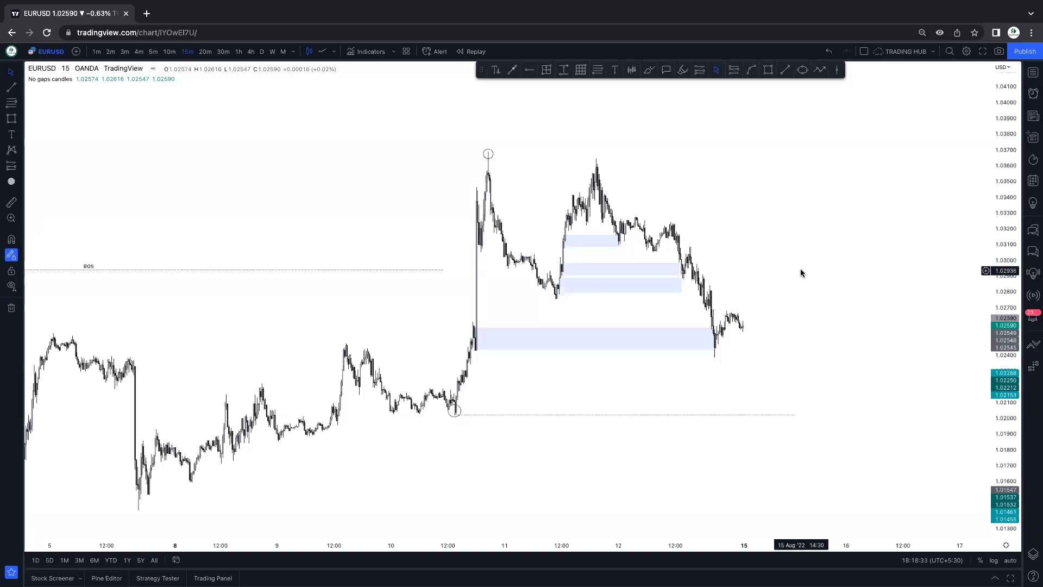
drag(732, 244, 794, 228)
click(728, 259)
click(674, 365)
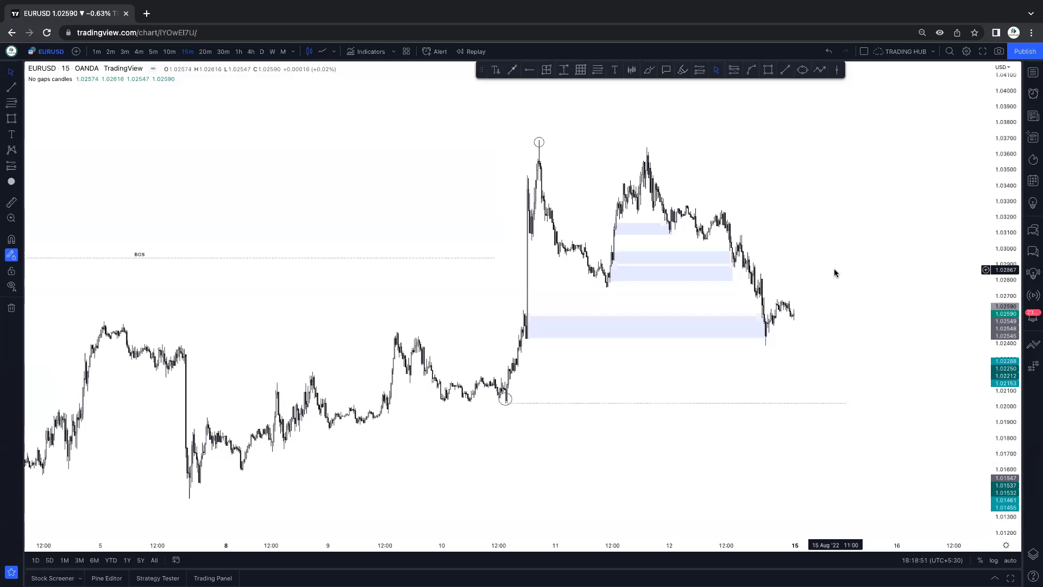
Load the OANDA AUDUSD chart and show it on the daily timeframe with price history back to 2020.
text(AUDUSD)
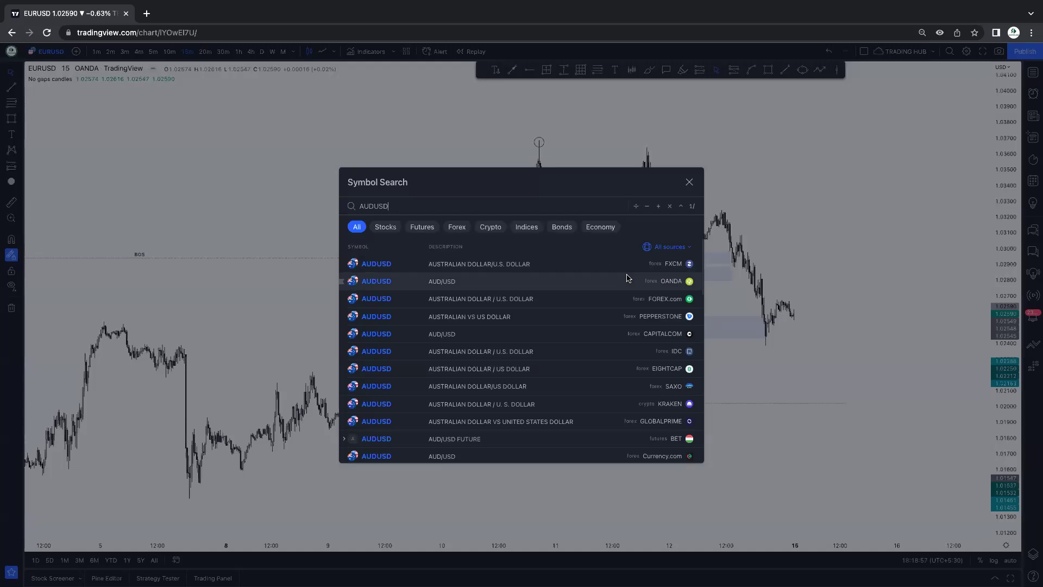
click(628, 278)
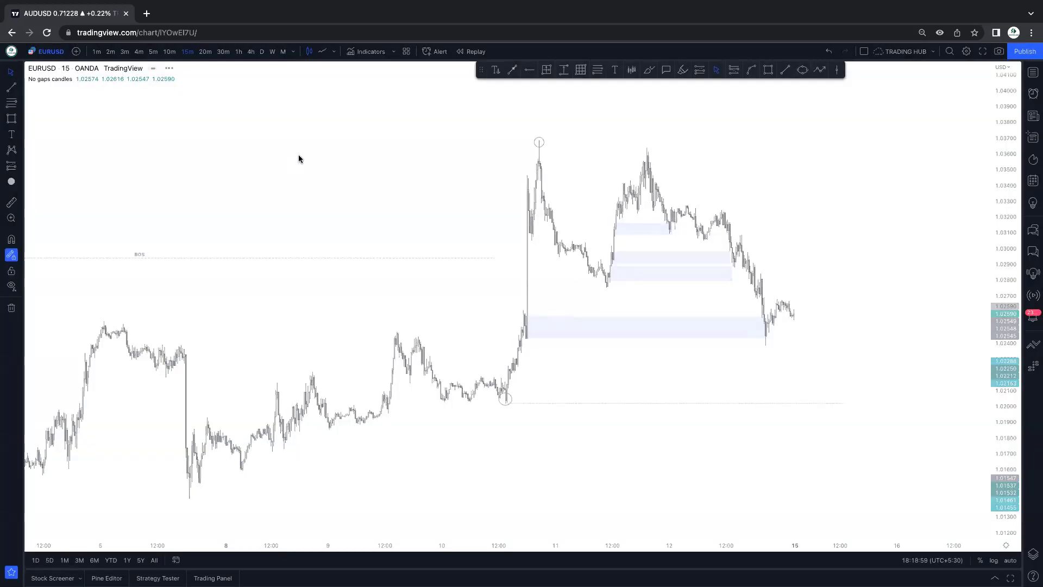
scroll(766, 242, down, 3)
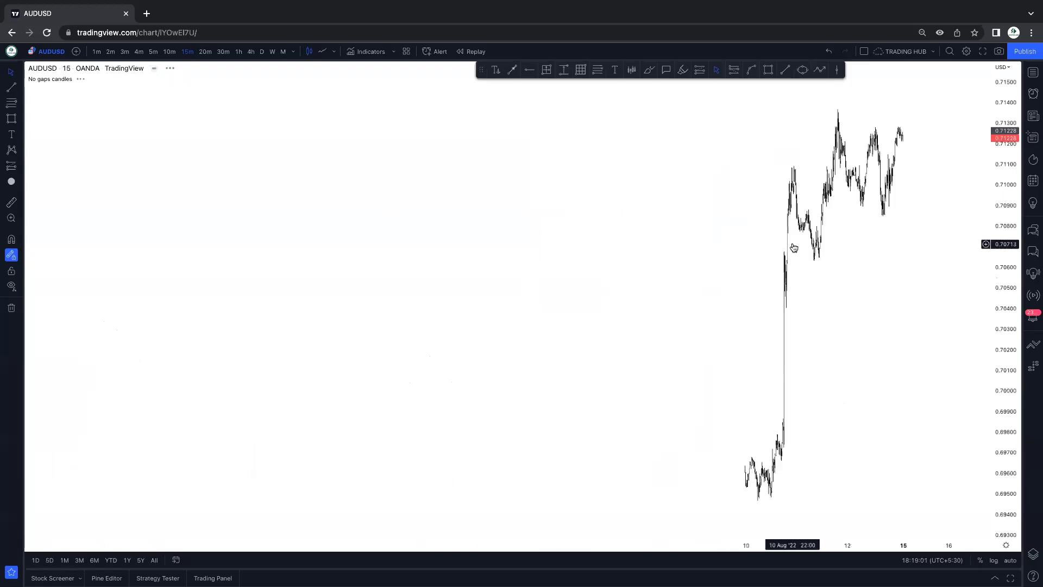
click(262, 51)
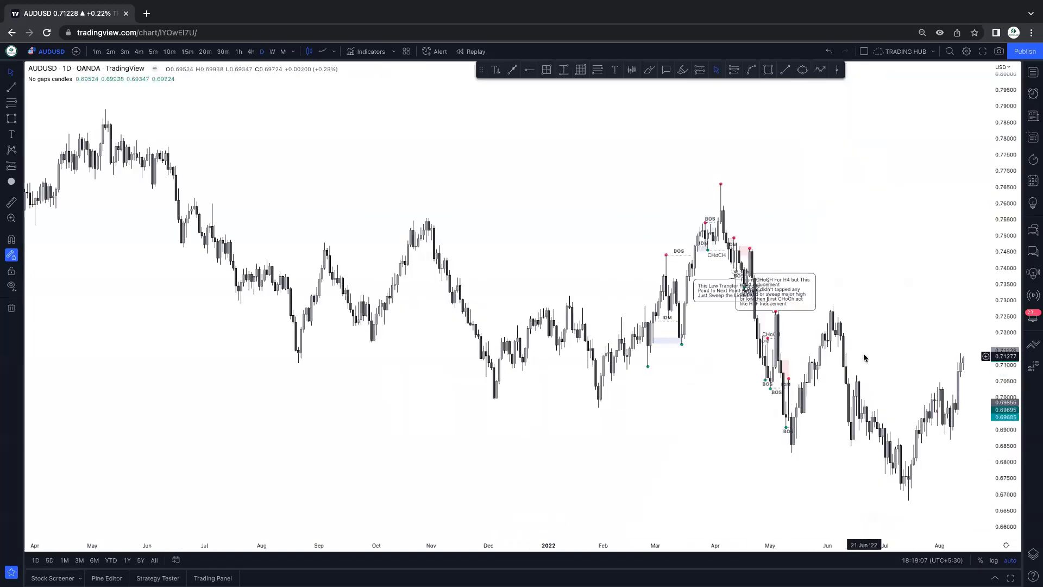
scroll(801, 272, down, 4)
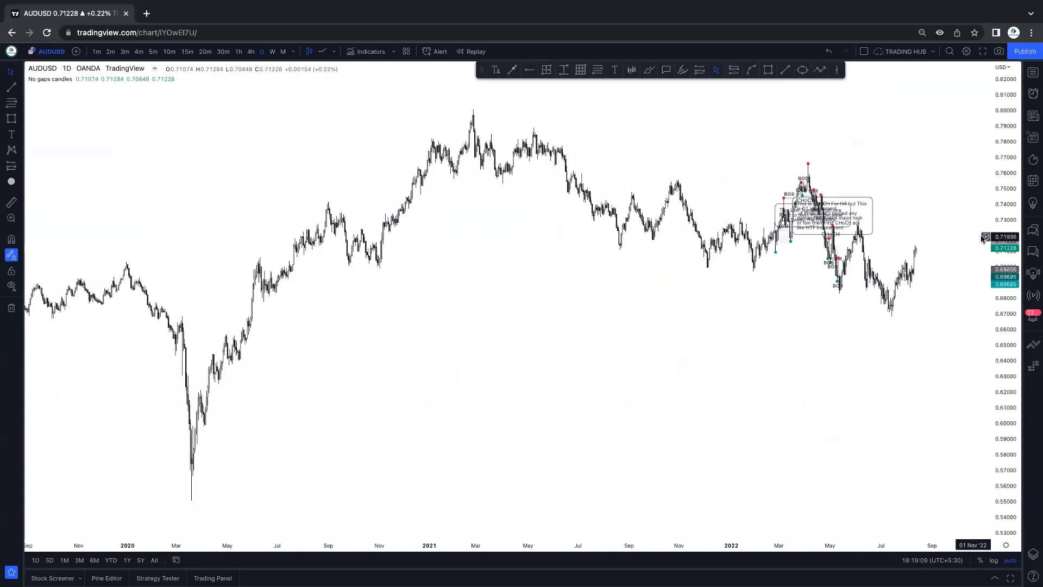
Draw a horizontal trend line at about 0.7555 from the late October 2021 swing high to around the start of April 2022.
scroll(662, 426, right, 5)
scroll(810, 294, down, 3)
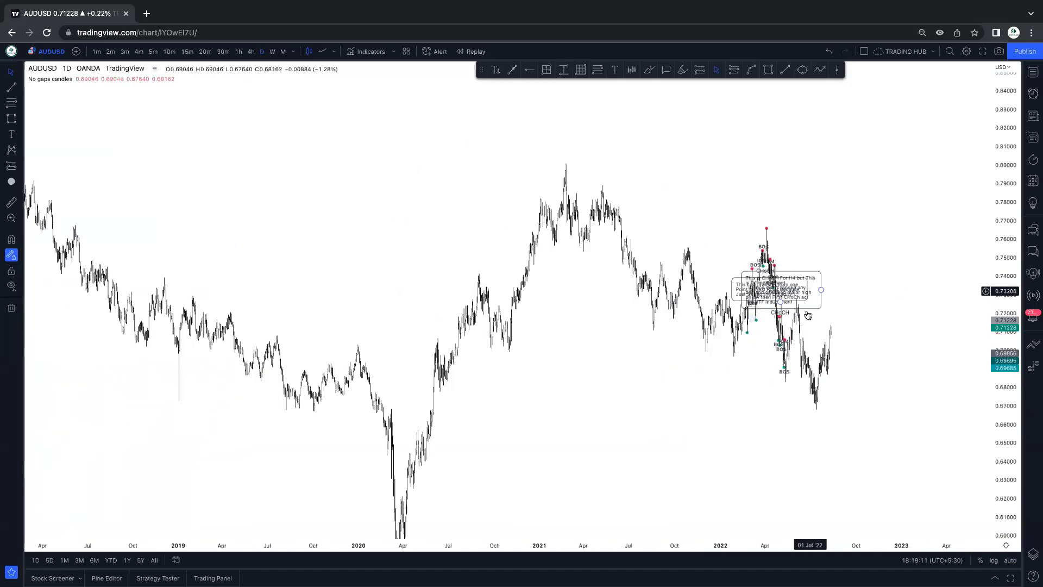
scroll(623, 405, down, 2)
scroll(633, 404, up, 3)
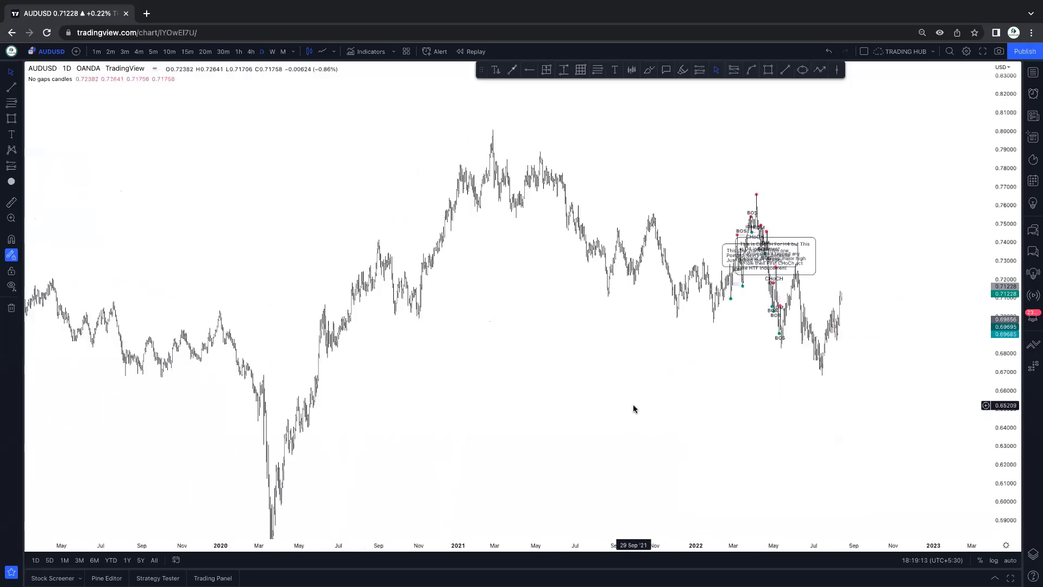
scroll(885, 334, right, 3)
scroll(841, 340, left, 1)
scroll(846, 293, down, 1)
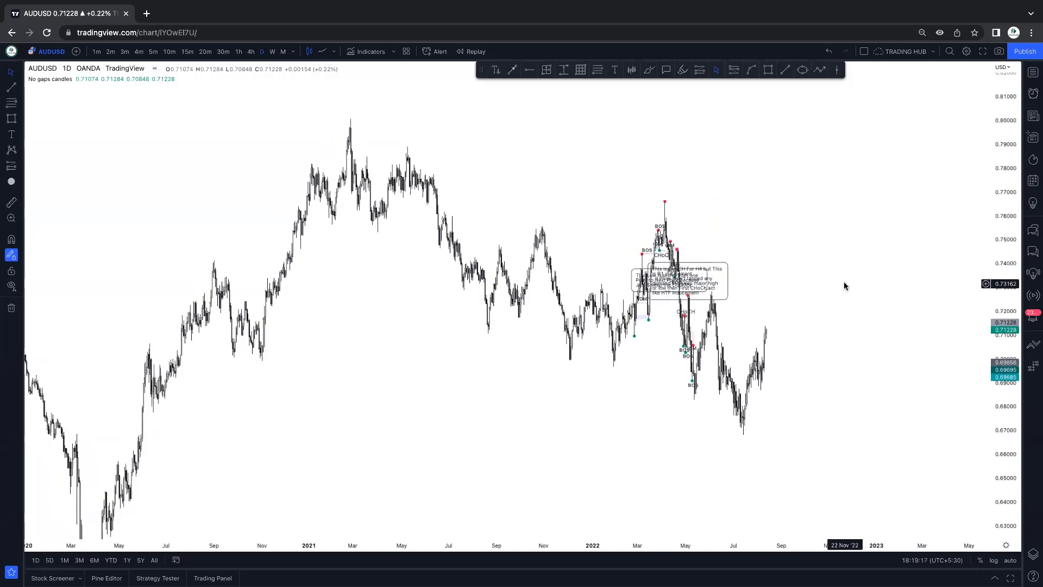
scroll(843, 284, up, 2)
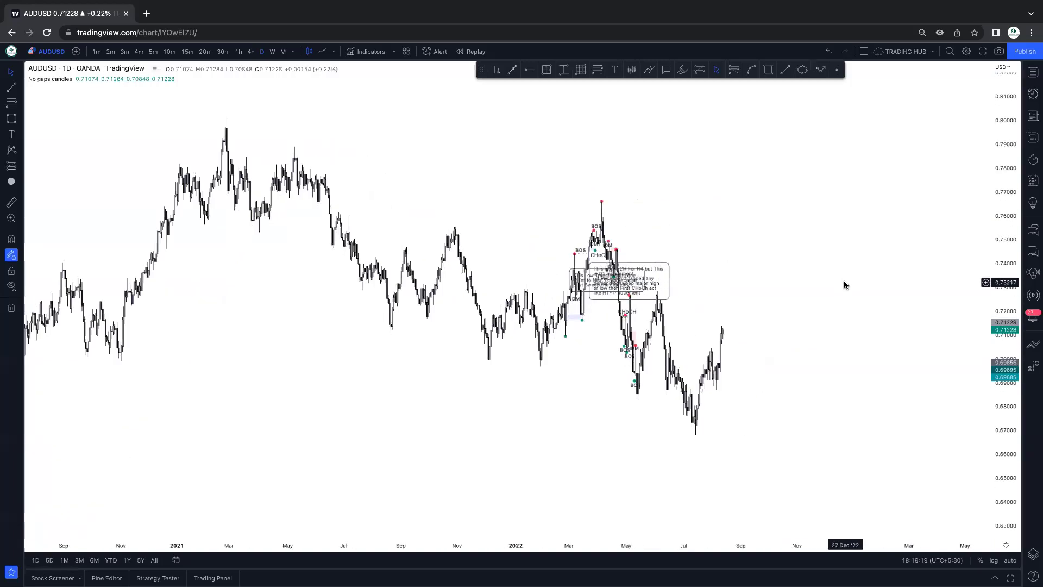
scroll(825, 278, left, 2)
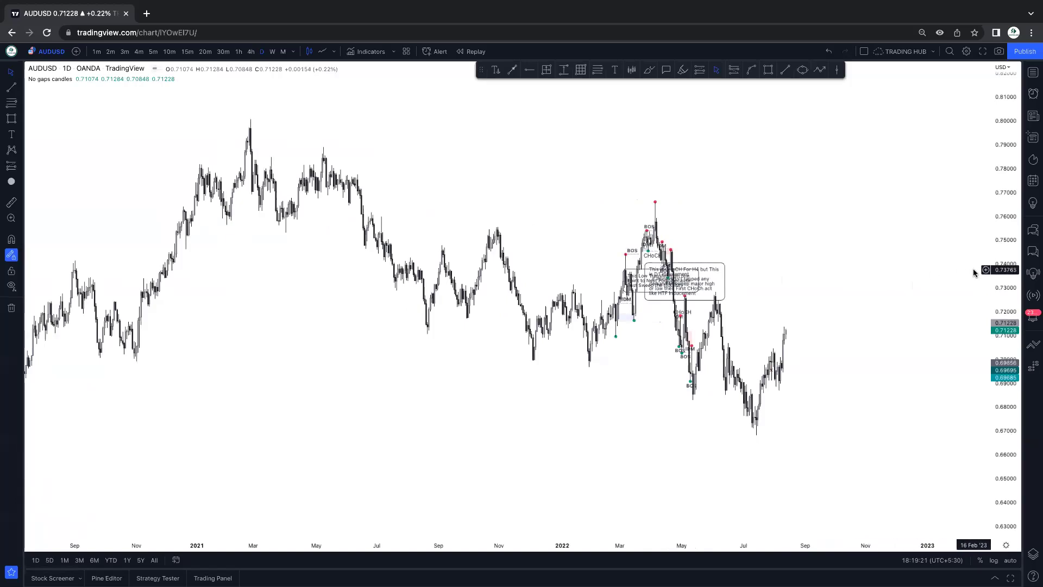
scroll(971, 242, down, 1)
scroll(807, 225, up, 2)
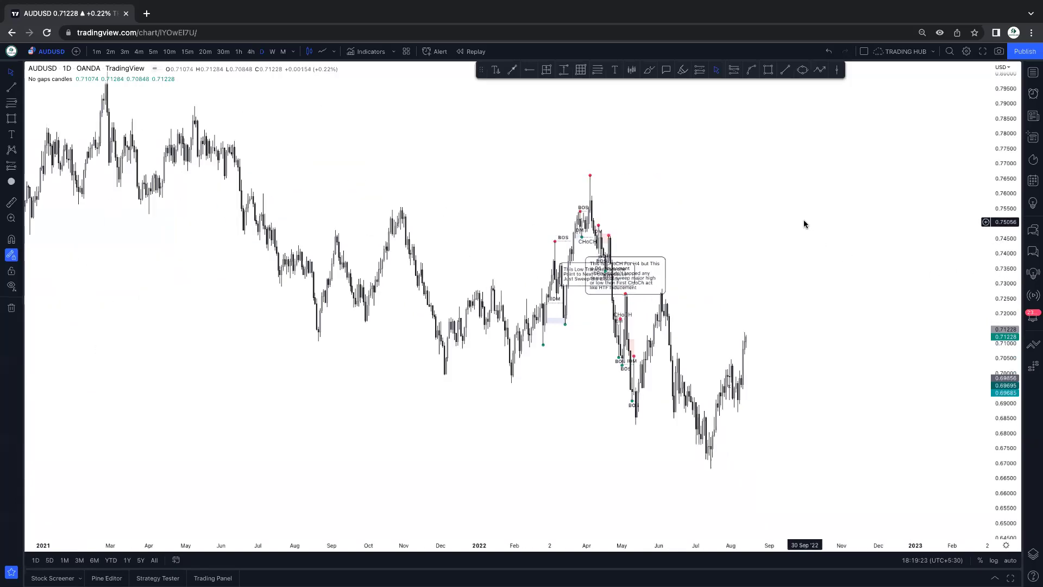
click(785, 69)
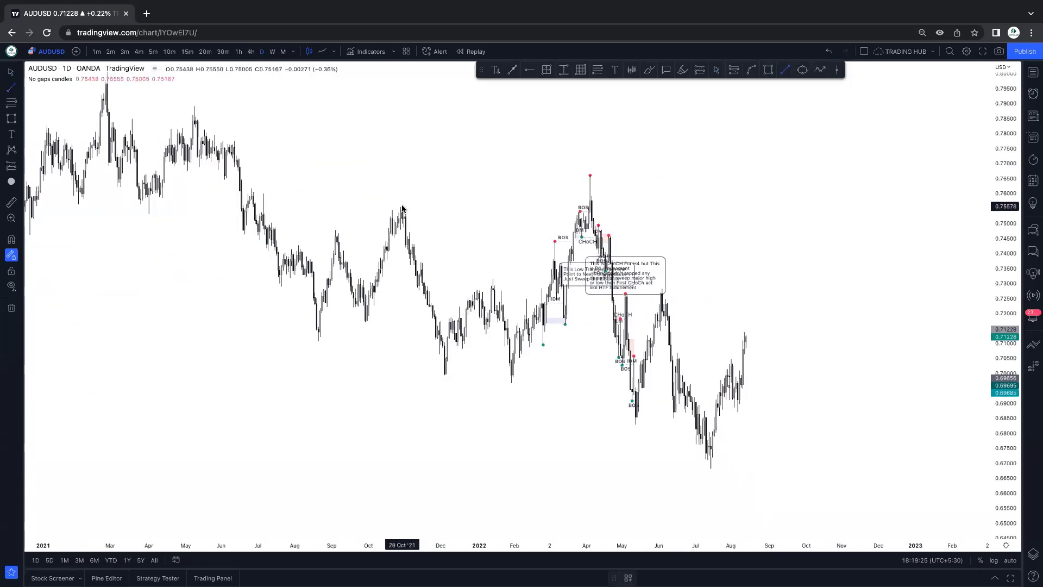
drag(402, 209, 581, 207)
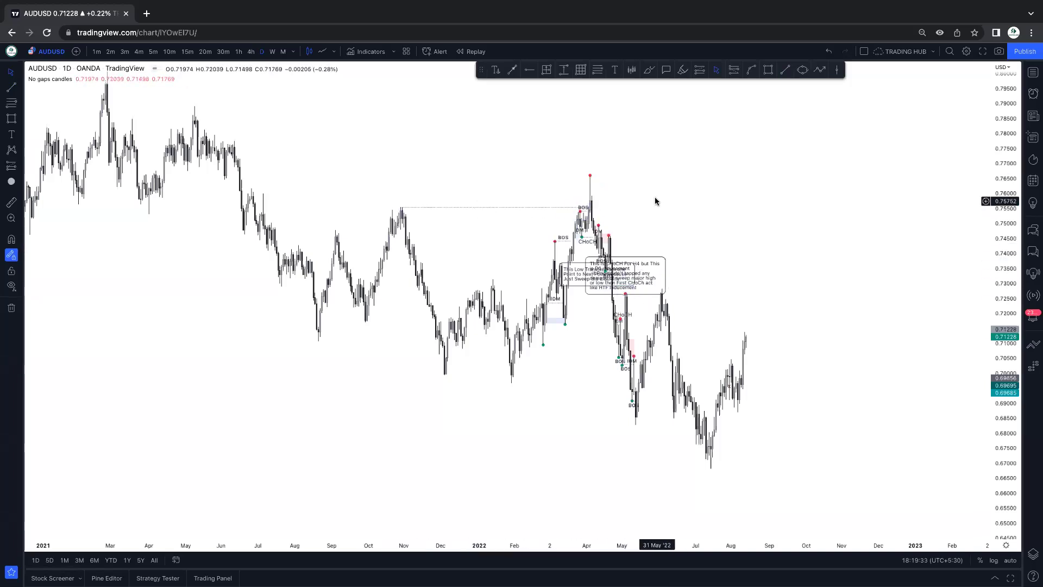
Examine the daily price swings from the April 2022 swing high to the latest price.
click(590, 175)
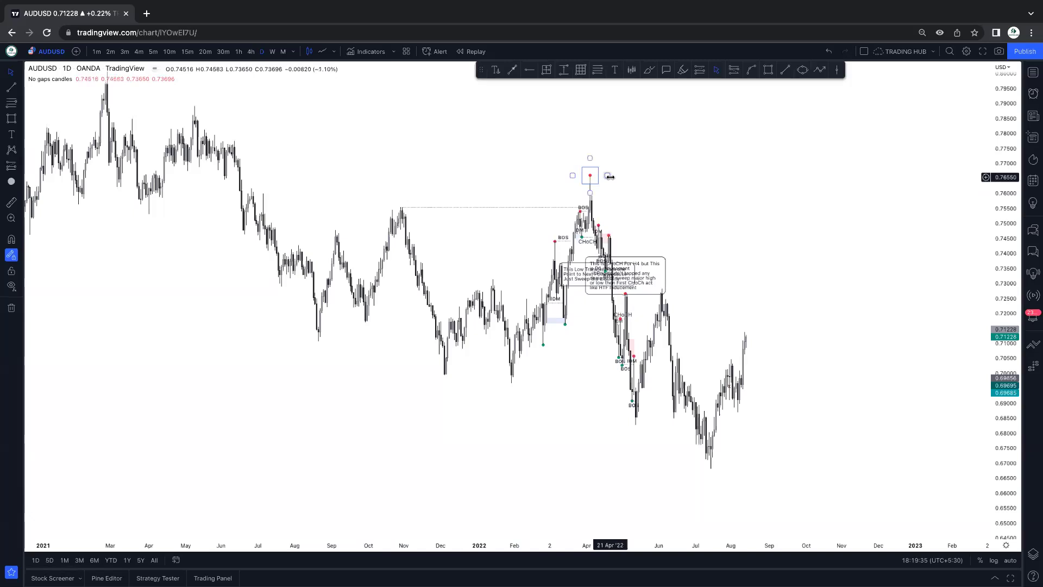
click(611, 177)
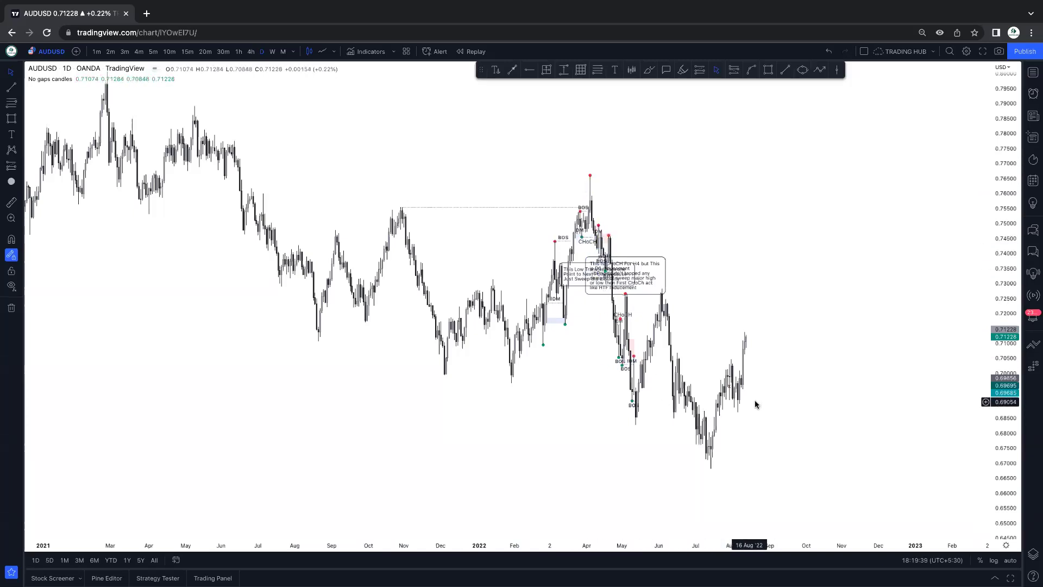
scroll(765, 391, up, 1)
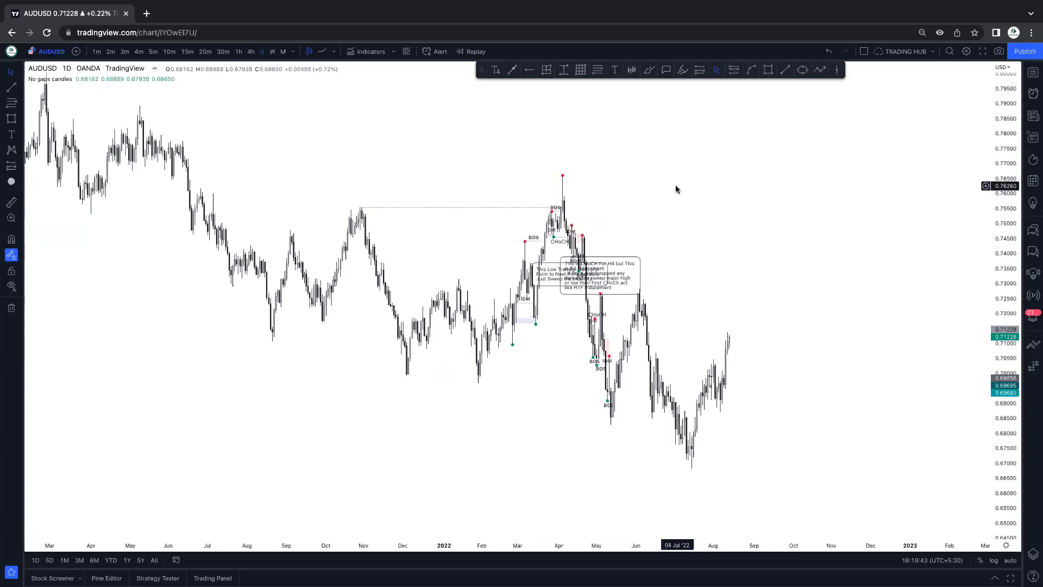
scroll(676, 189, up, 2)
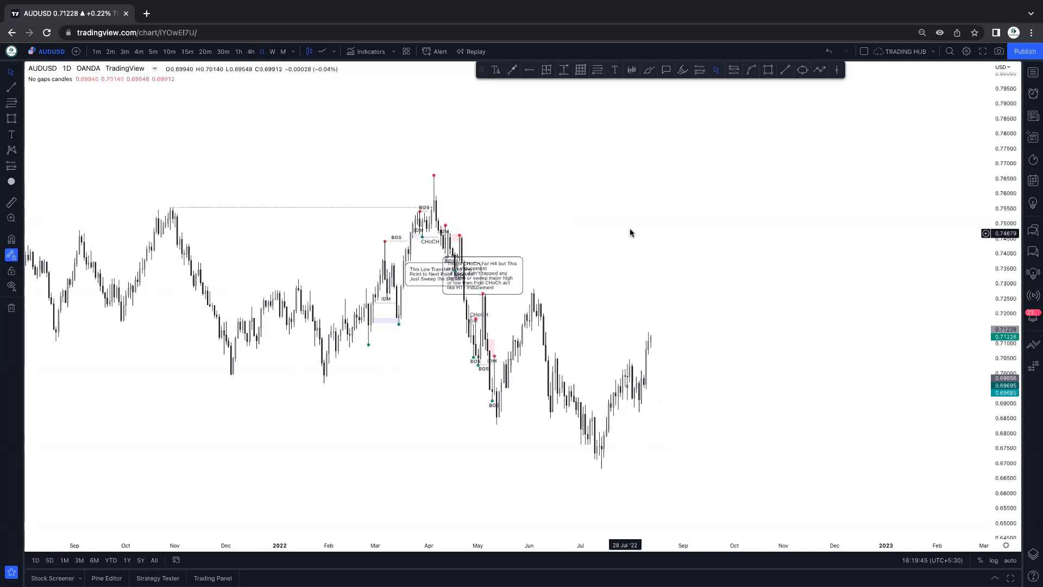
drag(620, 232, 764, 252)
drag(1012, 268, 925, 203)
scroll(853, 211, up, 1)
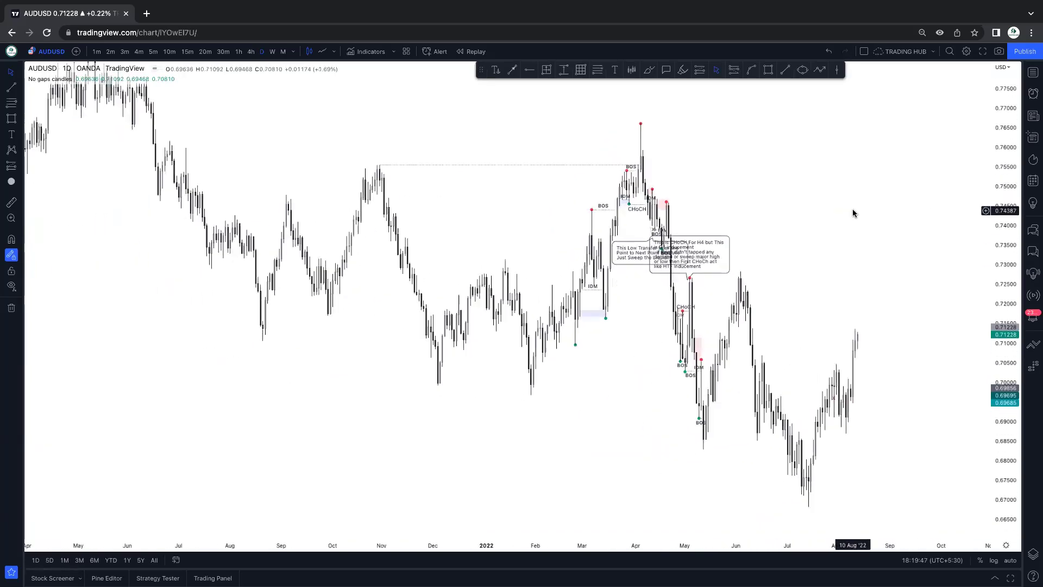
scroll(853, 213, up, 1)
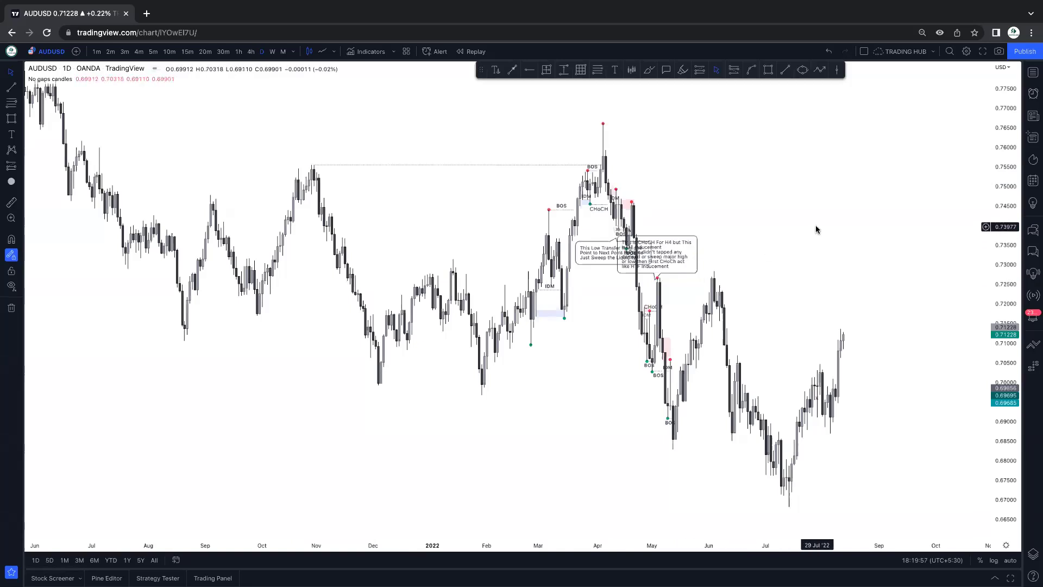
Brush a red horizontal level at about 0.7428 from the early August 2021 swing high to the start of September 2021.
scroll(815, 229, left, 6)
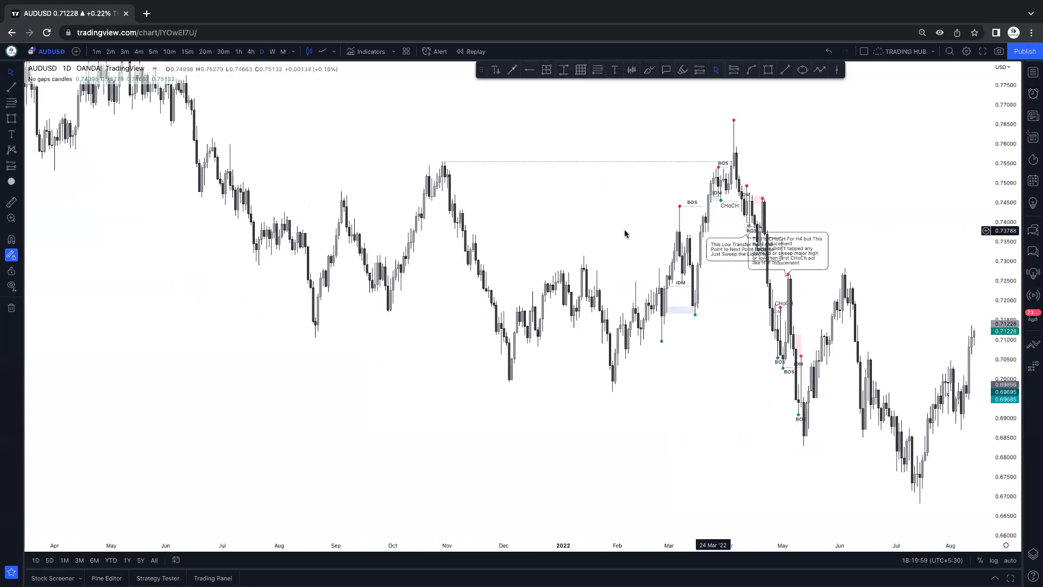
scroll(659, 257, left, 2)
click(649, 69)
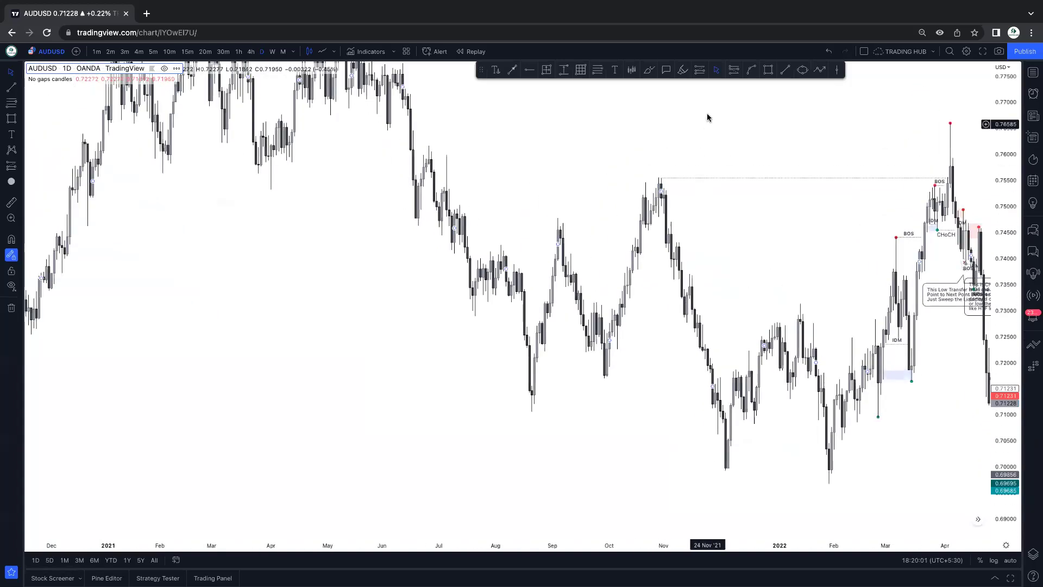
drag(499, 247, 527, 247)
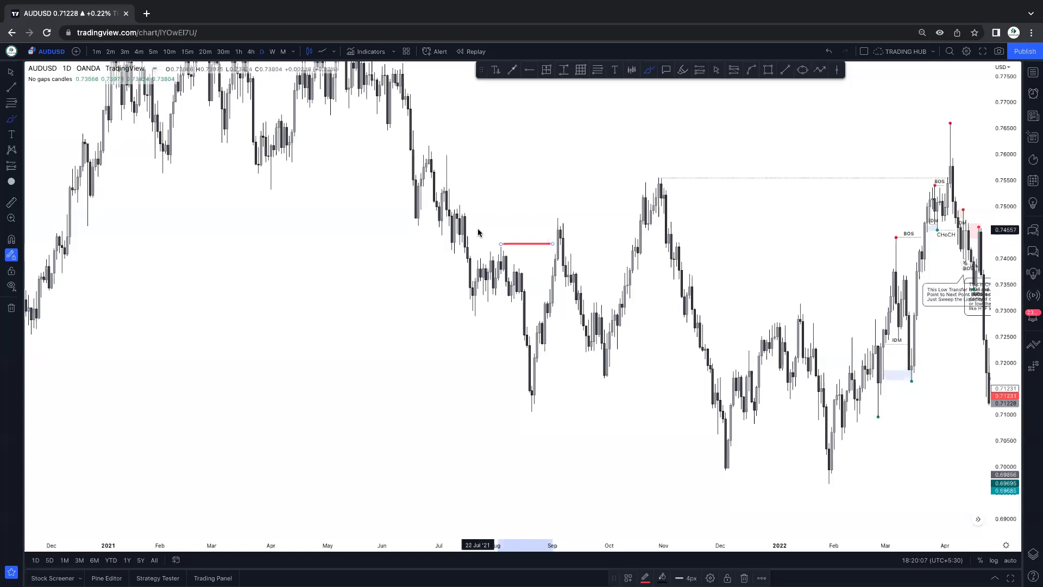
Draw a supply zone rectangle between about 0.7485 and 0.7432 from 14 July to 3 September 2021, and delete it.
click(768, 70)
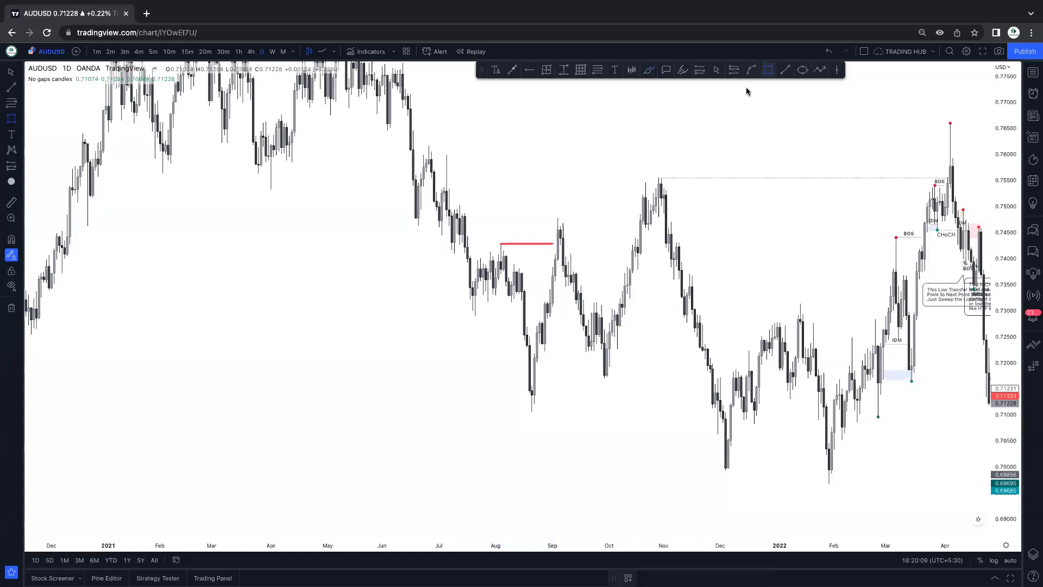
drag(465, 215, 557, 241)
drag(625, 191, 836, 232)
scroll(836, 233, up, 3)
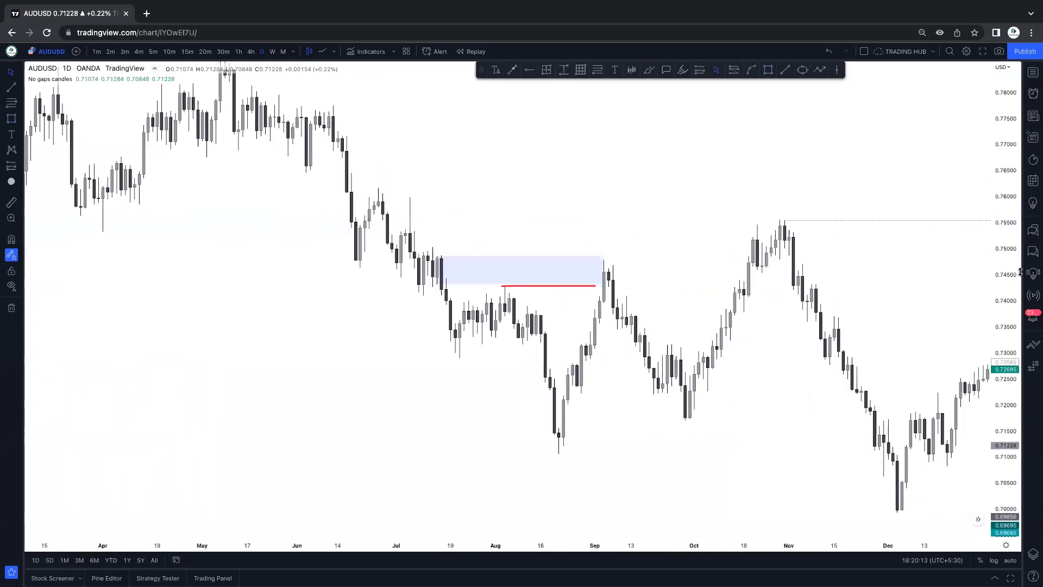
scroll(815, 163, left, 3)
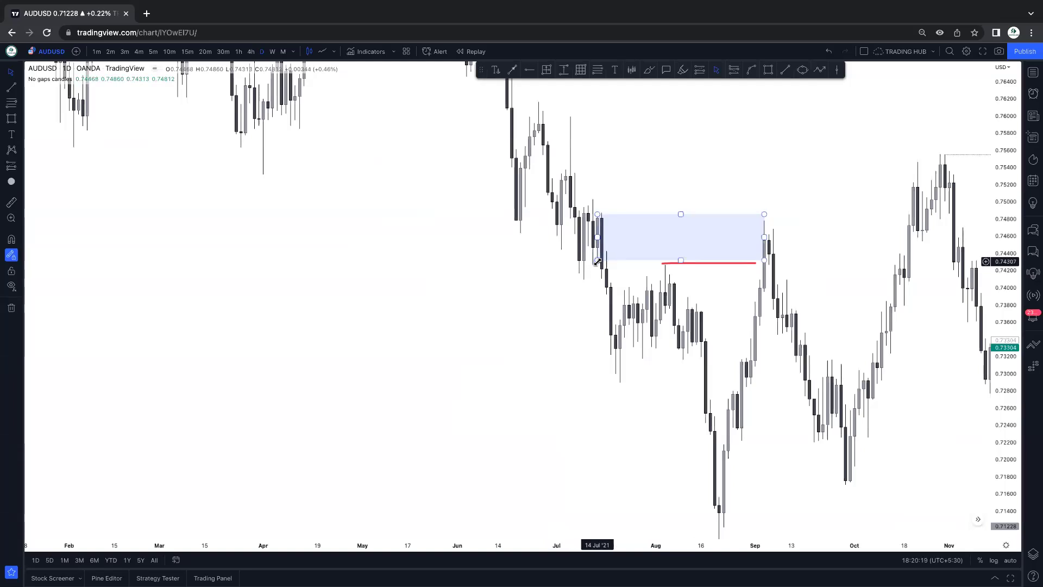
click(616, 218)
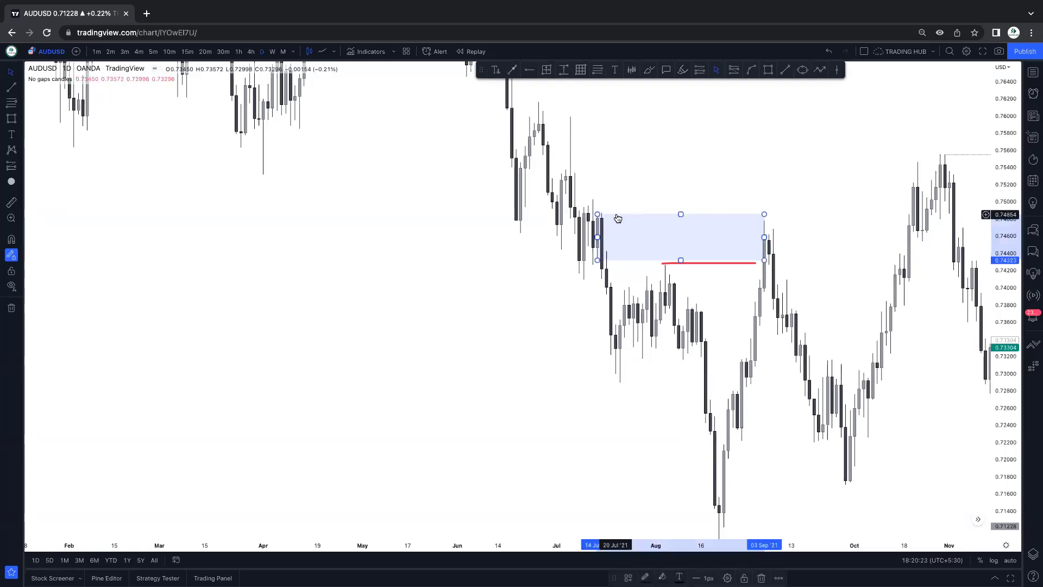
key(Delete)
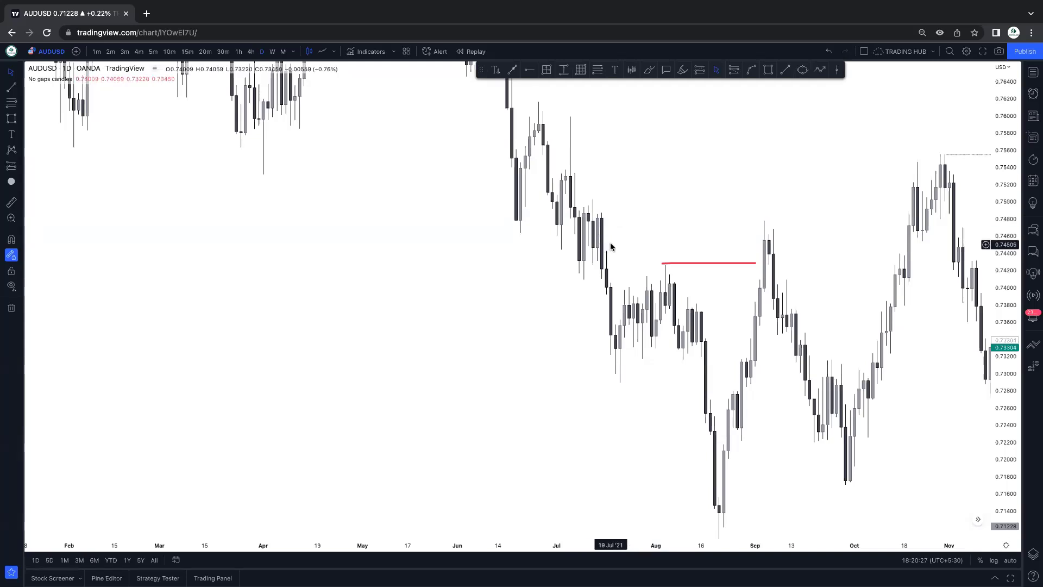
Draw a horizontal trend line at about 0.7564 from the 2 February 2021 swing low to 1 April 2021.
drag(611, 246, 473, 242)
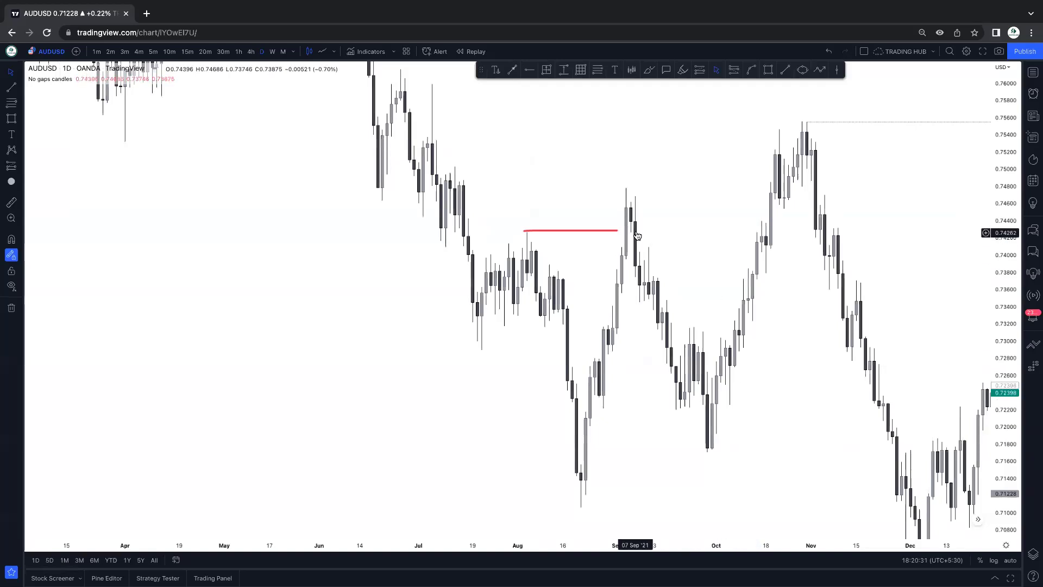
drag(644, 230, 594, 279)
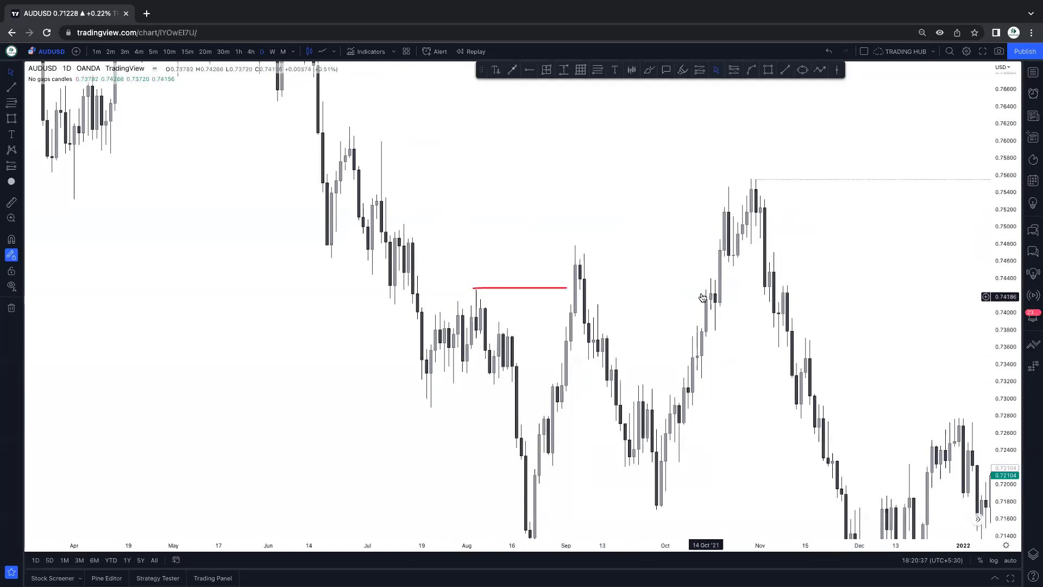
drag(610, 242, 854, 449)
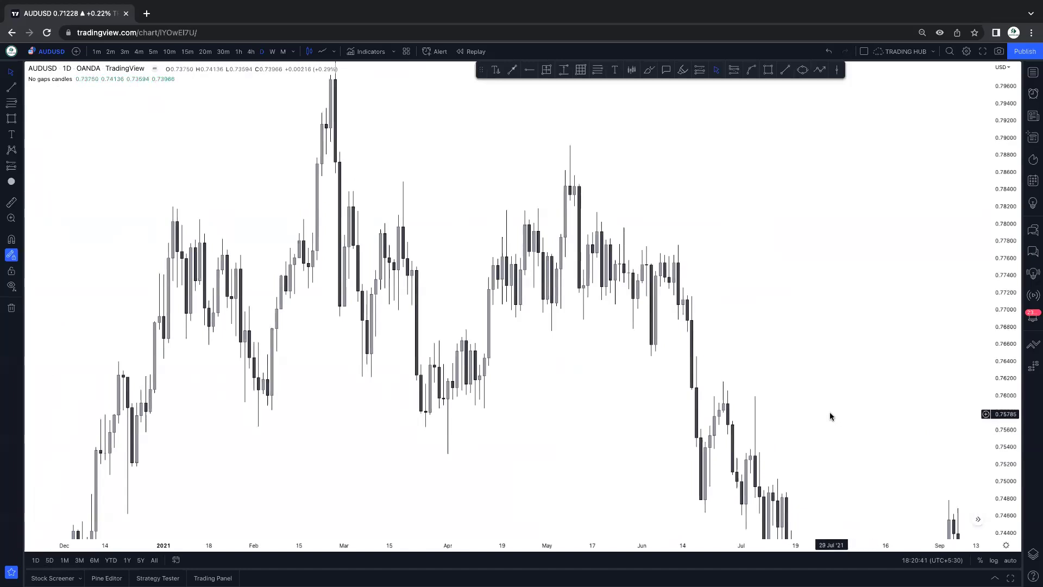
drag(829, 415, 880, 440)
mouse_move(853, 408)
mouse_down()
mouse_move(843, 388)
mouse_move(862, 400)
mouse_up()
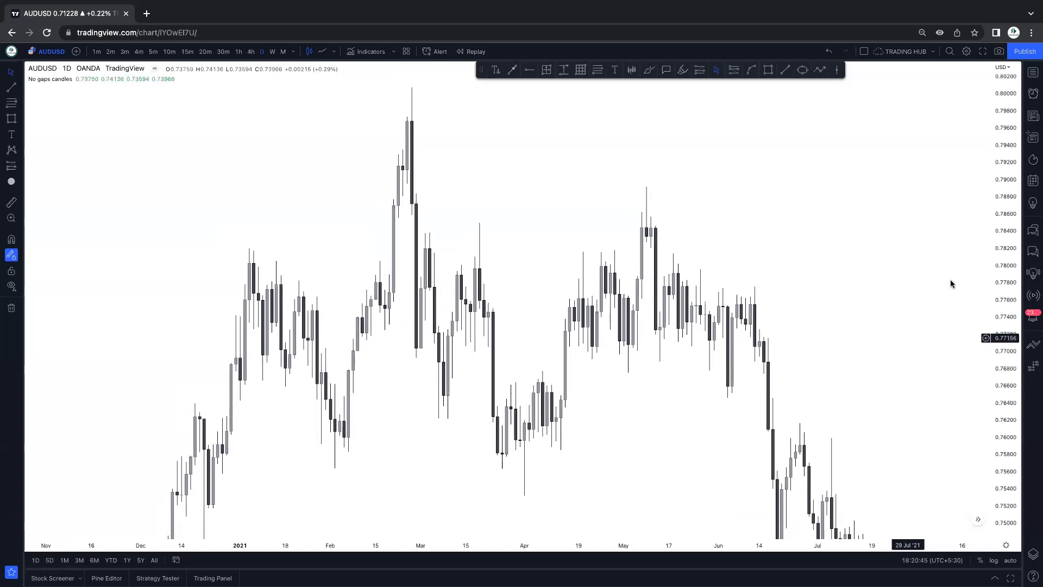
drag(1017, 230, 792, 338)
scroll(905, 377, down, 3)
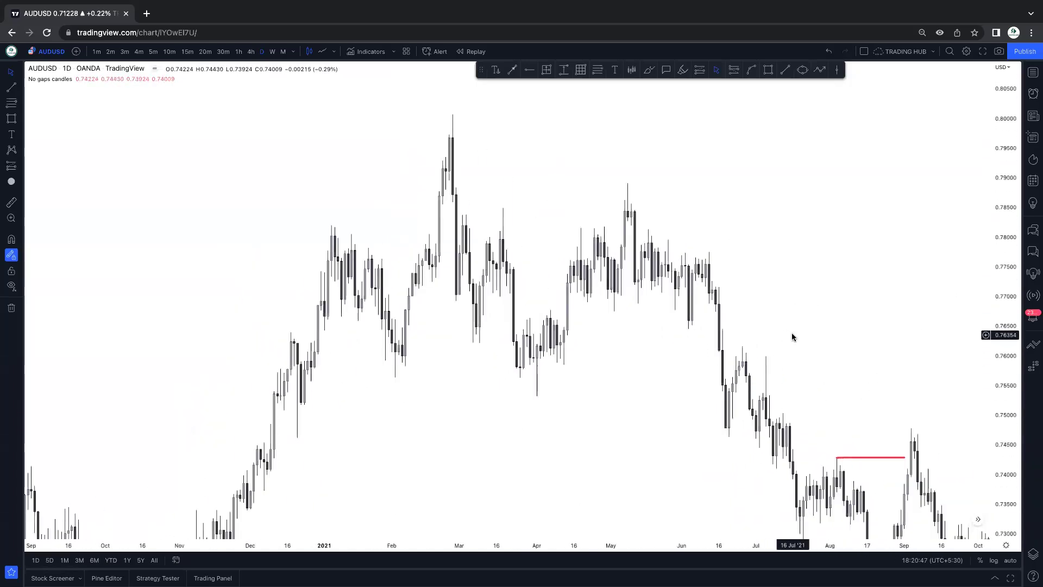
drag(690, 437, 533, 368)
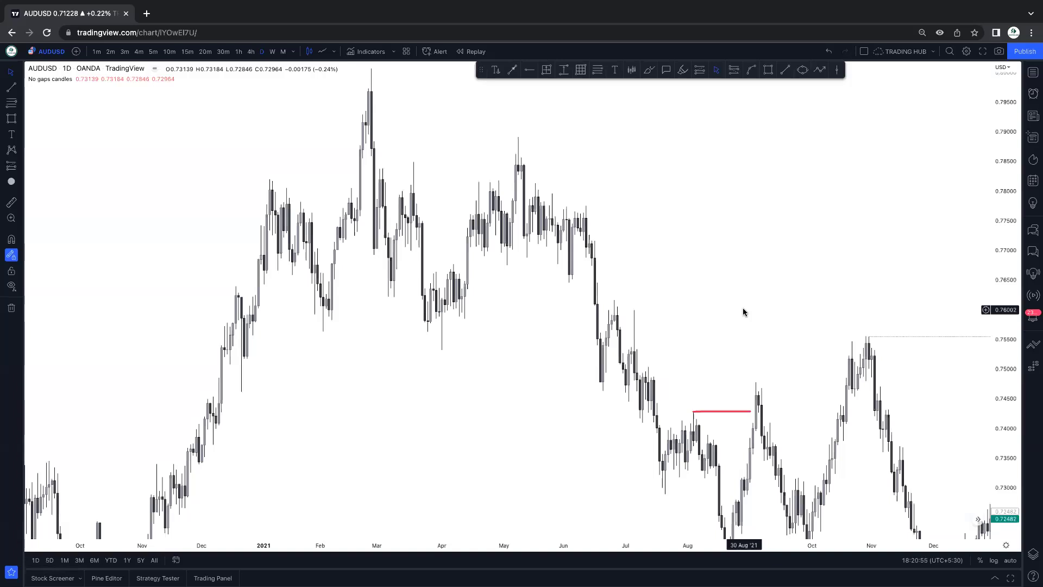
click(786, 70)
click(326, 332)
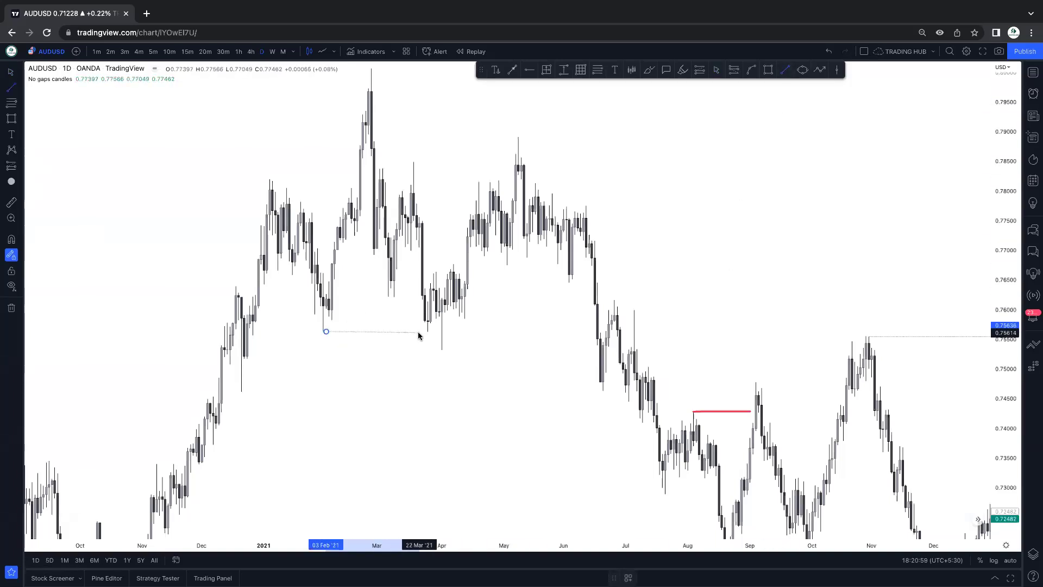
click(441, 333)
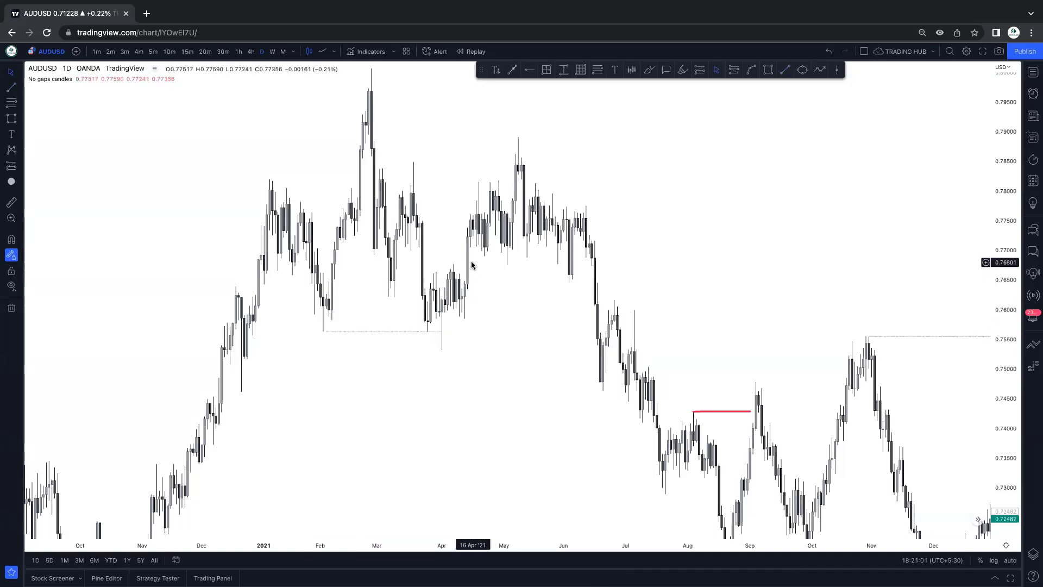
click(323, 333)
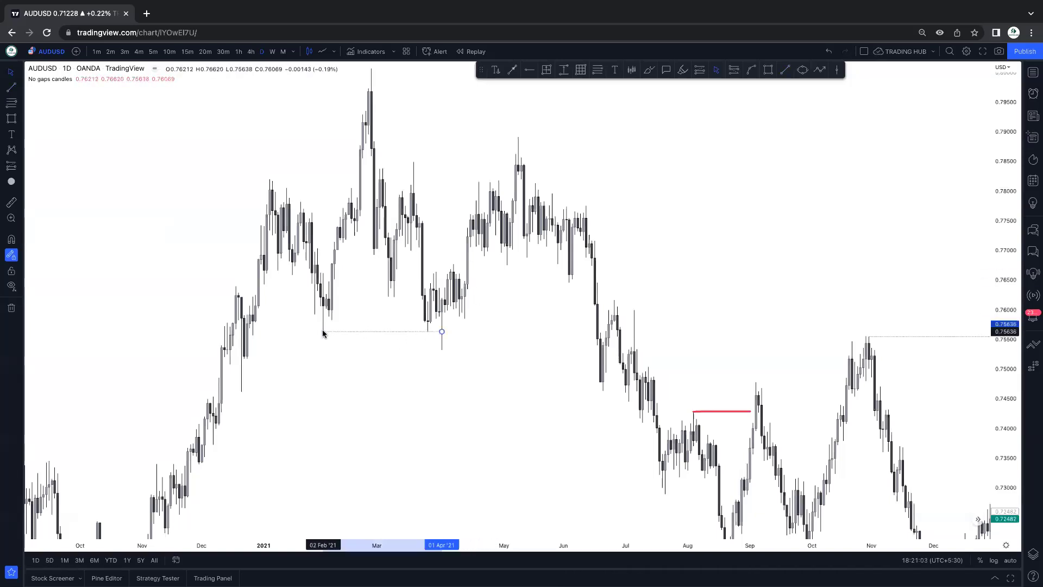
click(349, 335)
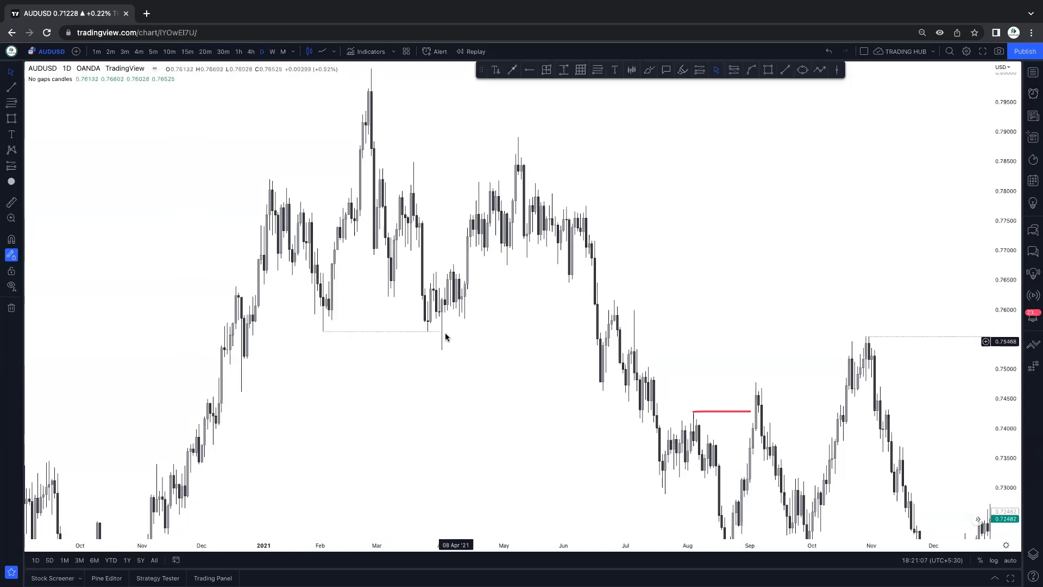
Draw a demand zone rectangle between about 0.7593 and 0.7530 from the 1 April 2021 swing low to mid-April.
click(768, 69)
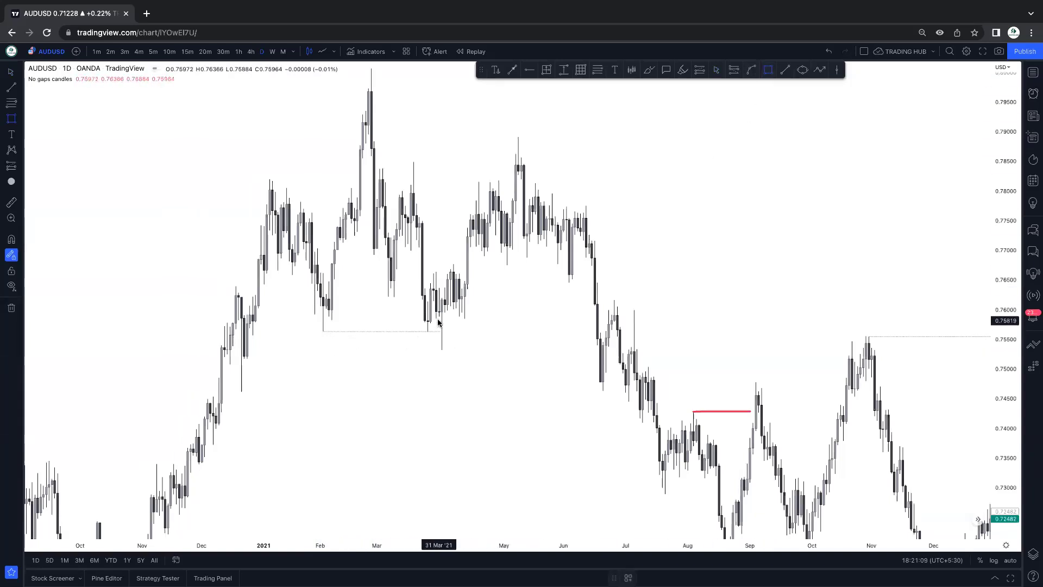
drag(441, 314, 465, 351)
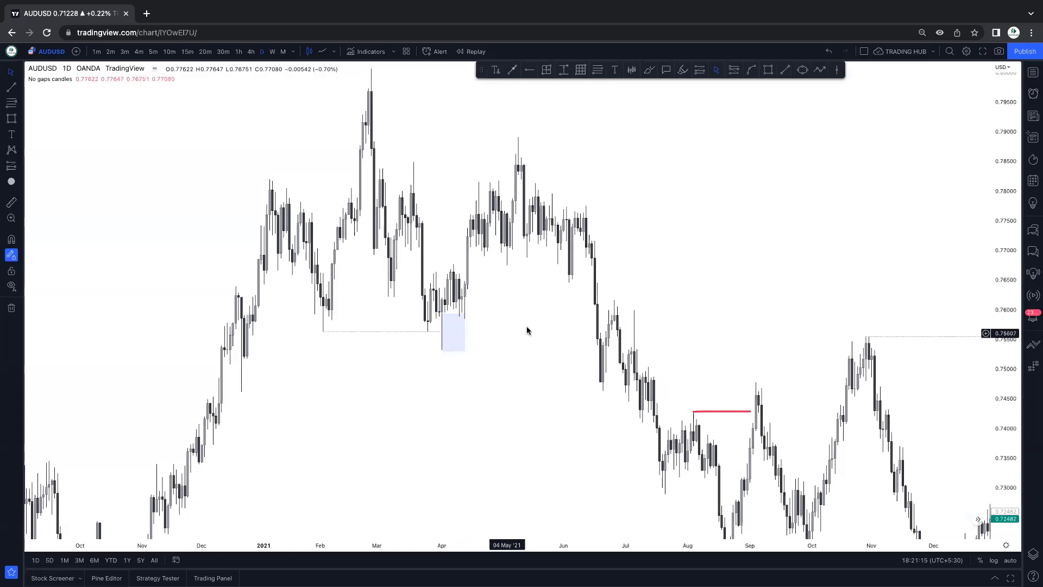
drag(768, 316, 570, 252)
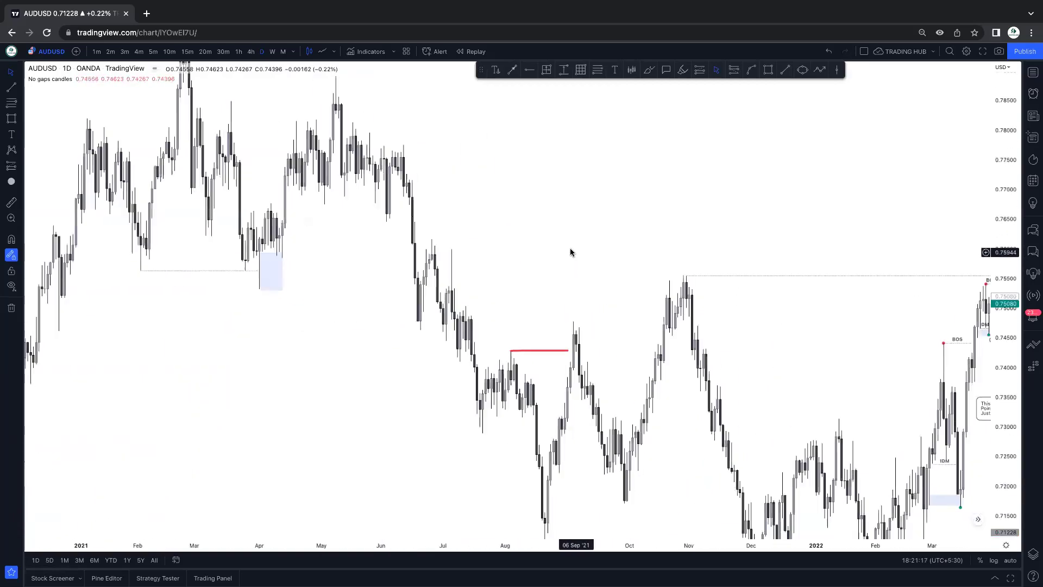
Draw a near-horizontal trend line at about 0.7070 from the mid-June 2022 swing high to late July 2022.
mouse_move(761, 324)
mouse_down()
mouse_move(616, 249)
mouse_move(511, 278)
mouse_up()
drag(988, 328, 794, 275)
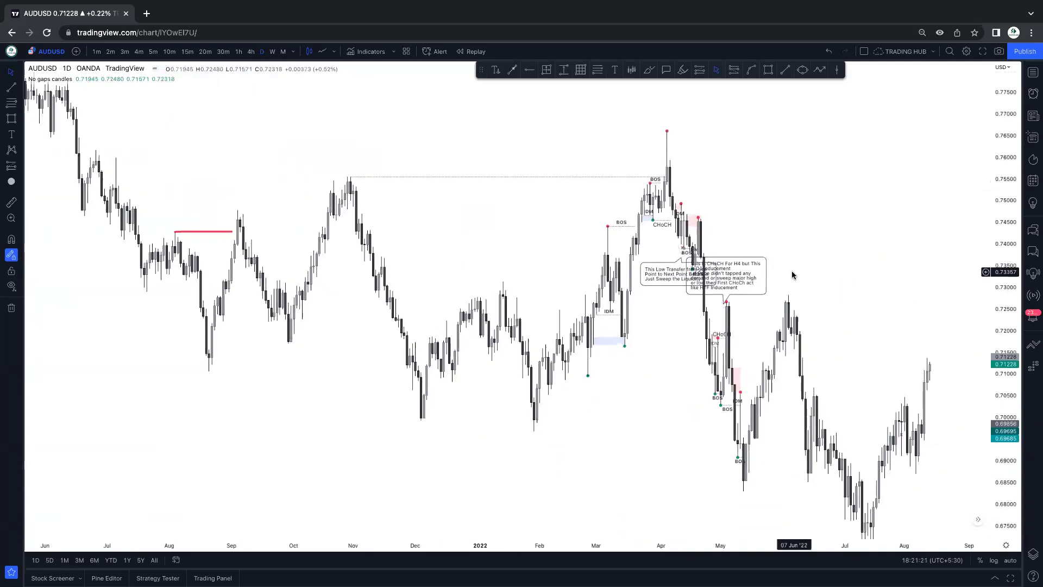
drag(880, 306, 734, 217)
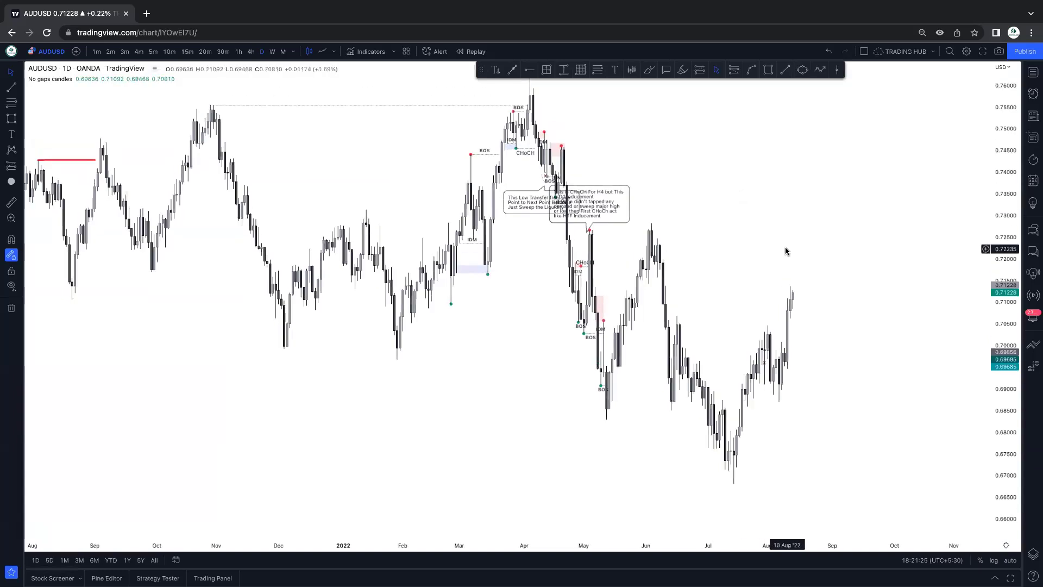
scroll(732, 282, down, 3)
scroll(732, 281, down, 3)
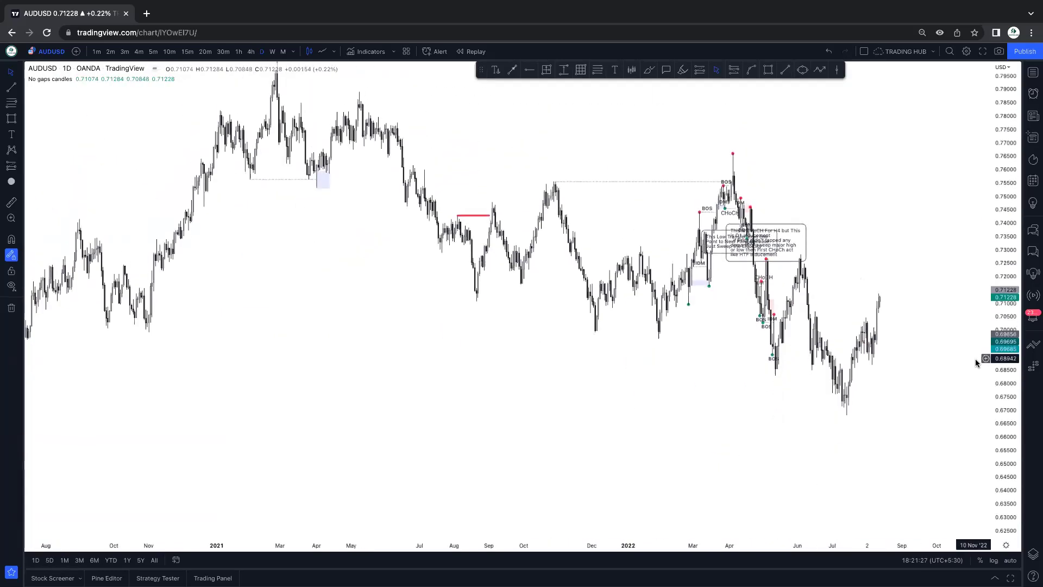
scroll(759, 268, up, 3)
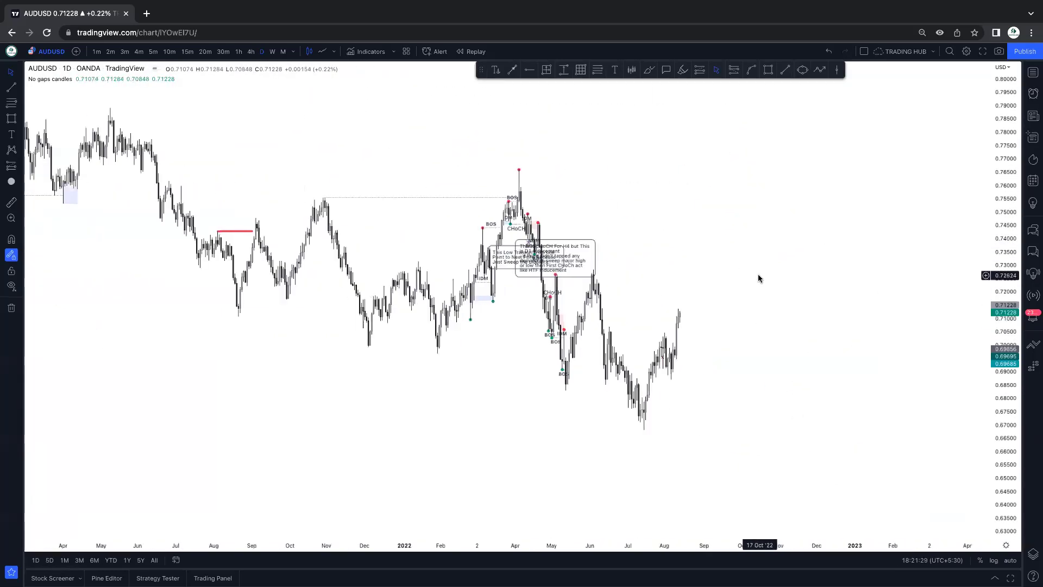
click(787, 68)
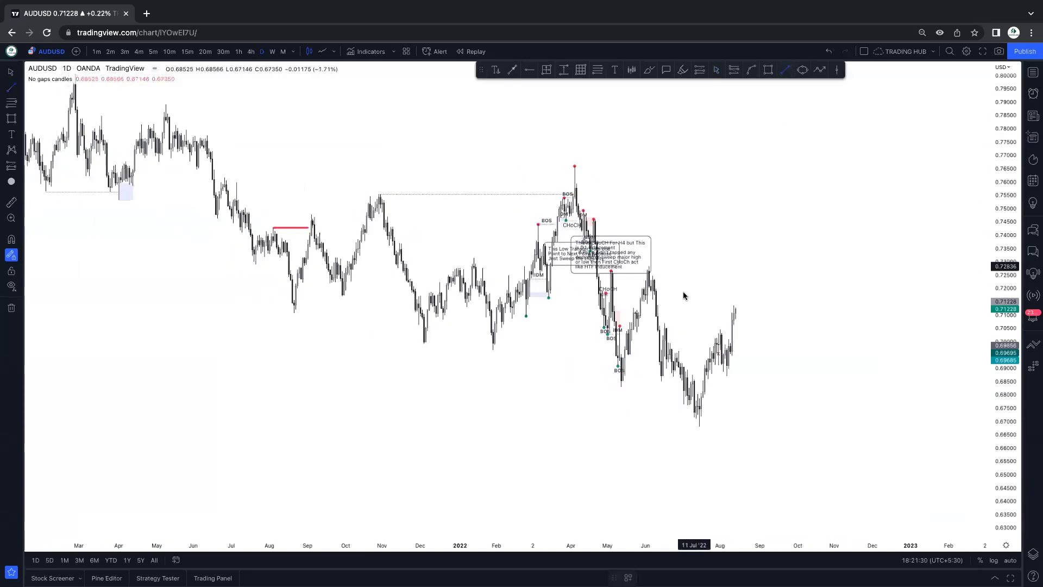
click(665, 324)
click(713, 325)
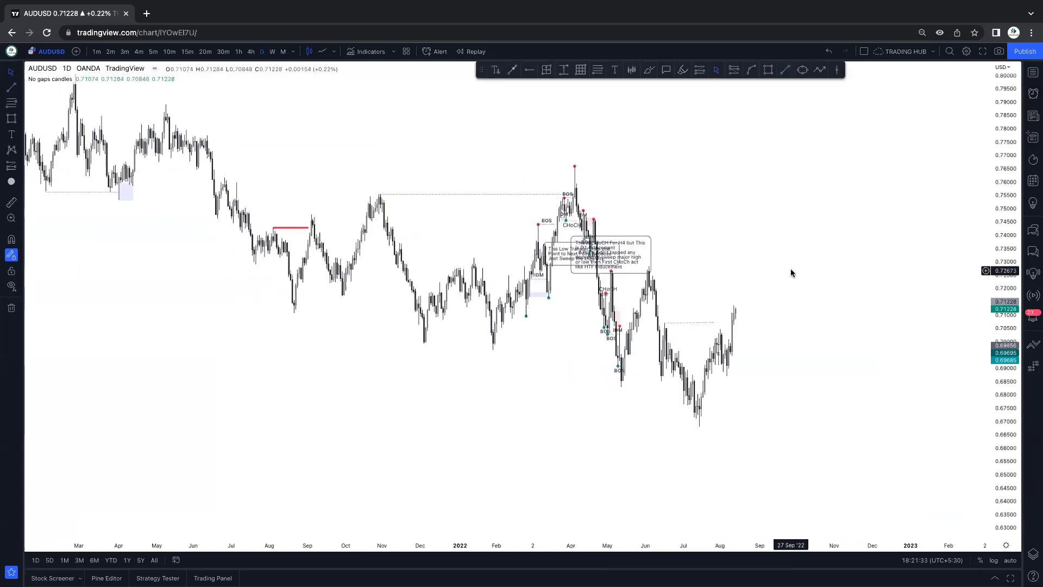
Draw a rectangle between about 0.7245 and 0.7159 from 7 June to mid-August 2022, and apply the supply template.
scroll(792, 272, up, 1)
drag(1003, 282, 1003, 239)
scroll(809, 228, up, 5)
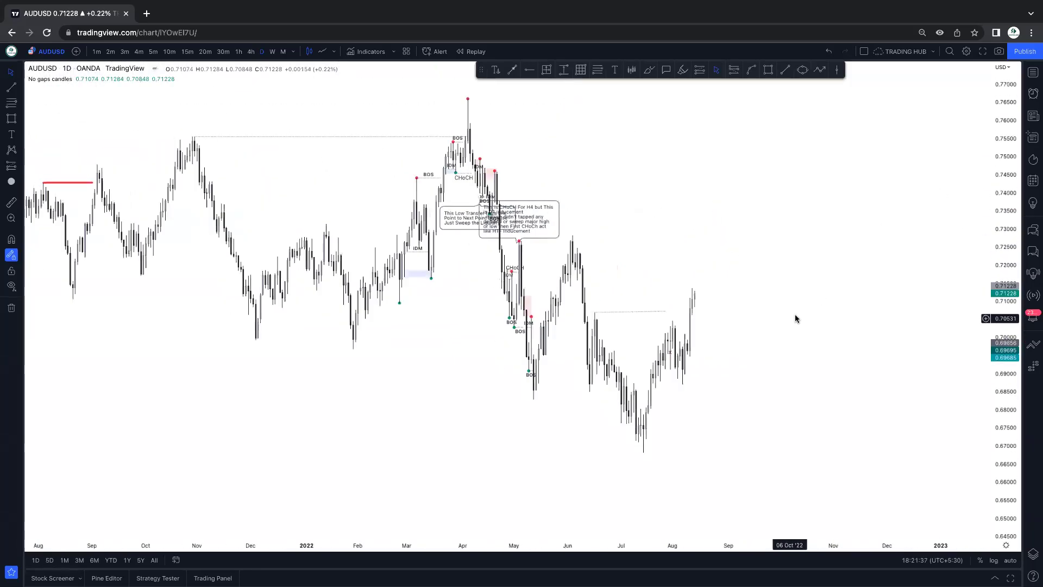
click(768, 70)
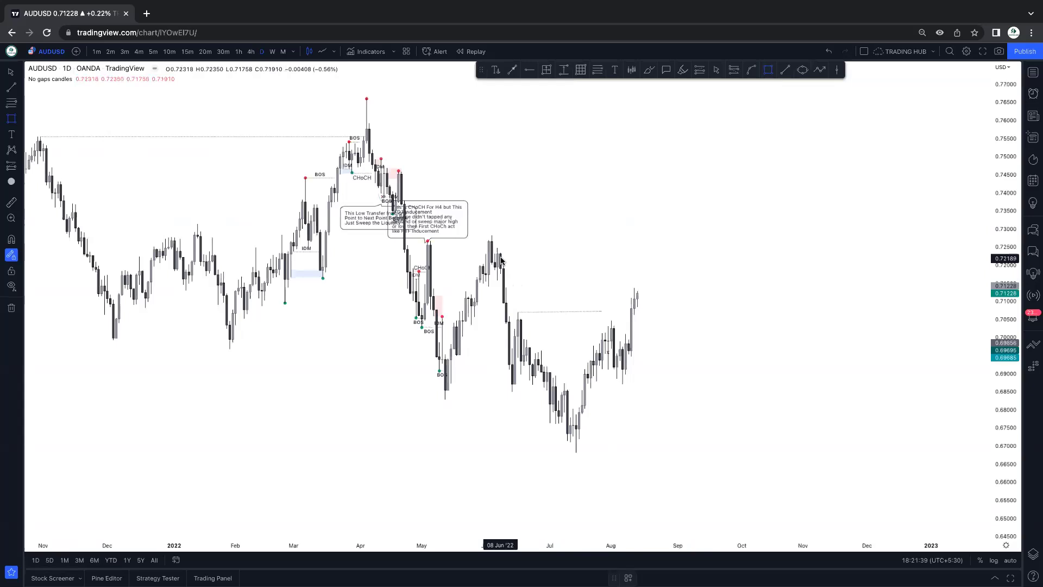
mouse_move(498, 249)
mouse_down()
mouse_move(594, 284)
mouse_move(637, 280)
mouse_up()
click(628, 578)
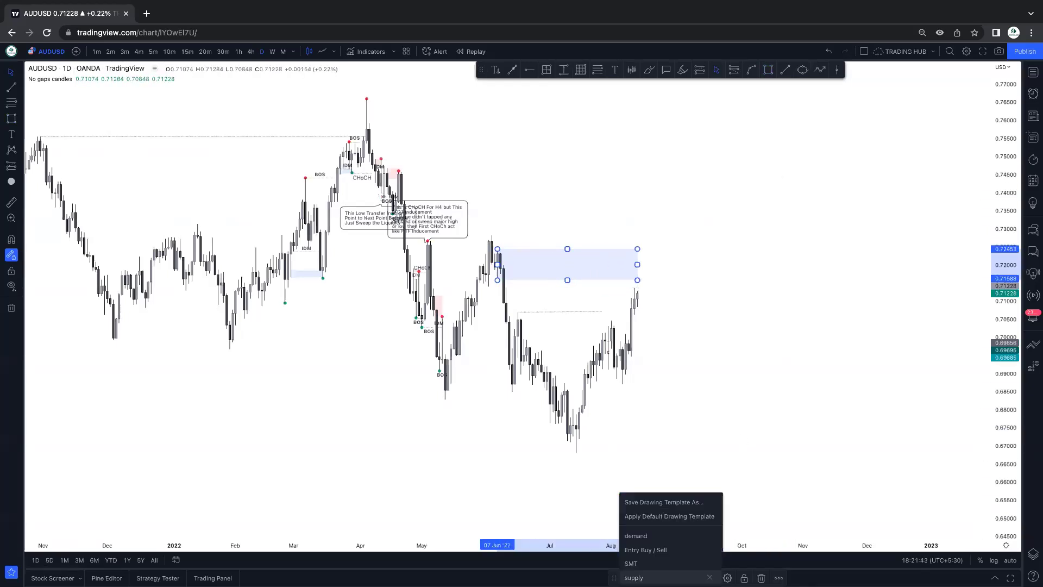
click(643, 576)
click(699, 384)
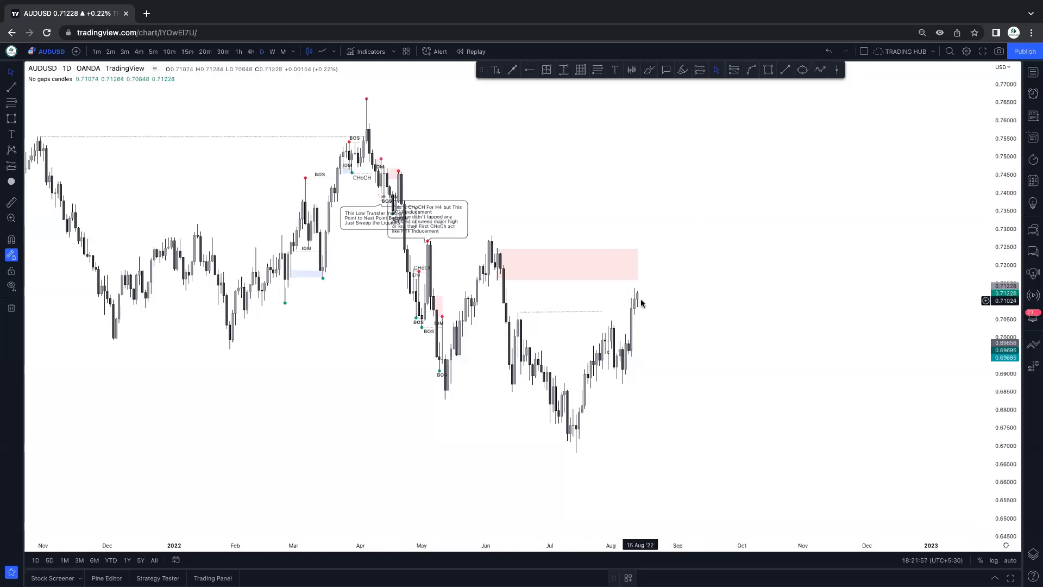
Adjust the end of the June 2022 supply zone to align with the latest mid-August candle.
click(636, 269)
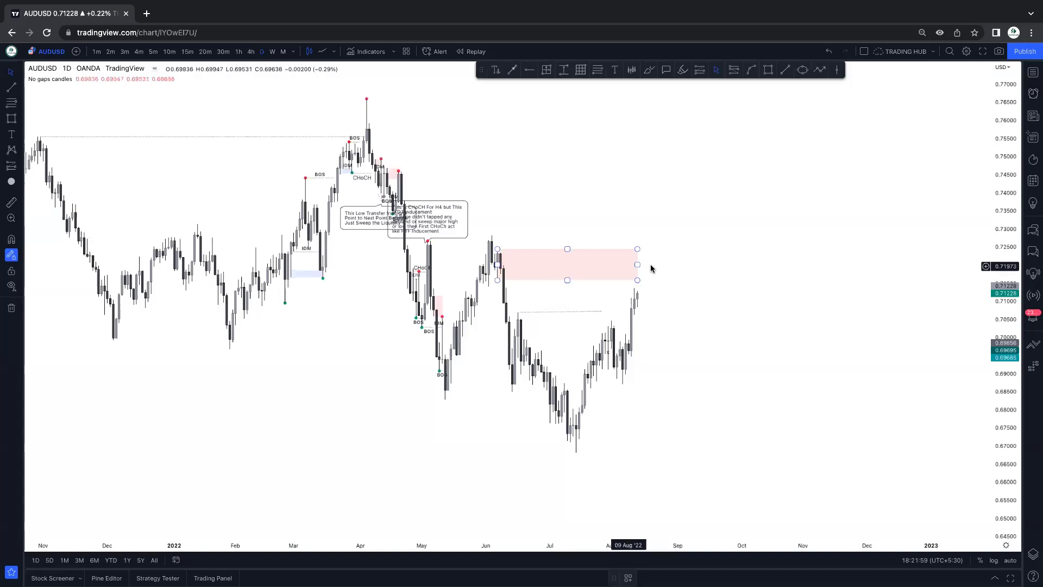
drag(638, 265, 632, 266)
click(729, 249)
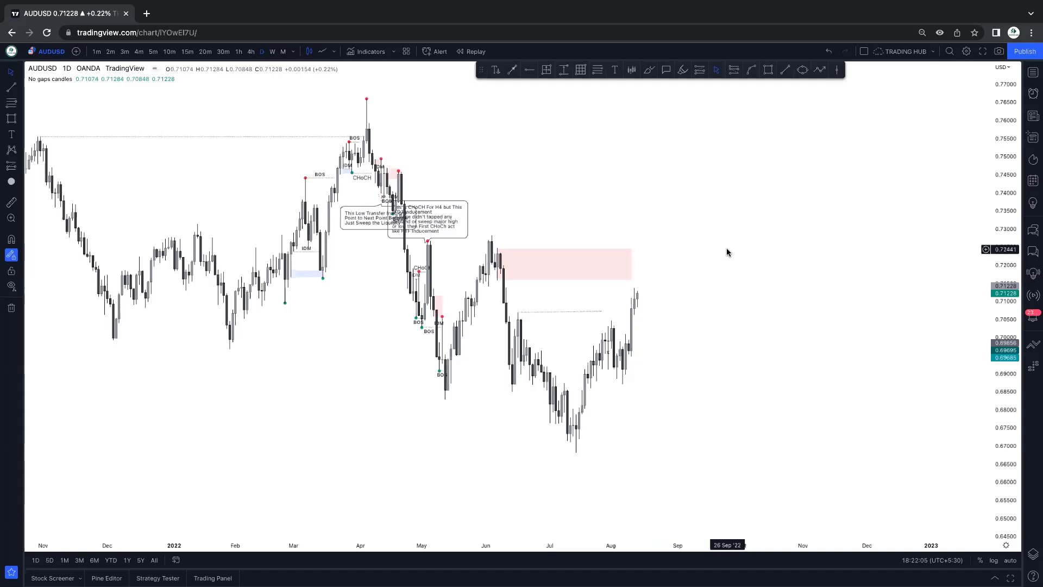
click(624, 278)
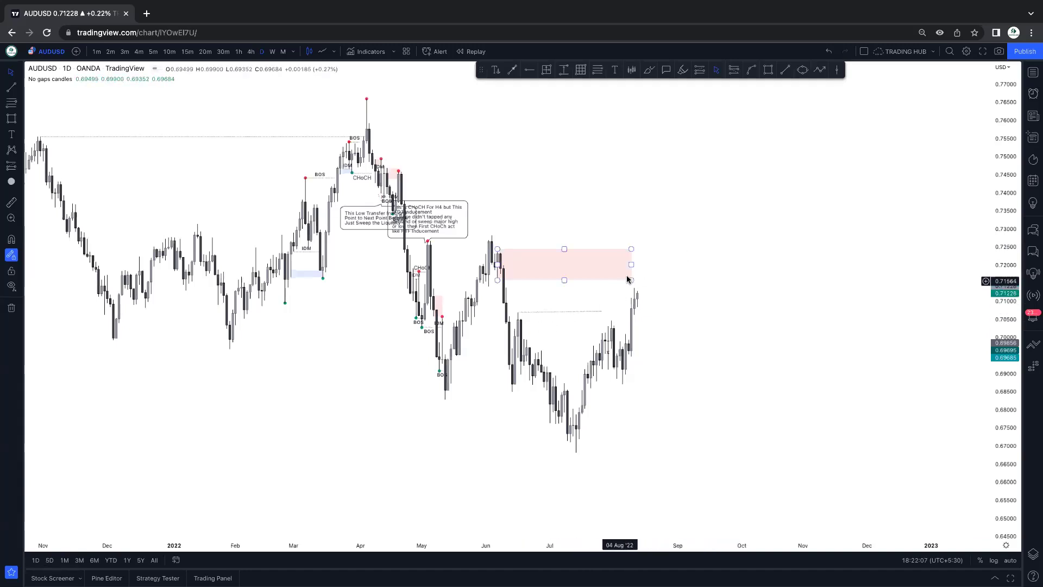
drag(629, 264, 640, 265)
click(725, 247)
click(734, 259)
Draw a horizontal trend line at about 0.7266 from the 4 May 2022 swing high to 3 June 2022, and apply the X template.
scroll(748, 259, up, 1)
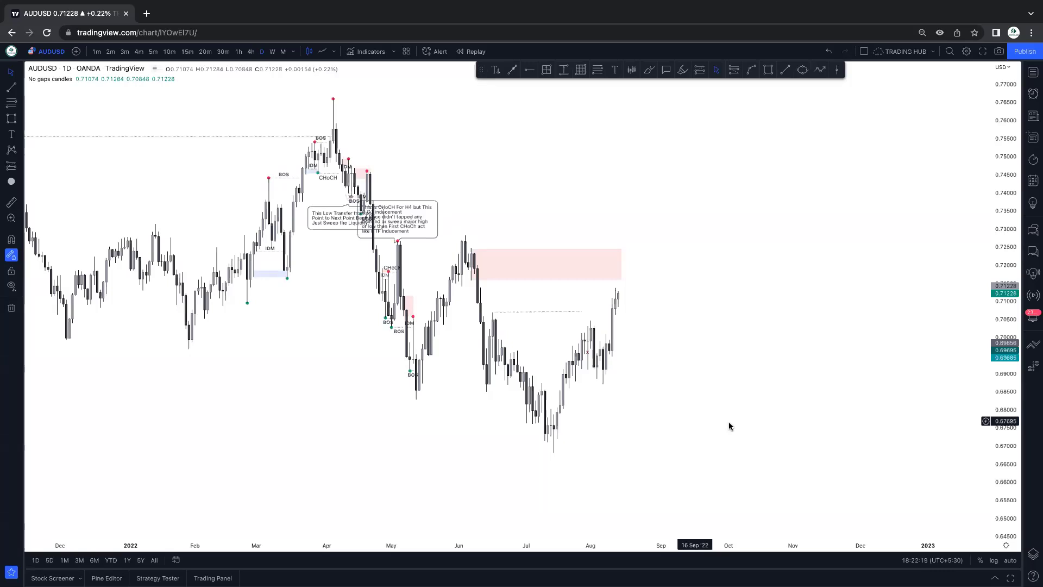
scroll(728, 422, up, 1)
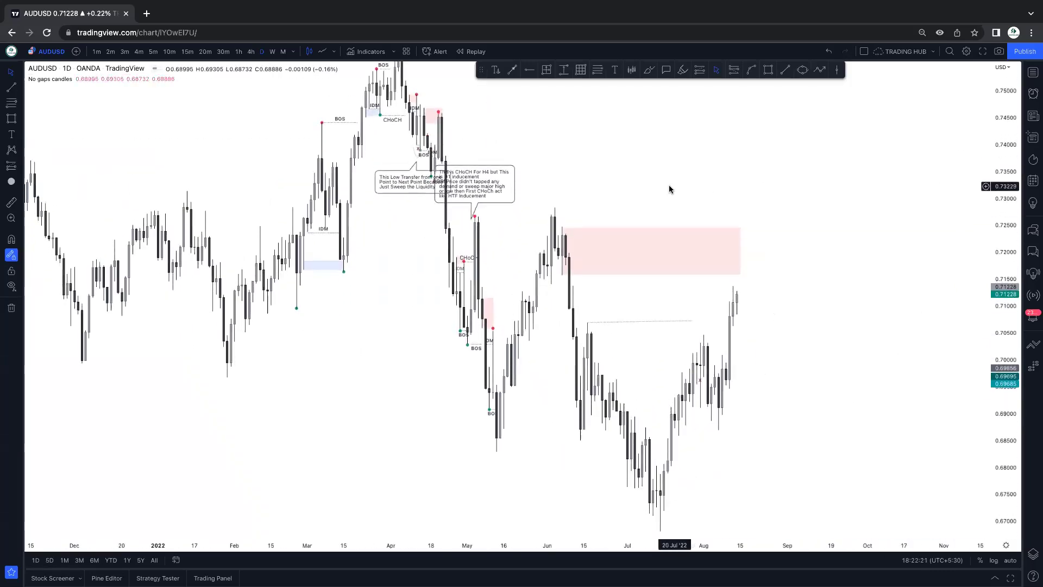
scroll(685, 172, up, 1)
click(785, 70)
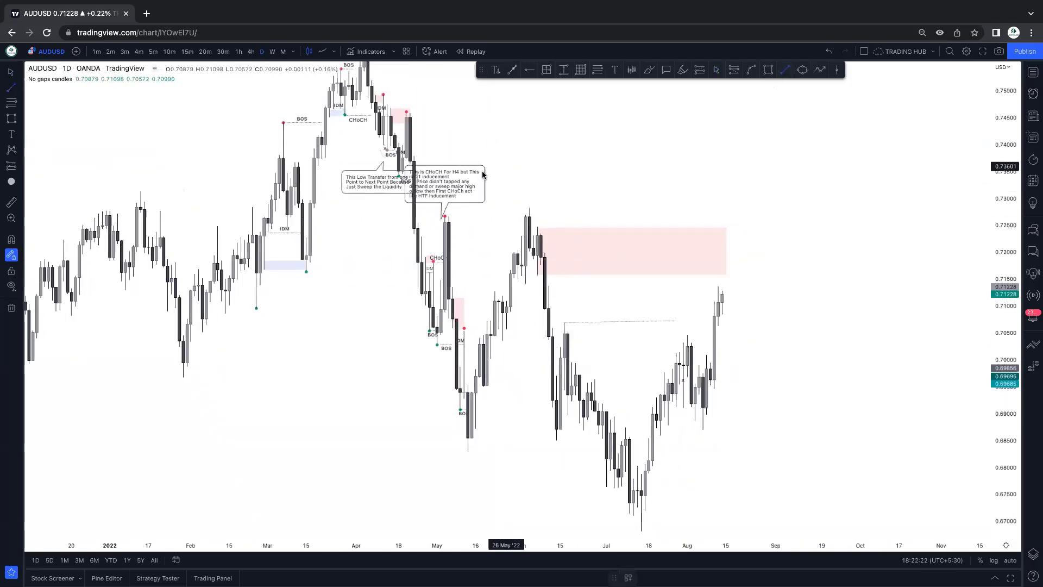
click(445, 218)
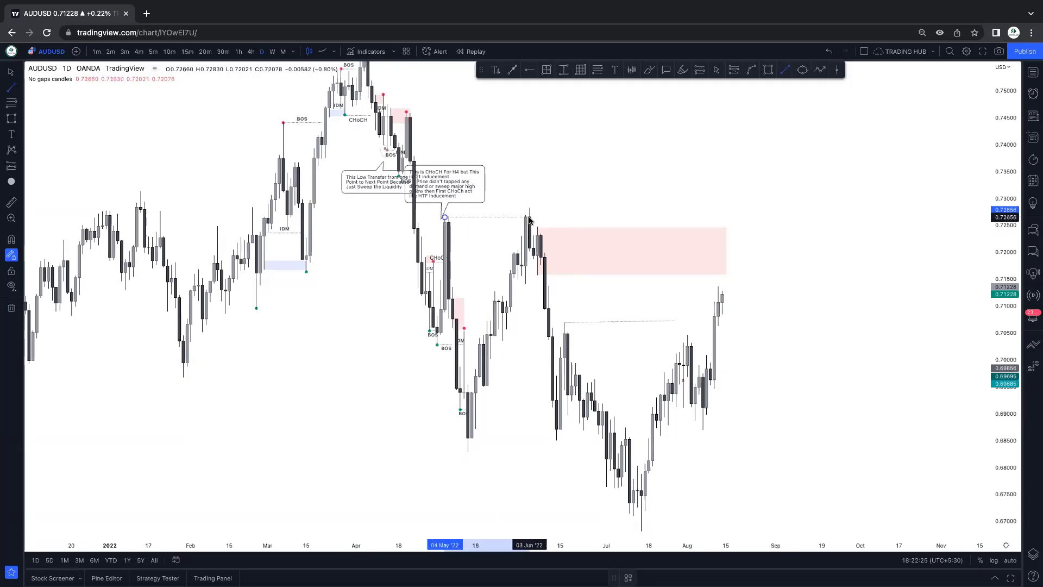
click(530, 217)
click(628, 578)
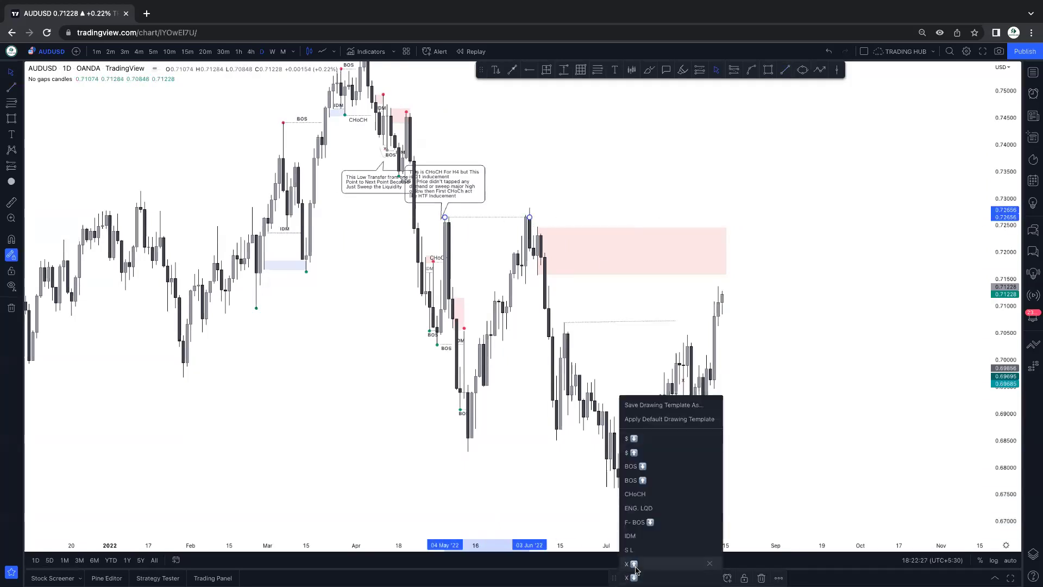
Delete the callout note about the H4 CHoCH above the early May 2022 swing high.
drag(501, 240, 506, 243)
click(447, 187)
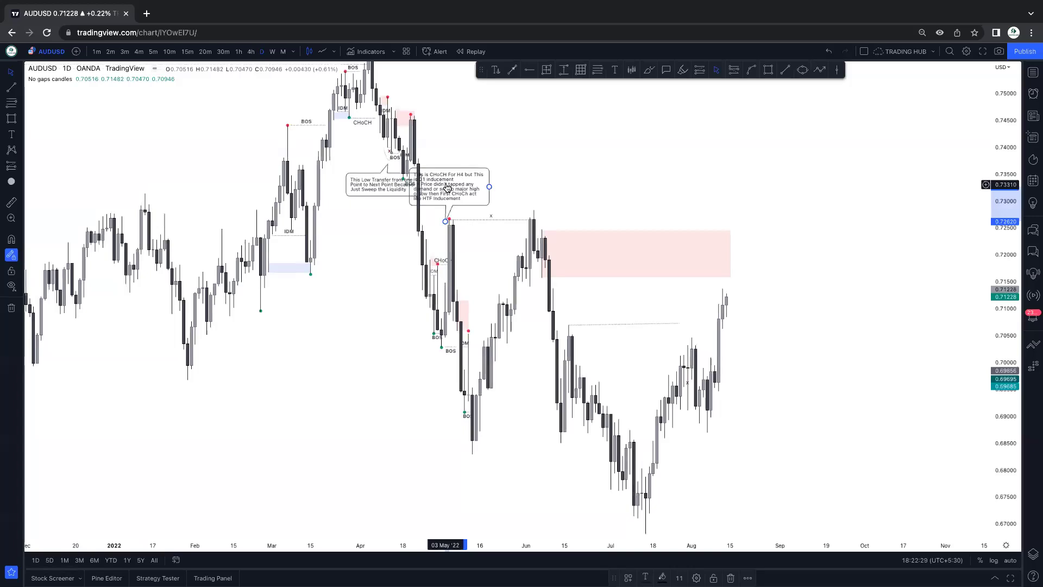
key(Delete)
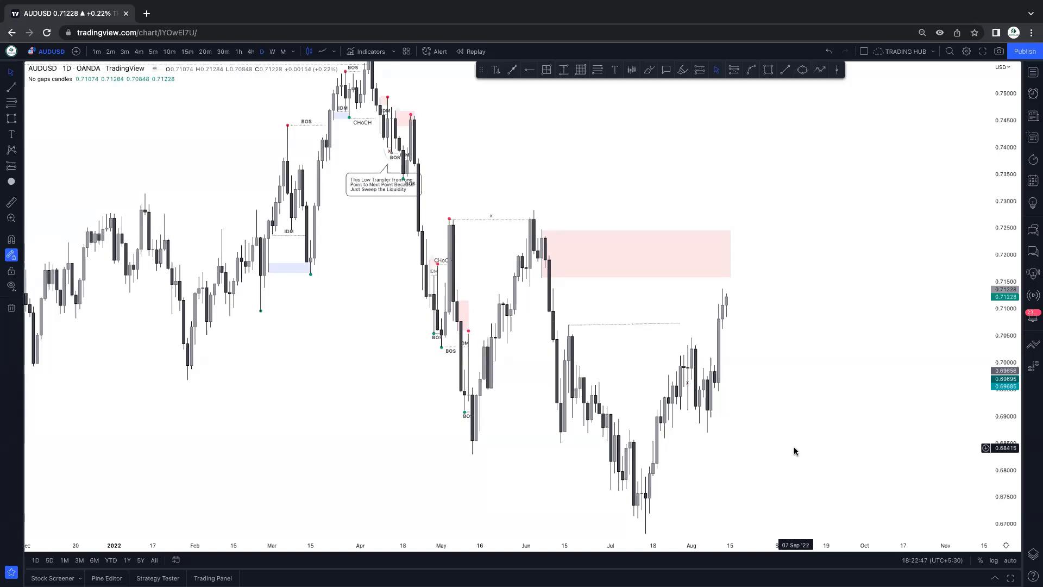
Draw a supply zone rectangle between about 0.7462 and 0.7370 from the 20 April 2022 swing high to early June 2022.
click(769, 70)
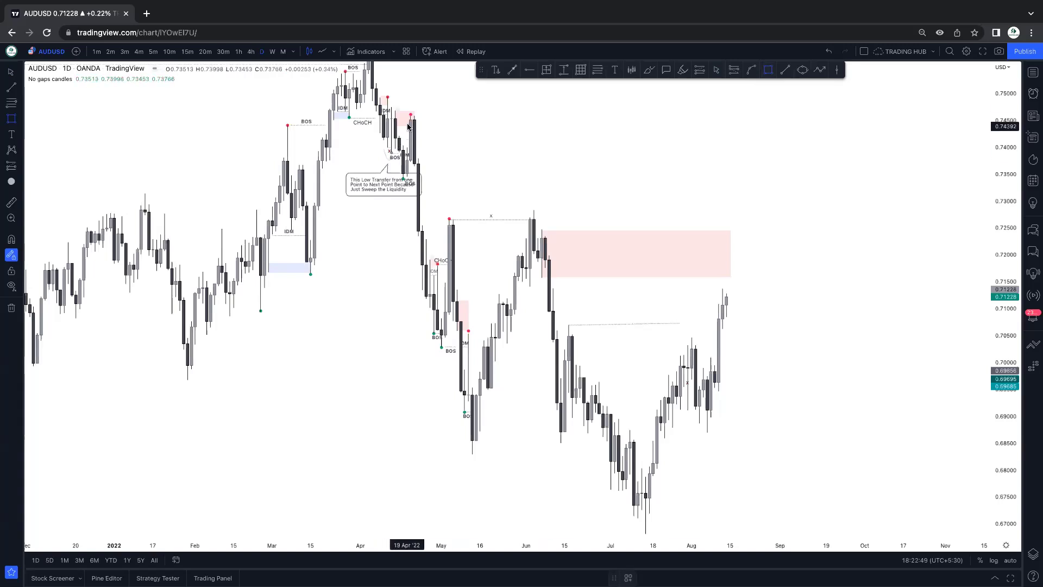
drag(410, 115, 538, 164)
click(589, 153)
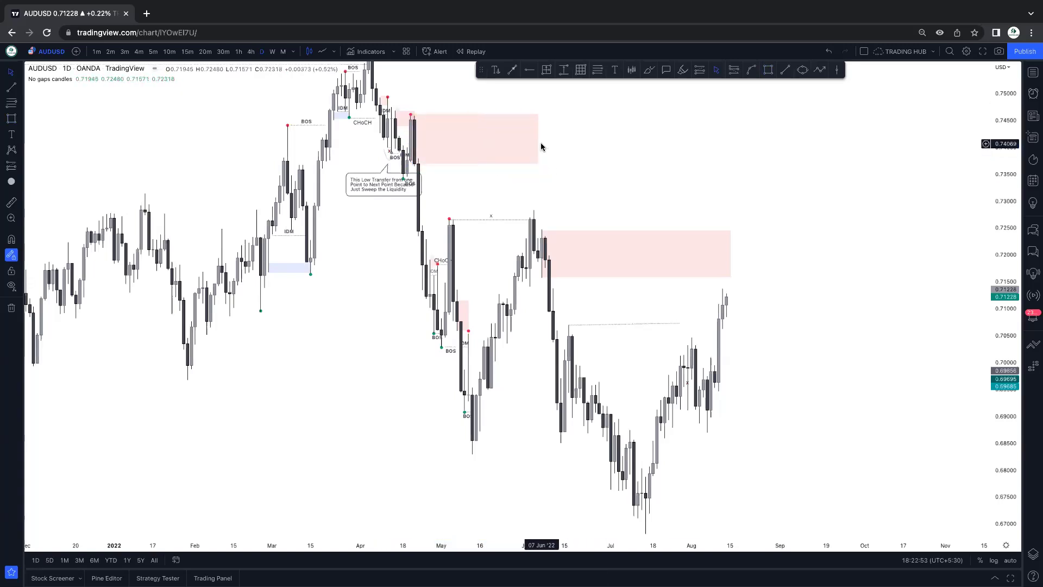
drag(540, 141, 545, 140)
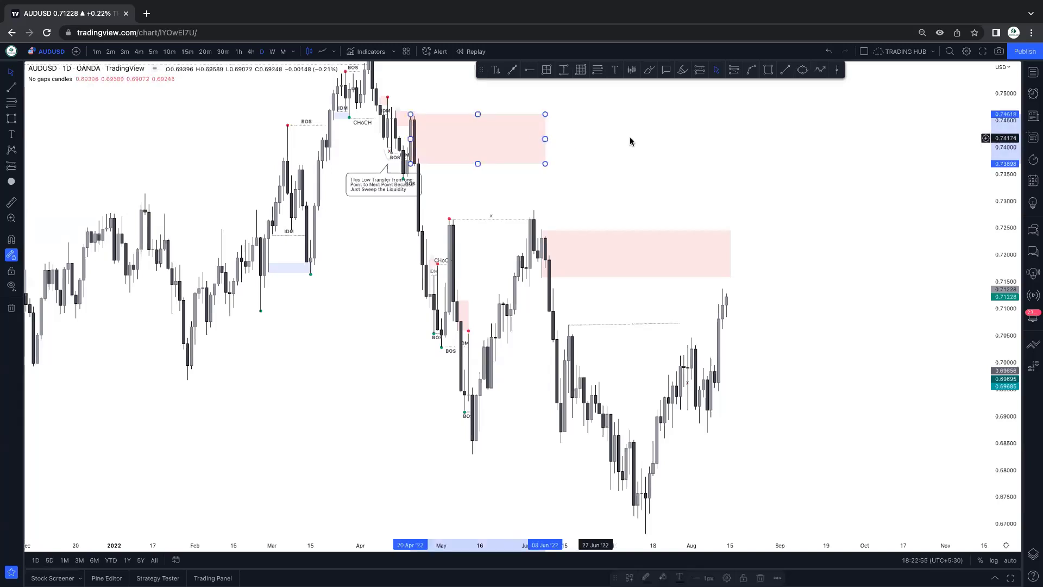
key(Escape)
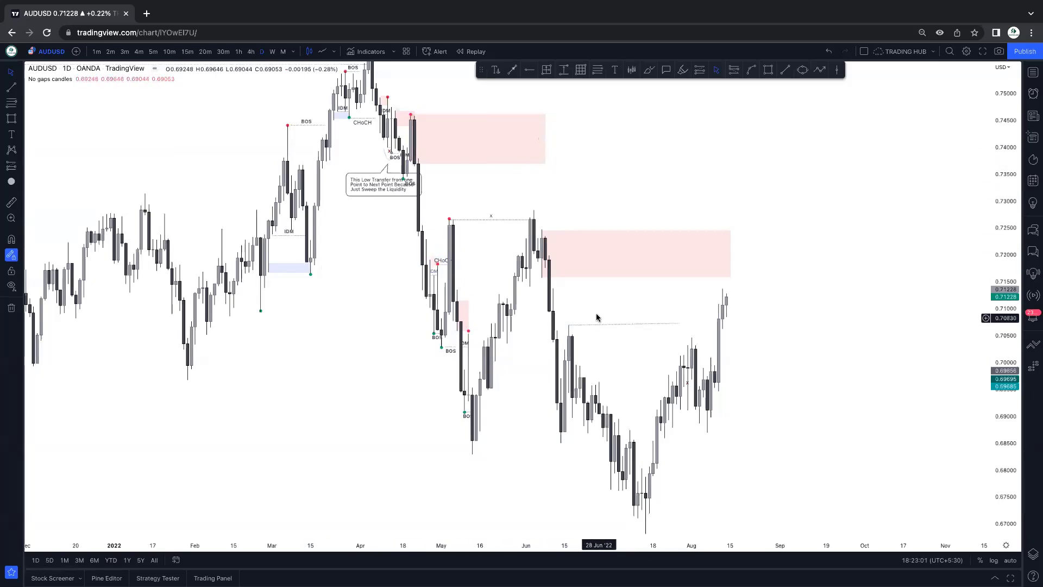
mouse_move(545, 140)
mouse_down()
mouse_move(629, 142)
mouse_move(530, 141)
mouse_up()
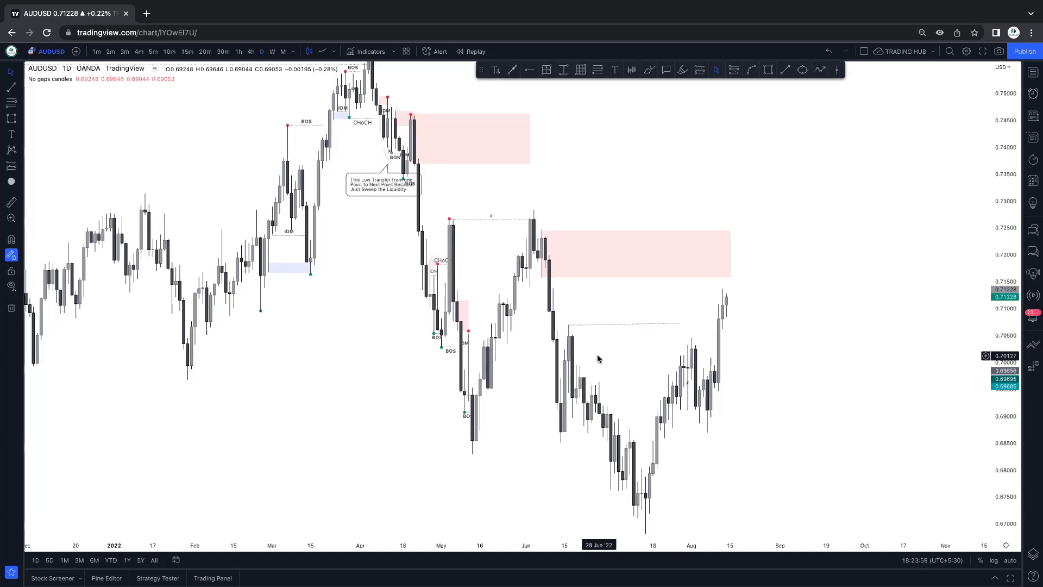
Switch AUDUSD to the 15-minute timeframe and frame the 10–12 August price action below the supply zone.
drag(993, 293, 815, 336)
scroll(839, 319, down, 3)
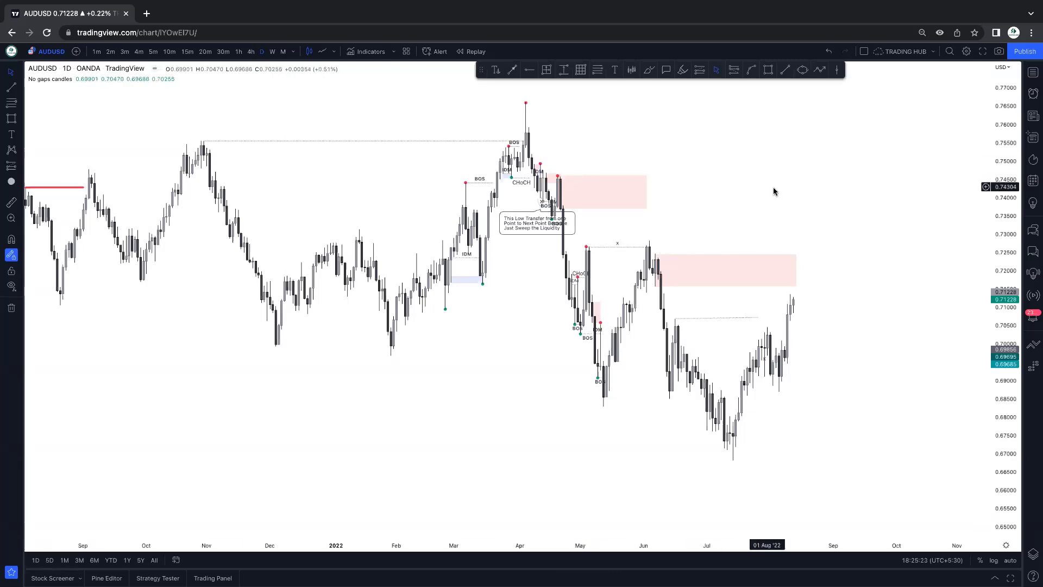
drag(775, 194, 738, 179)
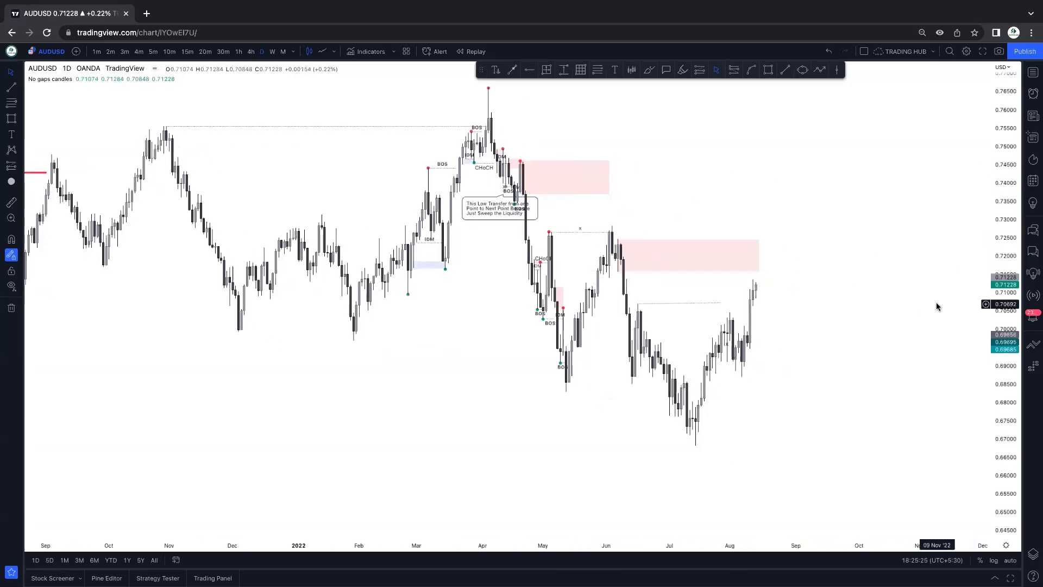
click(187, 51)
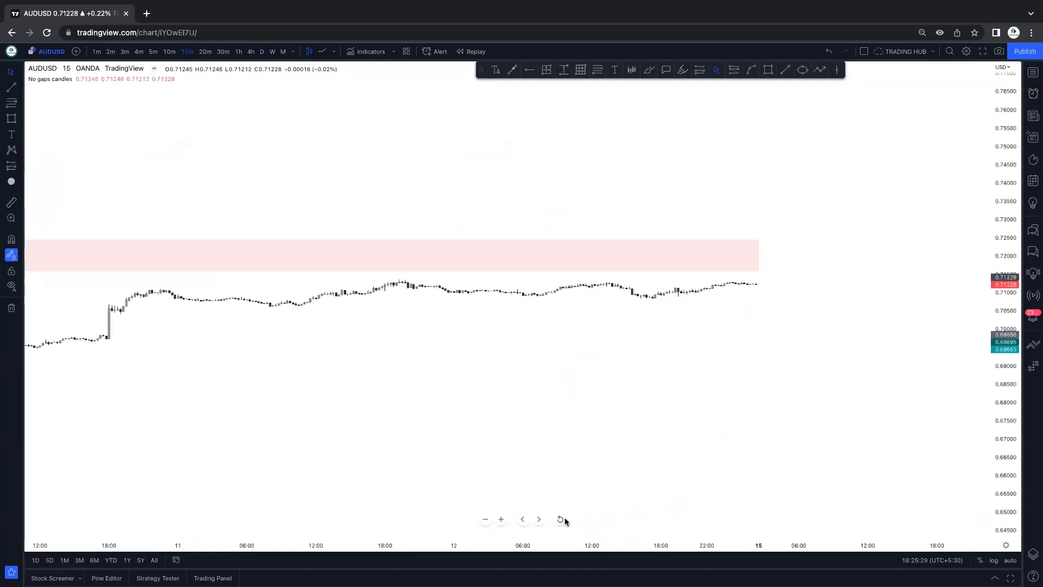
scroll(784, 351, down, 5)
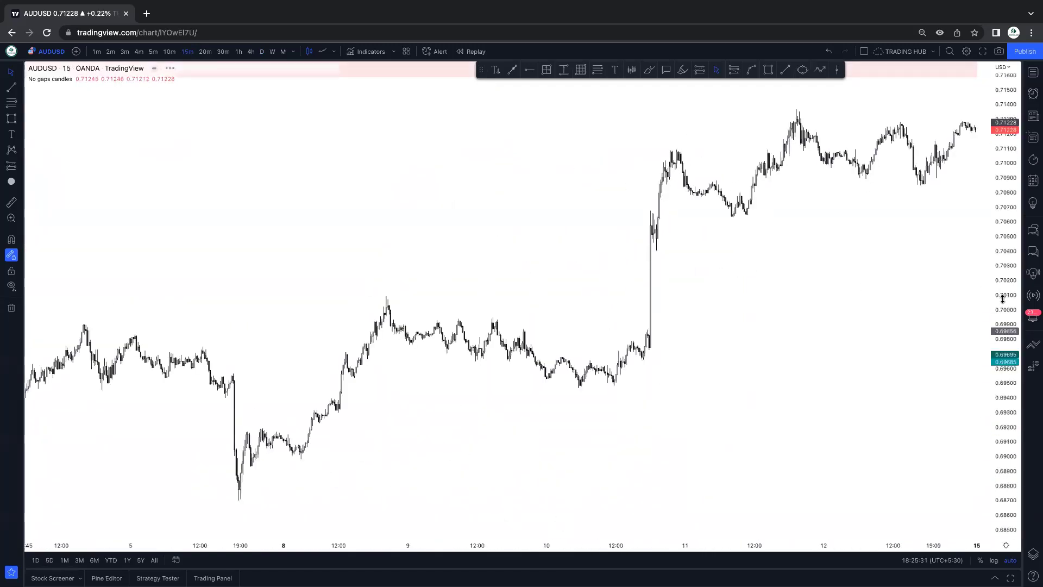
drag(783, 303, 669, 371)
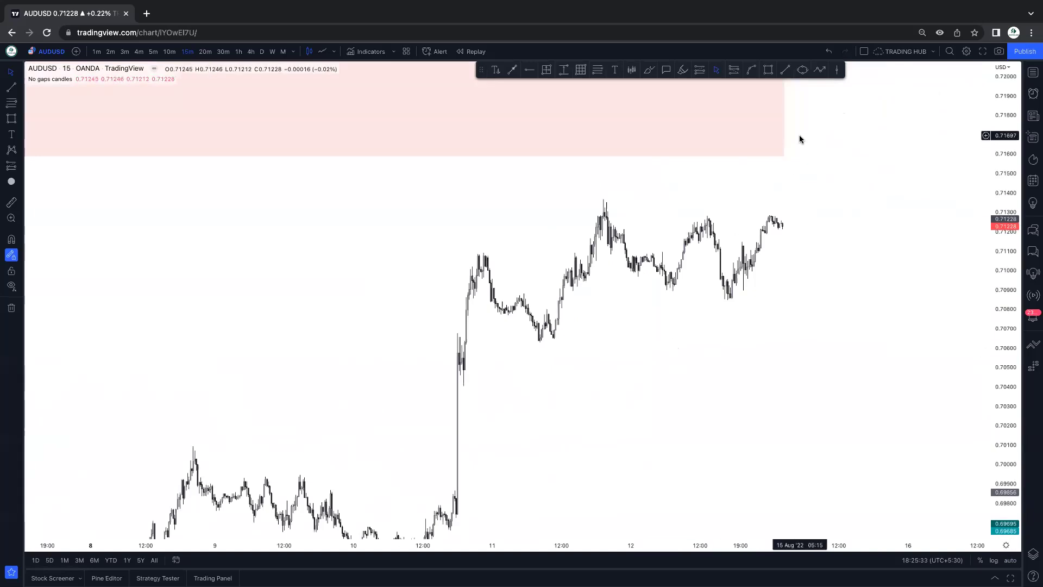
Brush red horizontal levels at about 0.7110 from the late 10 August high and at about 0.7090 across 11–12 August.
click(649, 70)
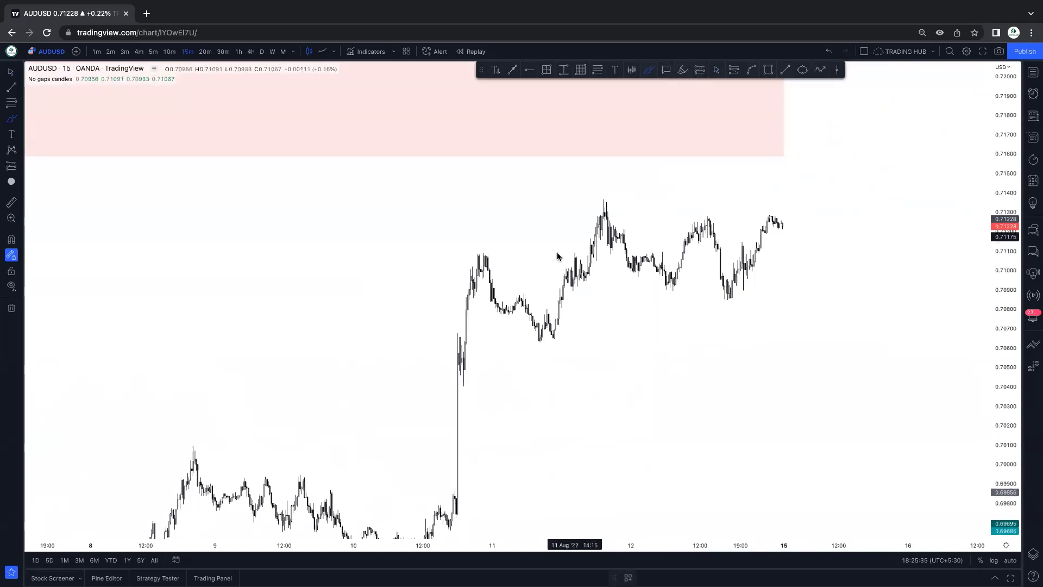
drag(479, 250, 553, 251)
drag(572, 289, 713, 289)
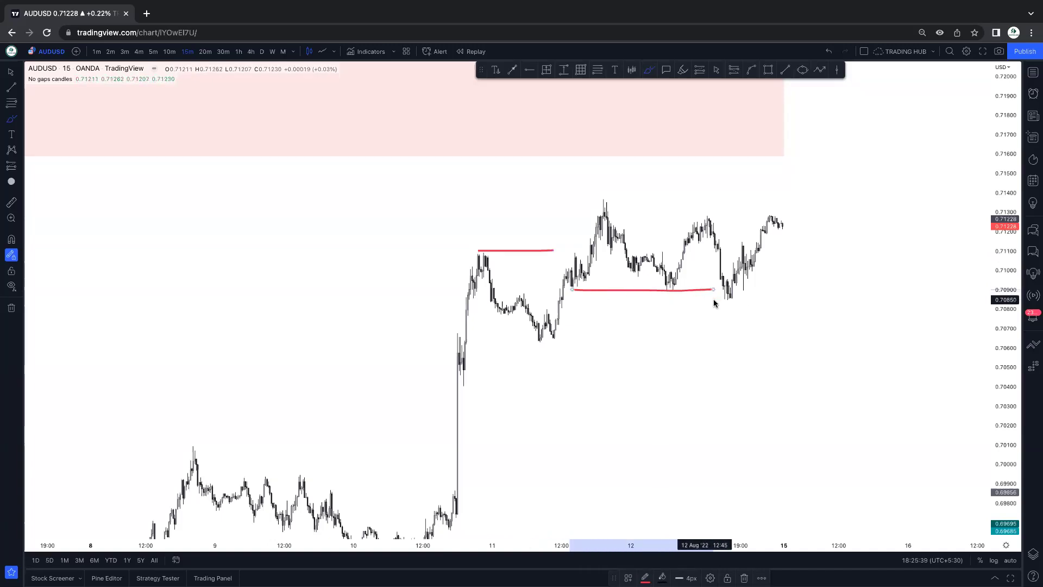
scroll(910, 264, up, 2)
scroll(837, 315, left, 3)
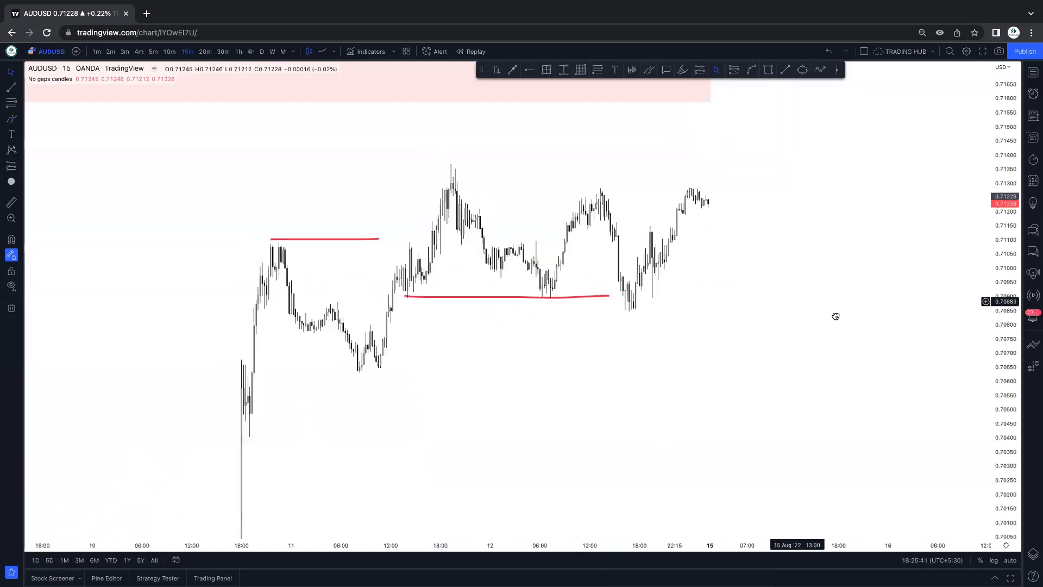
Delete the two red brush levels on the 15-minute chart.
click(623, 315)
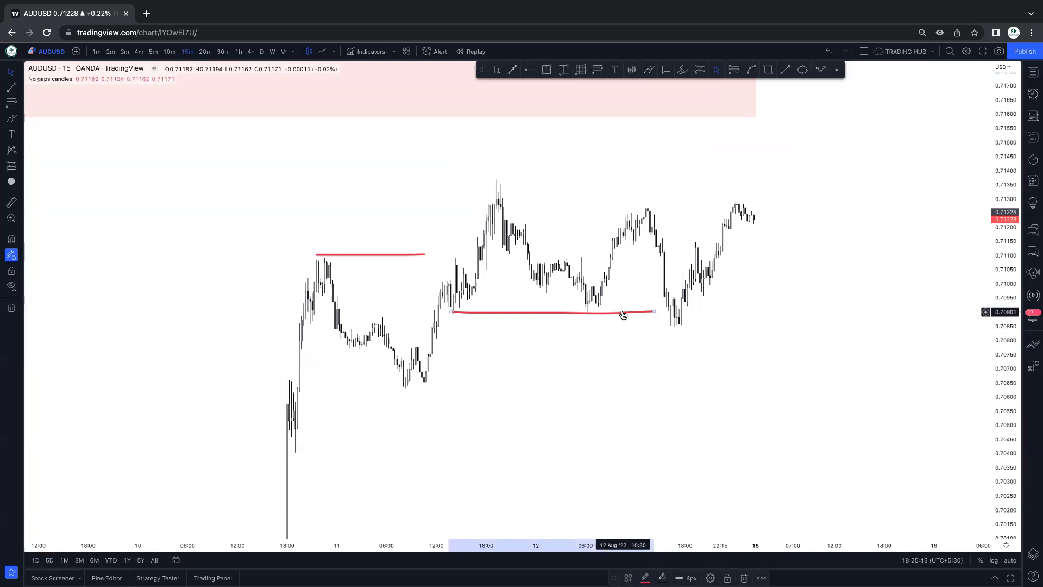
key(Delete)
click(423, 254)
key(Delete)
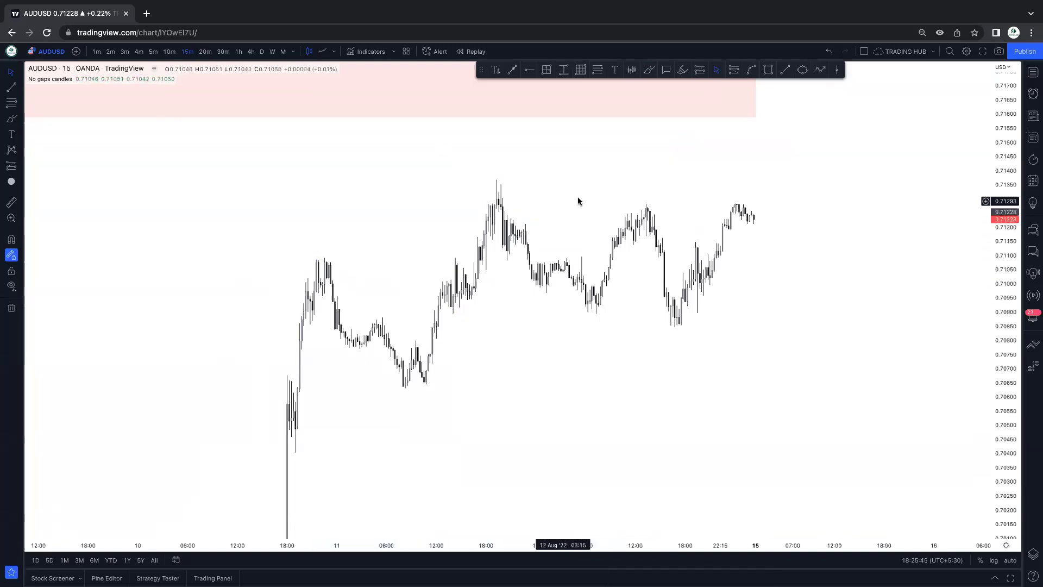
Draw a horizontal dotted trend line at about 0.7090 from the 11 August 14:00 low to the 12 August break at about 15:45.
click(768, 71)
click(784, 75)
click(454, 314)
click(668, 314)
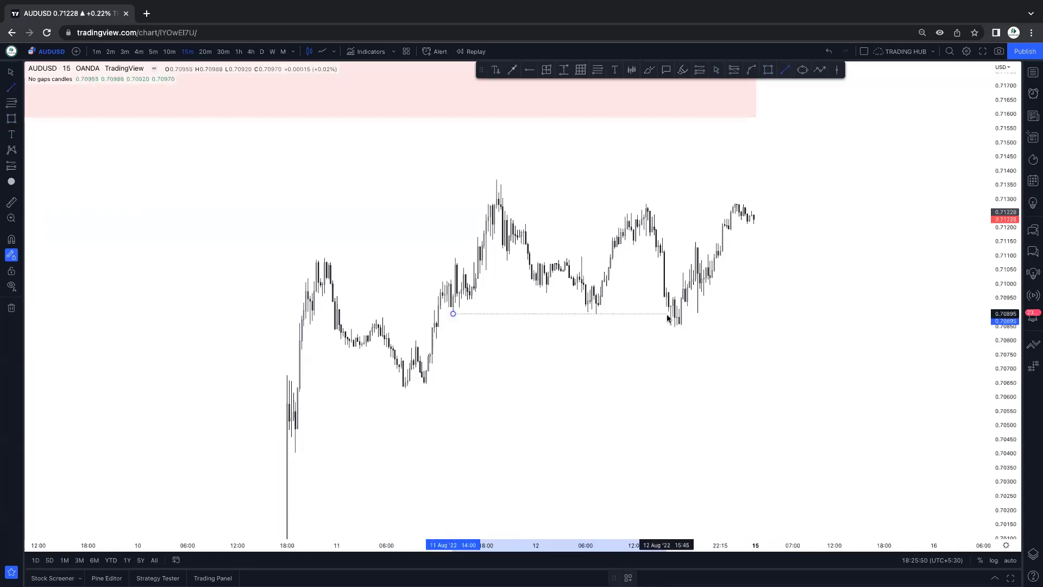
click(782, 309)
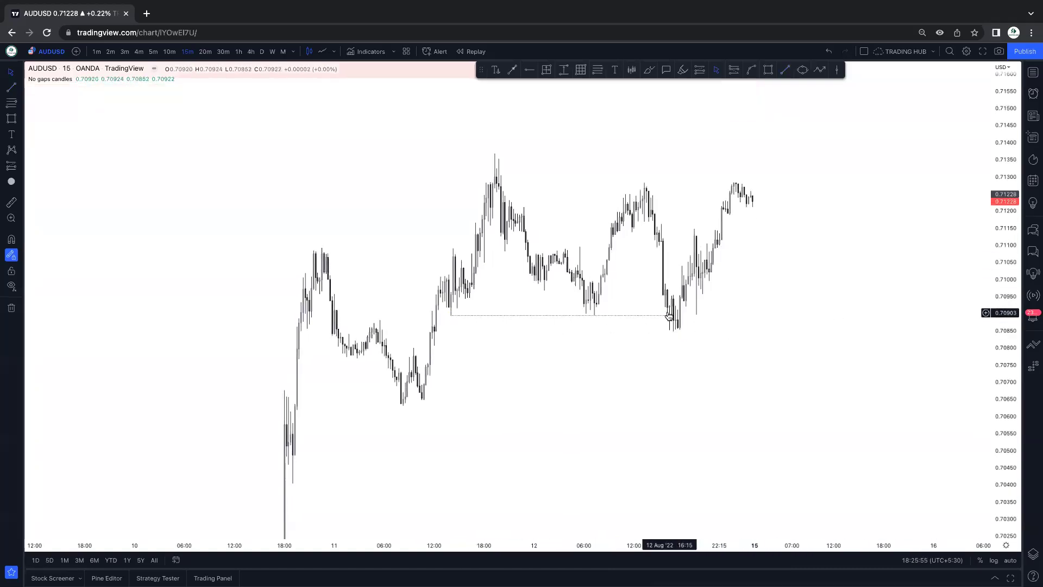
Draw a rectangle between about 0.7087 and 0.7081 from 11 August 12:00 to 12 August 16:45 and apply the demand template.
click(768, 70)
drag(437, 326, 675, 344)
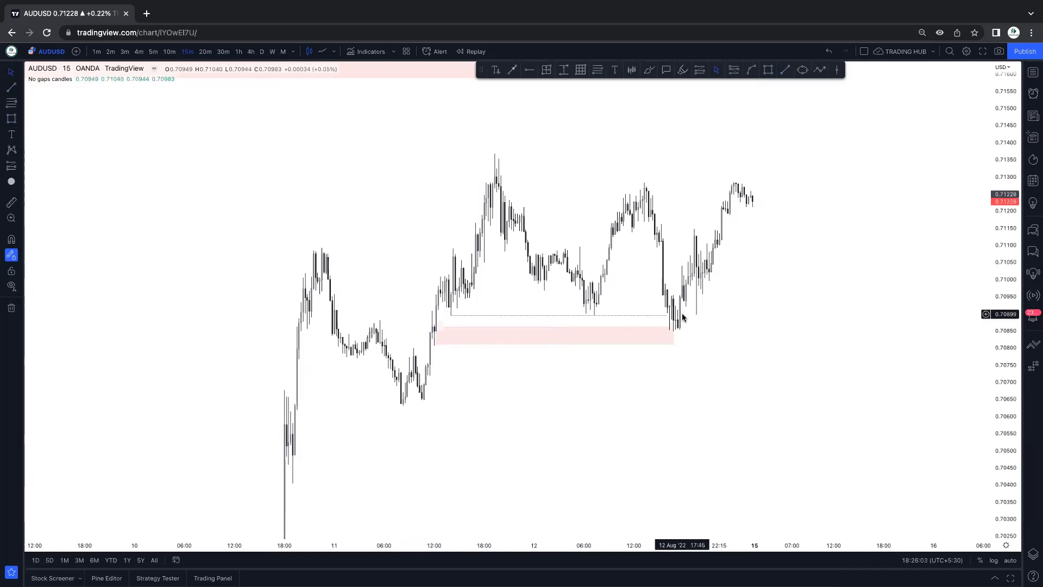
click(435, 328)
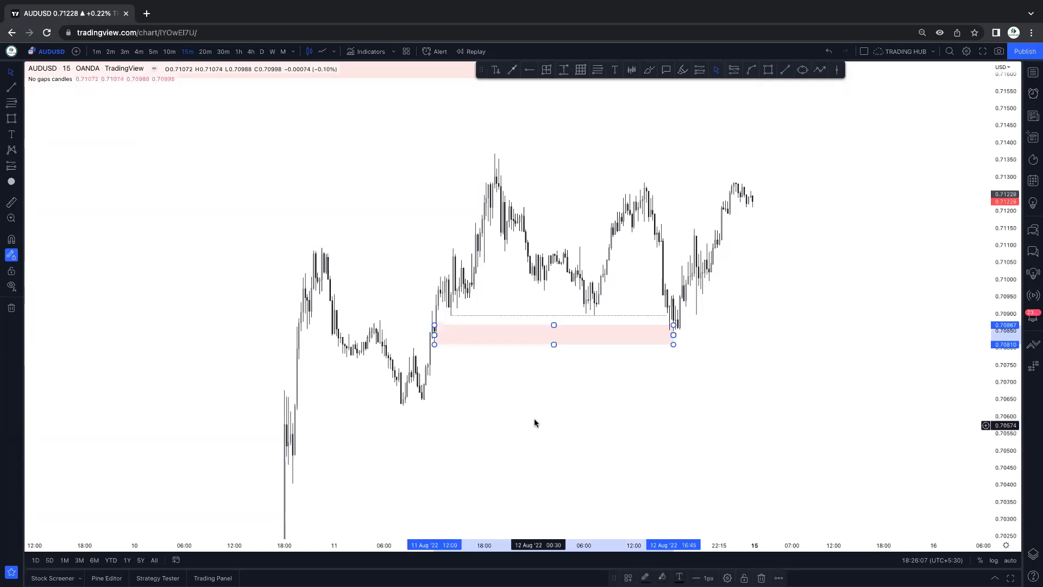
click(633, 578)
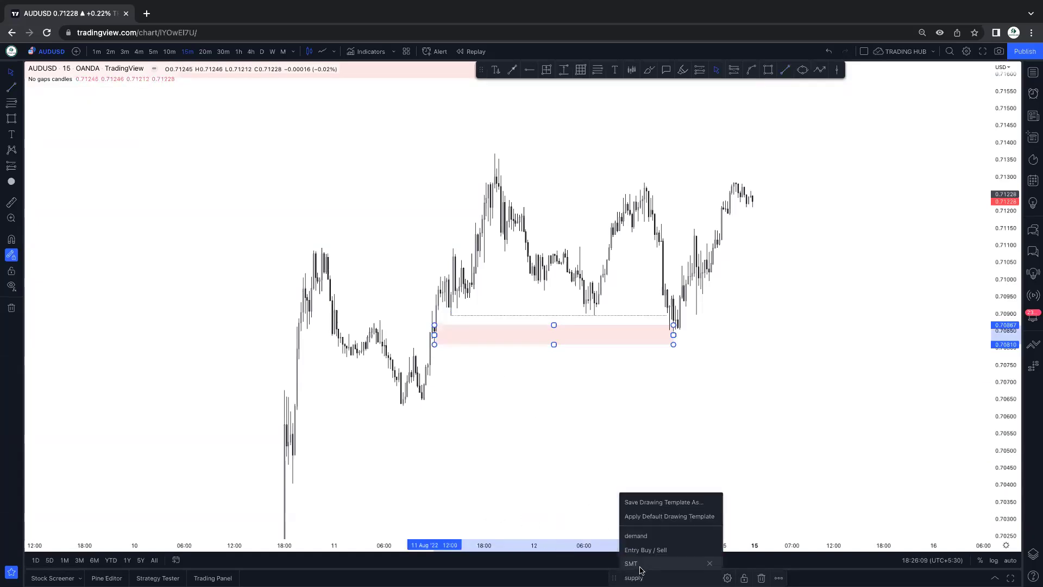
click(639, 536)
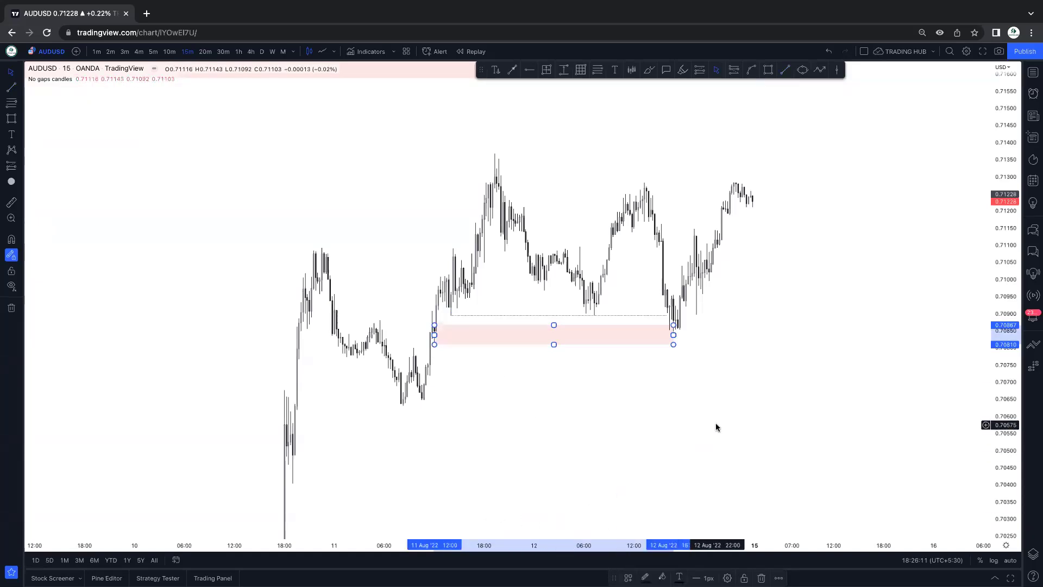
click(716, 428)
Draw a horizontal dotted trend line at about 0.7128 from the 12 August afternoon swing high to the late 12 August highs.
scroll(716, 428, up, 3)
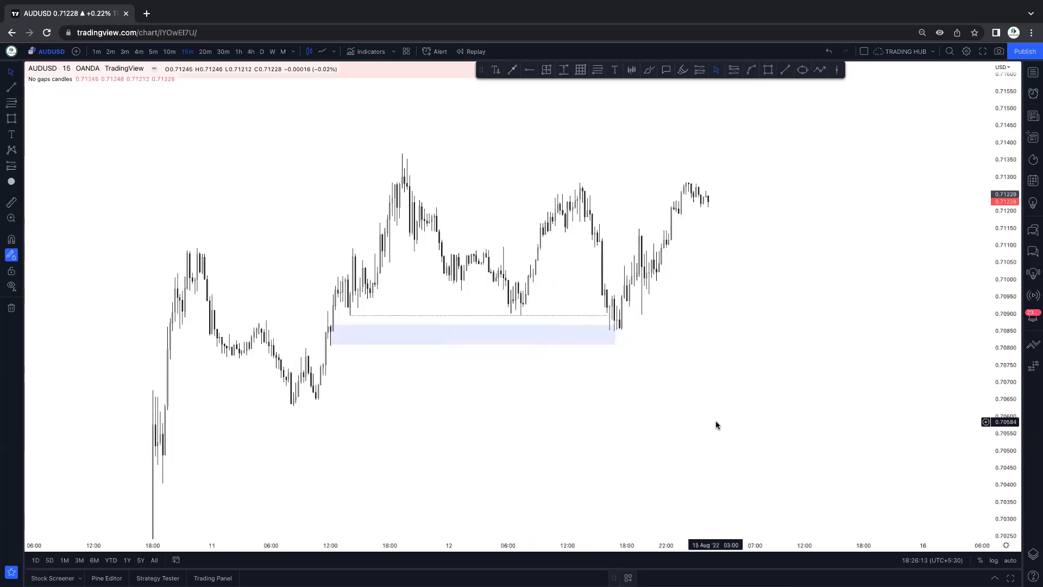
drag(719, 417, 849, 426)
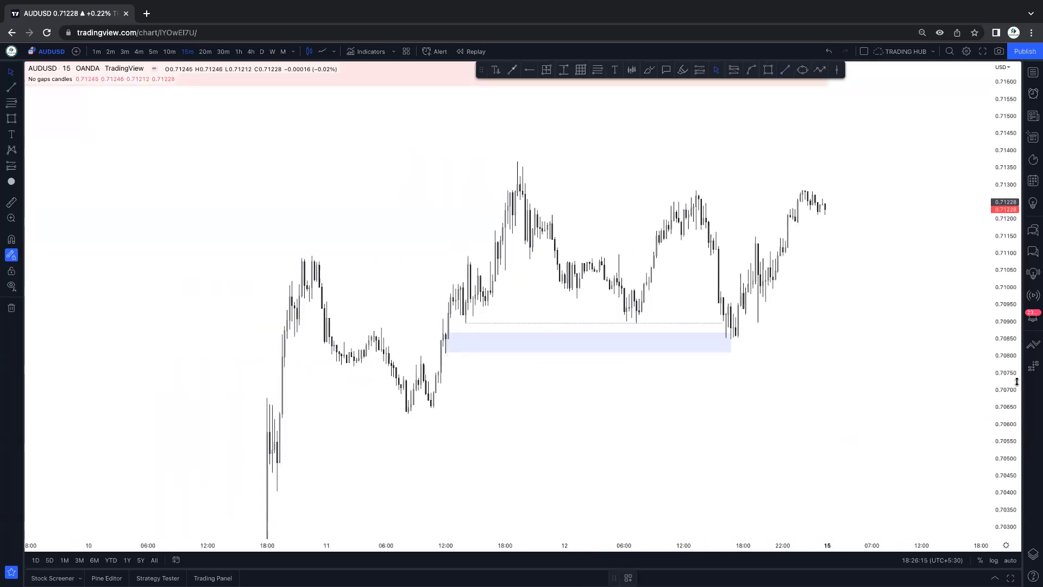
scroll(906, 403, up, 2)
drag(906, 405, 862, 354)
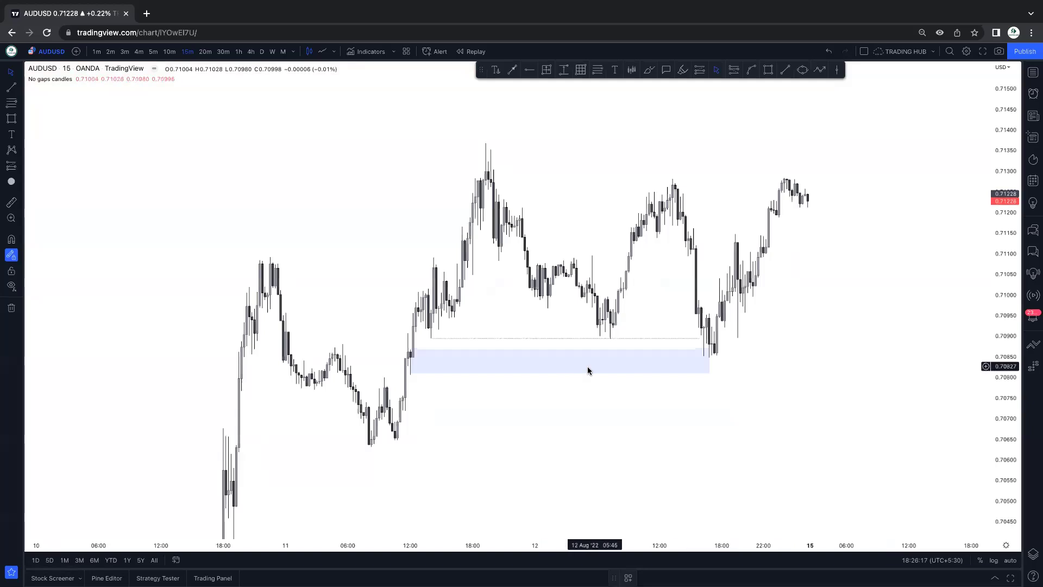
click(615, 338)
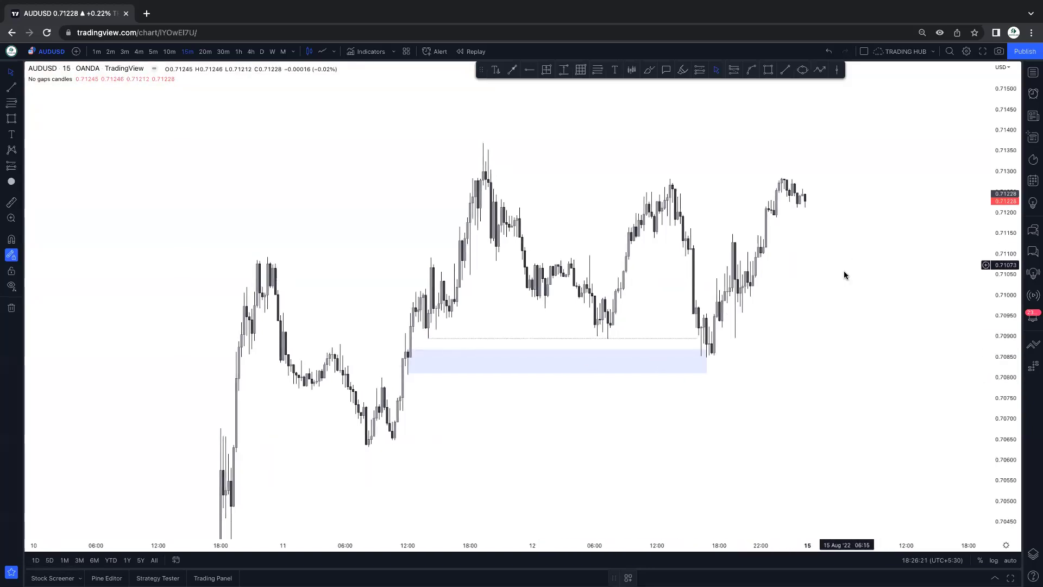
drag(750, 288, 707, 325)
key(alt+t)
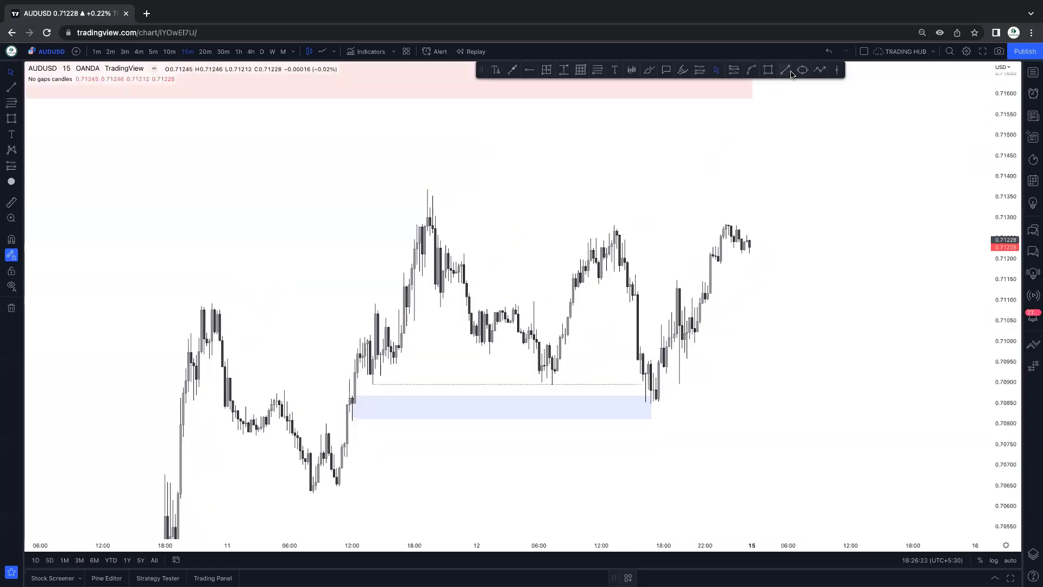
click(612, 226)
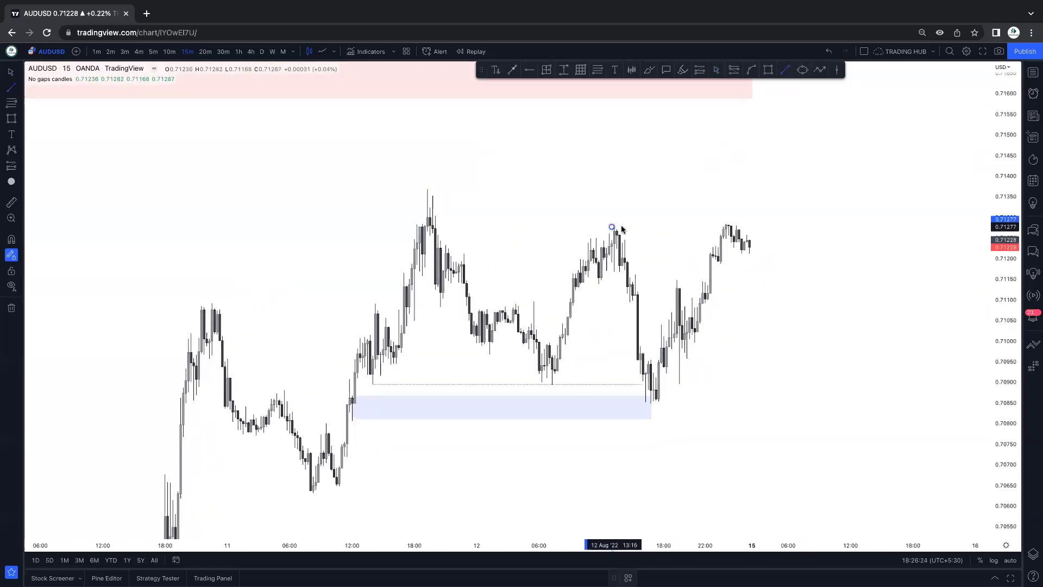
click(718, 228)
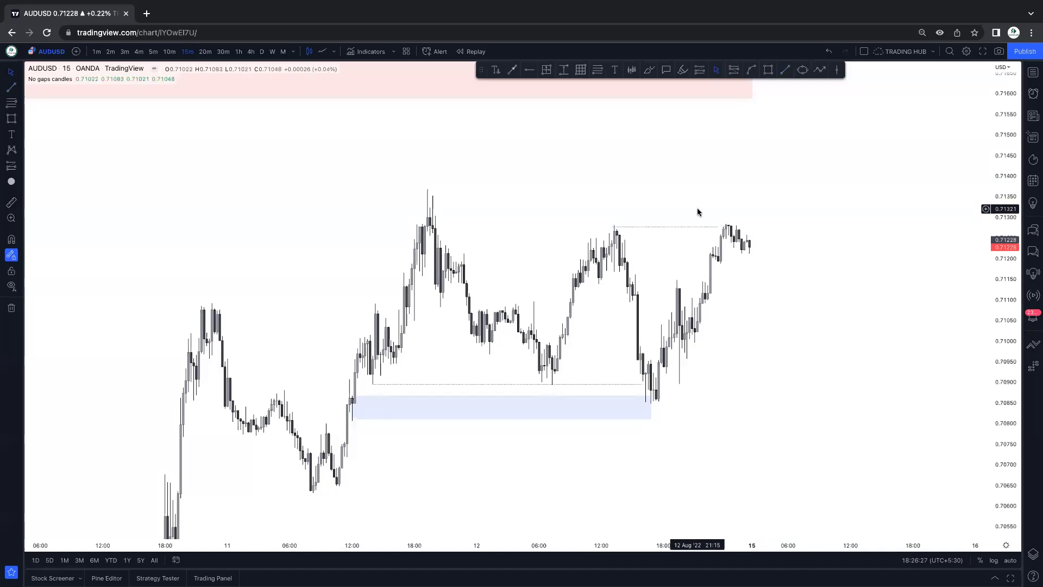
drag(692, 229, 694, 227)
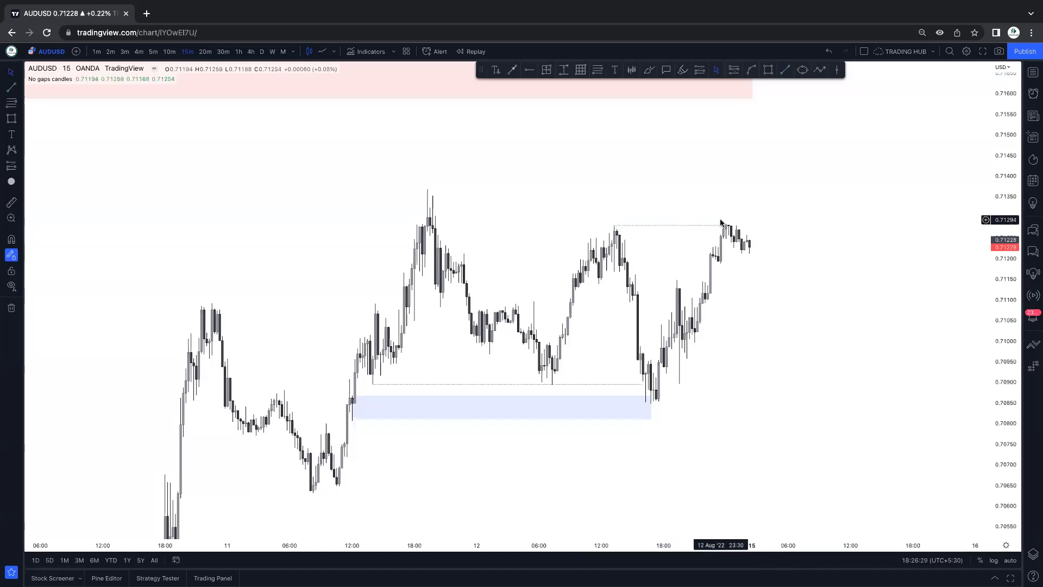
click(781, 211)
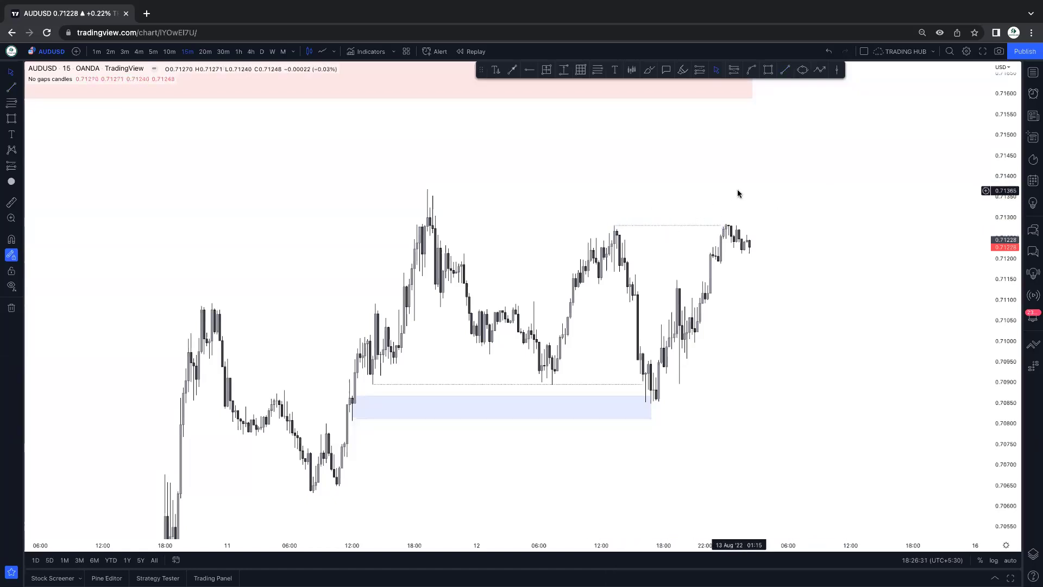
Brush a red projected path from current price to about 0.7137, 0.7114 and 0.7153, with a red level at about 0.7121.
click(649, 70)
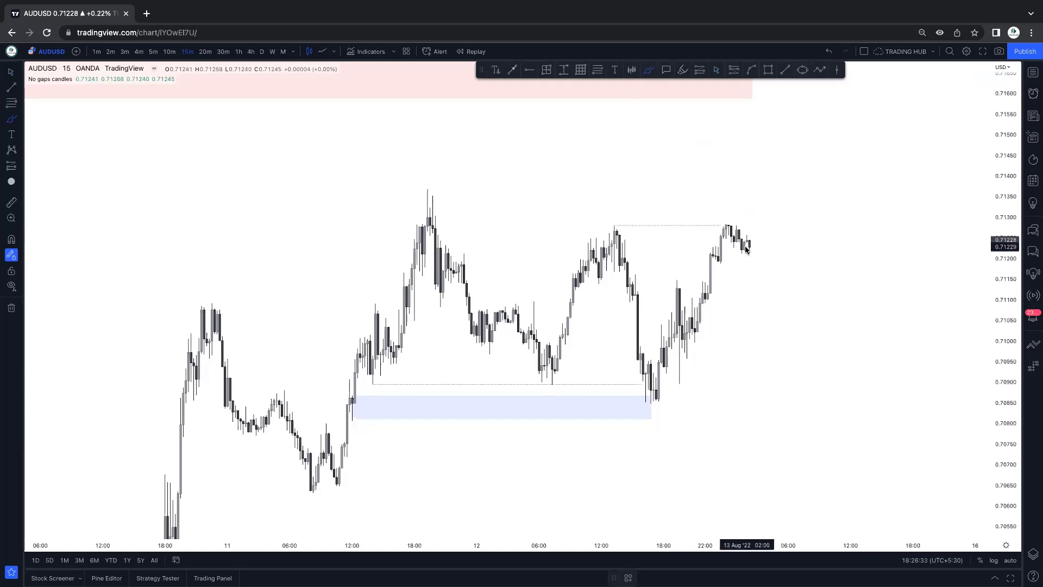
drag(749, 244, 757, 189)
drag(757, 190, 796, 282)
mouse_move(722, 254)
mouse_down()
mouse_move(784, 253)
mouse_move(813, 217)
mouse_move(826, 121)
mouse_up()
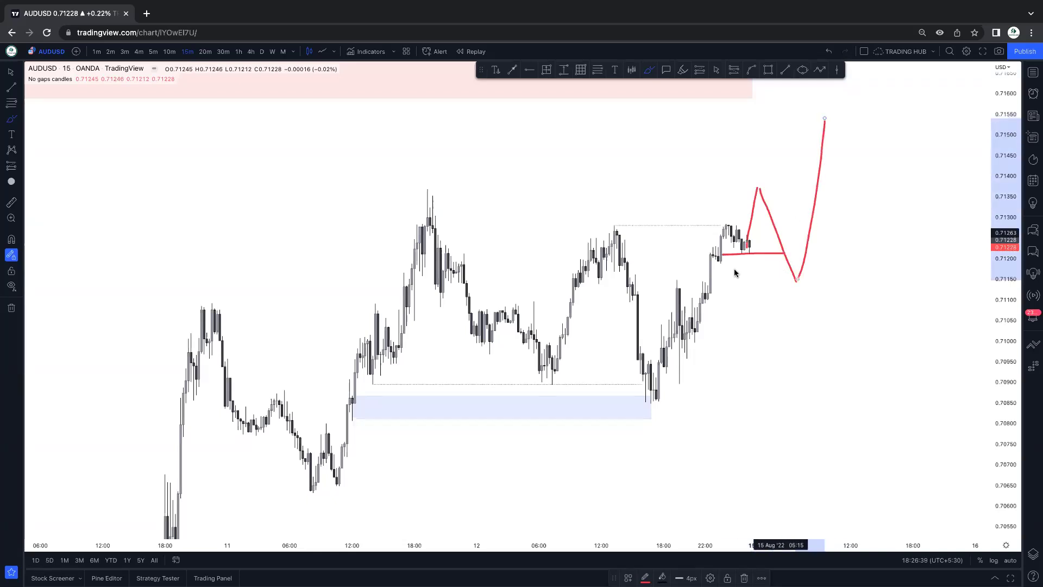
mouse_move(703, 283)
mouse_down()
mouse_move(802, 279)
mouse_move(716, 299)
mouse_up()
Remove all the red projection strokes beside the latest candles.
key(ctrl+z)
key(ctrl+z)
key(ctrl+z)
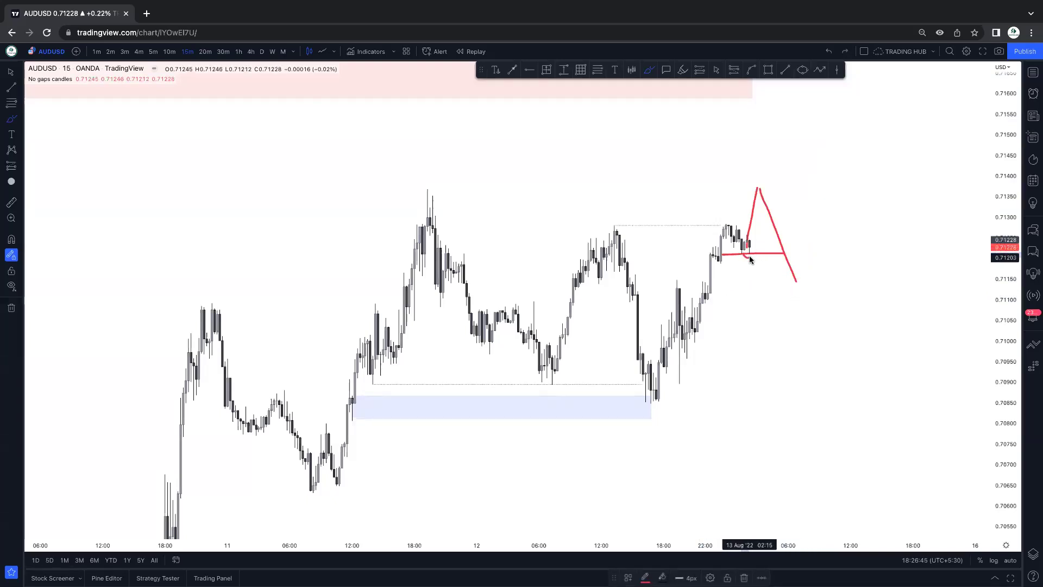
key(ctrl+z)
key(ctrl+z)
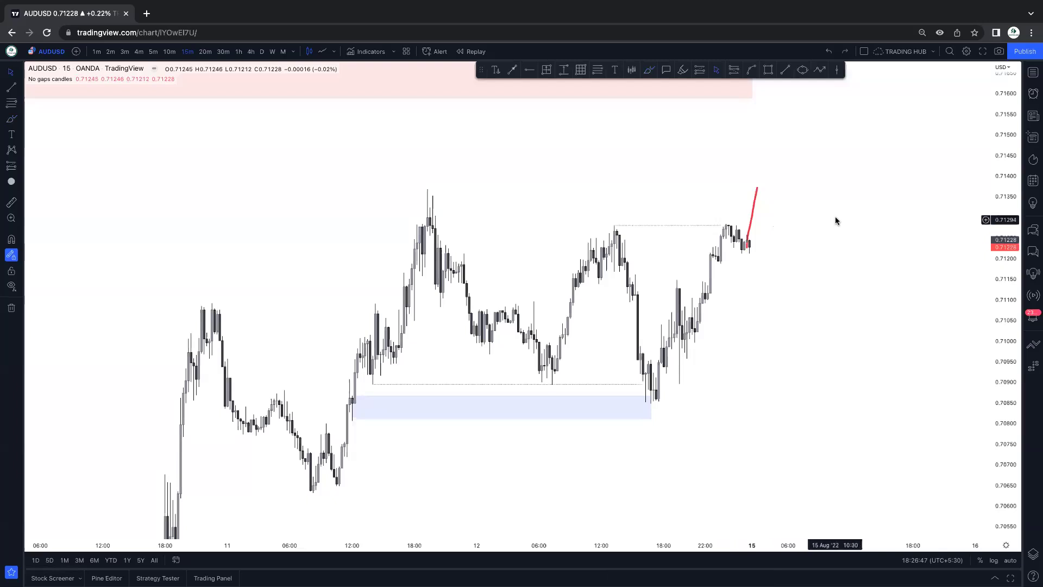
click(757, 195)
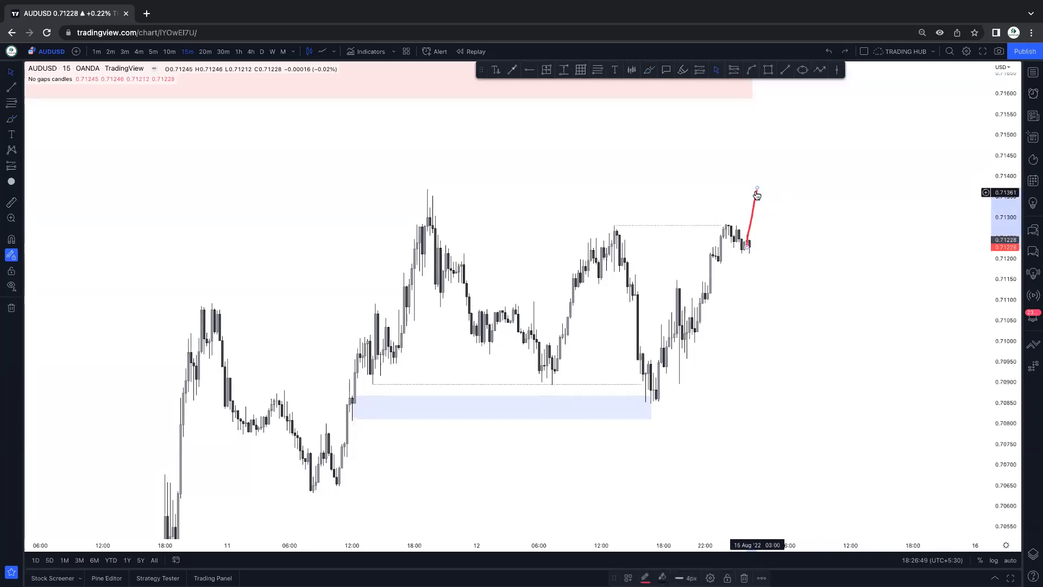
key(Delete)
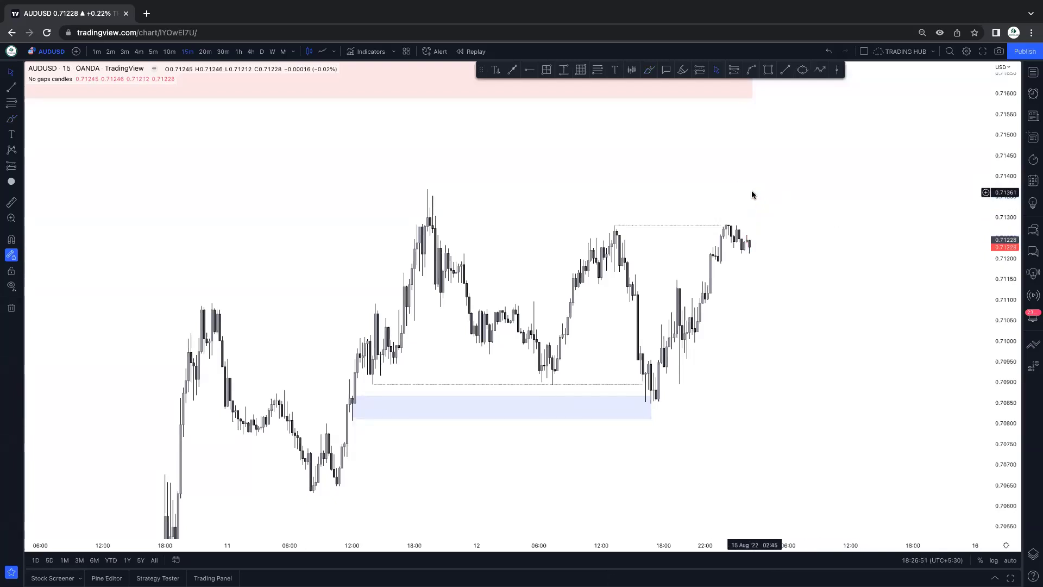
Highlight the swing high near 0.7110, the low near 0.7062 and the high near 0.7137, and brush a red level at about 0.7110.
scroll(695, 191, left, 3)
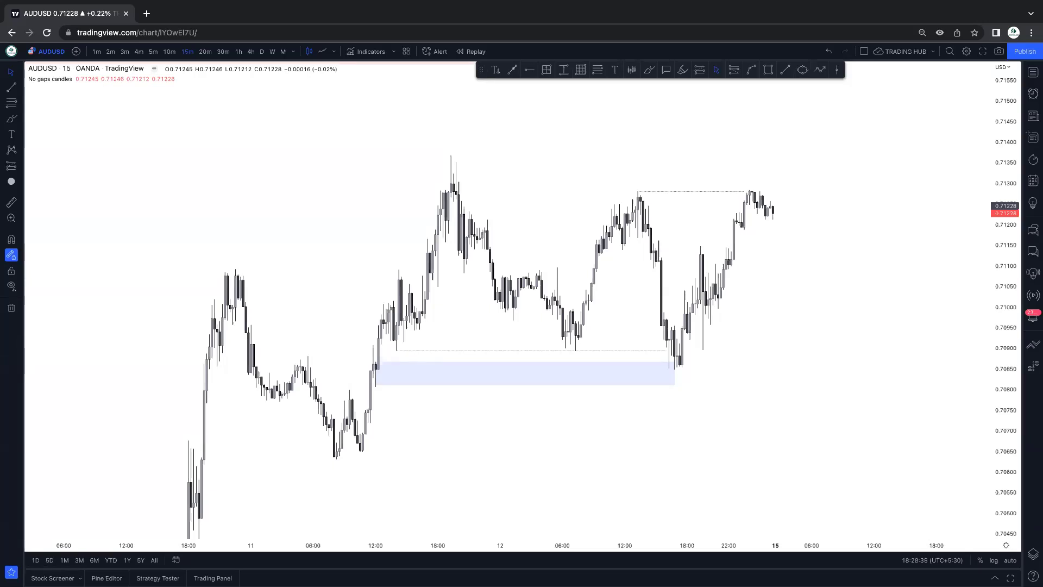
click(682, 69)
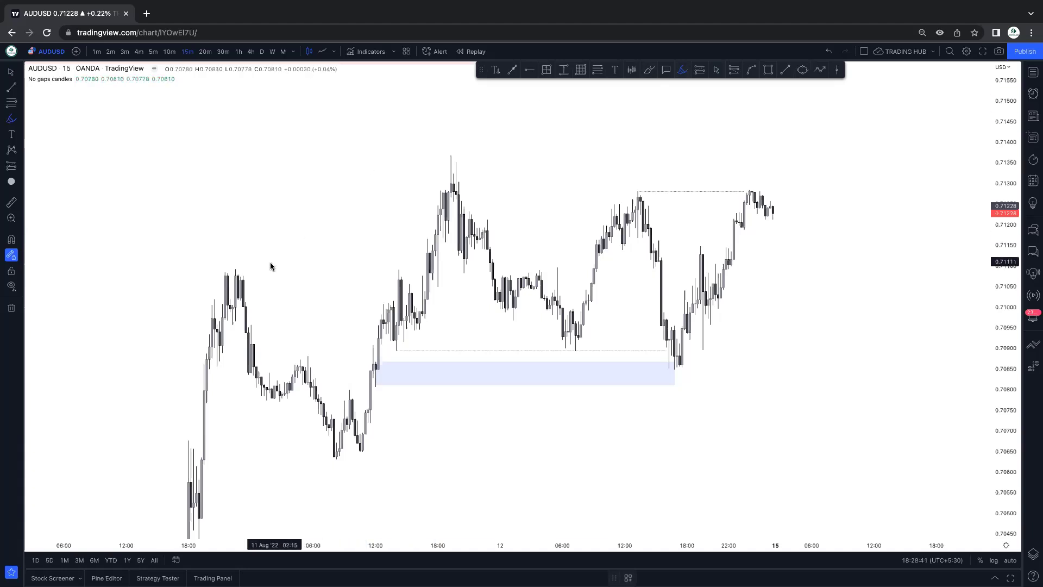
click(235, 268)
click(336, 463)
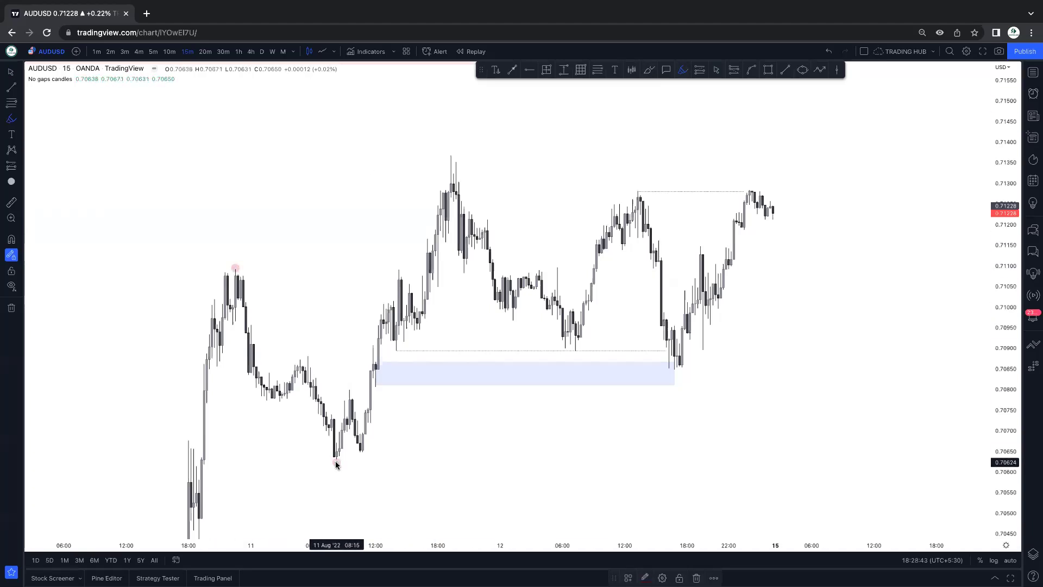
click(451, 154)
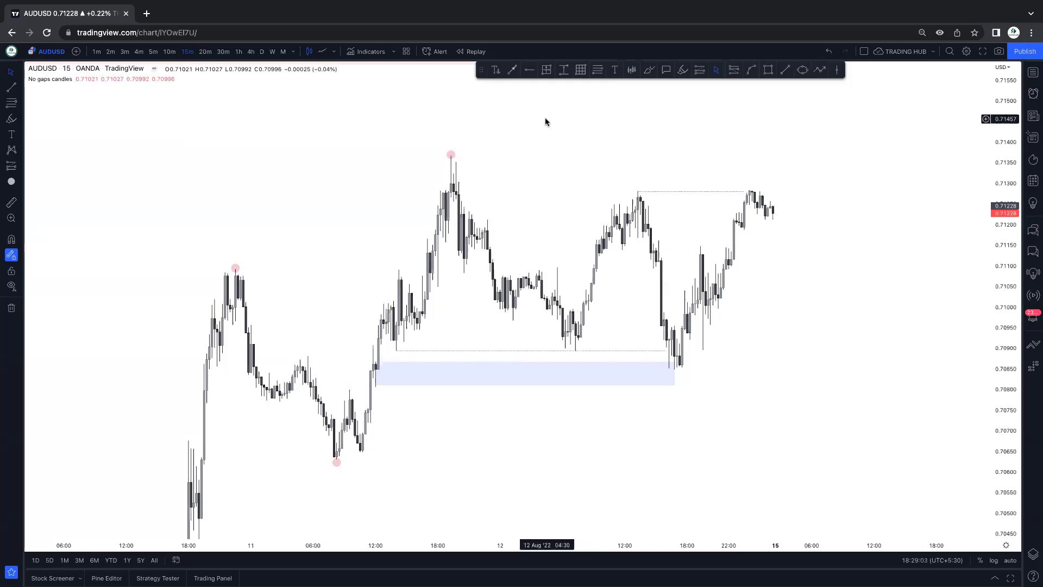
click(648, 69)
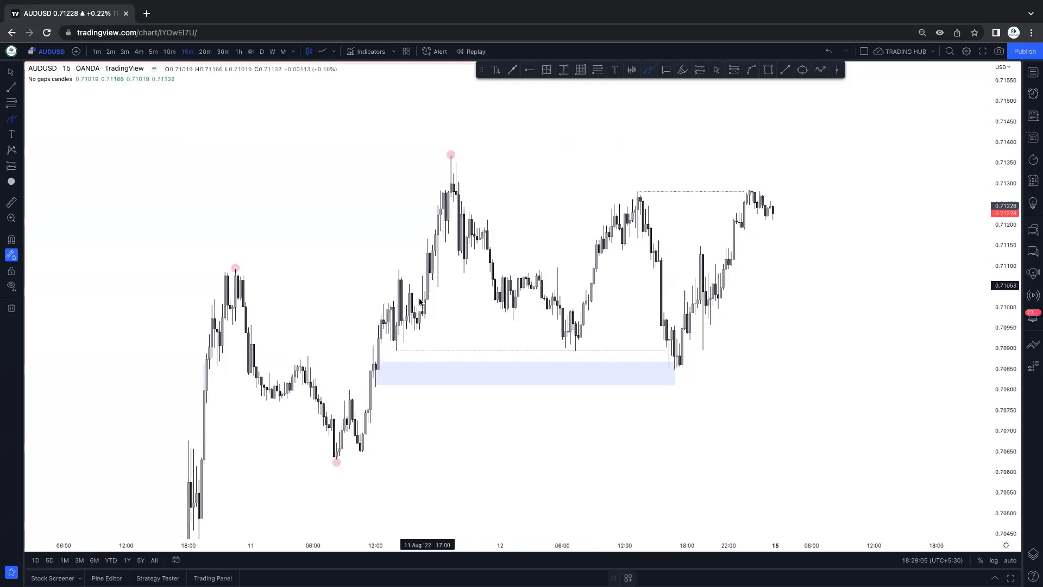
drag(236, 267, 384, 267)
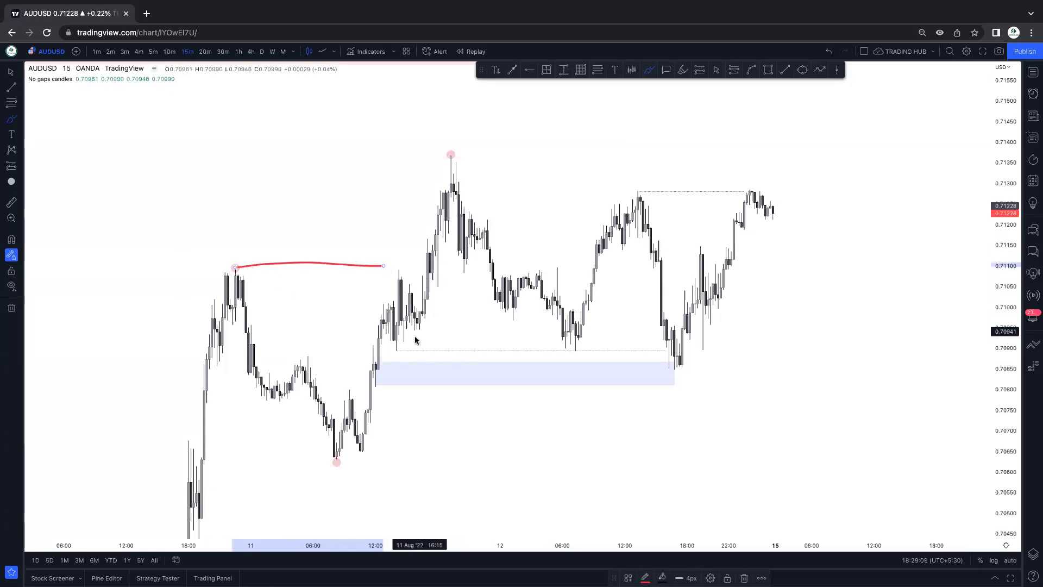
Brush red strokes over three minor pullbacks in the 11 August rally and the larger decline from the 0.7137 high.
drag(346, 400, 361, 450)
drag(395, 281, 412, 332)
drag(435, 206, 444, 246)
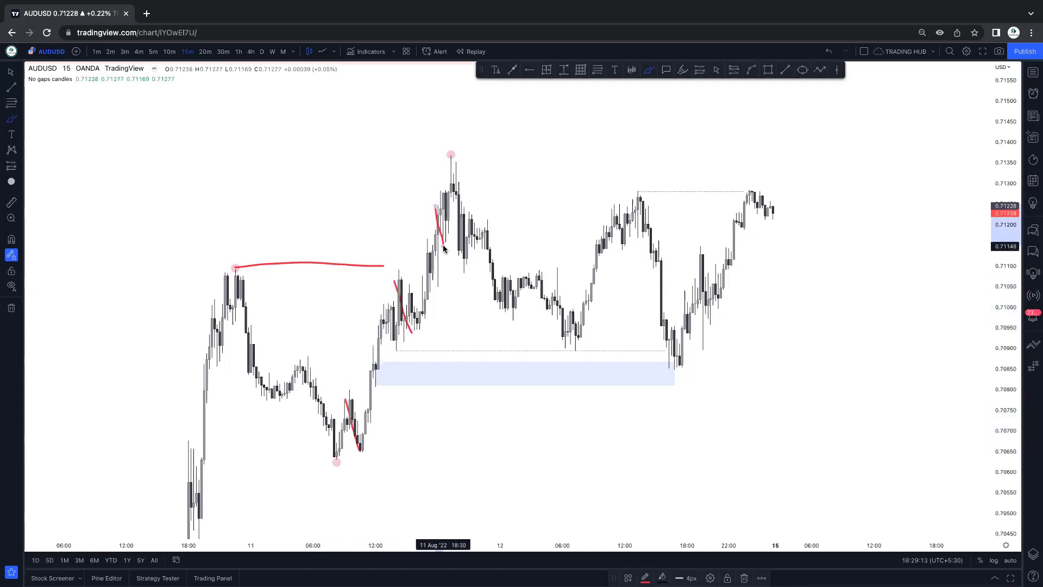
drag(455, 175, 570, 342)
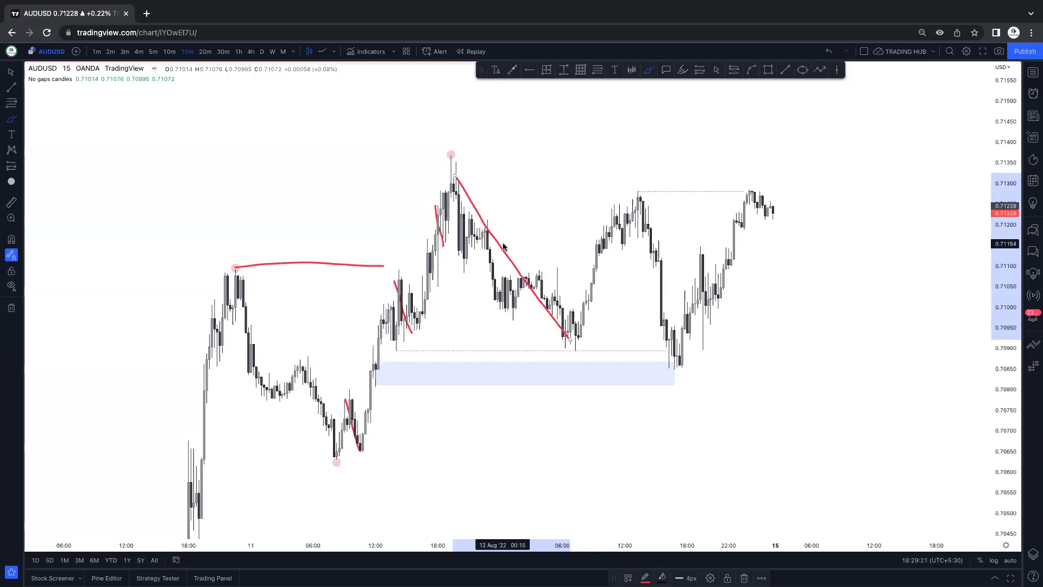
Undo the four red pullback strokes, keeping the red level from the first swing high.
key(ctrl+z)
key(ctrl+z)
key(ctrl+z)
key(ctrl+z)
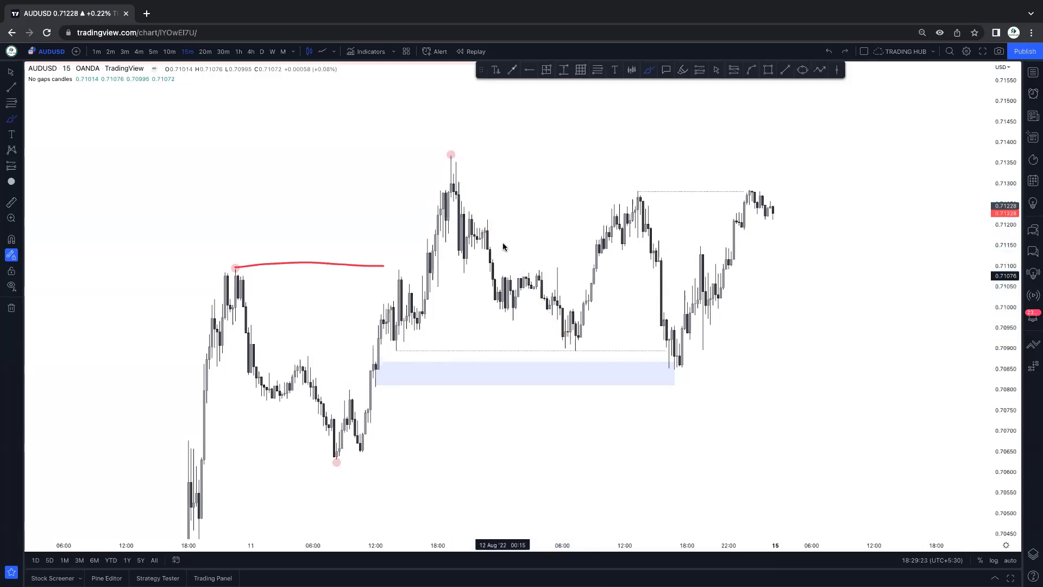
key(Escape)
Draw a Fibonacci retracement from the 11 August swing low near 0.7063 to the 0.7137 high and delete it.
click(597, 69)
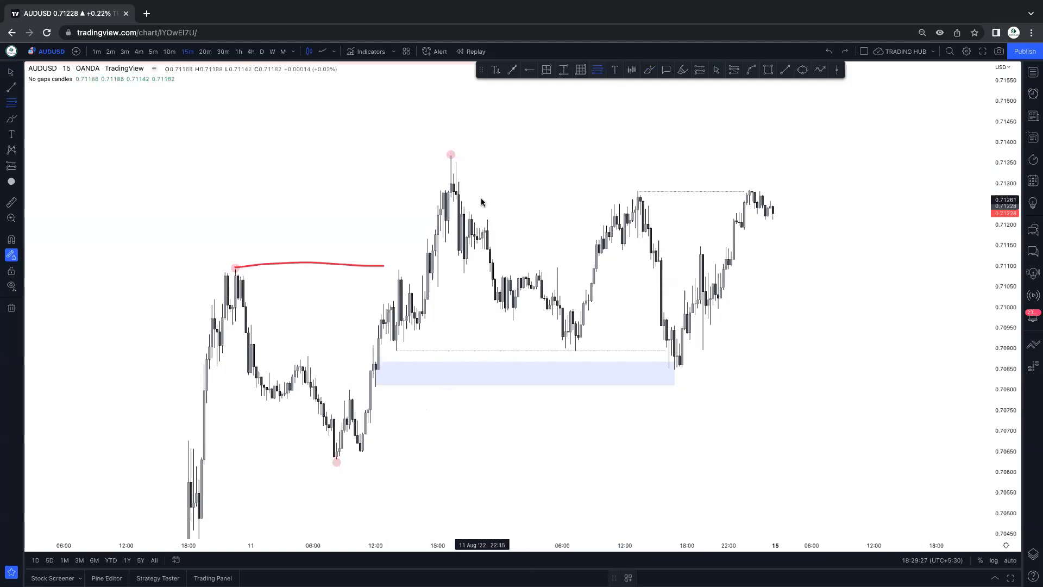
click(337, 461)
click(493, 156)
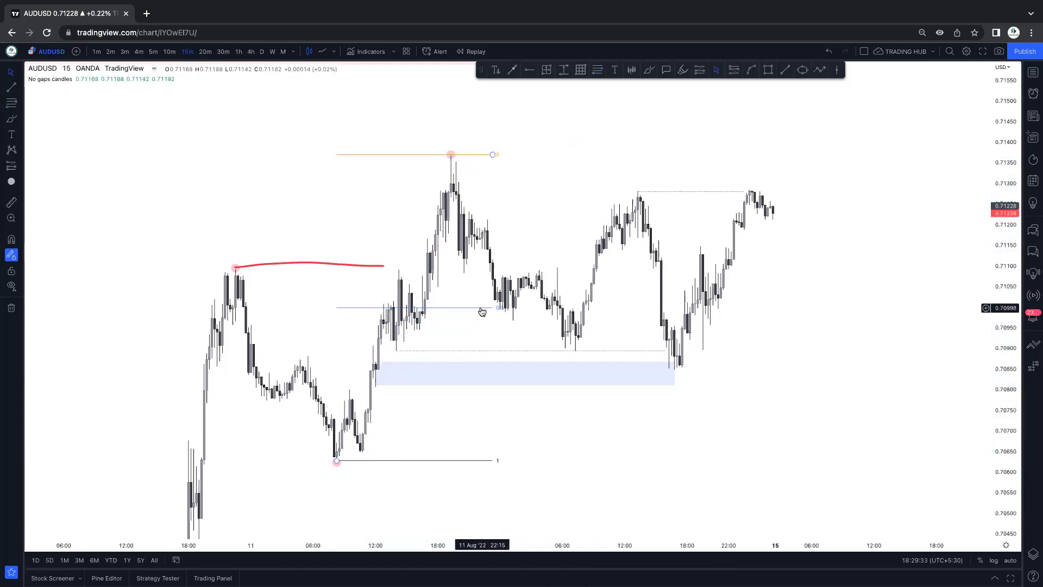
click(481, 310)
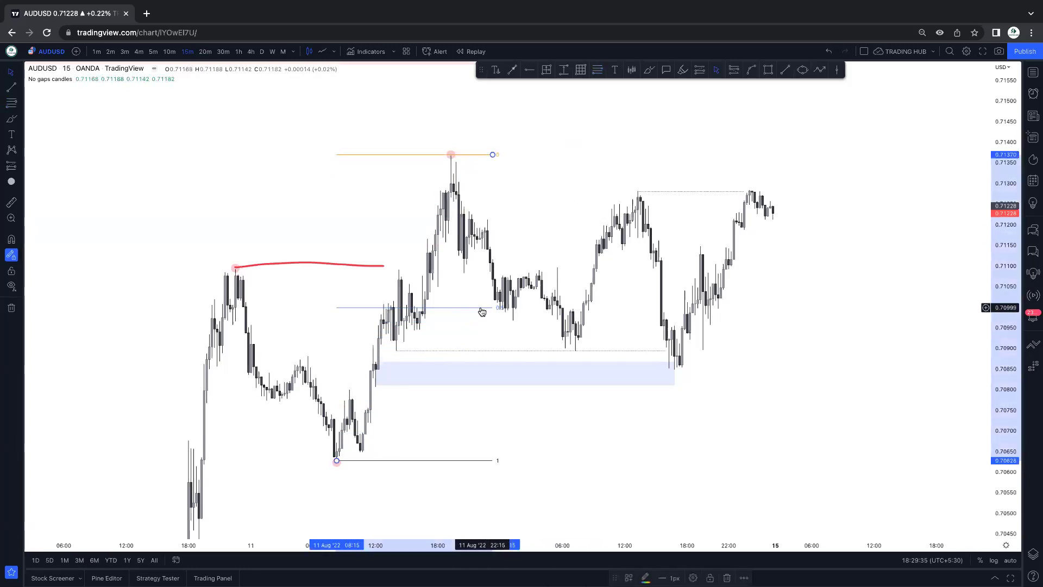
key(Delete)
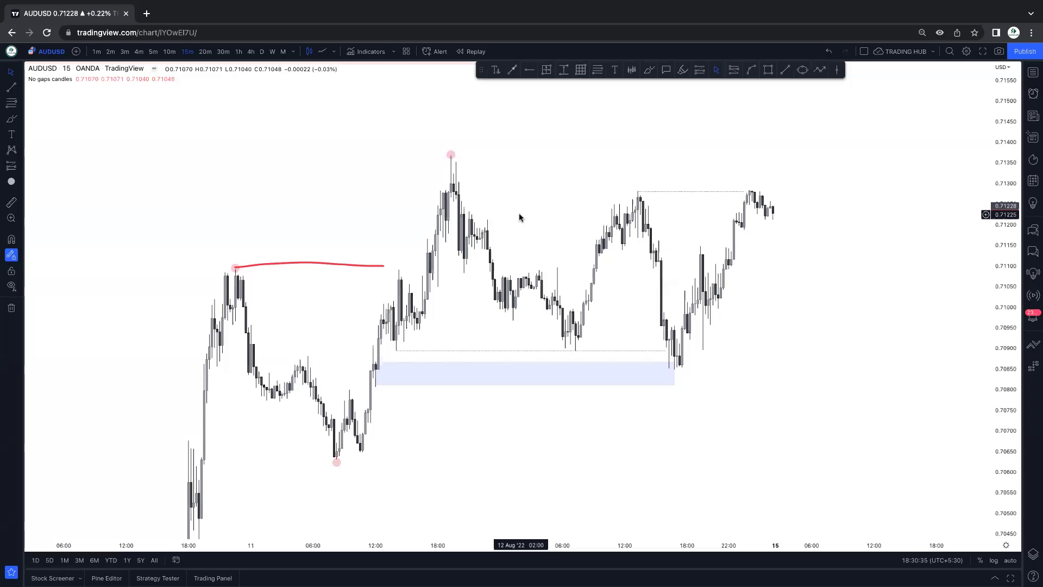
Draw a short trend line at about 0.7083 under the demand zone's origin candles and apply the saved dotted template with the x label.
drag(497, 437, 758, 370)
scroll(881, 350, up, 2)
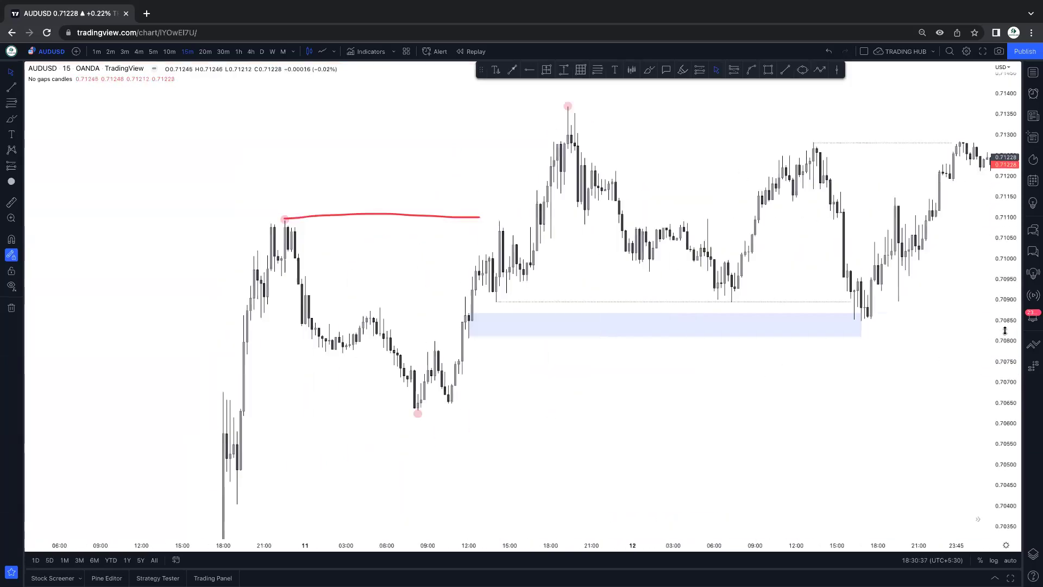
drag(1005, 330, 1006, 381)
drag(680, 284, 768, 331)
scroll(768, 331, up, 2)
scroll(497, 325, up, 2)
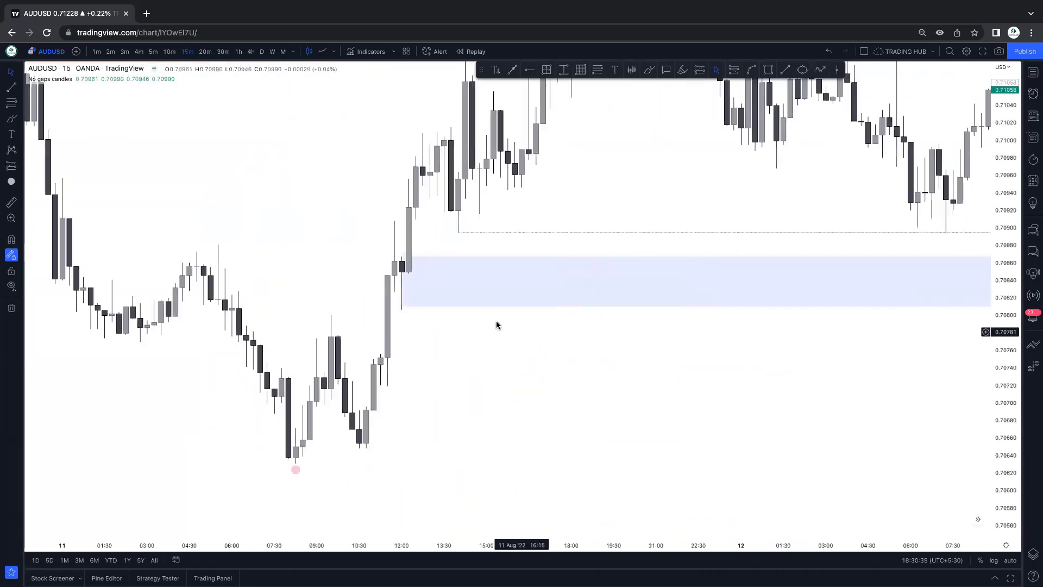
click(785, 70)
click(395, 293)
click(415, 293)
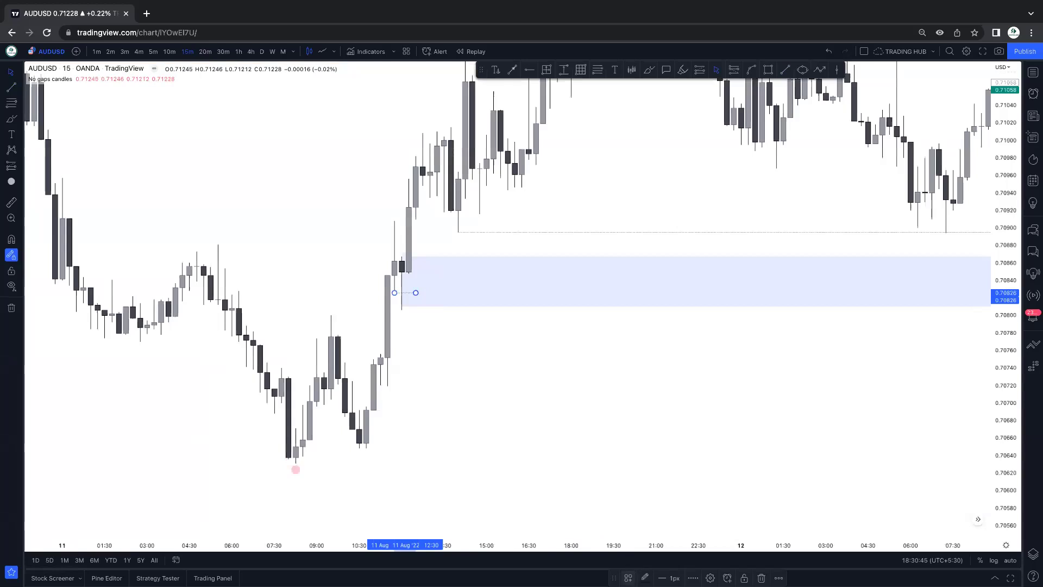
click(628, 578)
click(586, 416)
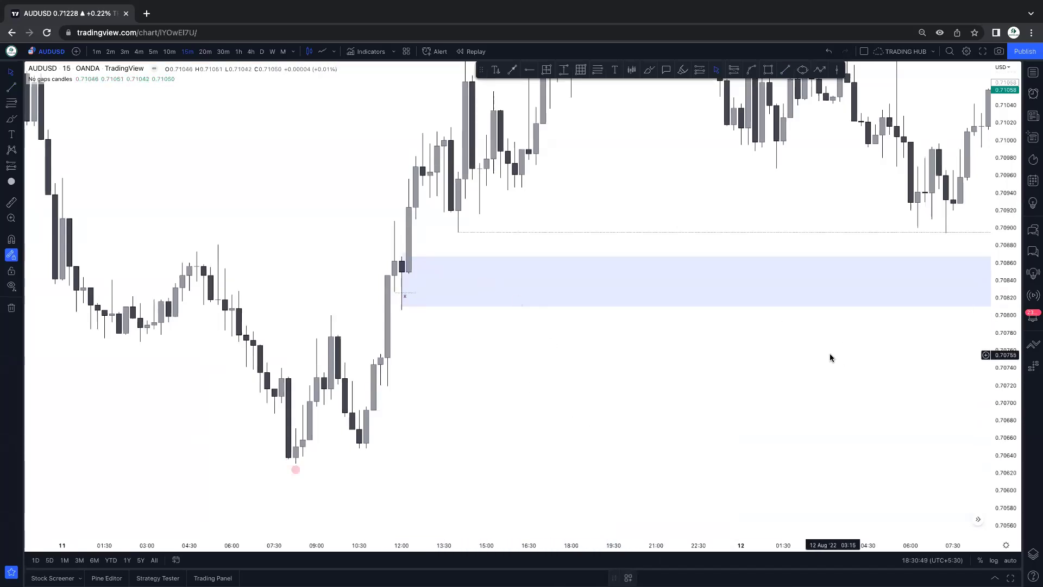
Examine the demand zone's retest on 12 August and the 11 August swing low and rally that formed the zone.
scroll(830, 353, right, 5)
scroll(953, 285, right, 5)
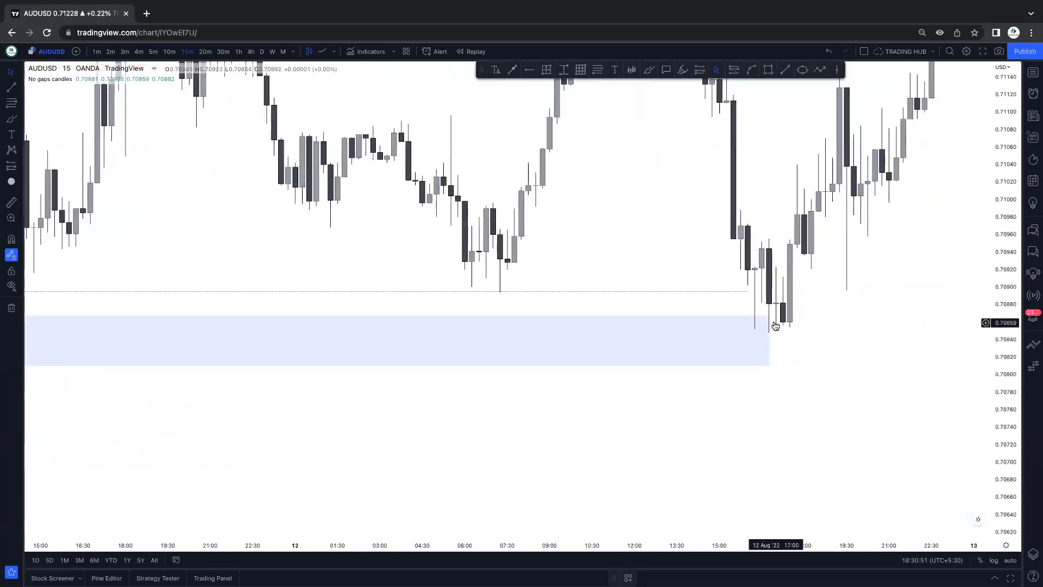
scroll(799, 407, left, 3)
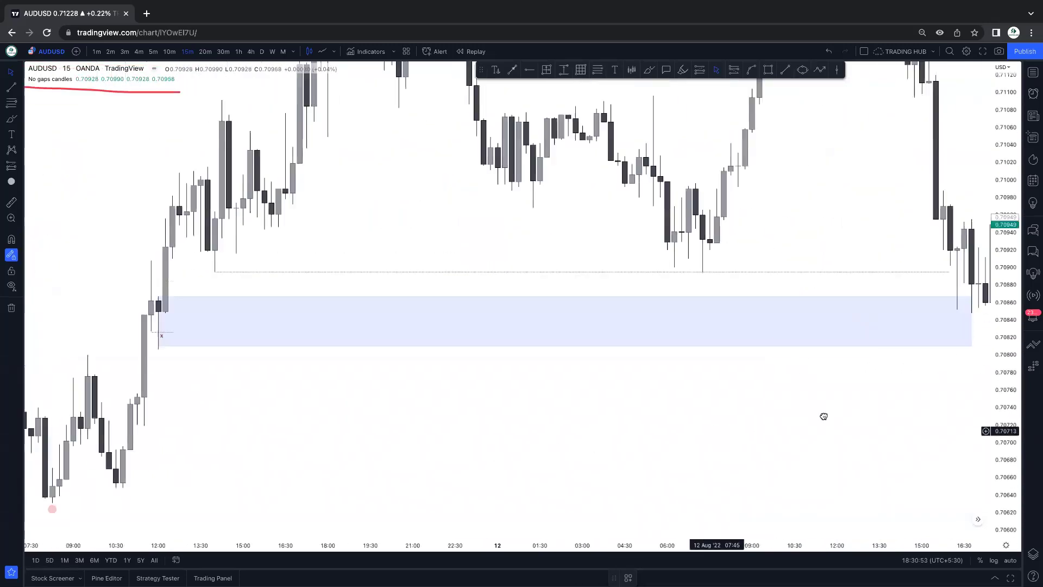
scroll(652, 408, left, 4)
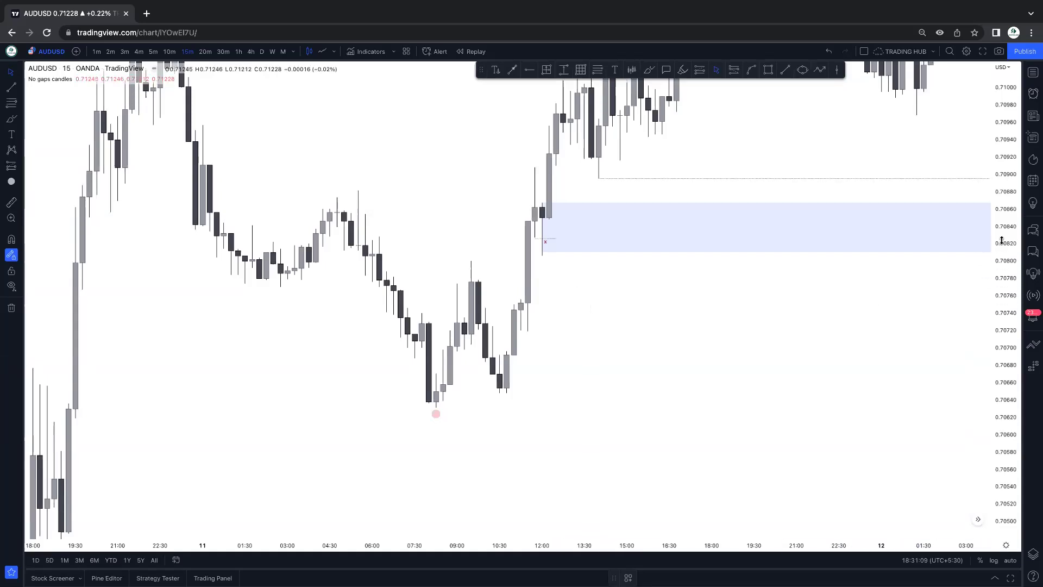
scroll(769, 332, down, 3)
scroll(767, 333, right, 5)
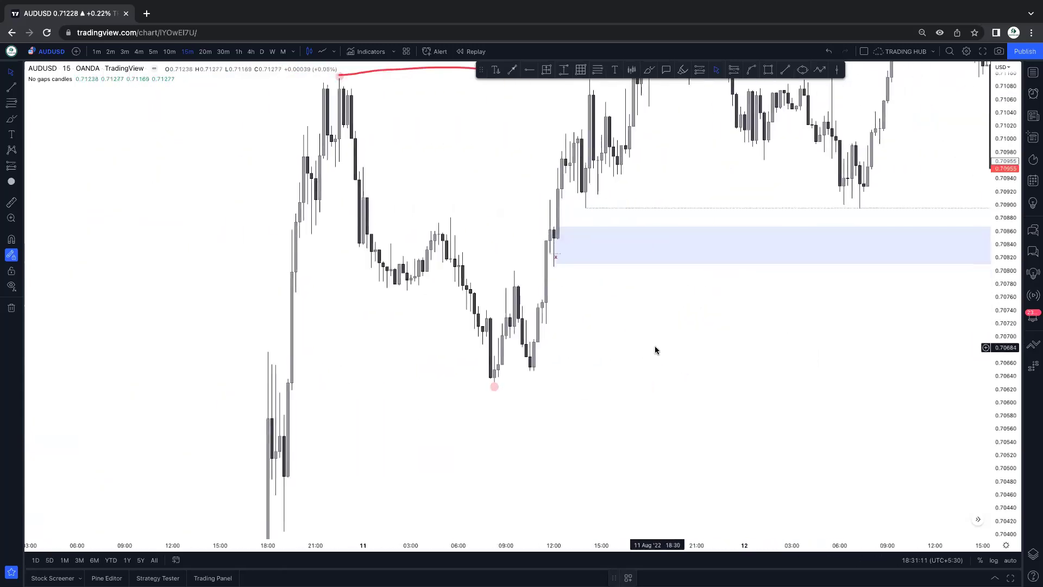
scroll(529, 416, right, 3)
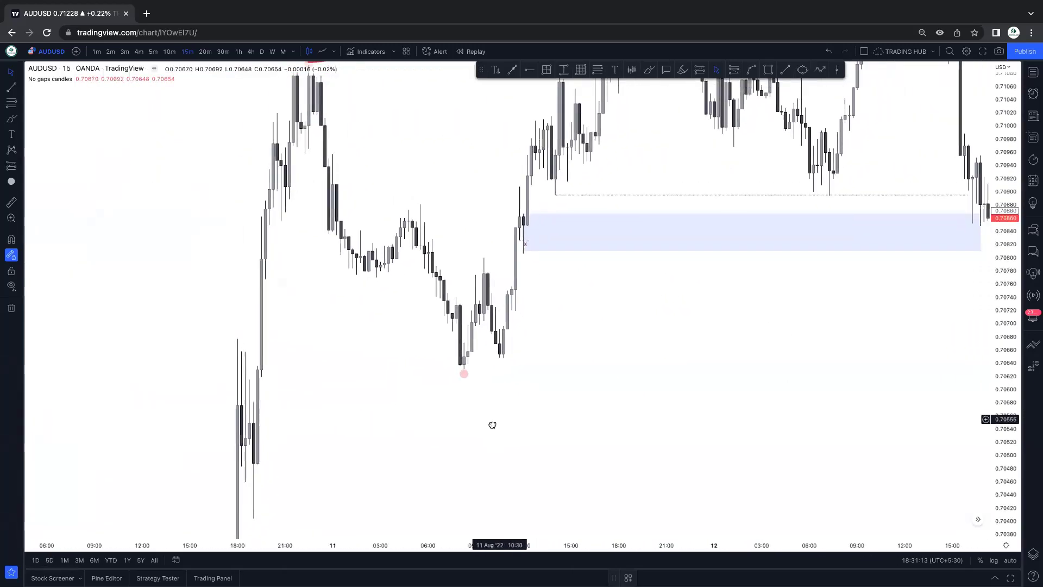
drag(603, 391, 603, 392)
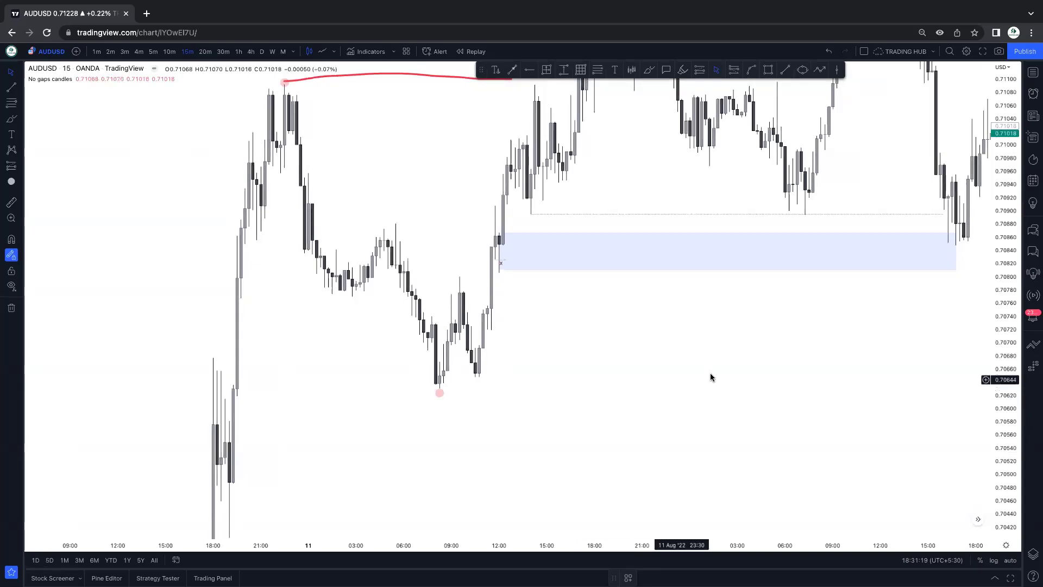
Delete the red brushed level extending from the first swing high near 0.7110.
drag(1002, 299, 947, 413)
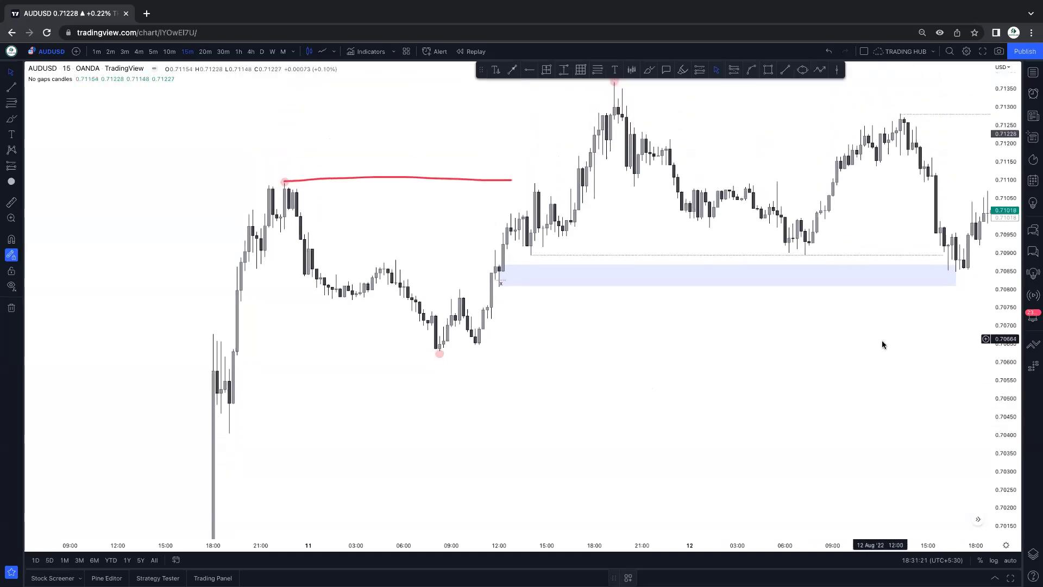
scroll(929, 359, down, 2)
drag(934, 362, 716, 430)
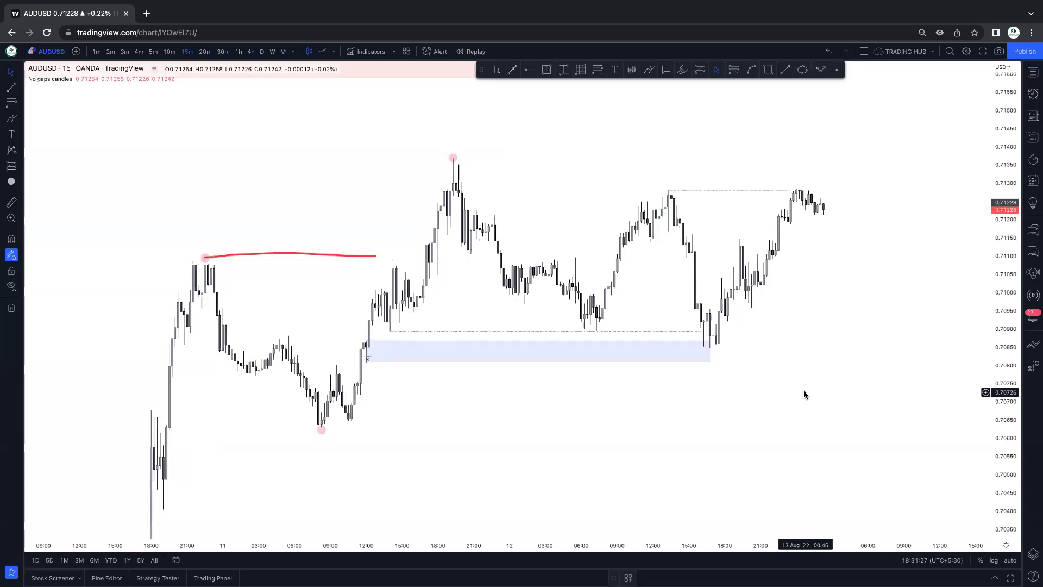
click(373, 258)
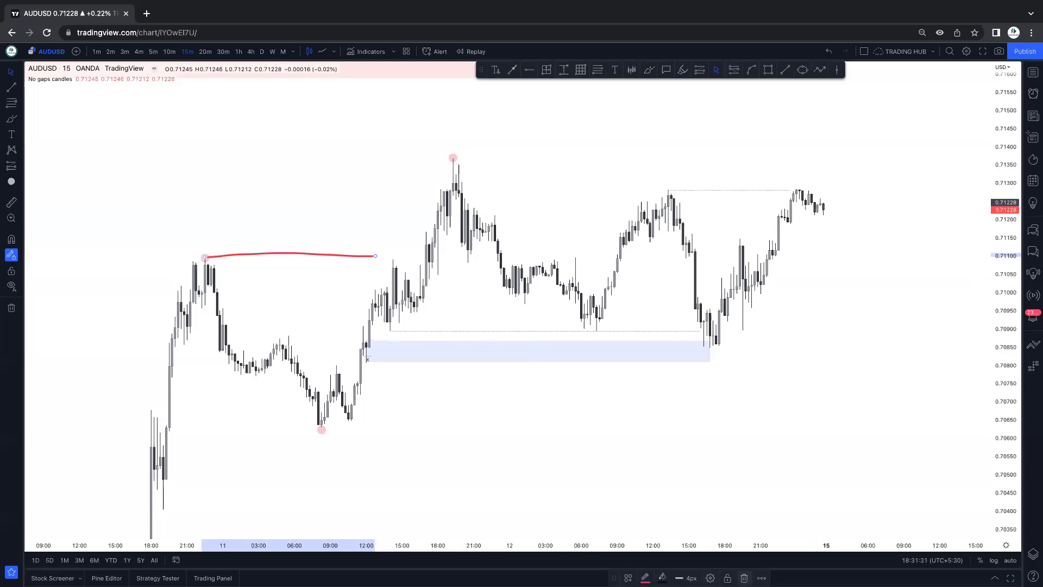
key(Delete)
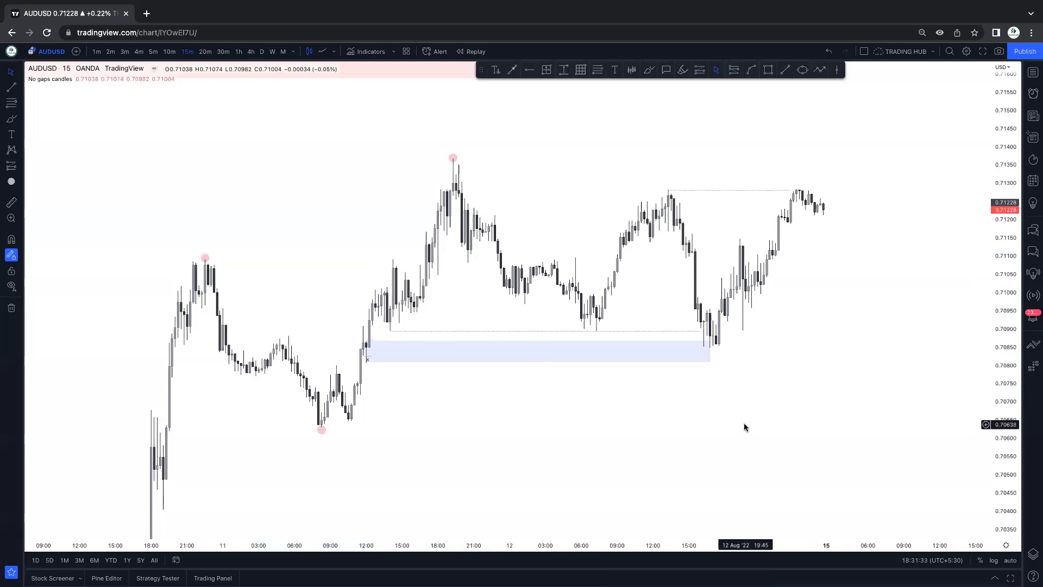